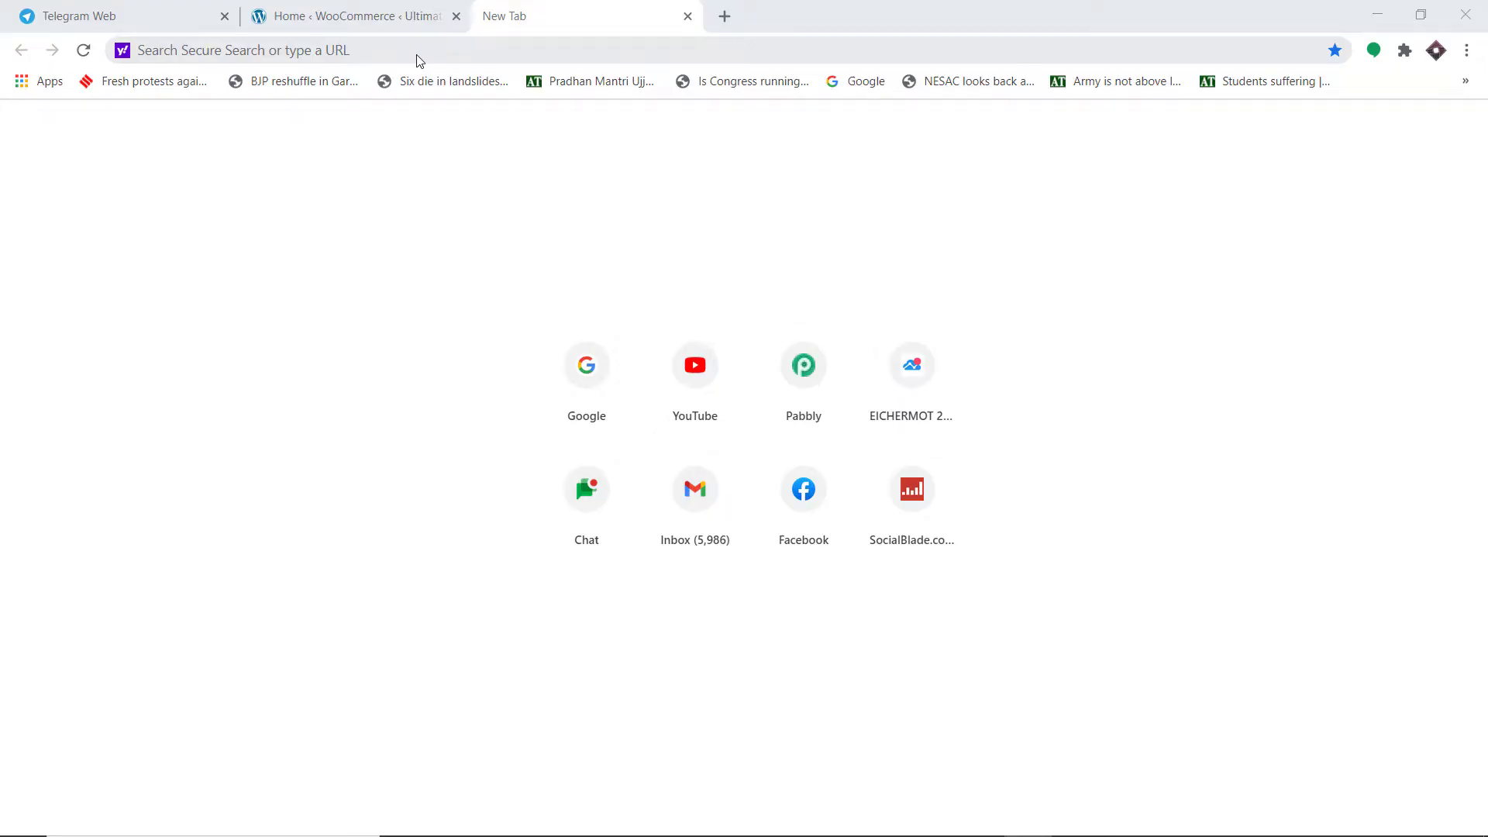
Go to pabbly.com and open the product page for Connect
left_click(417, 54)
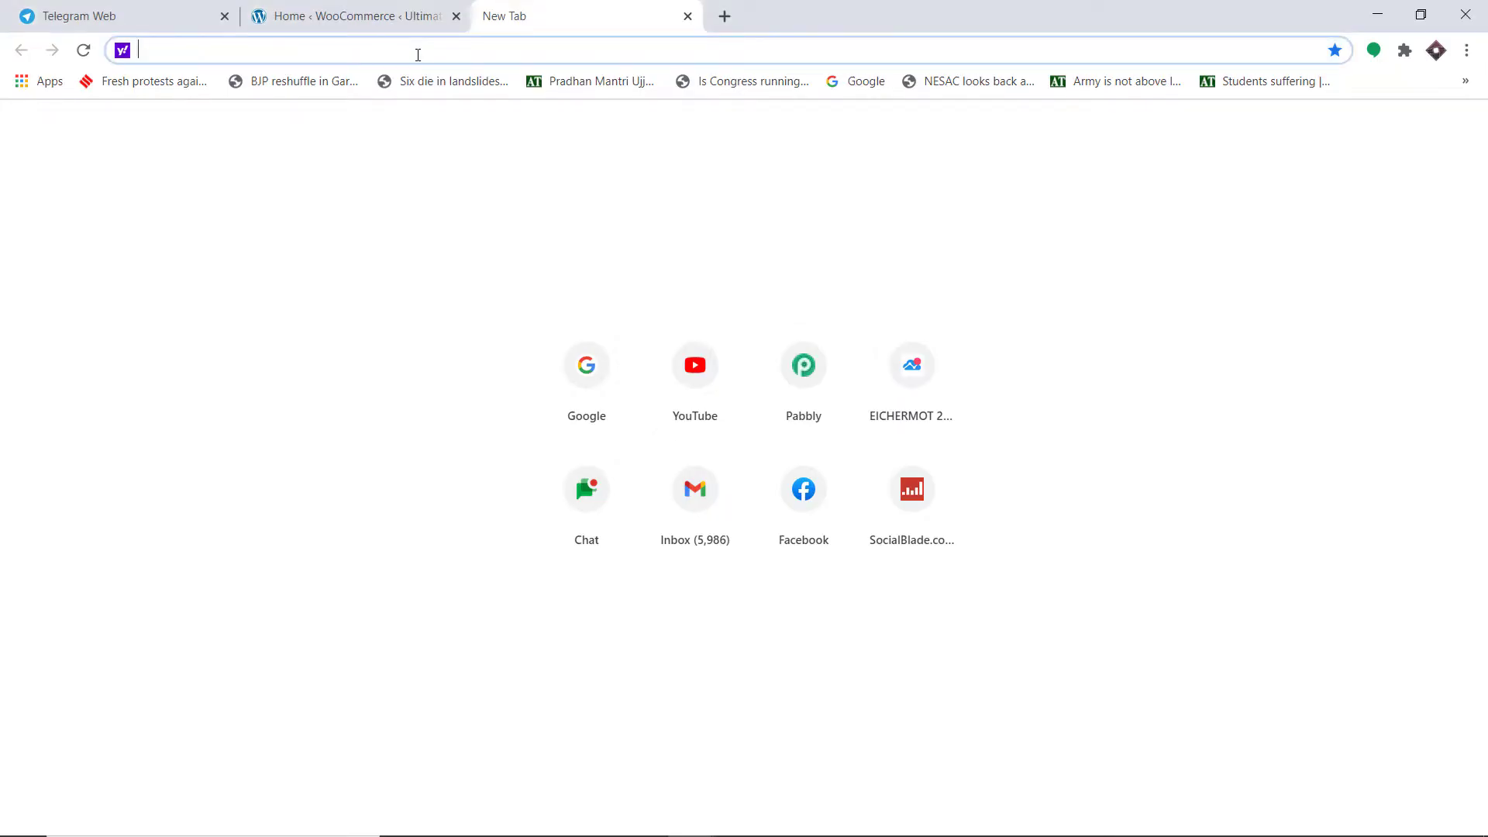
type("pabbly.com")
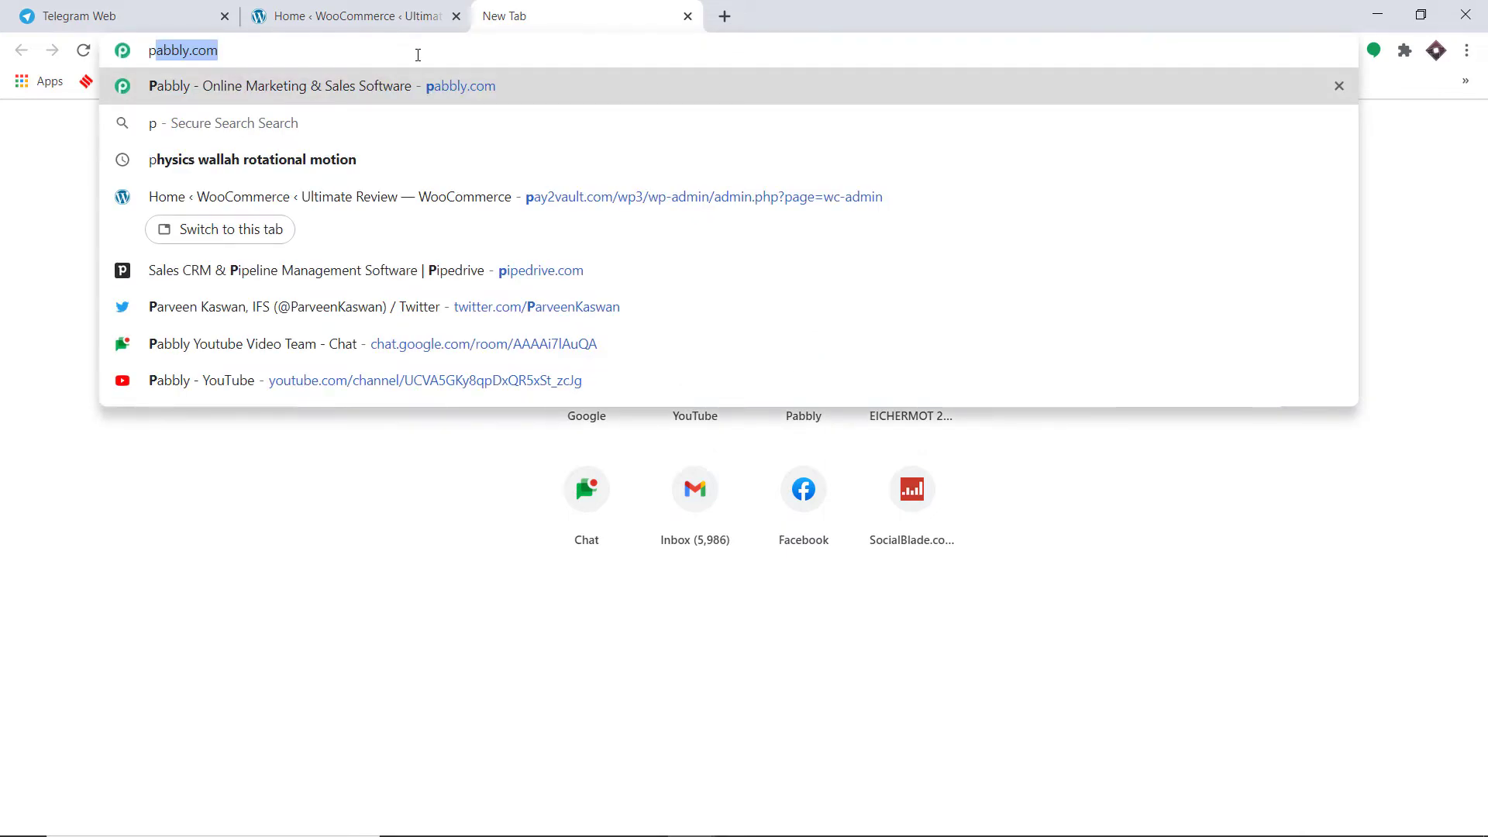
key("Return")
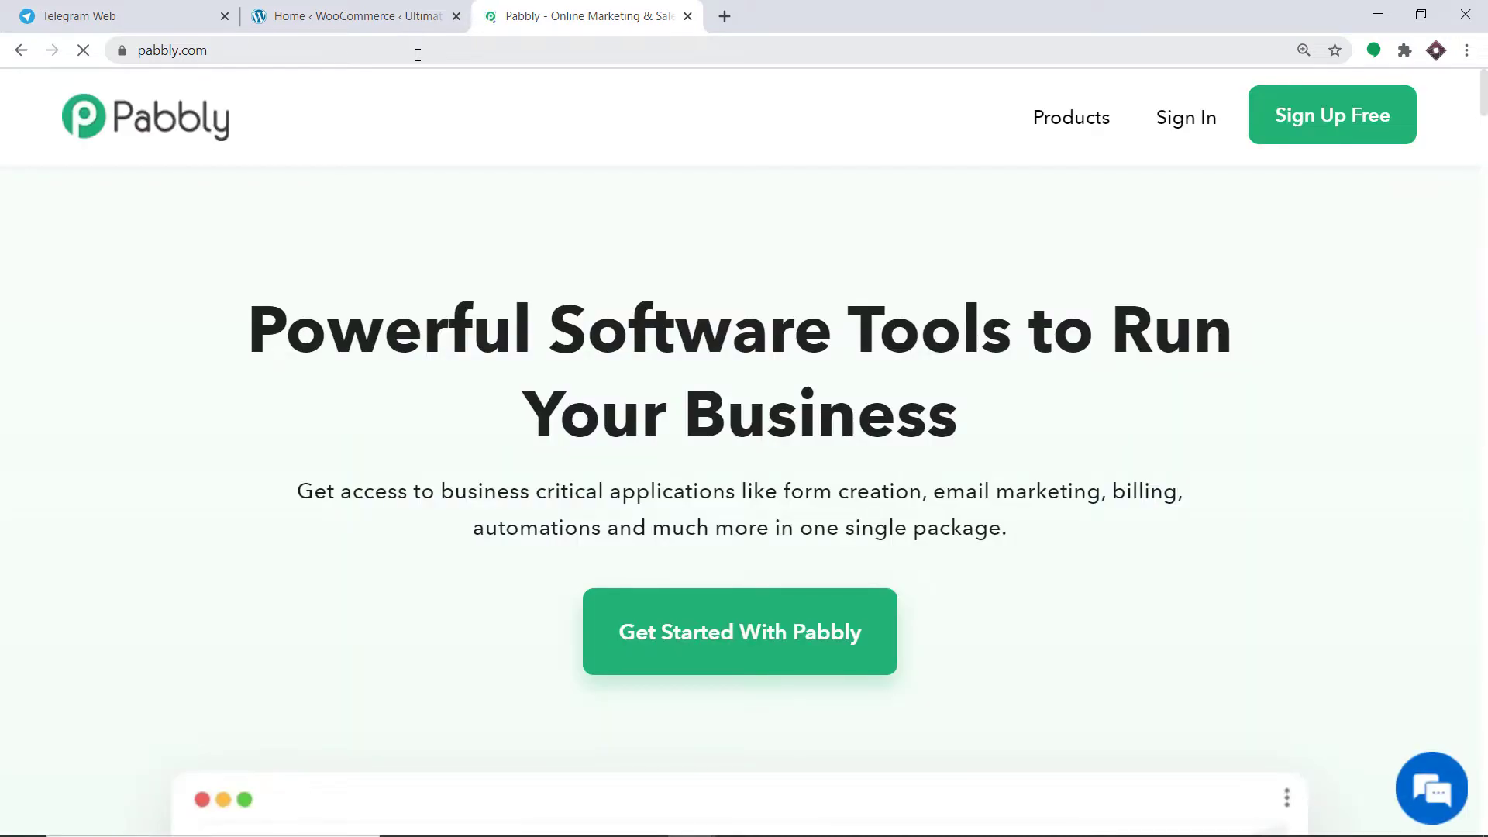
mouse_move(1023, 116)
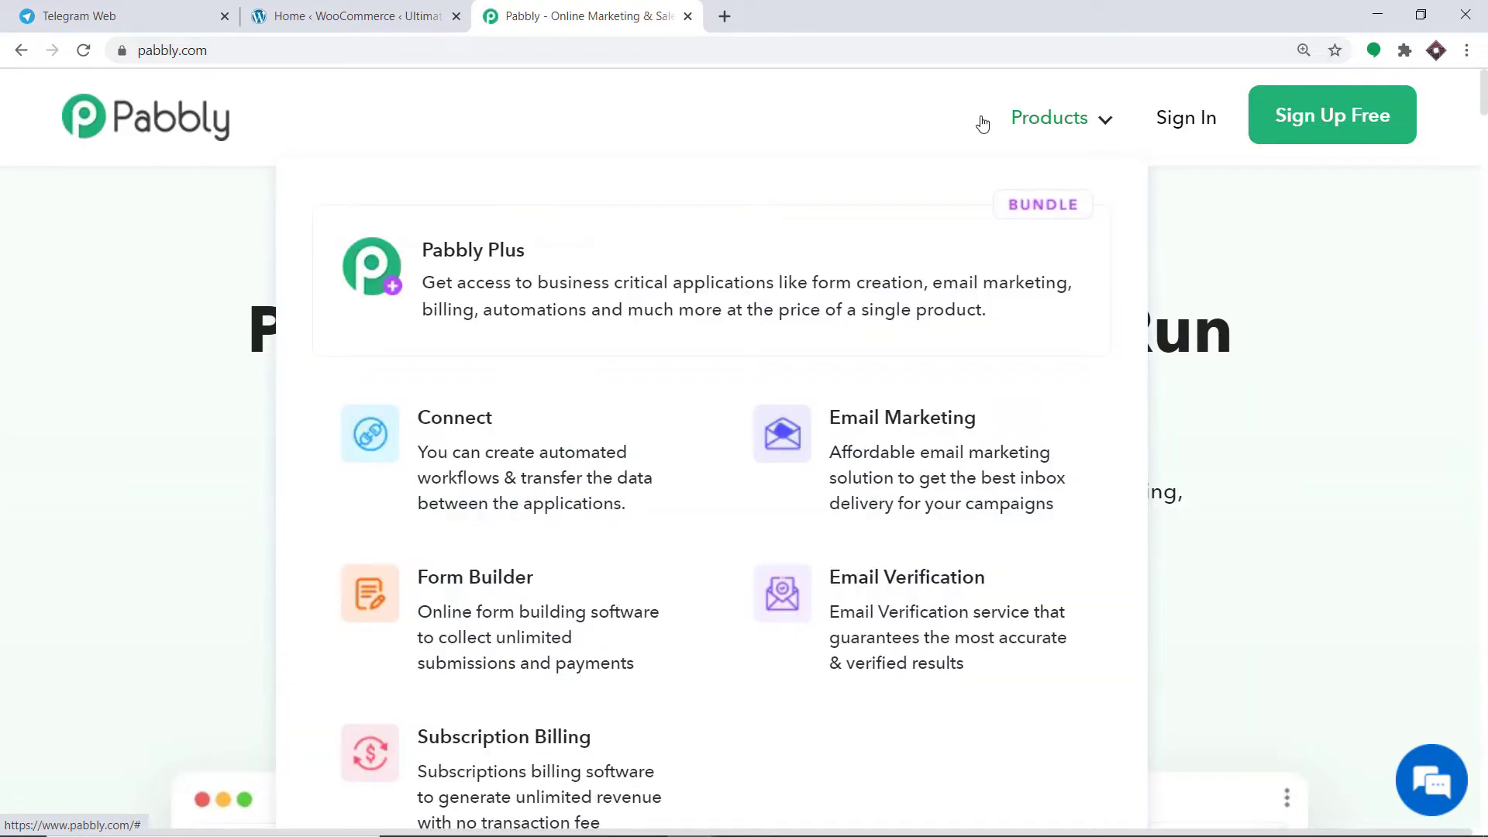
left_click(531, 429)
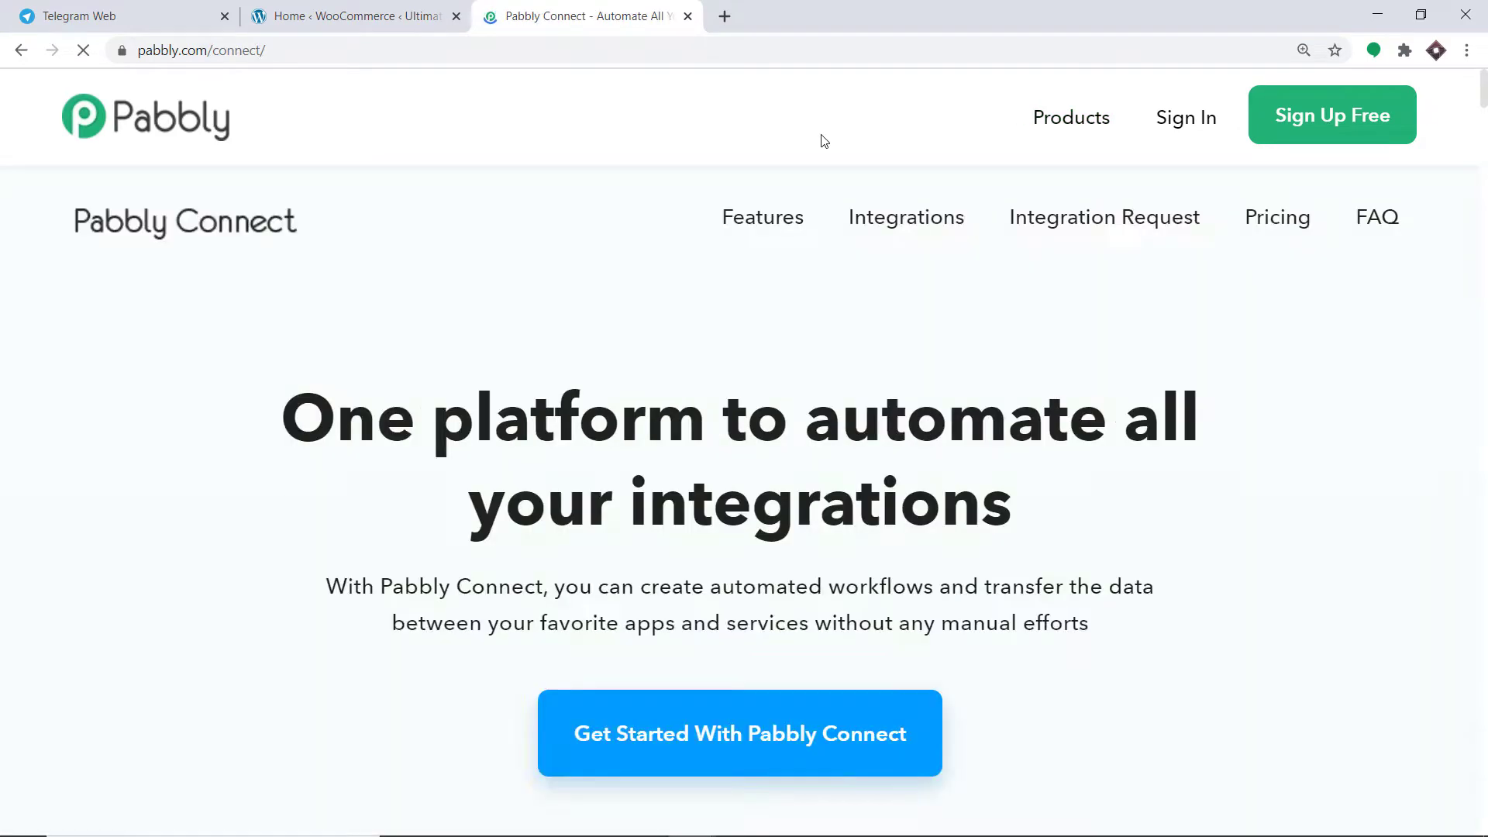
Sign in to the Pabbly account and access the Connect application
left_click(1175, 121)
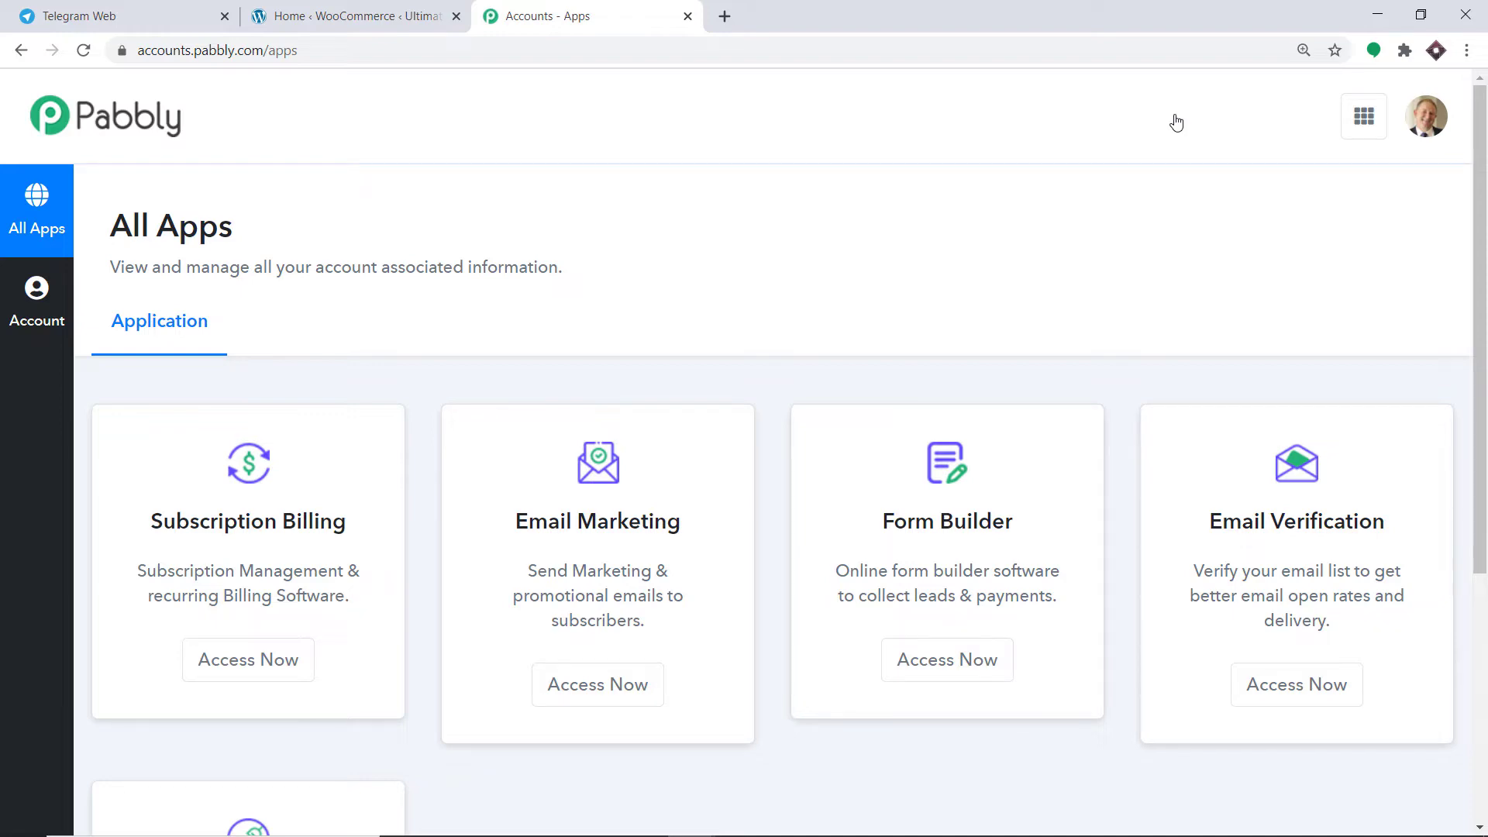
scroll(1172, 124, "down", 5)
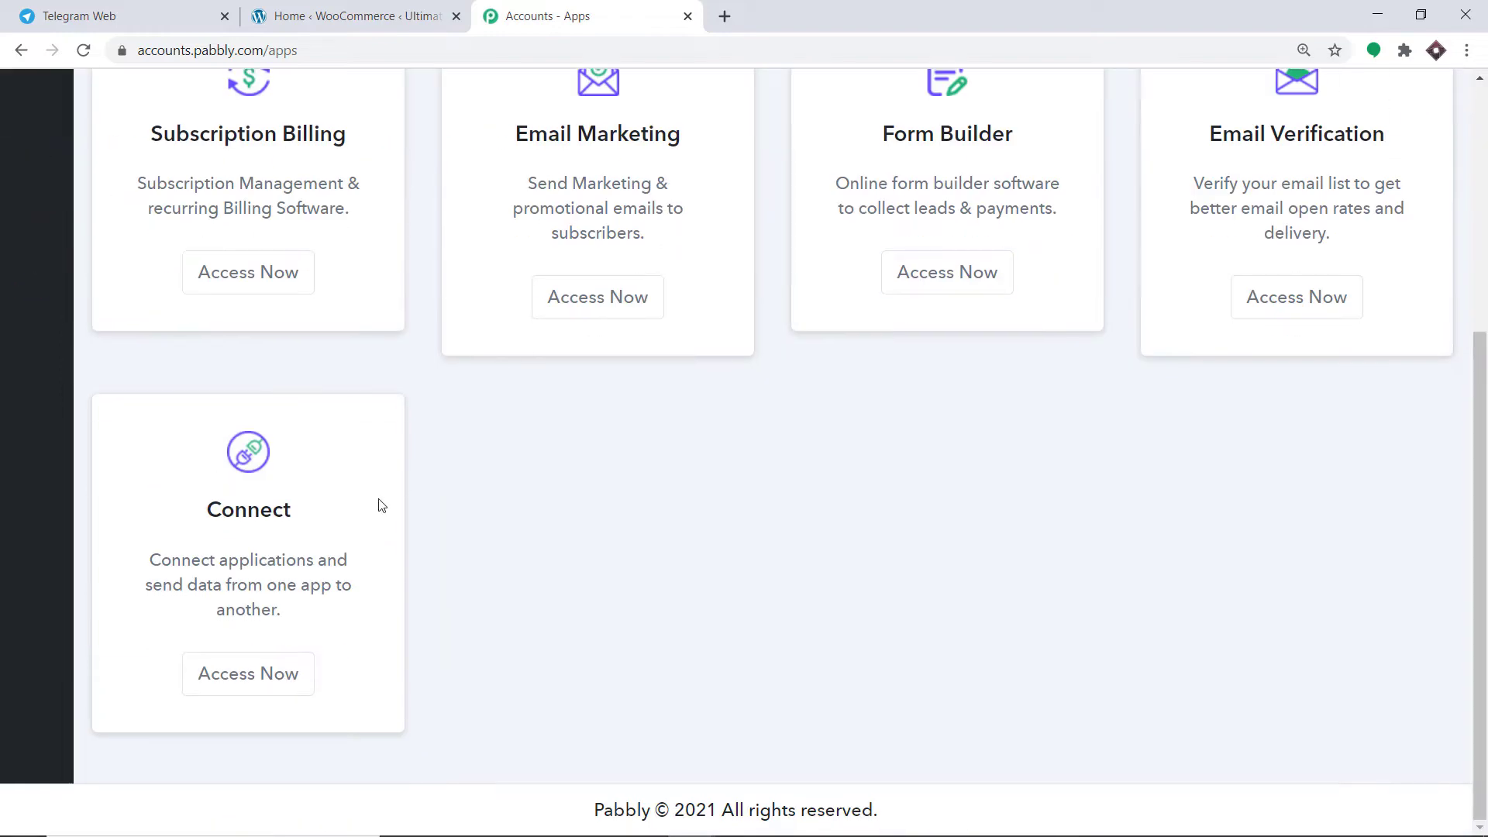
left_click(265, 665)
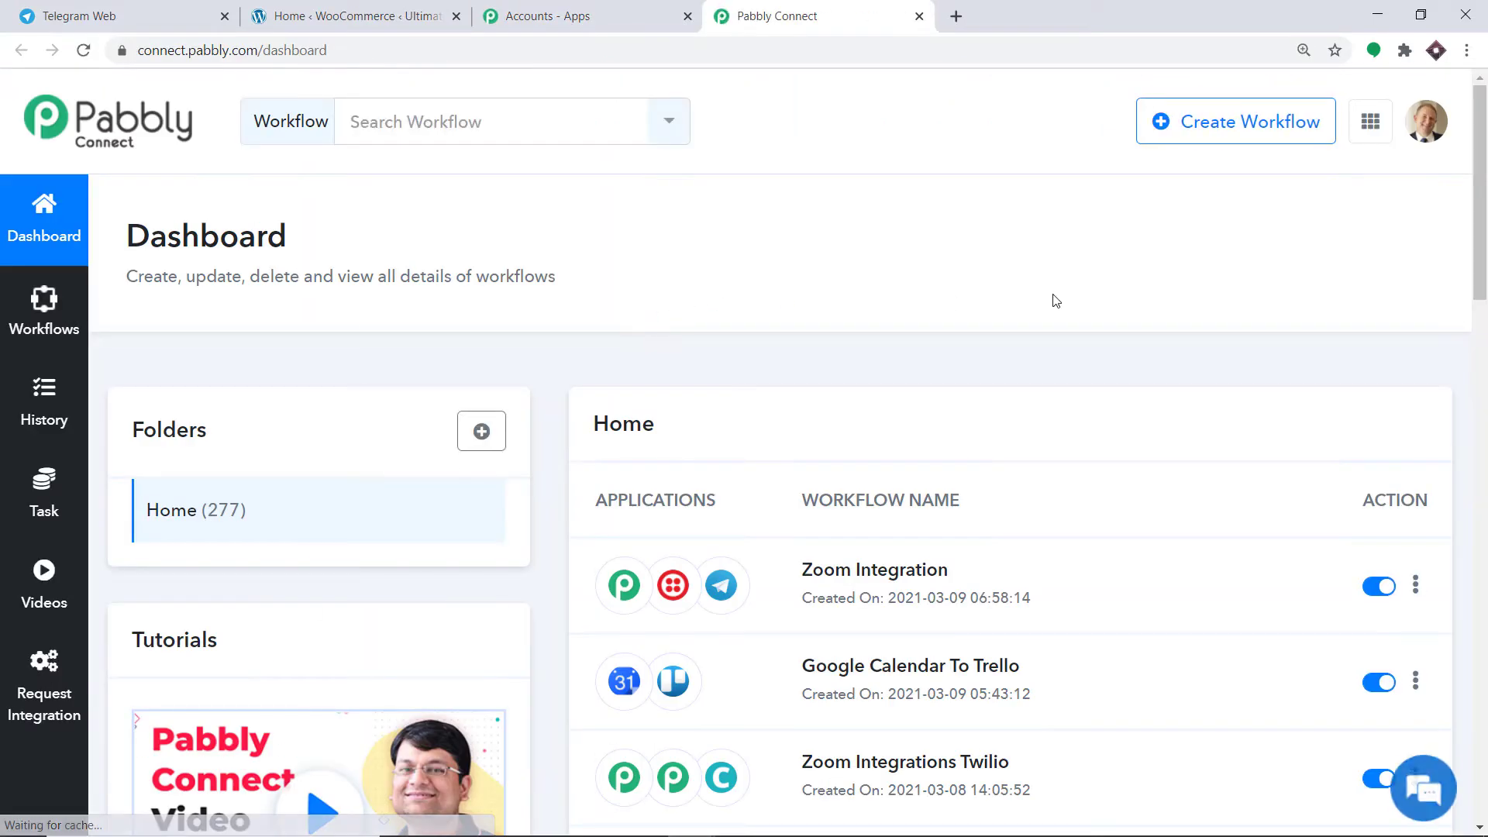
Create a new workflow named "WooCommerce To Telegram"
left_click(1240, 139)
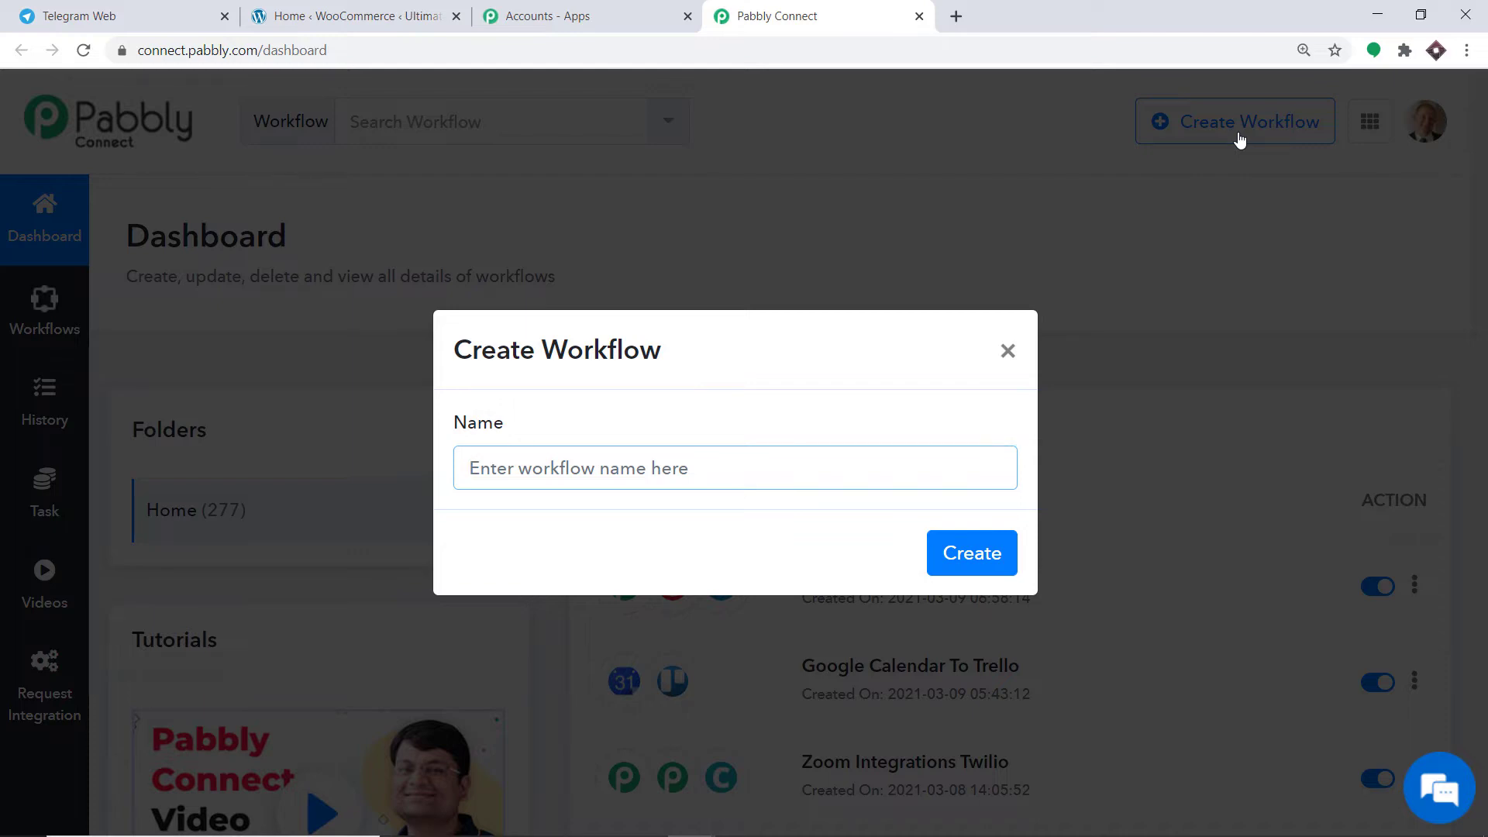
type("WooComm")
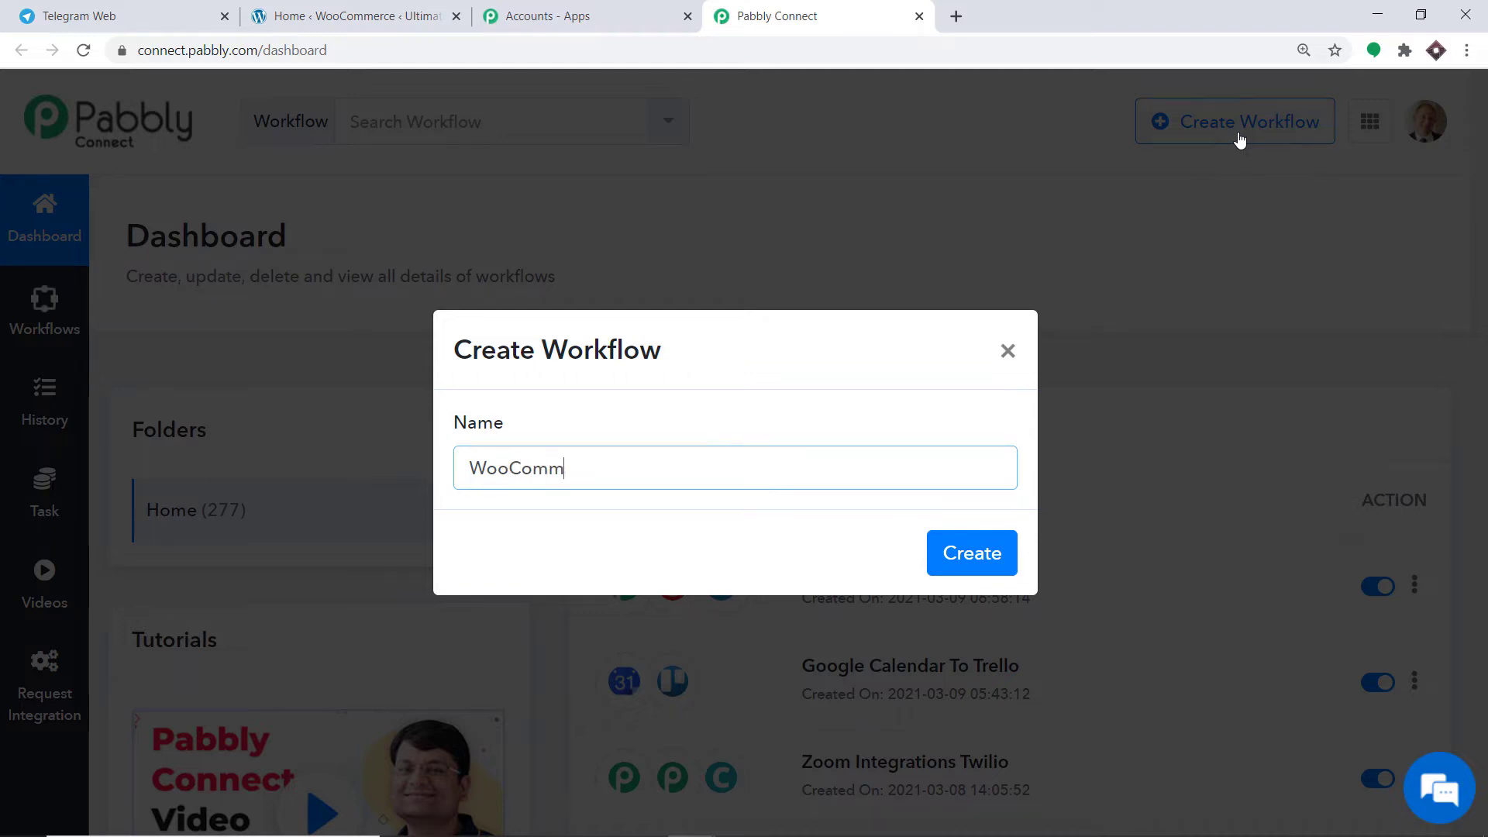
type("erce To Telegram")
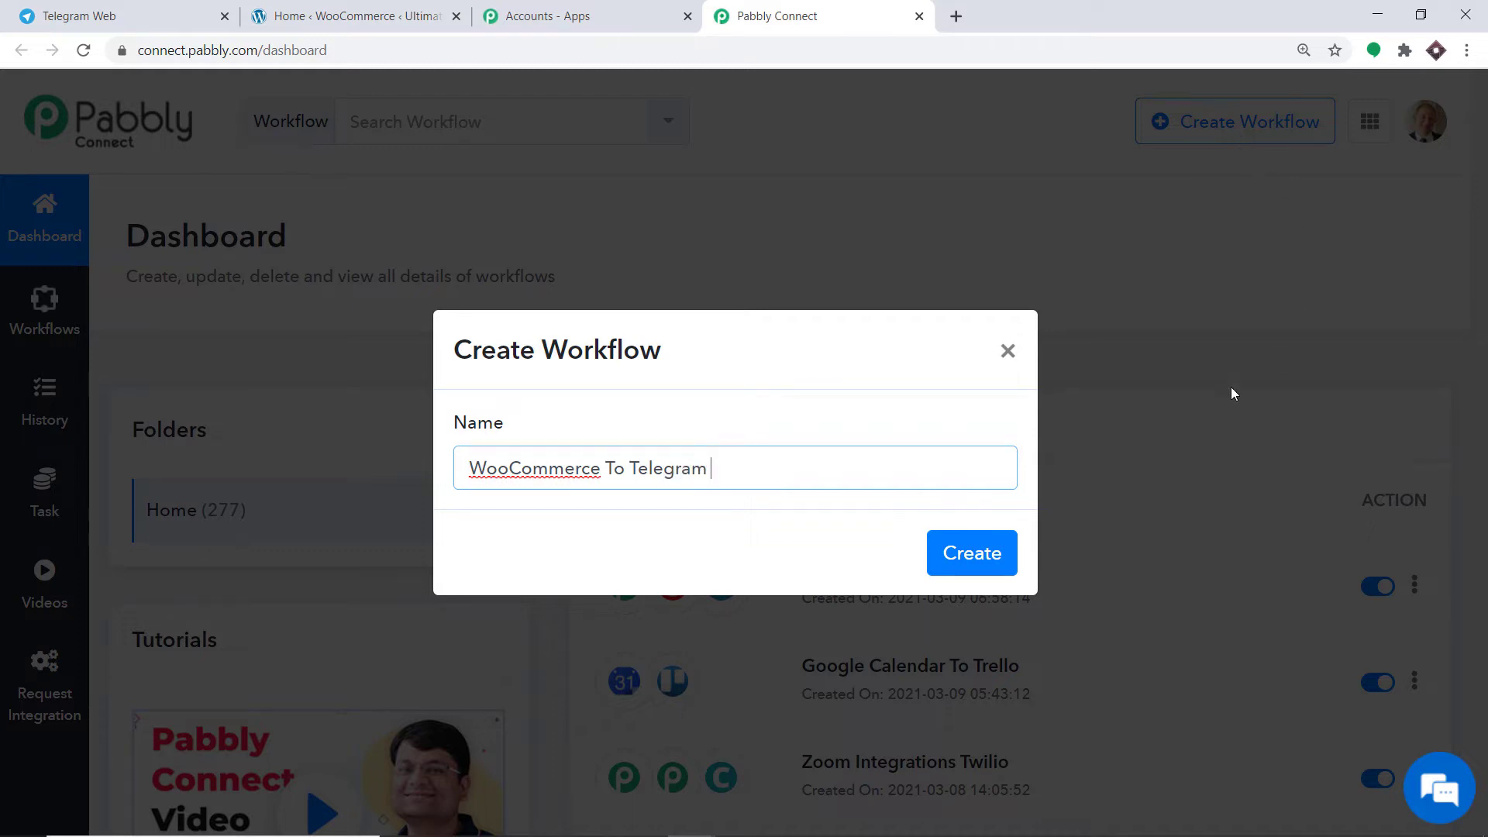
left_click(1004, 563)
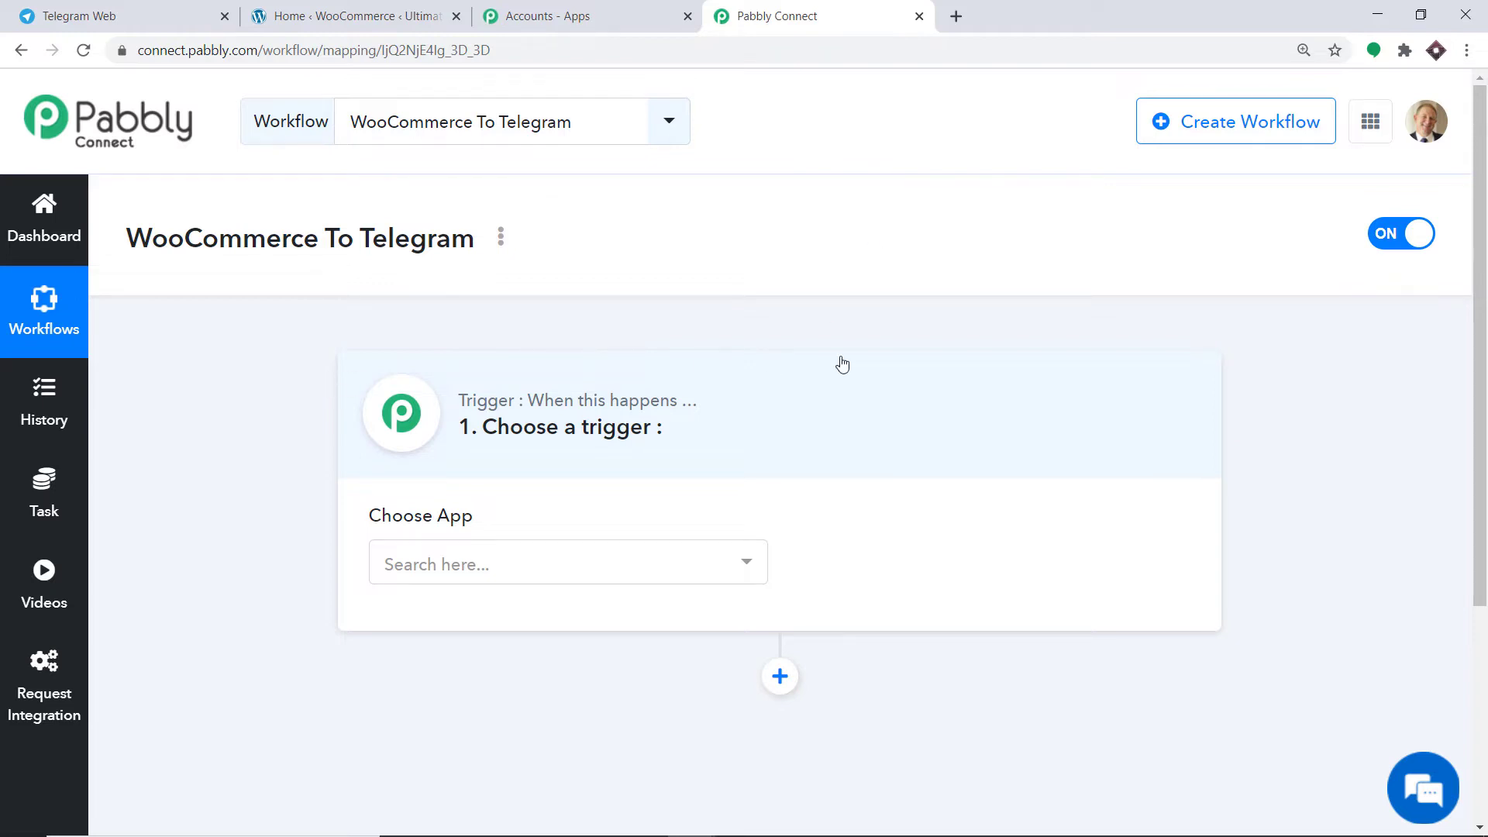
Set the workflow's trigger app to WooCommerce with New Order Created as the trigger event
left_click(538, 568)
type("wooc")
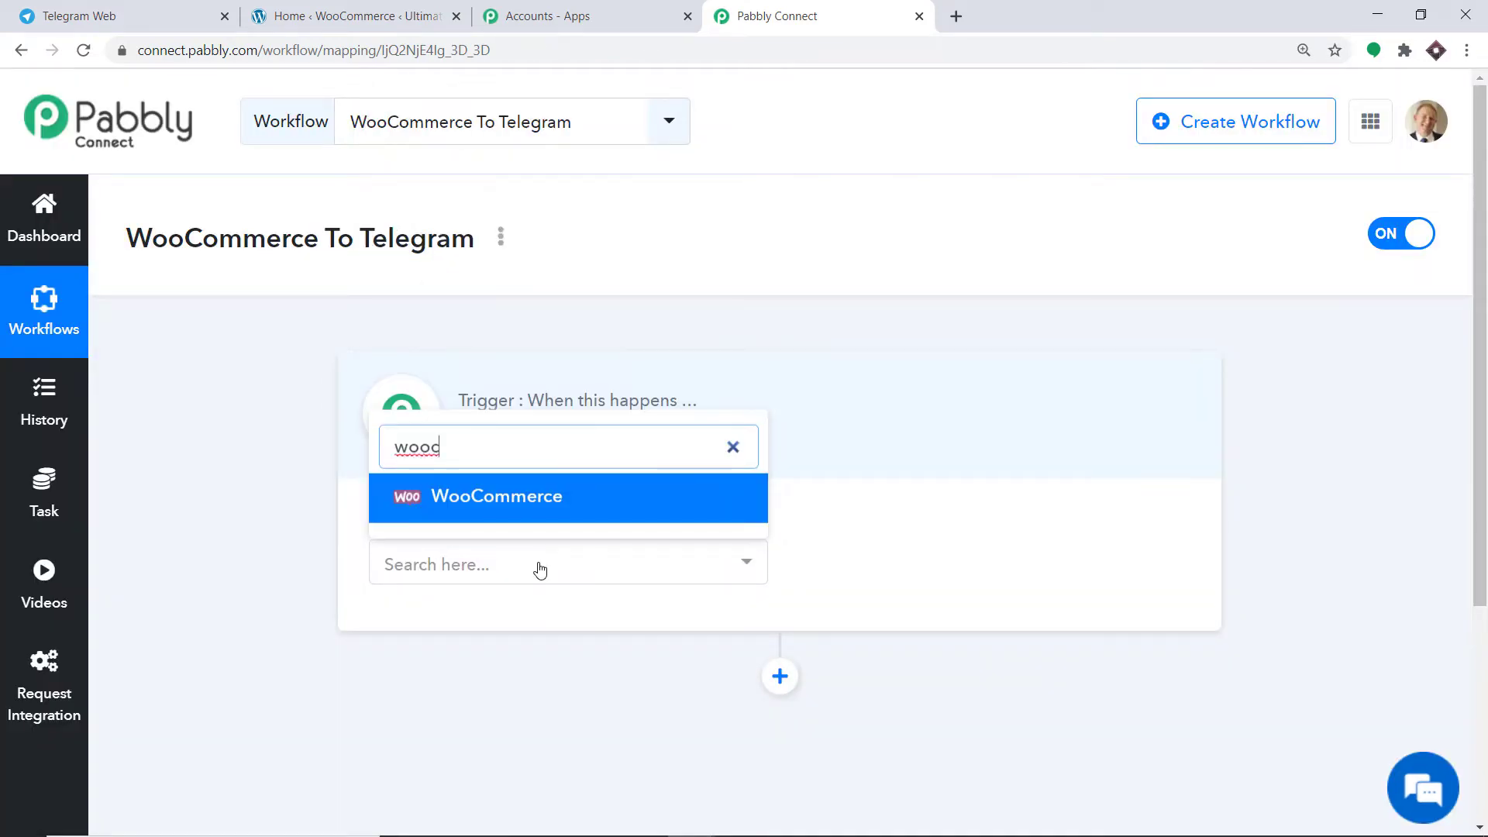
left_click(565, 511)
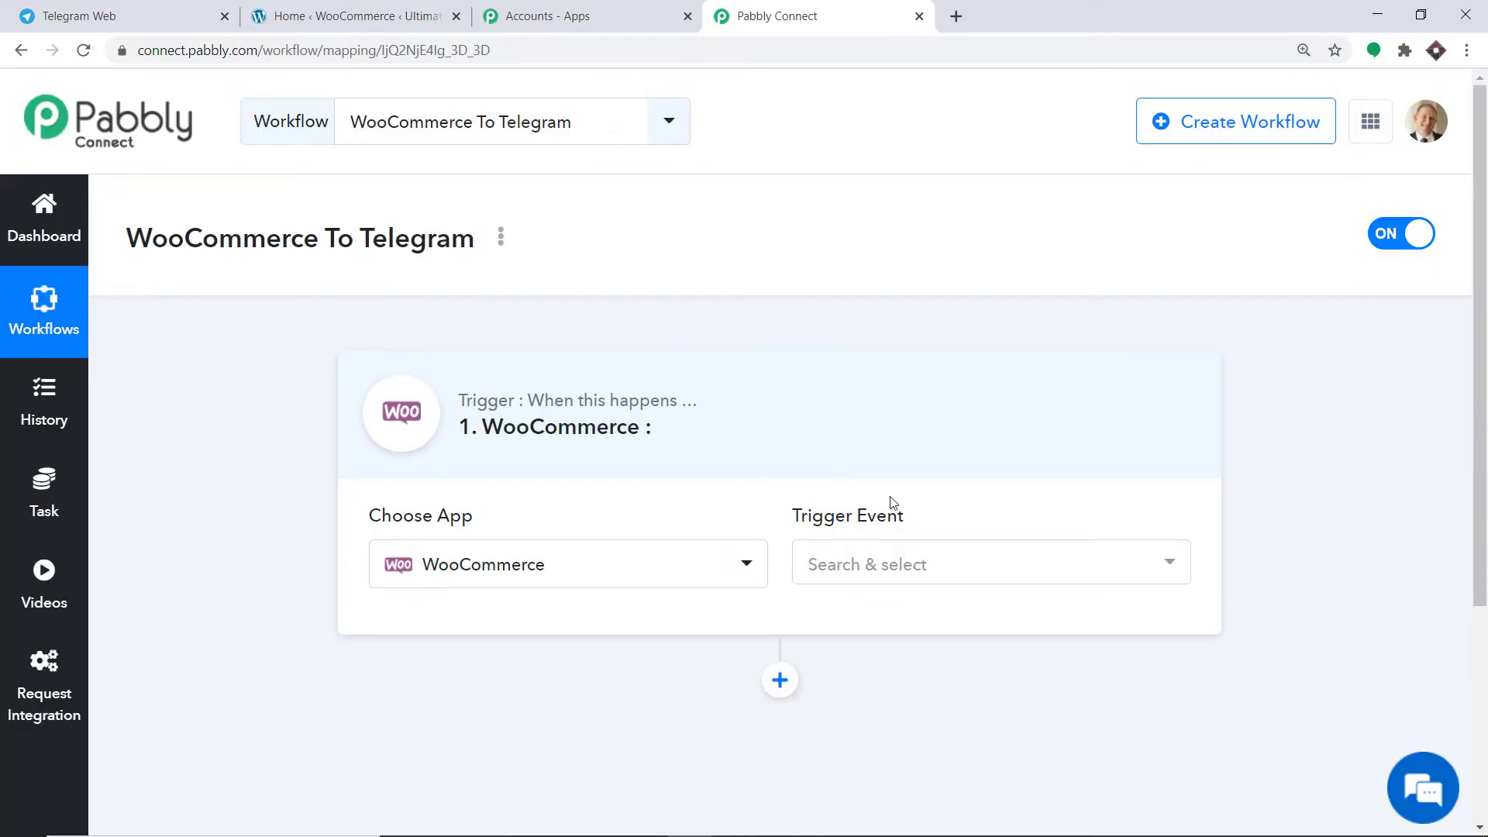
left_click(905, 579)
scroll(930, 434, "down", 3)
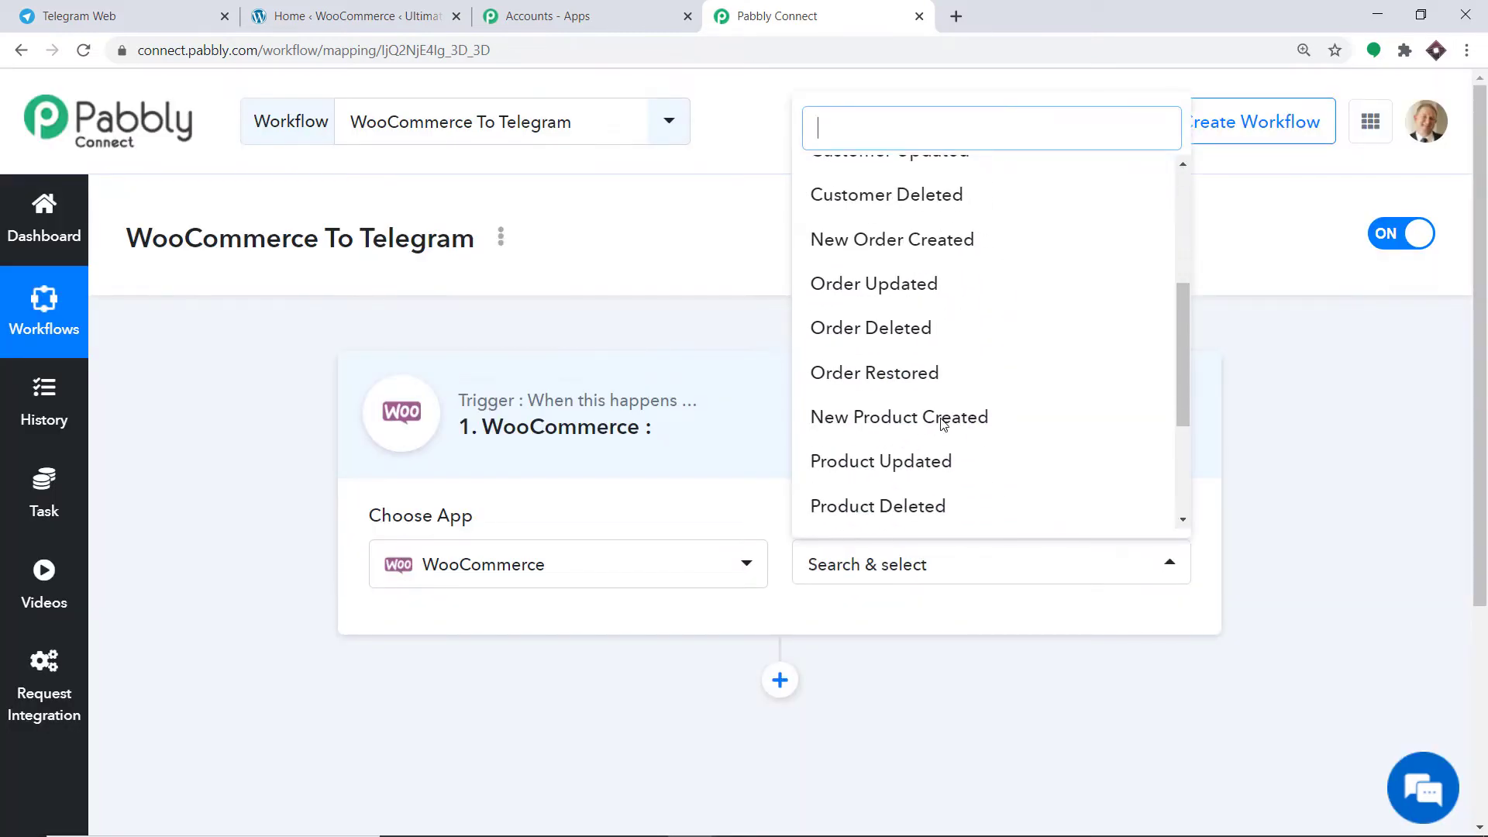
left_click(911, 244)
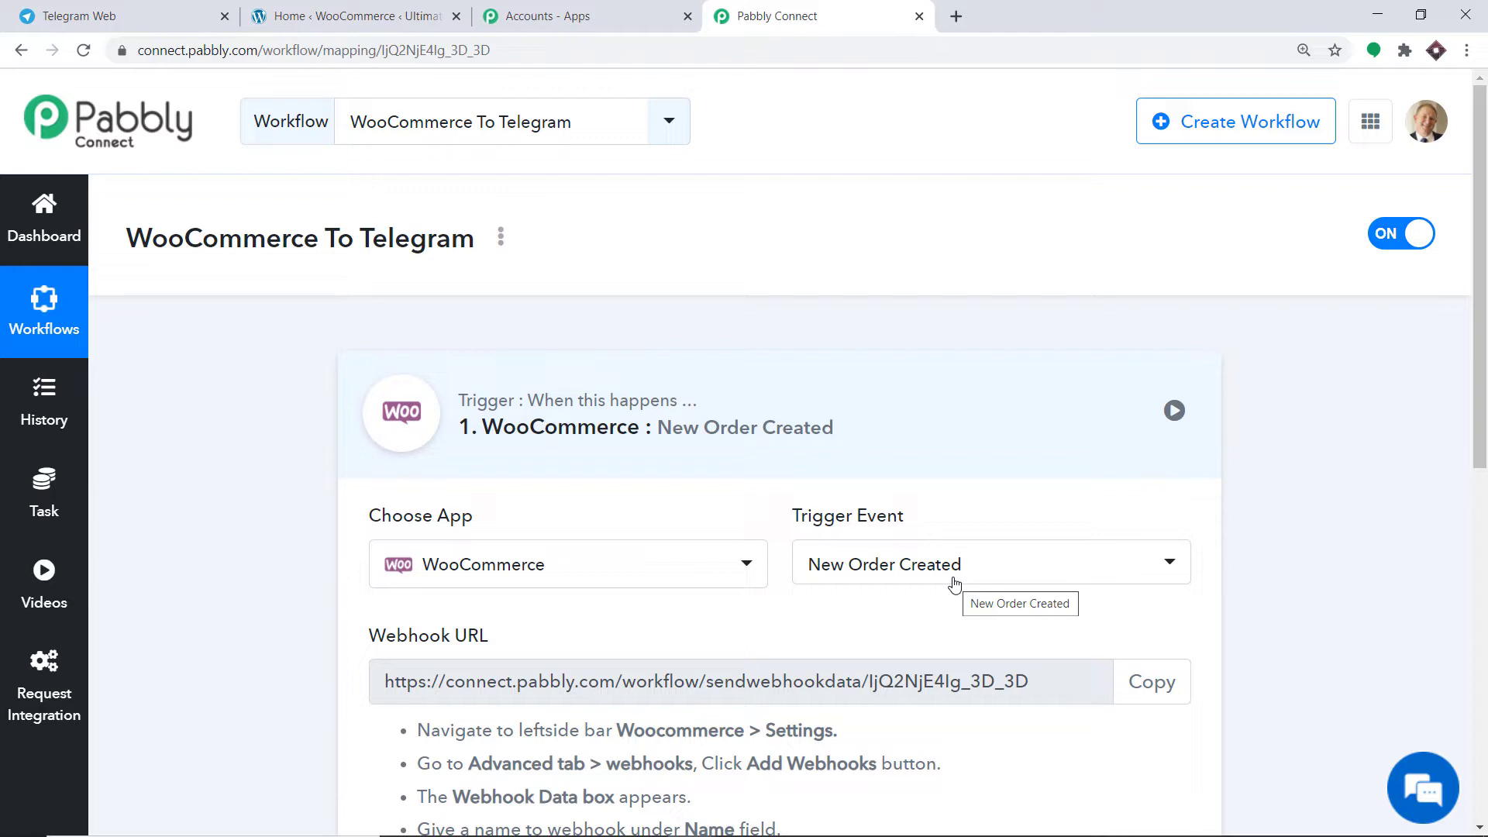
Look through the available WooCommerce trigger events and the webhook setup instructions for the trigger
left_click(954, 583)
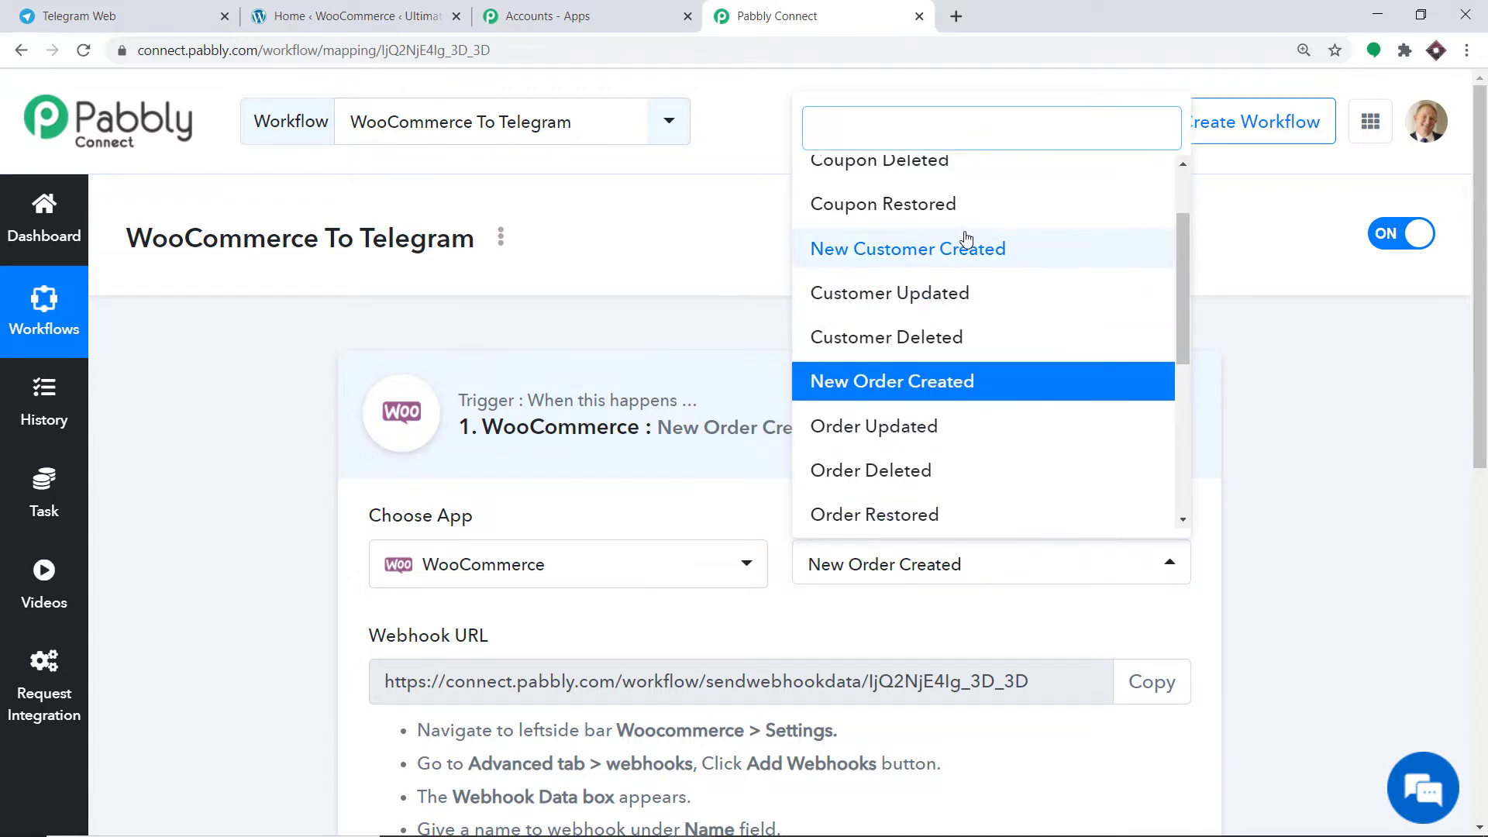
scroll(826, 241, "up", 3)
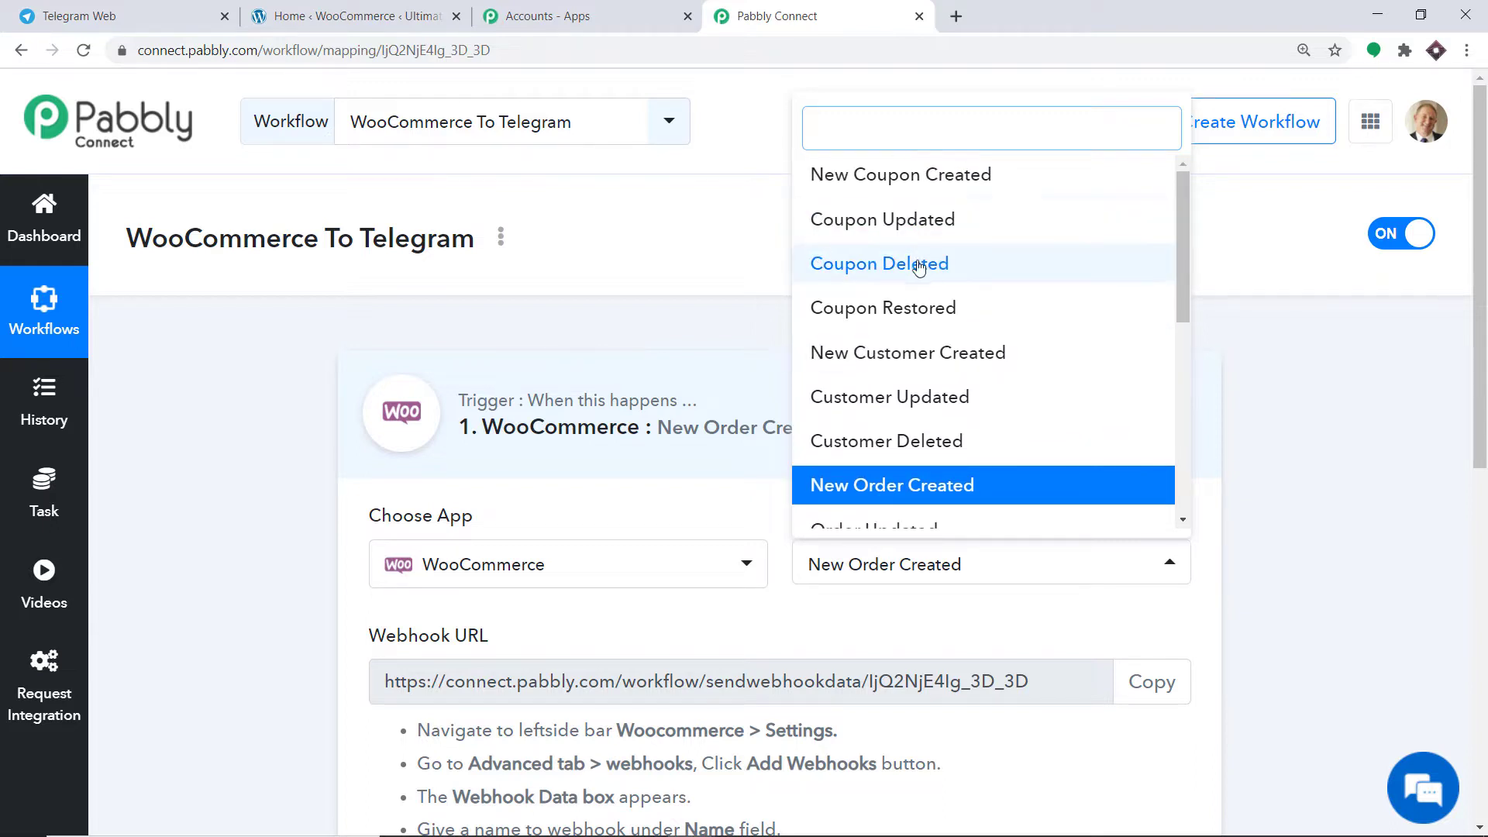
scroll(883, 256, "down", 5)
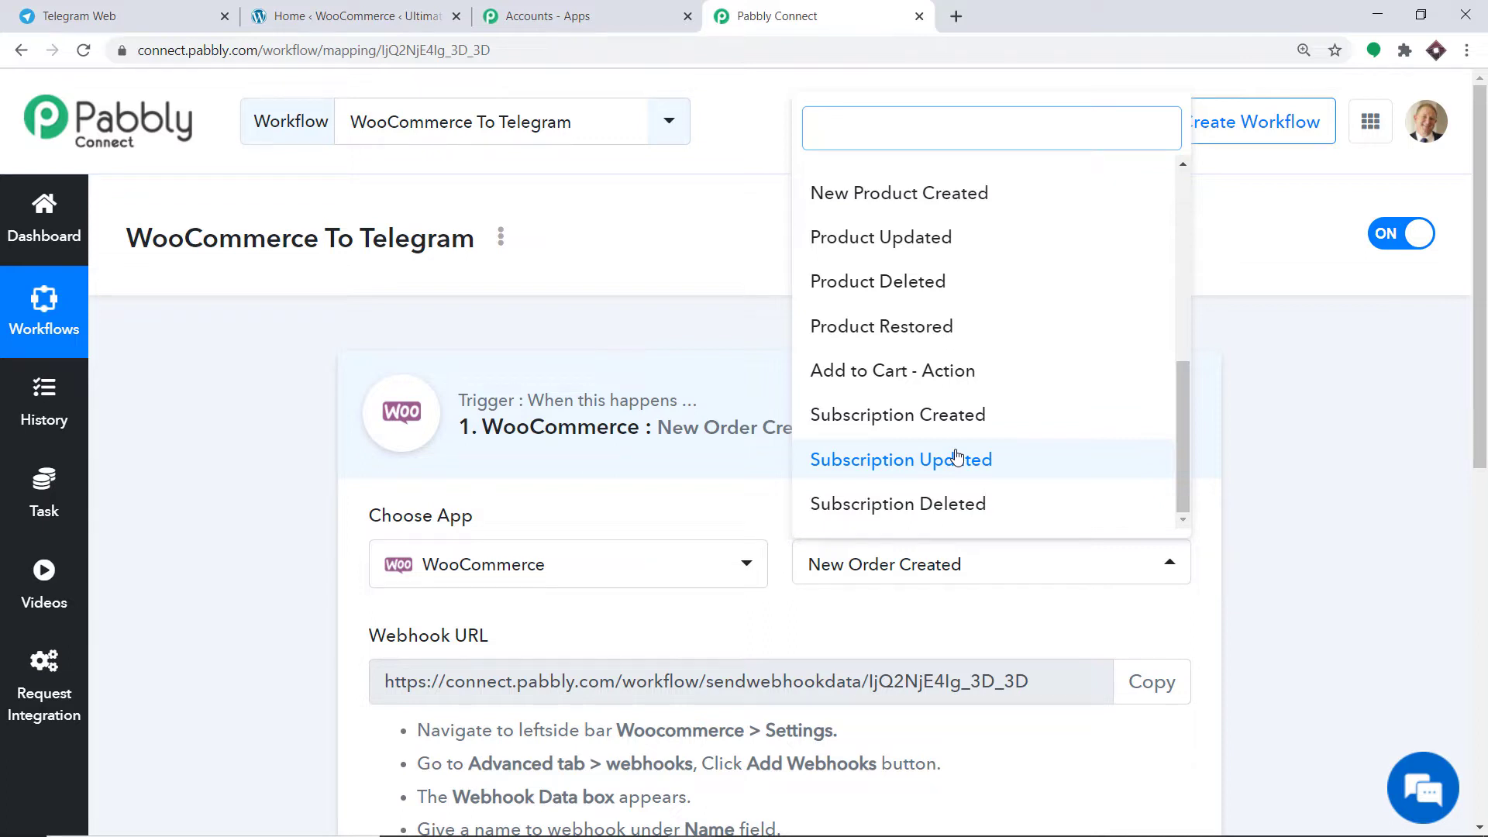
left_click(920, 604)
scroll(1485, 364, "down", 2)
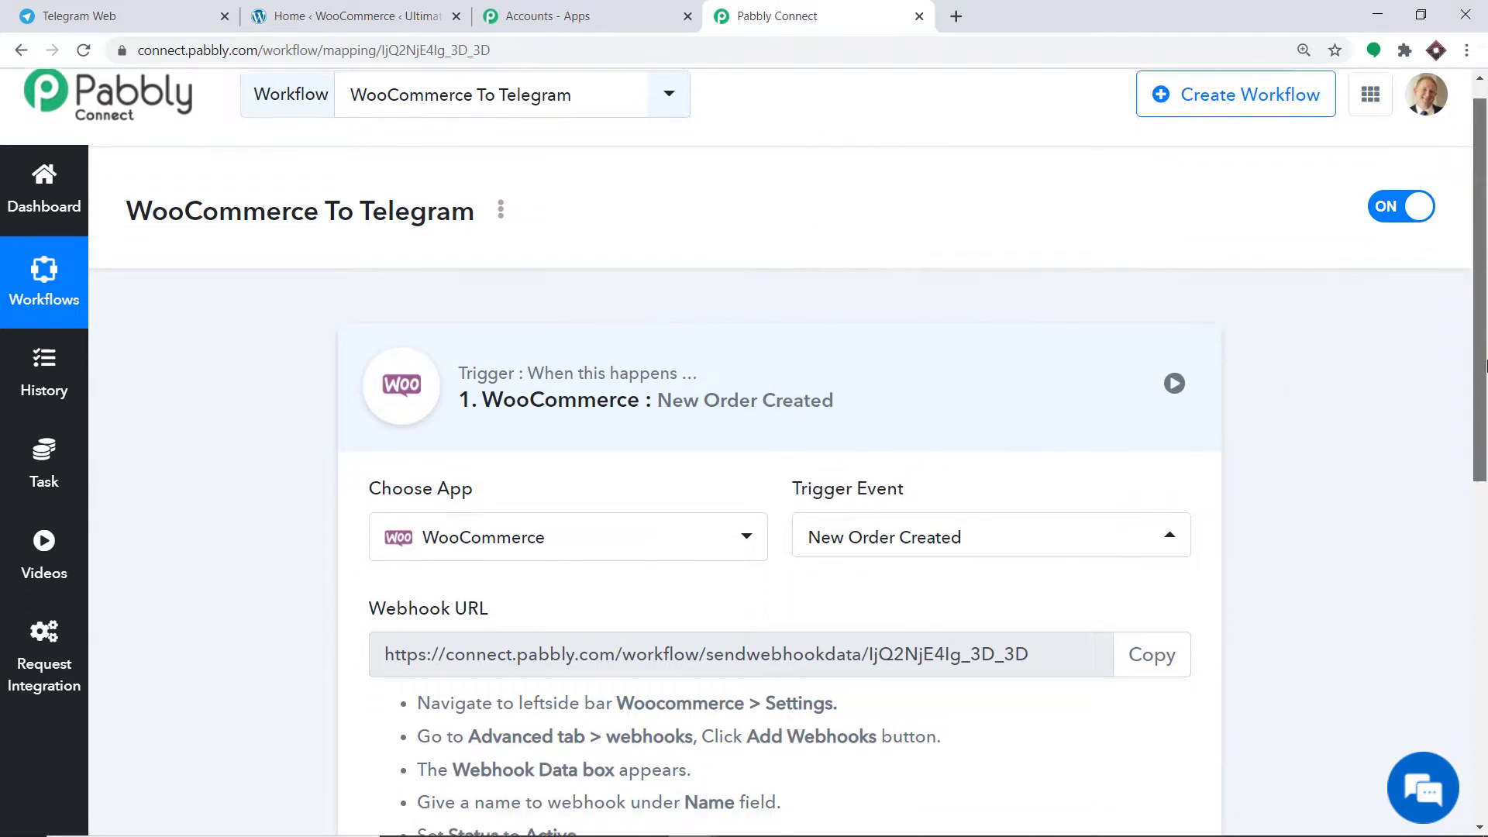
scroll(1484, 364, "down", 5)
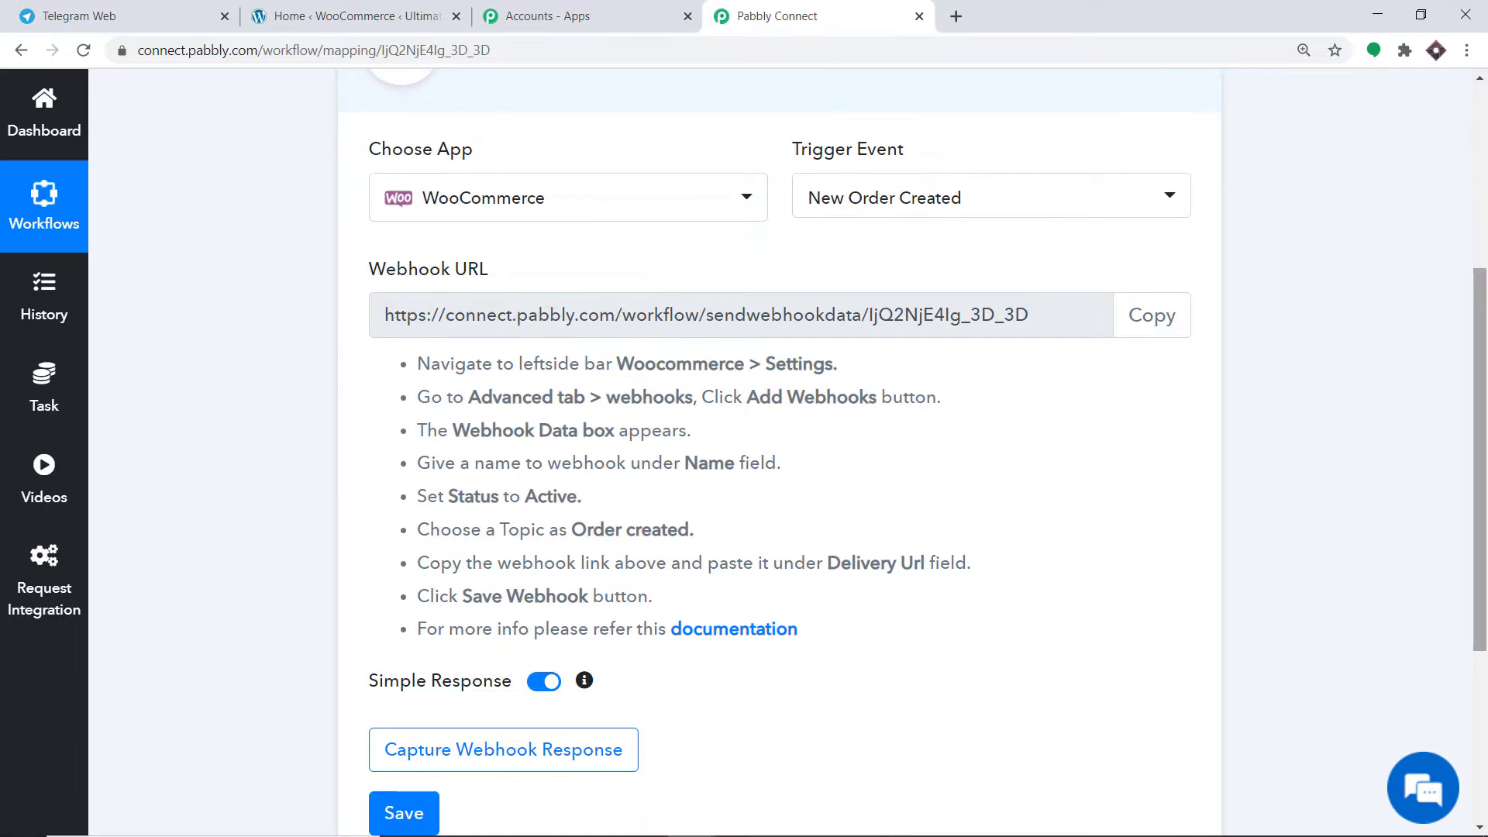
Switch to the WordPress admin site and open the Webhooks section of WooCommerce's advanced settings
left_click(356, 16)
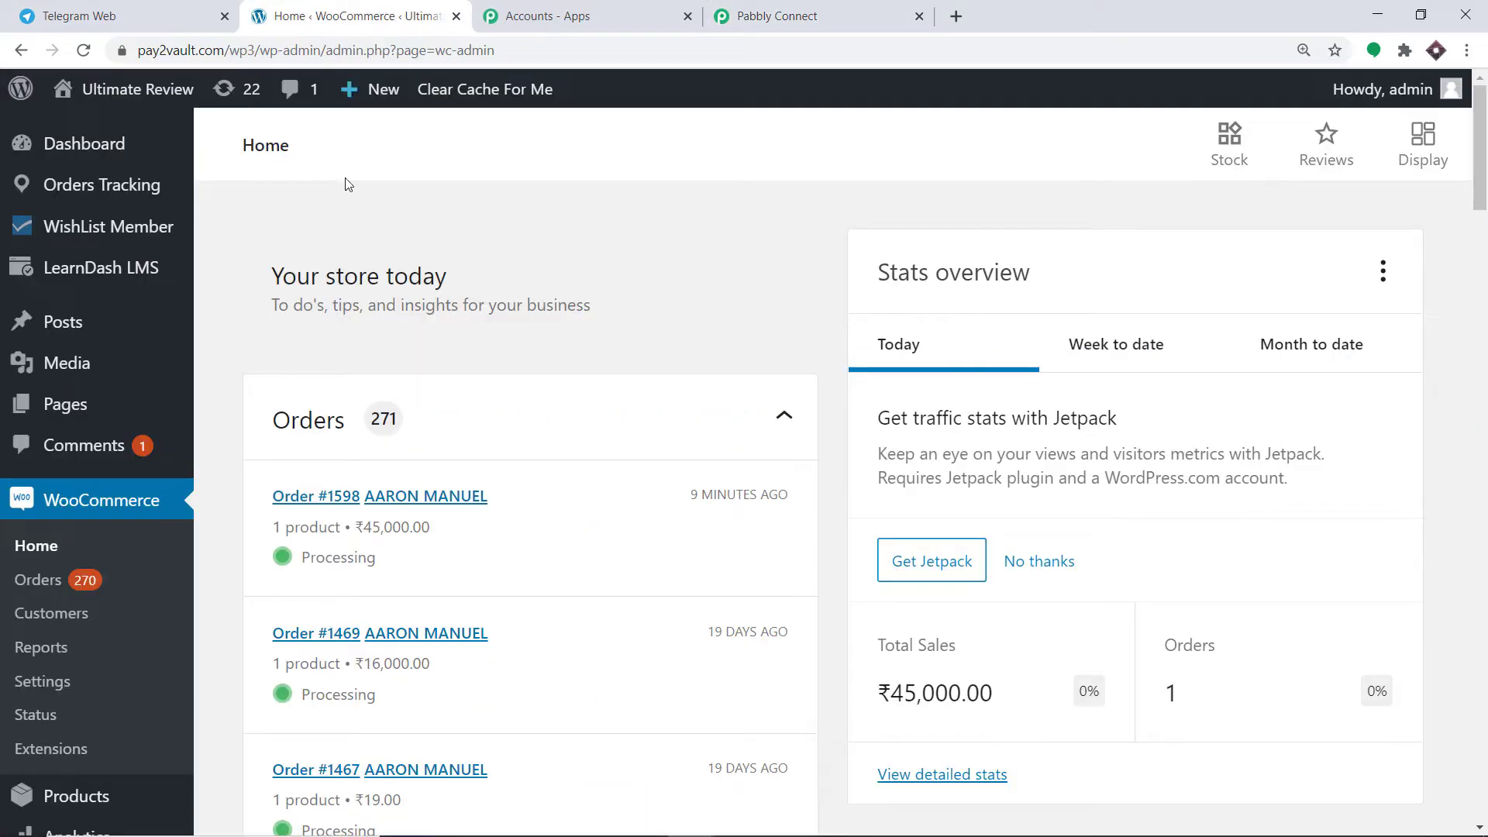
scroll(361, 282, "down", 1)
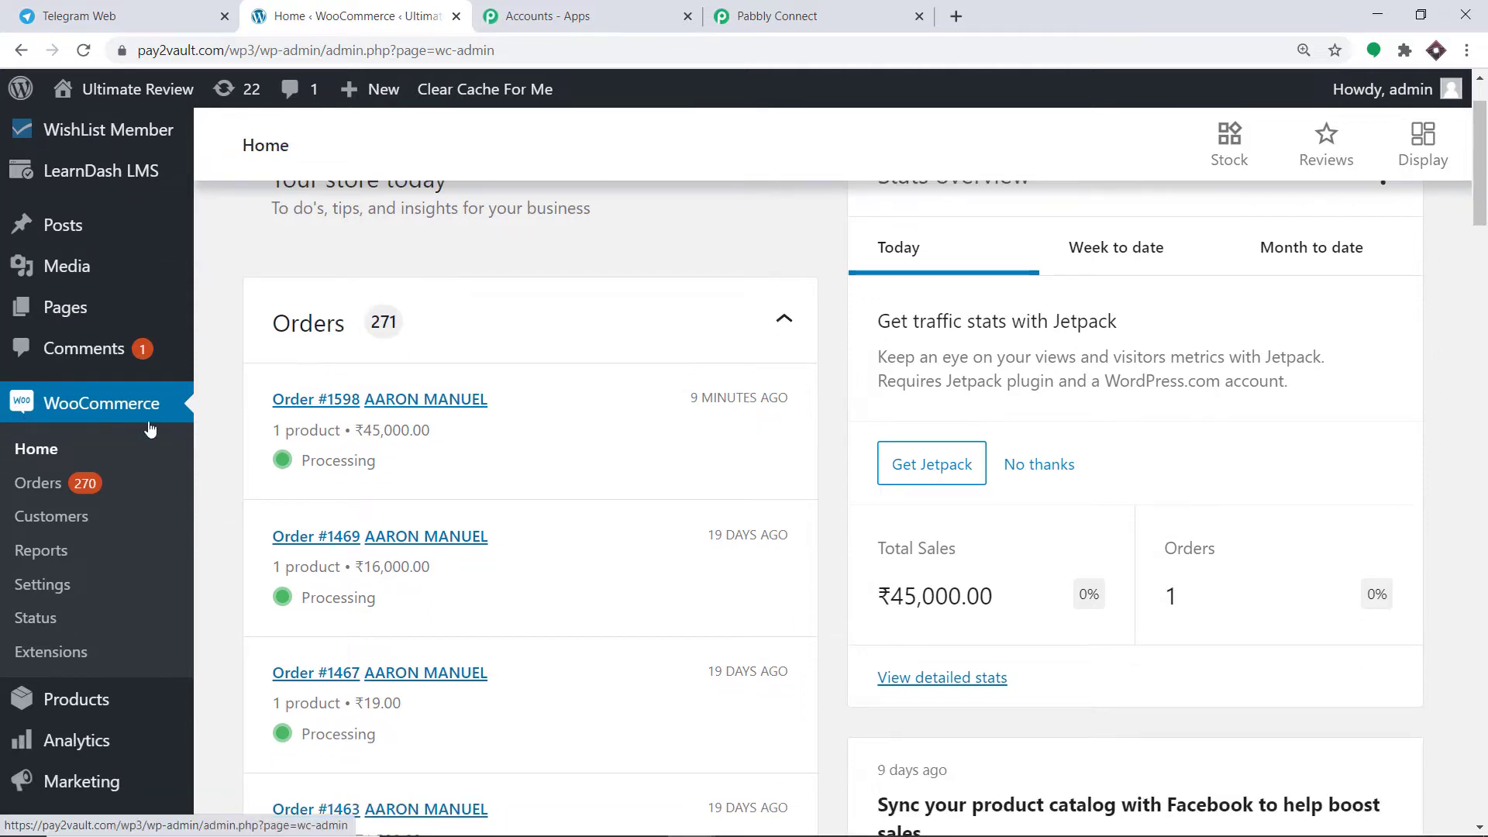
left_click(64, 584)
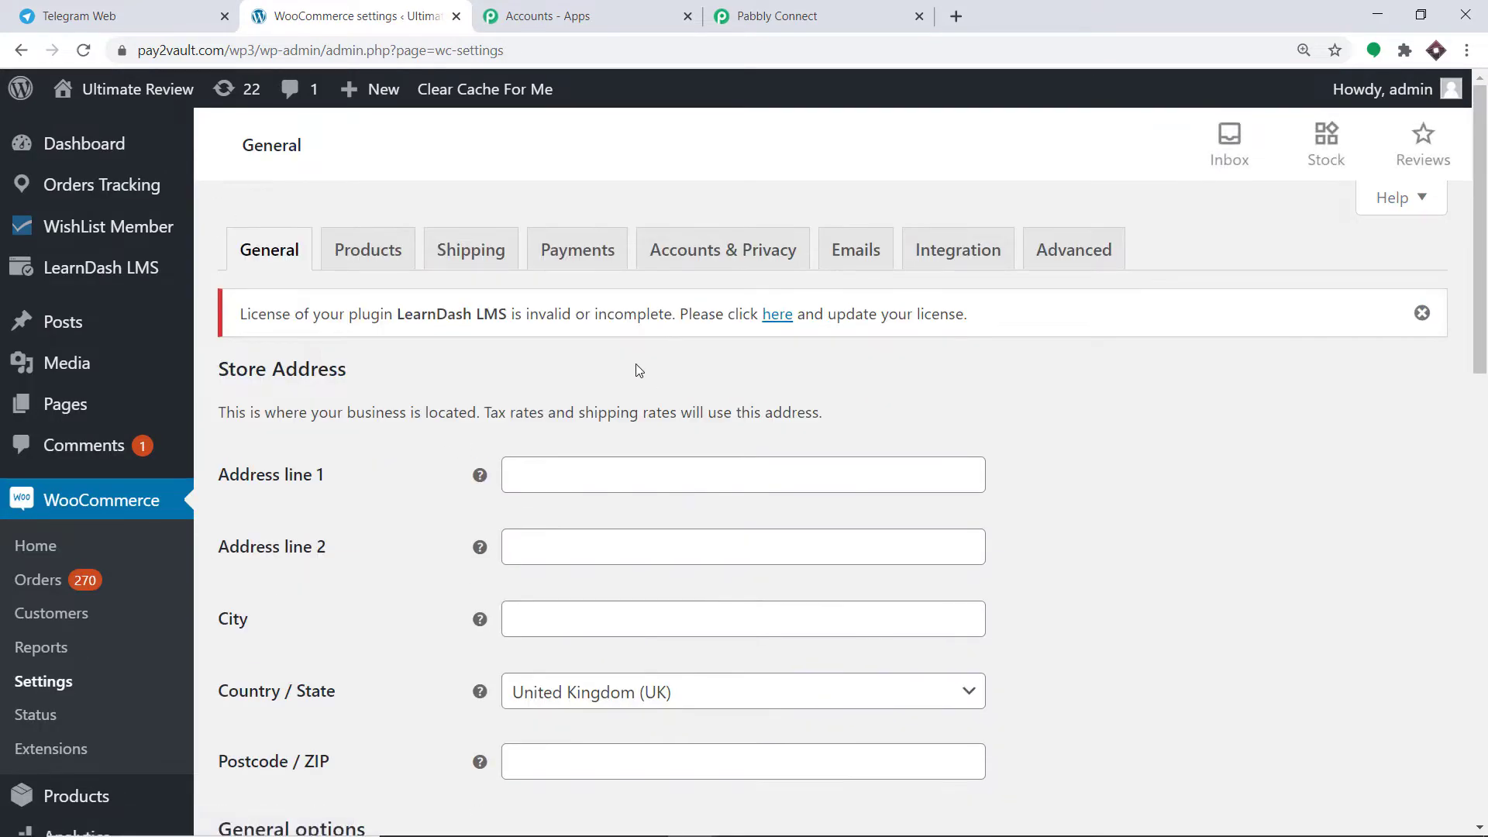
left_click(1081, 267)
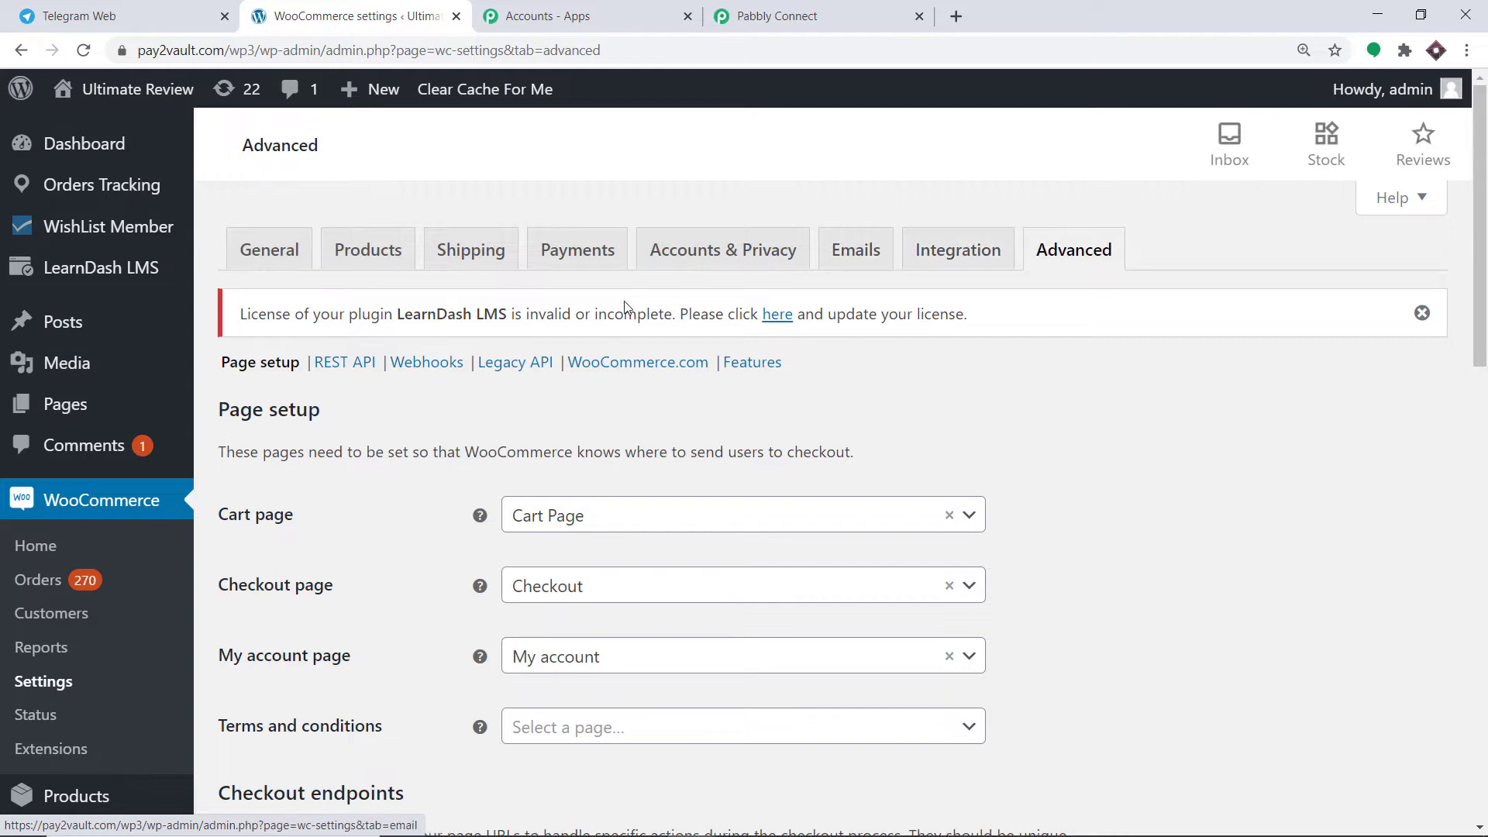
left_click(427, 362)
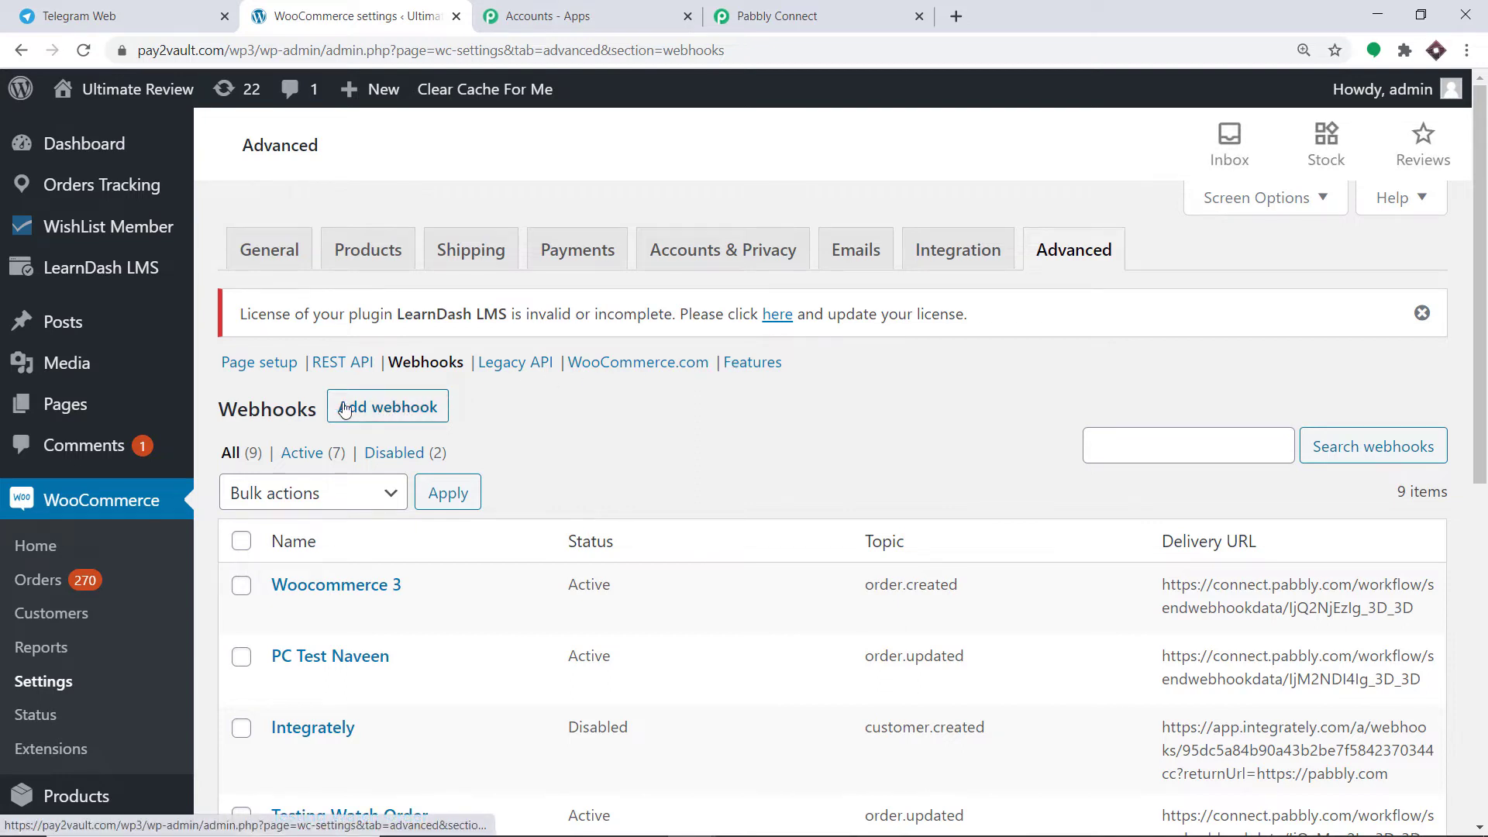
Add a new webhook and name it "WooCommerce To Telegram"
left_click(425, 409)
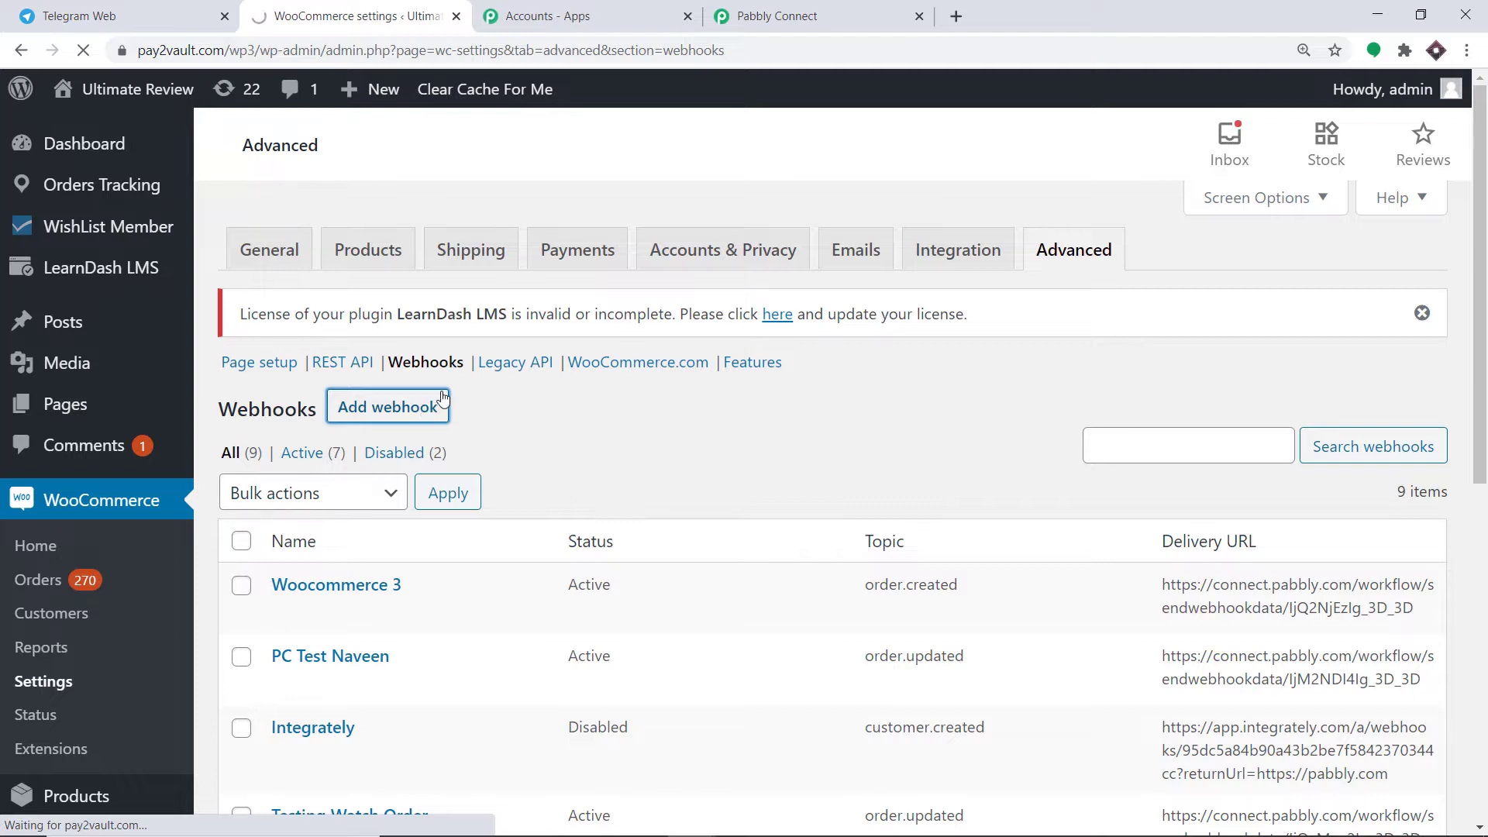
left_click(596, 483)
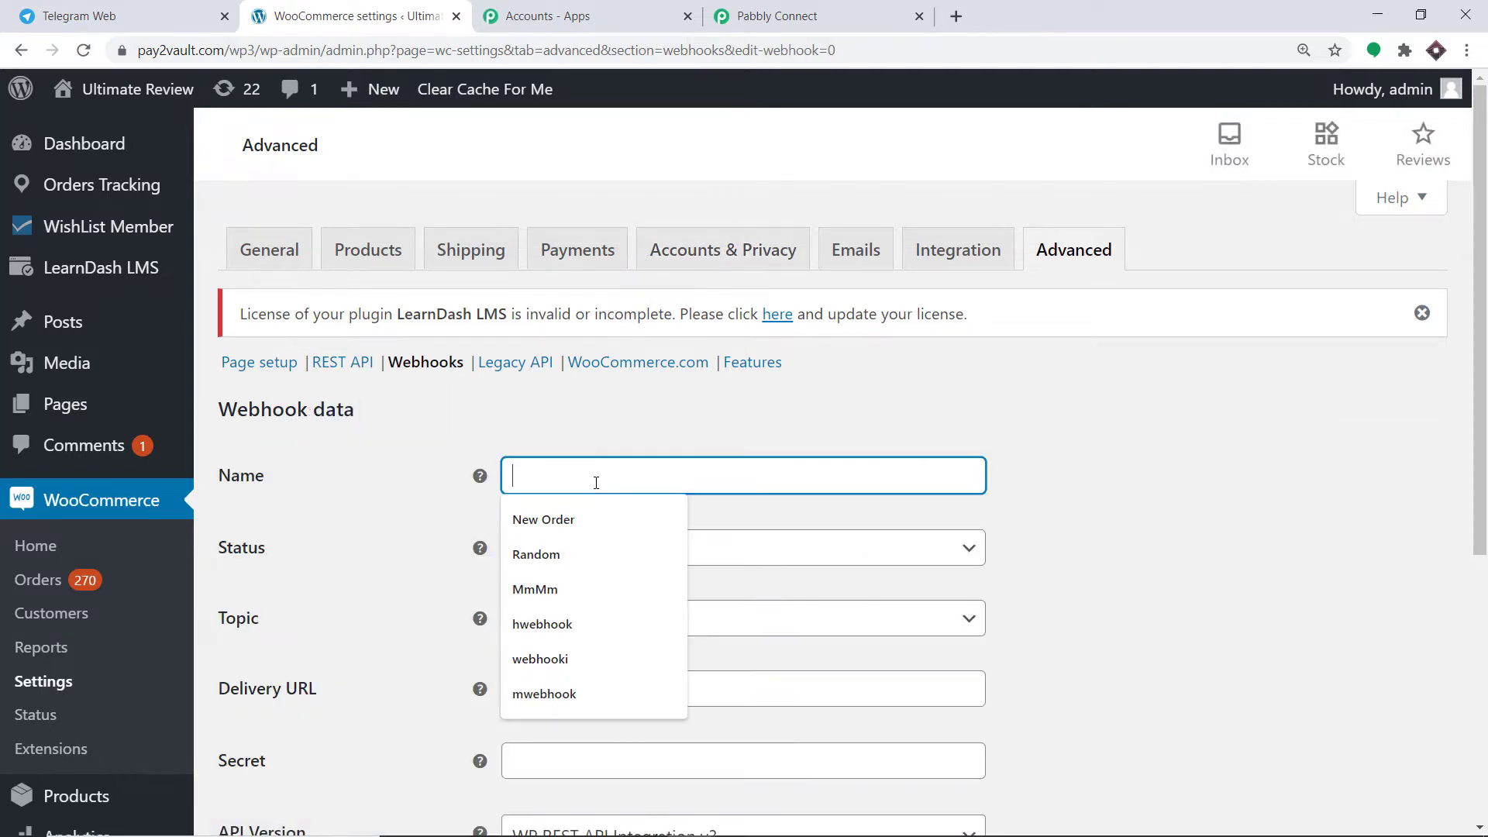
type("W")
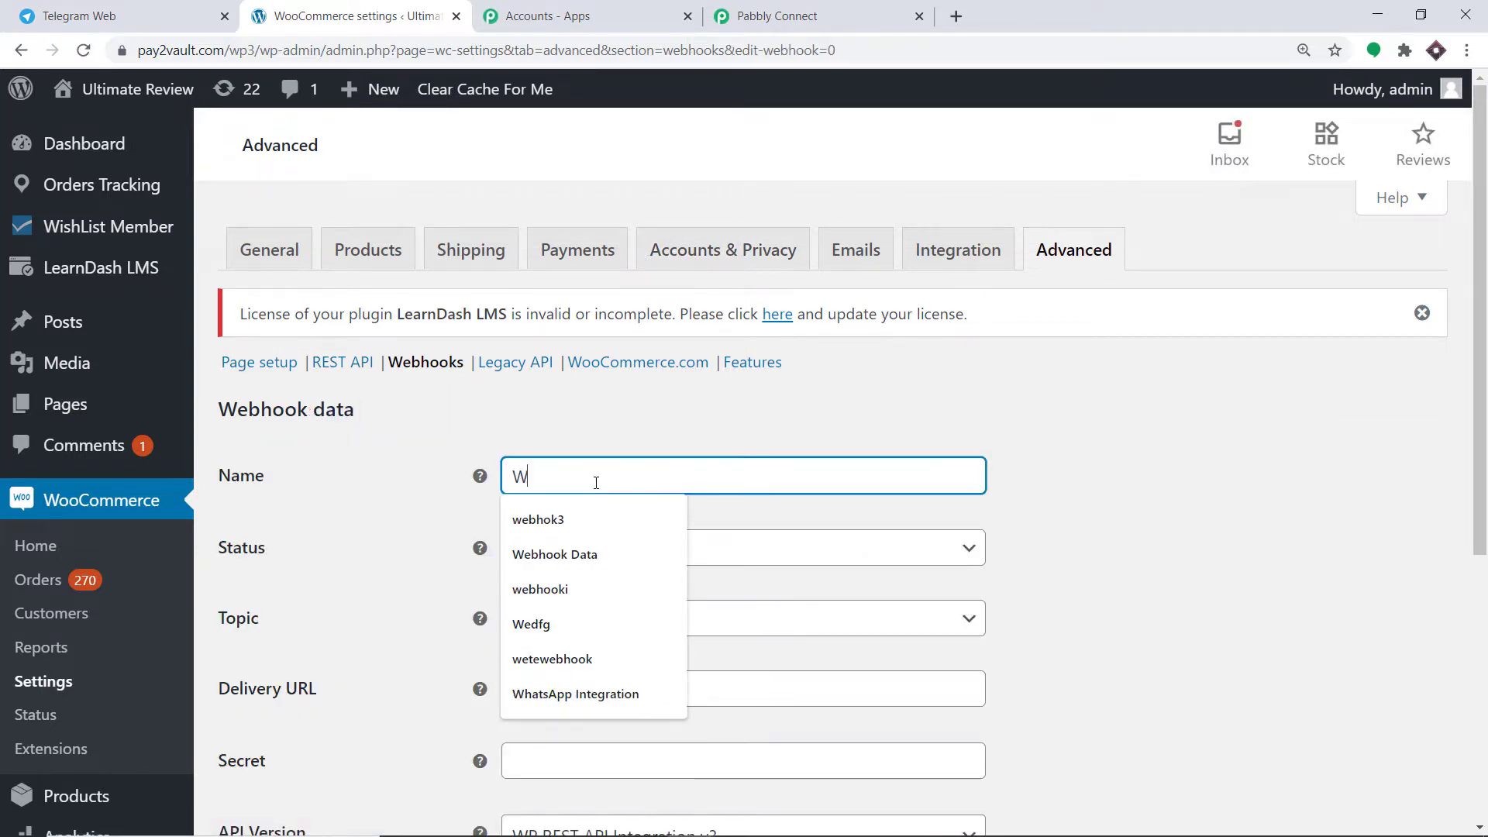
type("ooCommerce To ")
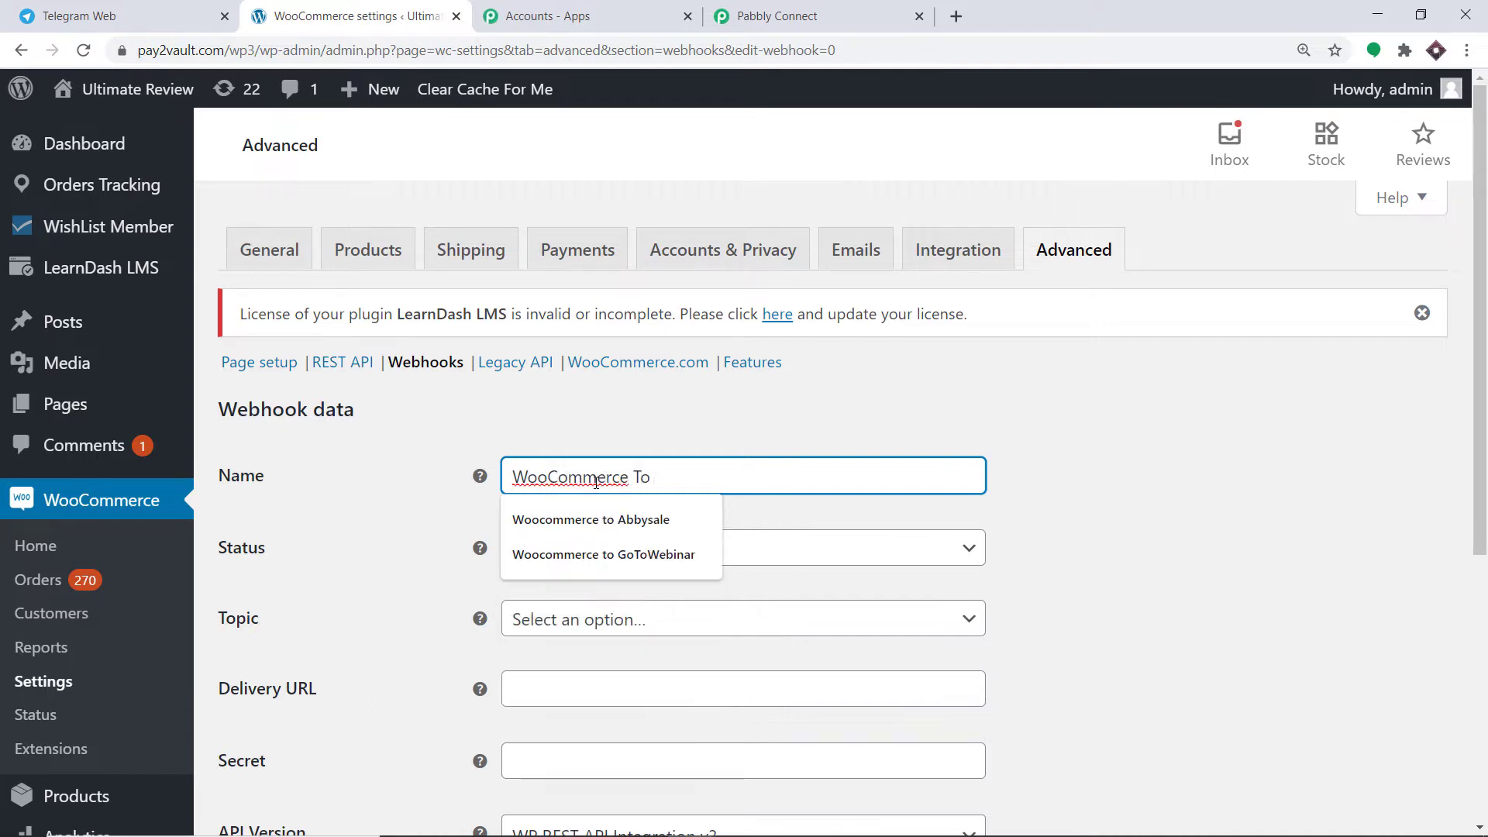
type("Telegram")
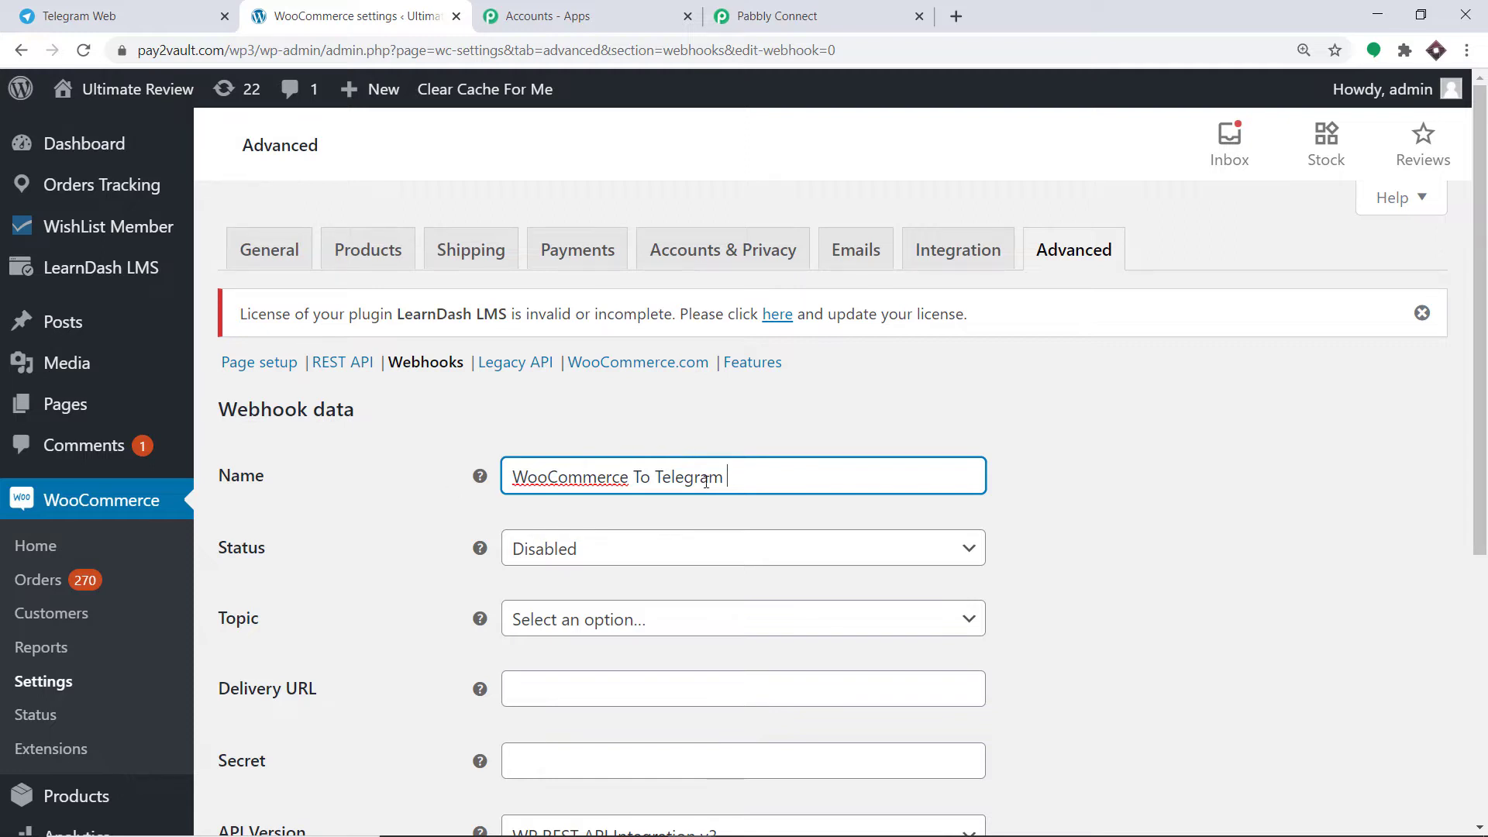
Set the webhook's status to Active and its topic to Order created
scroll(785, 469, "down", 1)
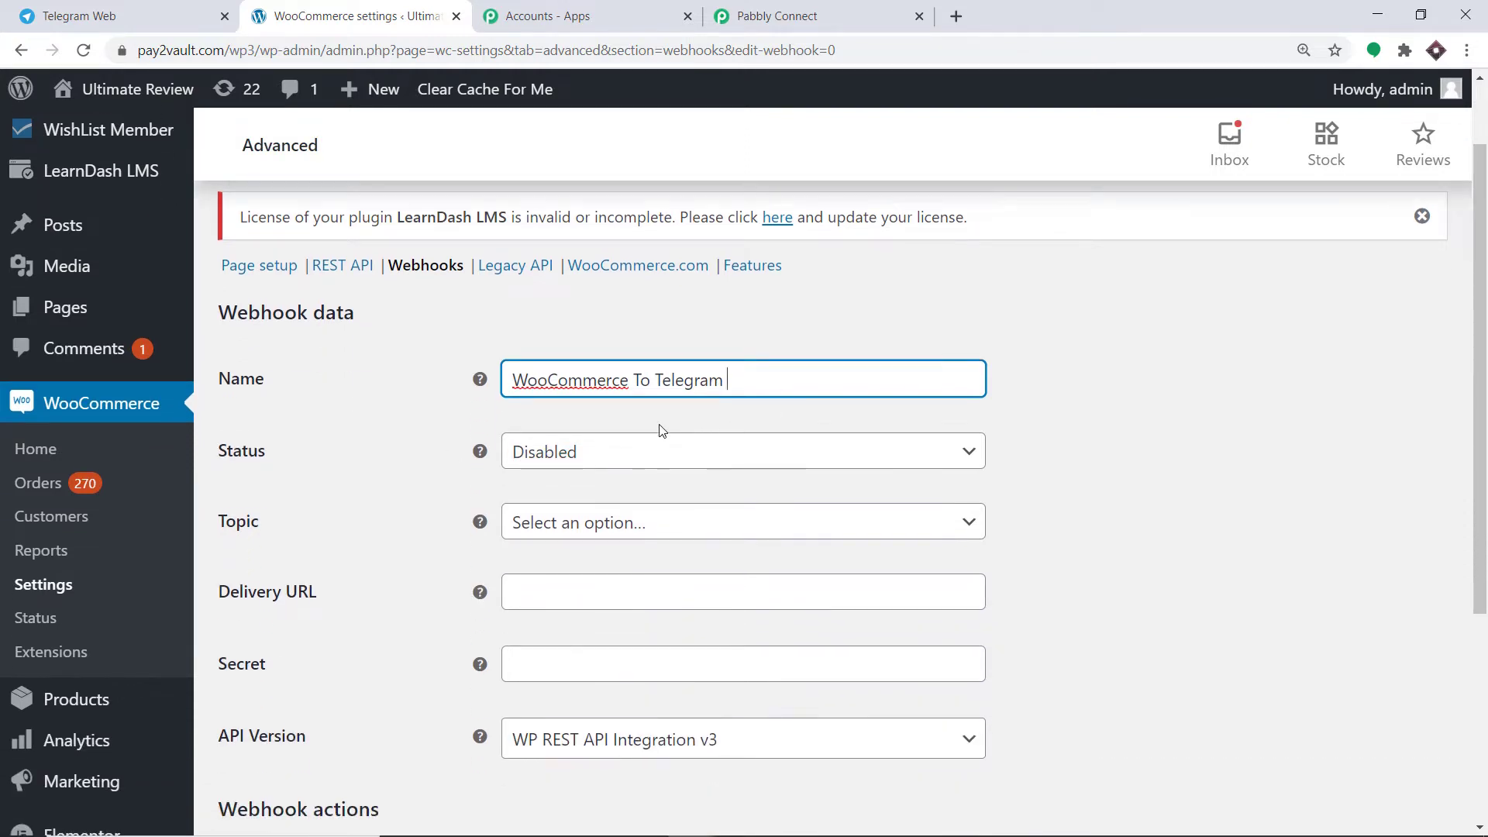
left_click(566, 451)
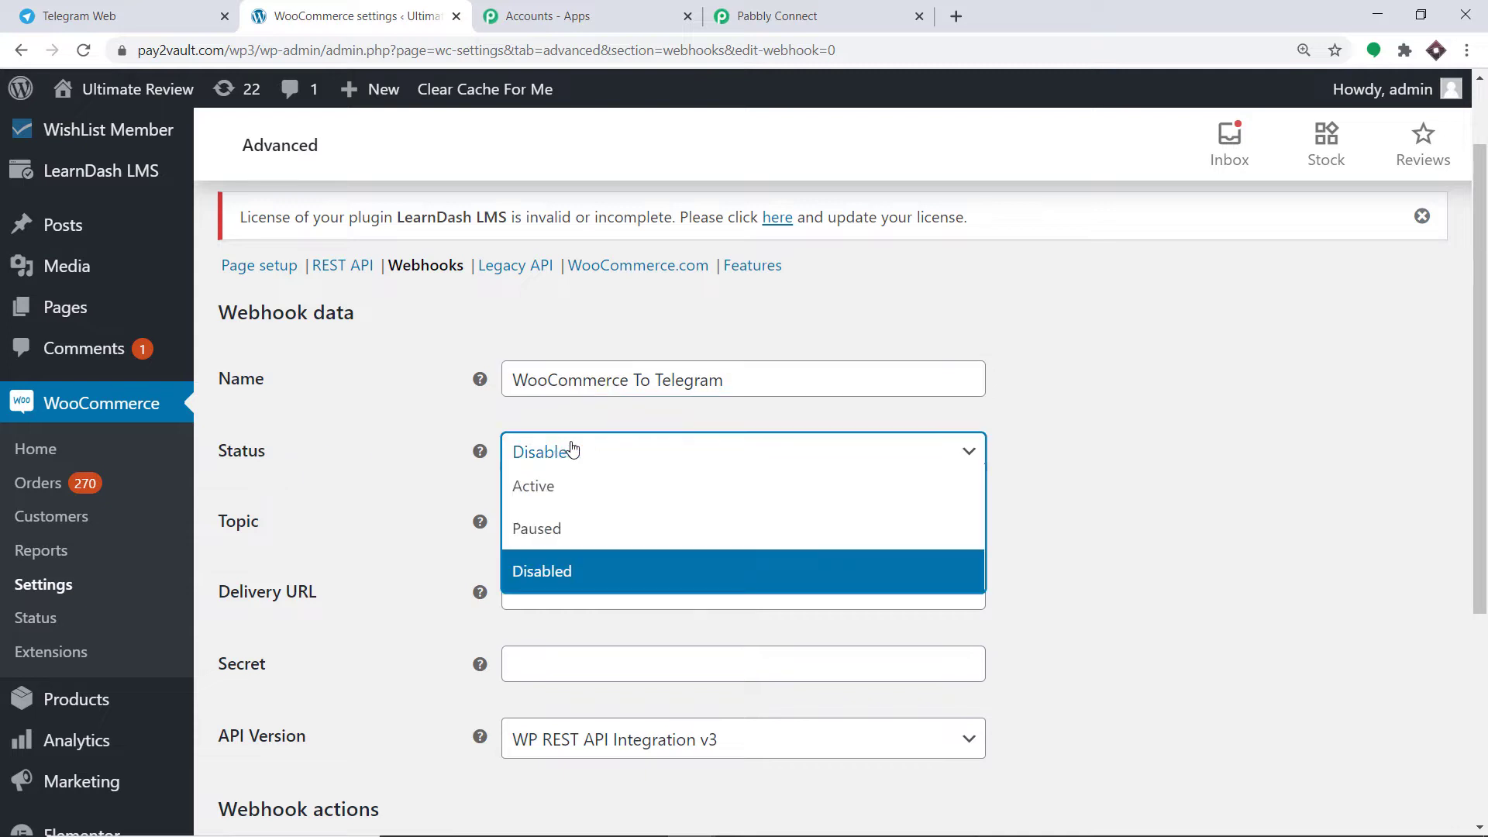
left_click(573, 487)
left_click(586, 536)
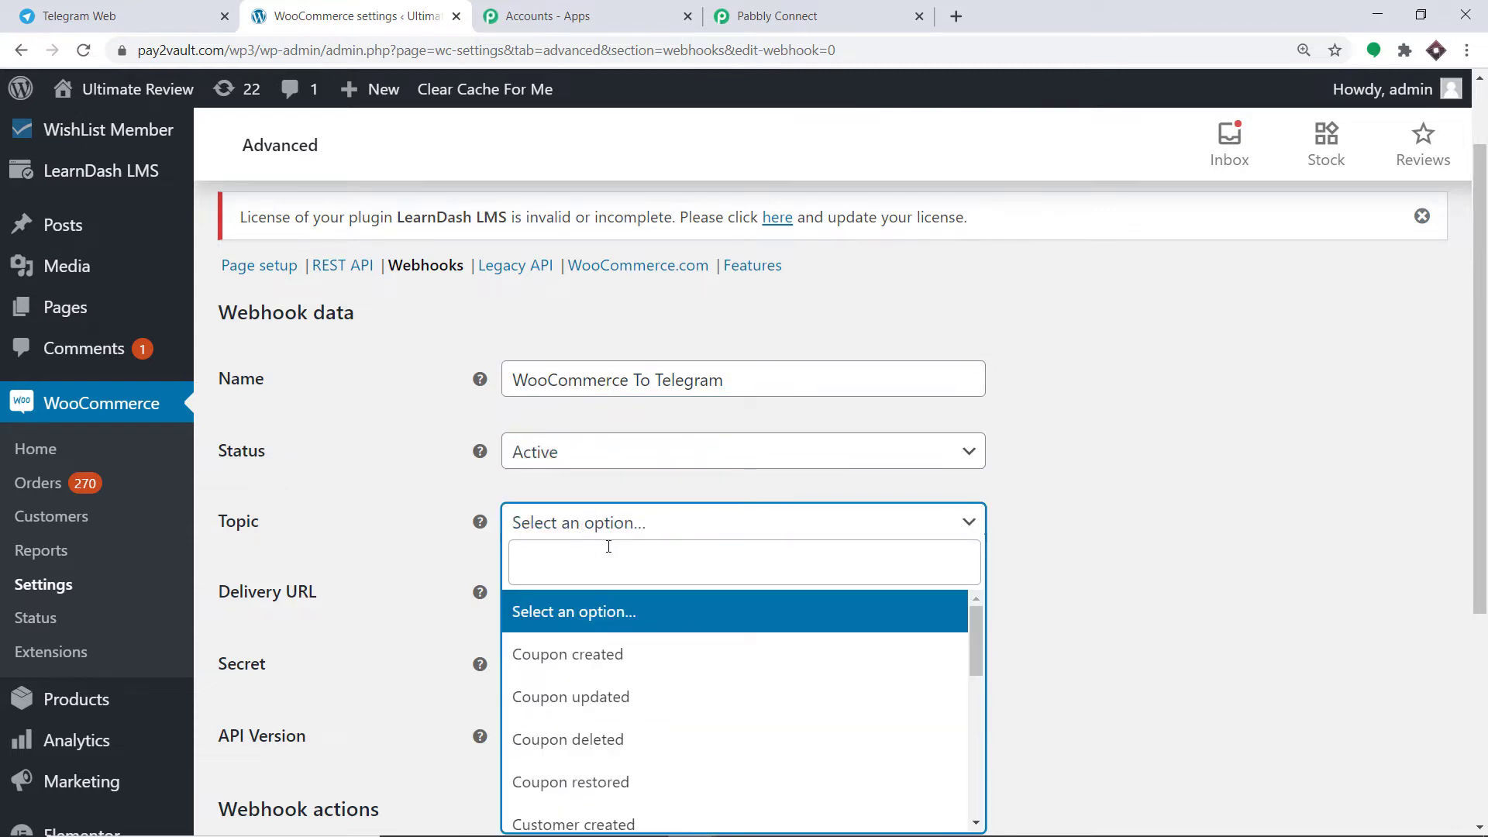
type("or")
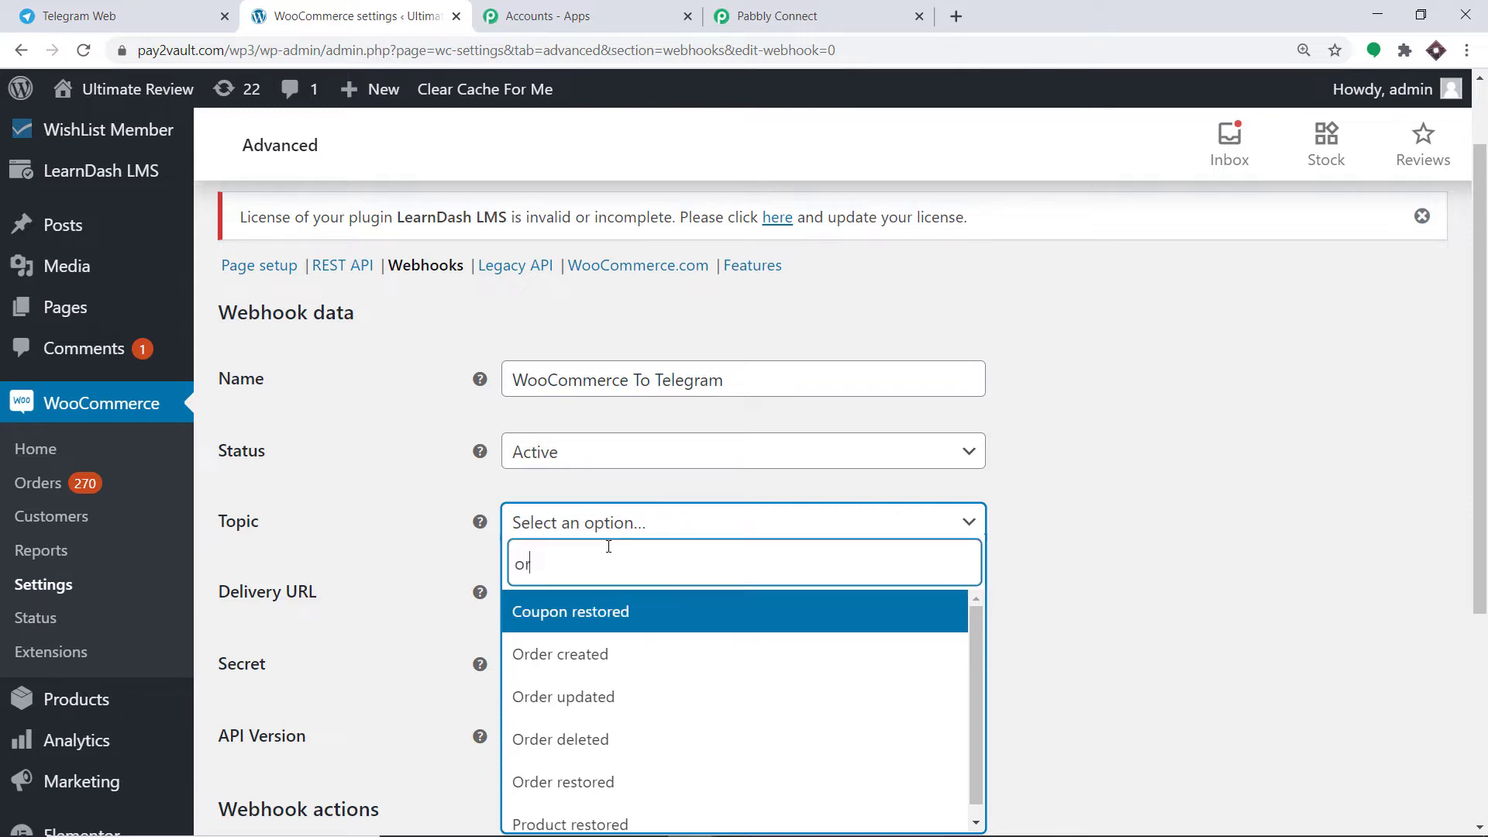
type("der created")
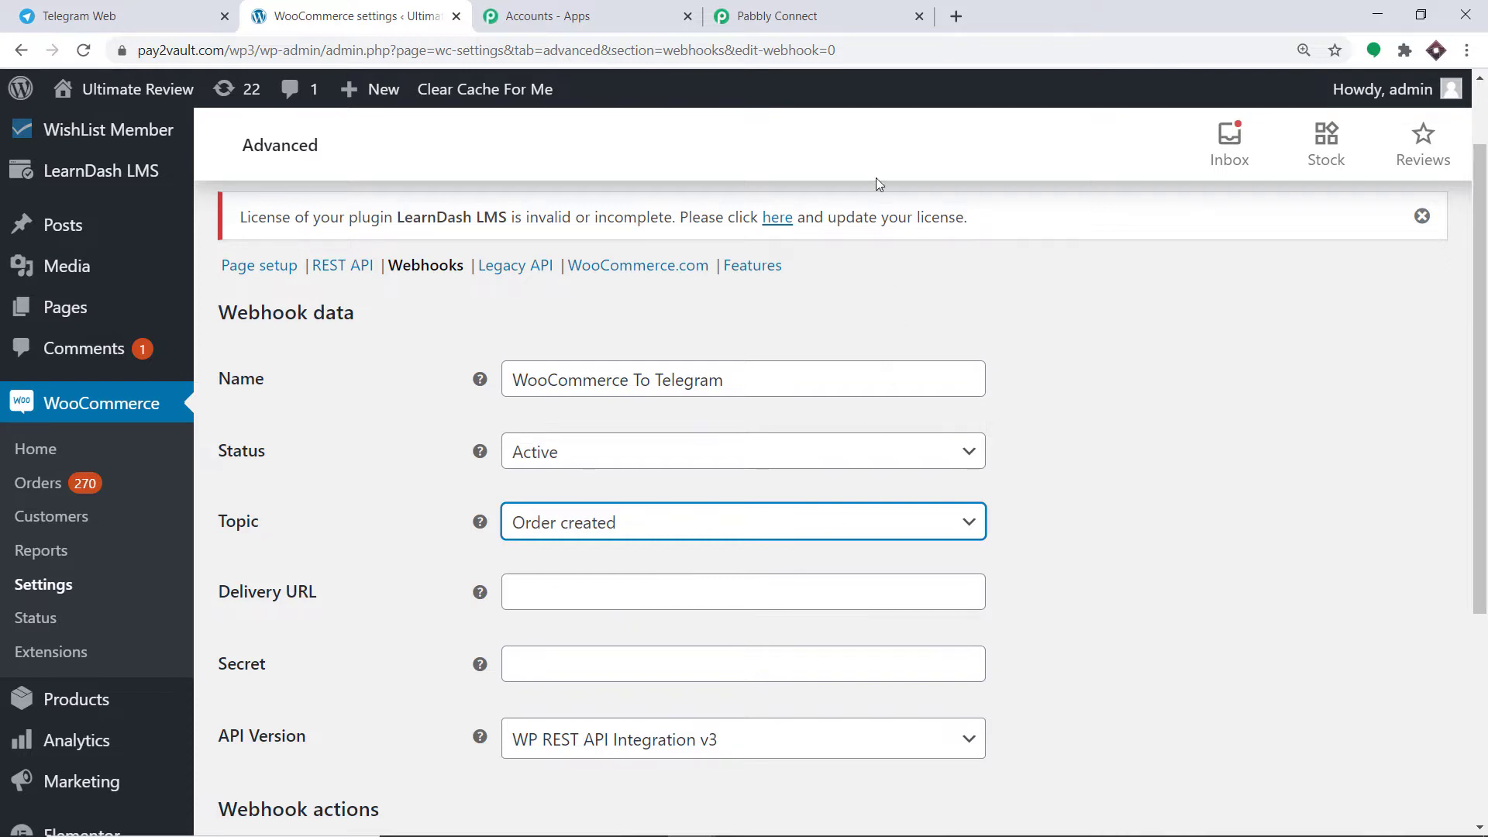
Copy the webhook URL from the Pabbly Connect trigger and paste it as the WooCommerce webhook's delivery URL
left_click(851, 21)
left_click(1145, 314)
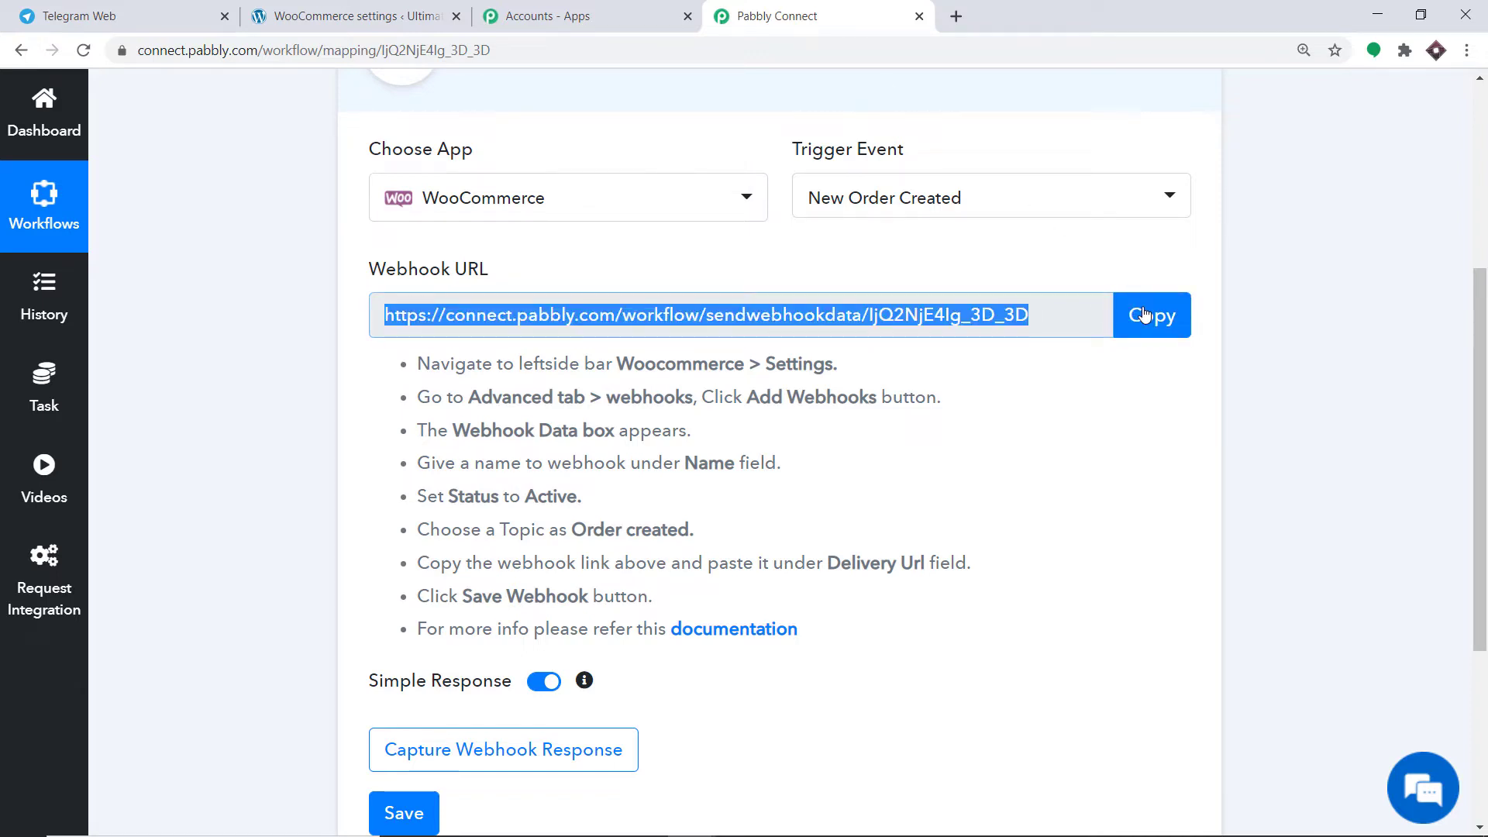
left_click(318, 15)
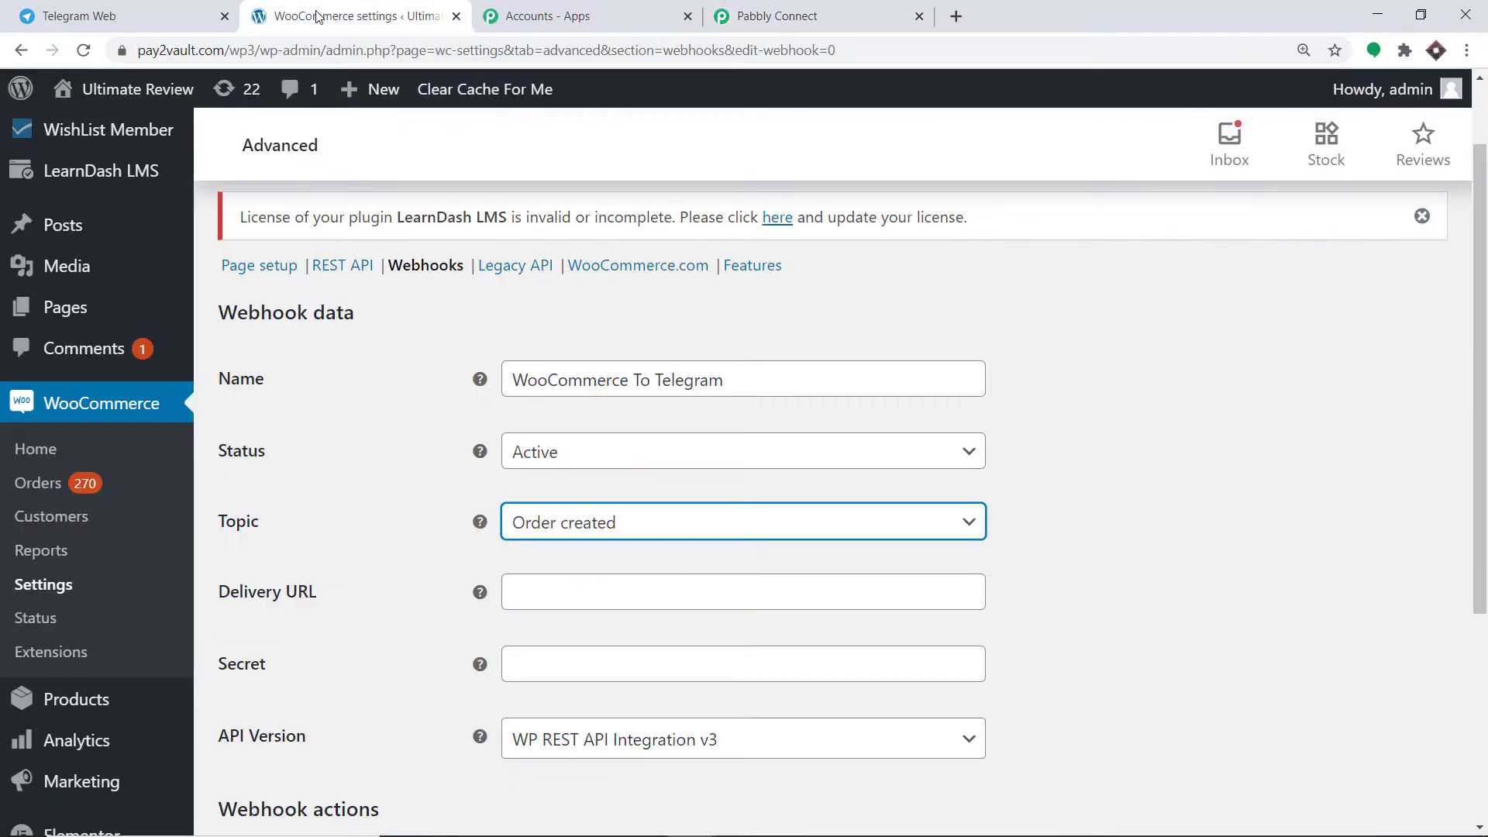
left_click(562, 581)
right_click(564, 587)
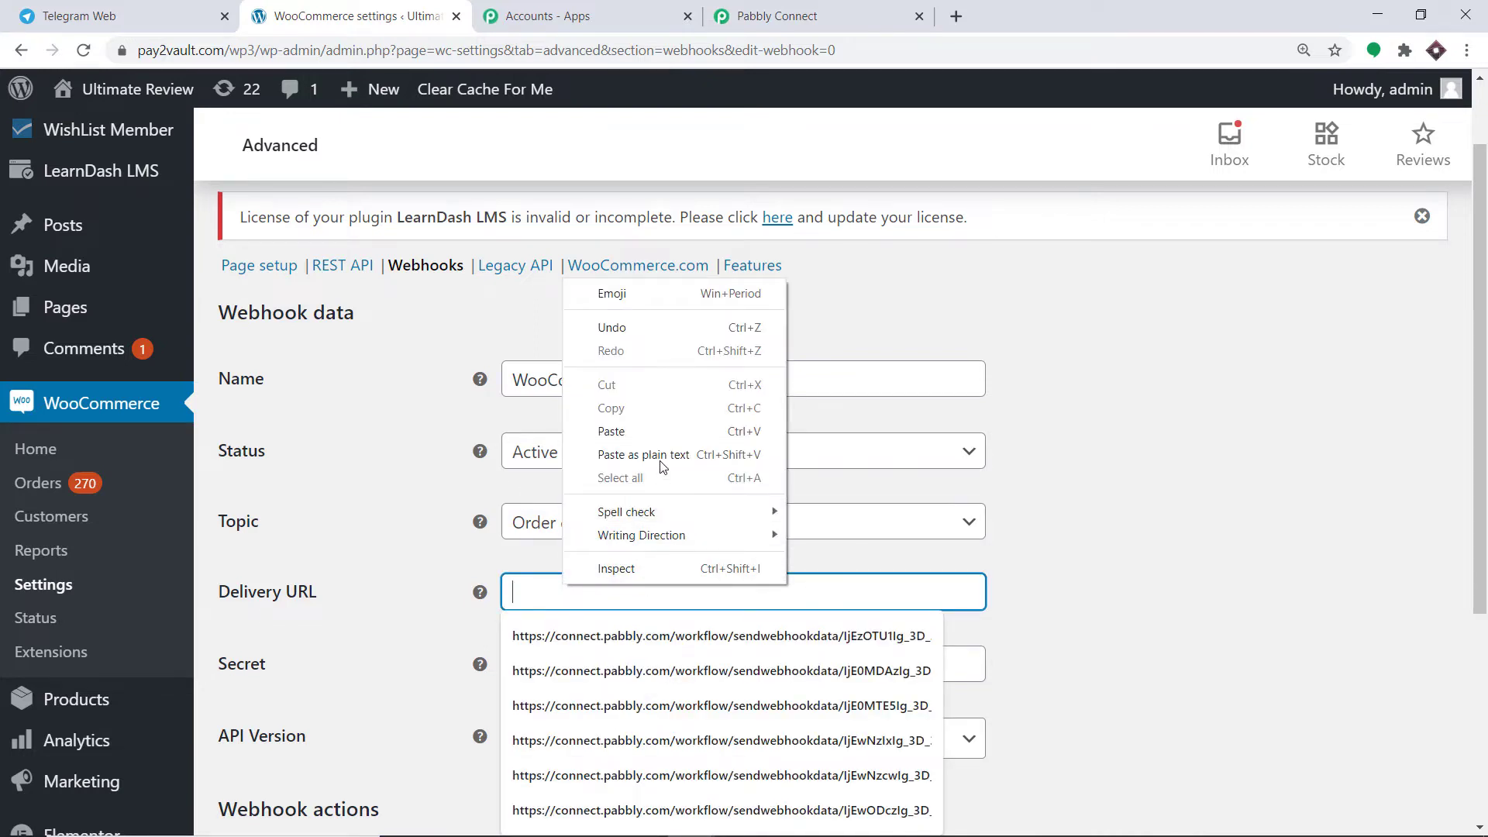
left_click(661, 440)
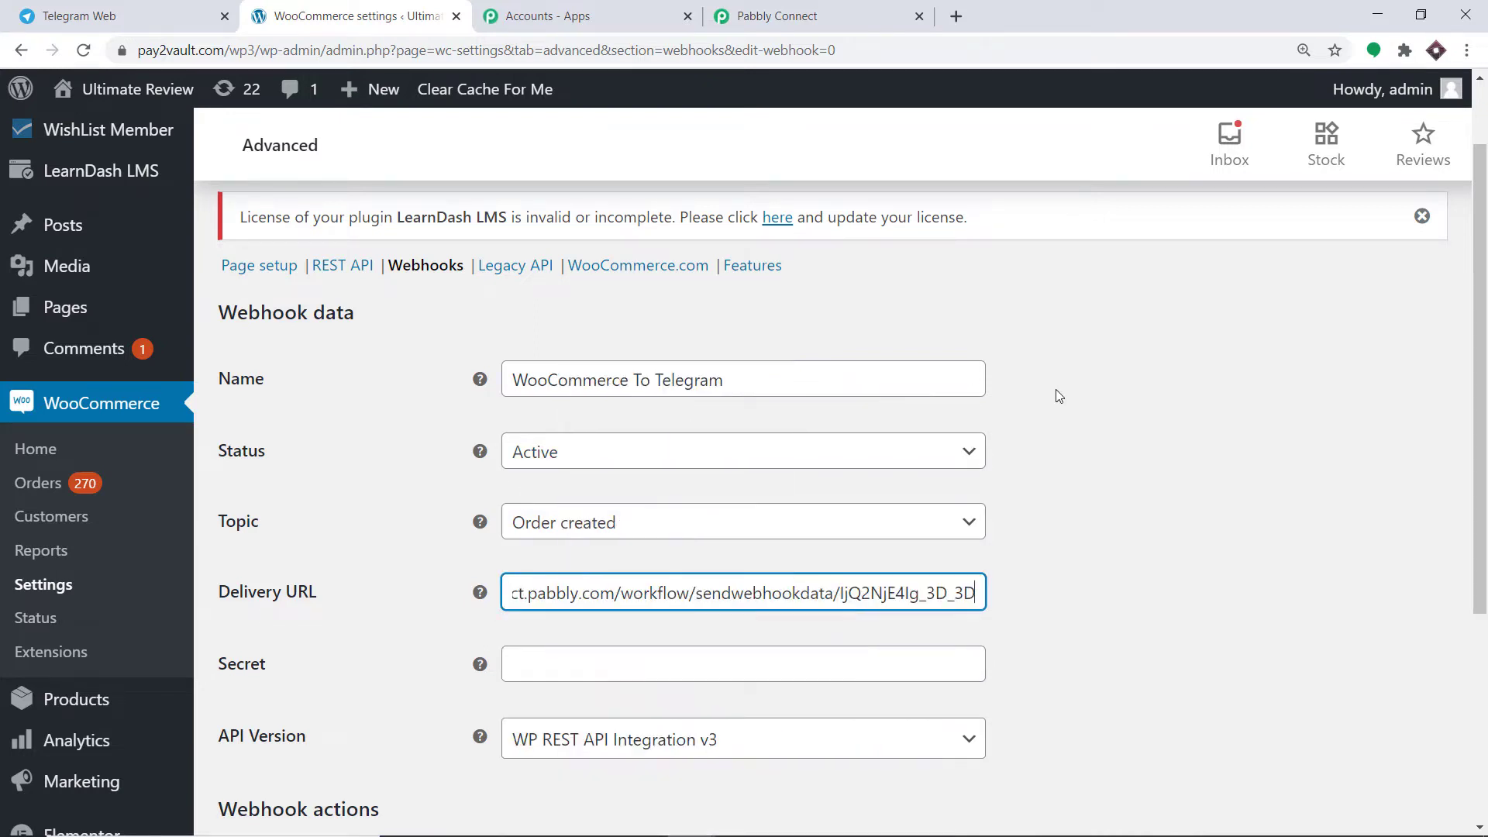
Save the WooCommerce webhook, keeping API version WP REST API Integration v3, and review the saved webhook data
scroll(1055, 389, "down", 2)
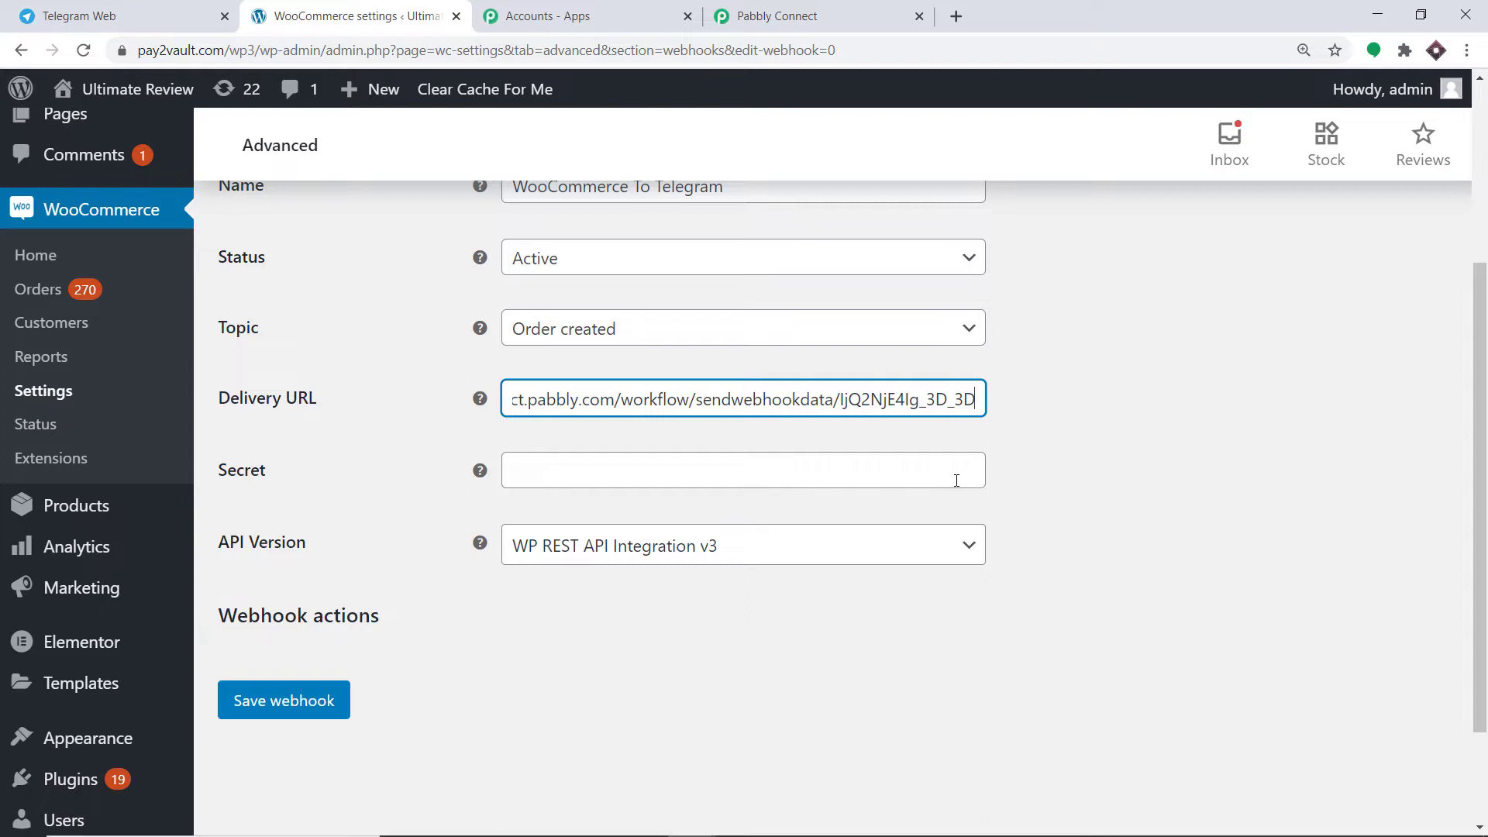
scroll(1123, 478, "down", 1)
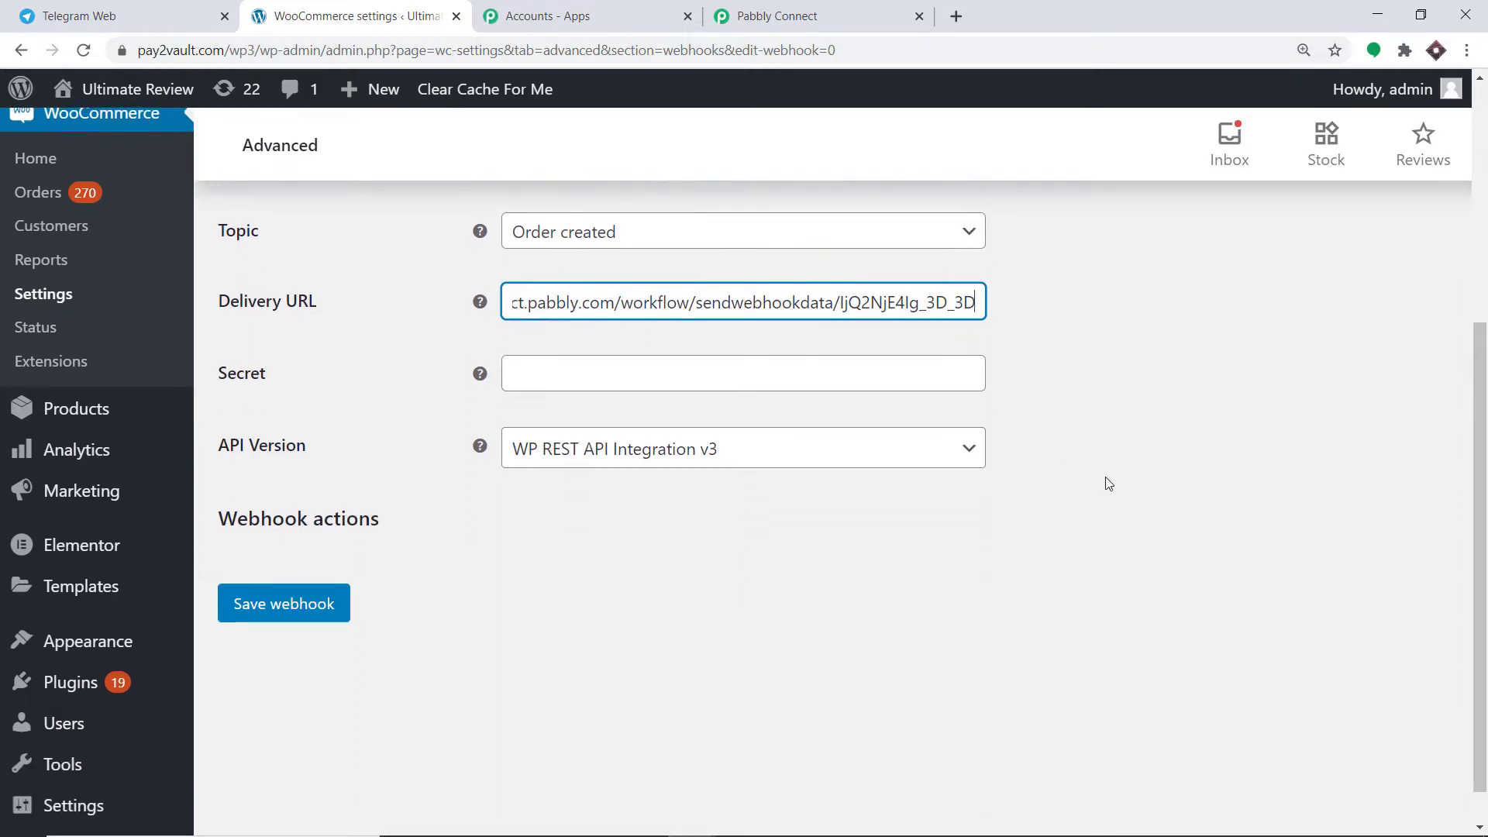
left_click(296, 602)
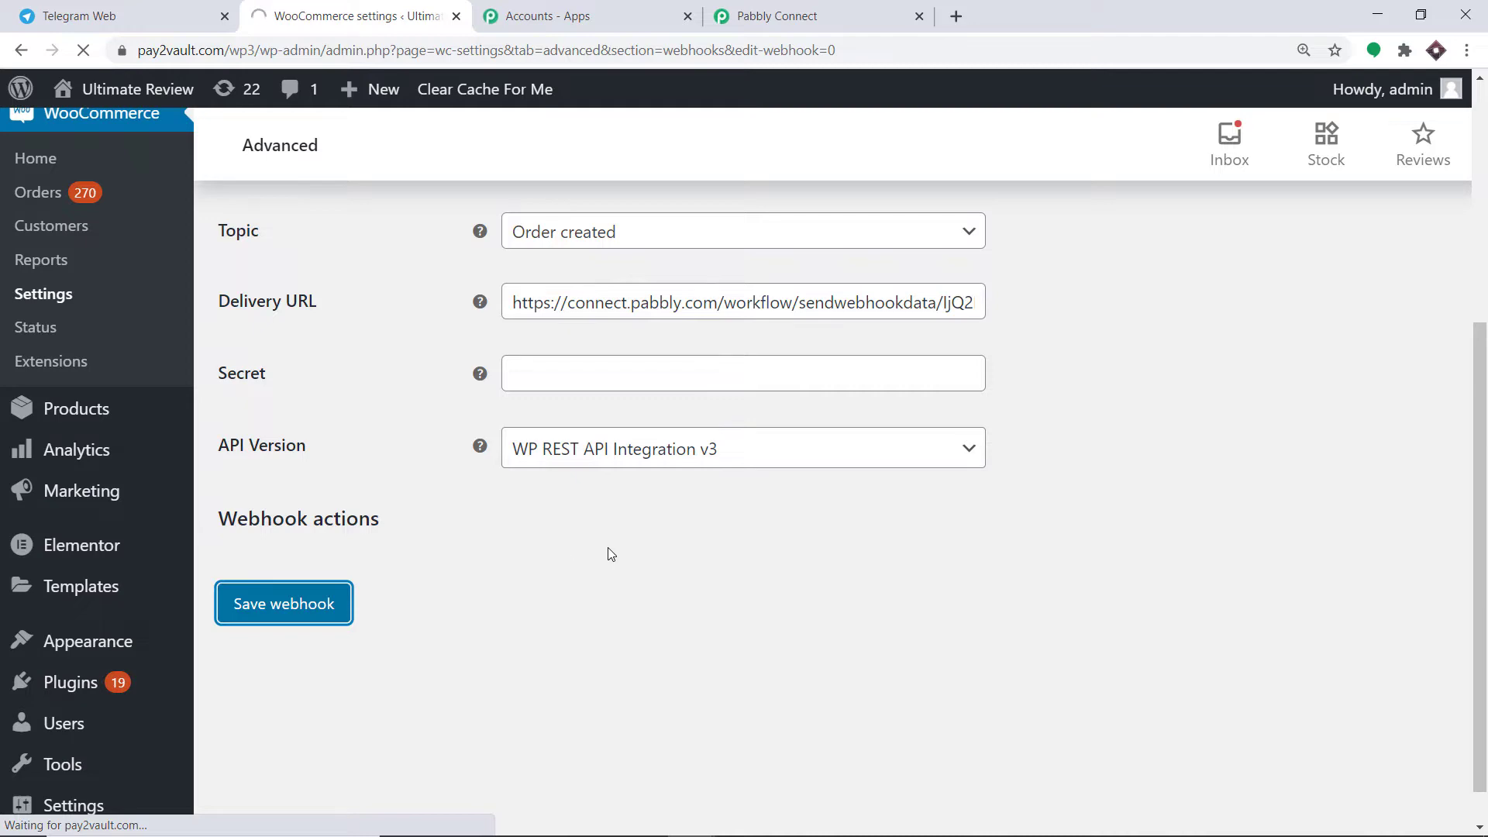
scroll(755, 443, "down", 2)
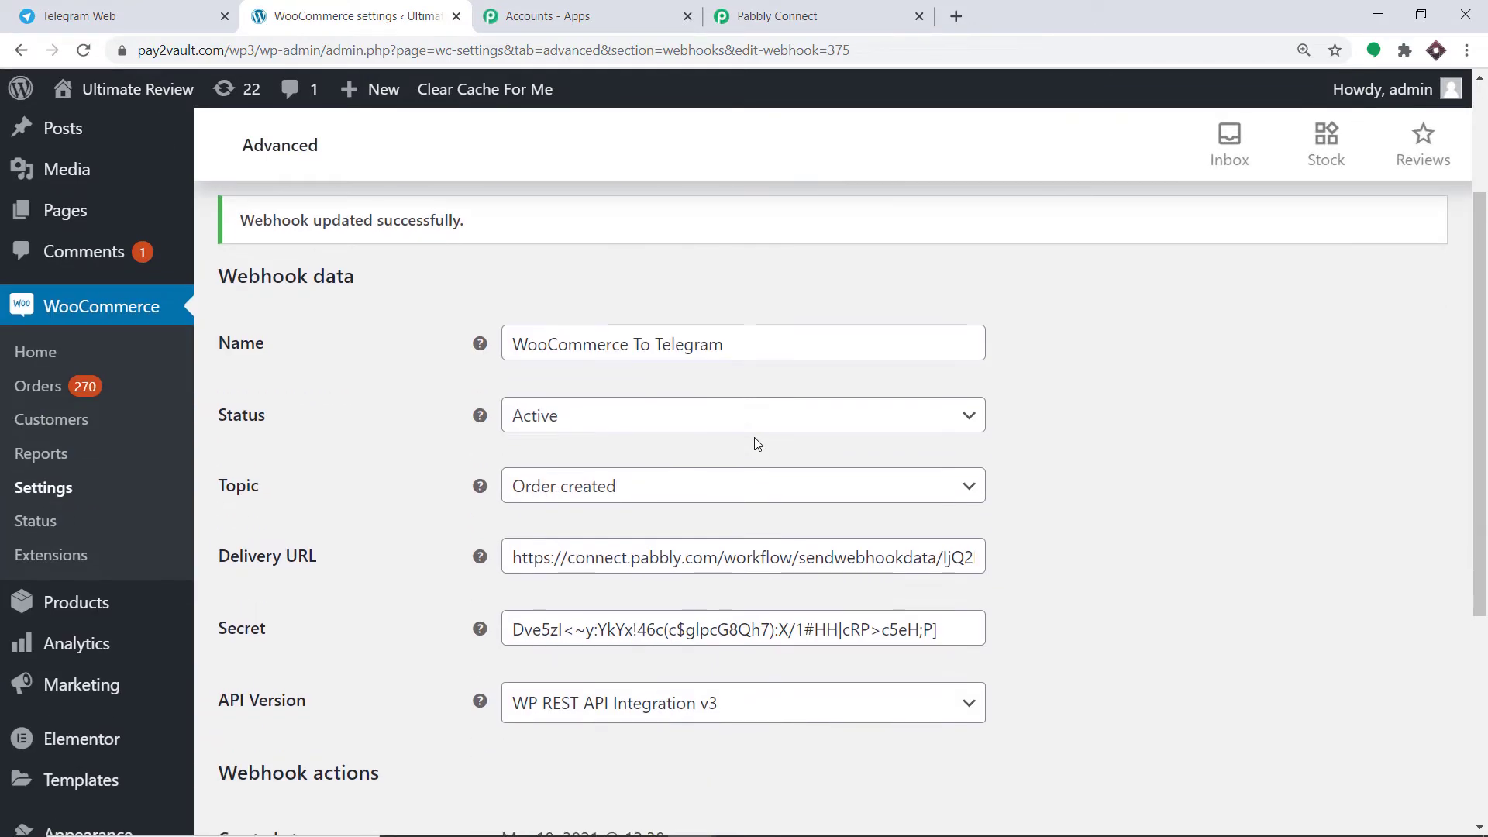
scroll(757, 443, "down", 4)
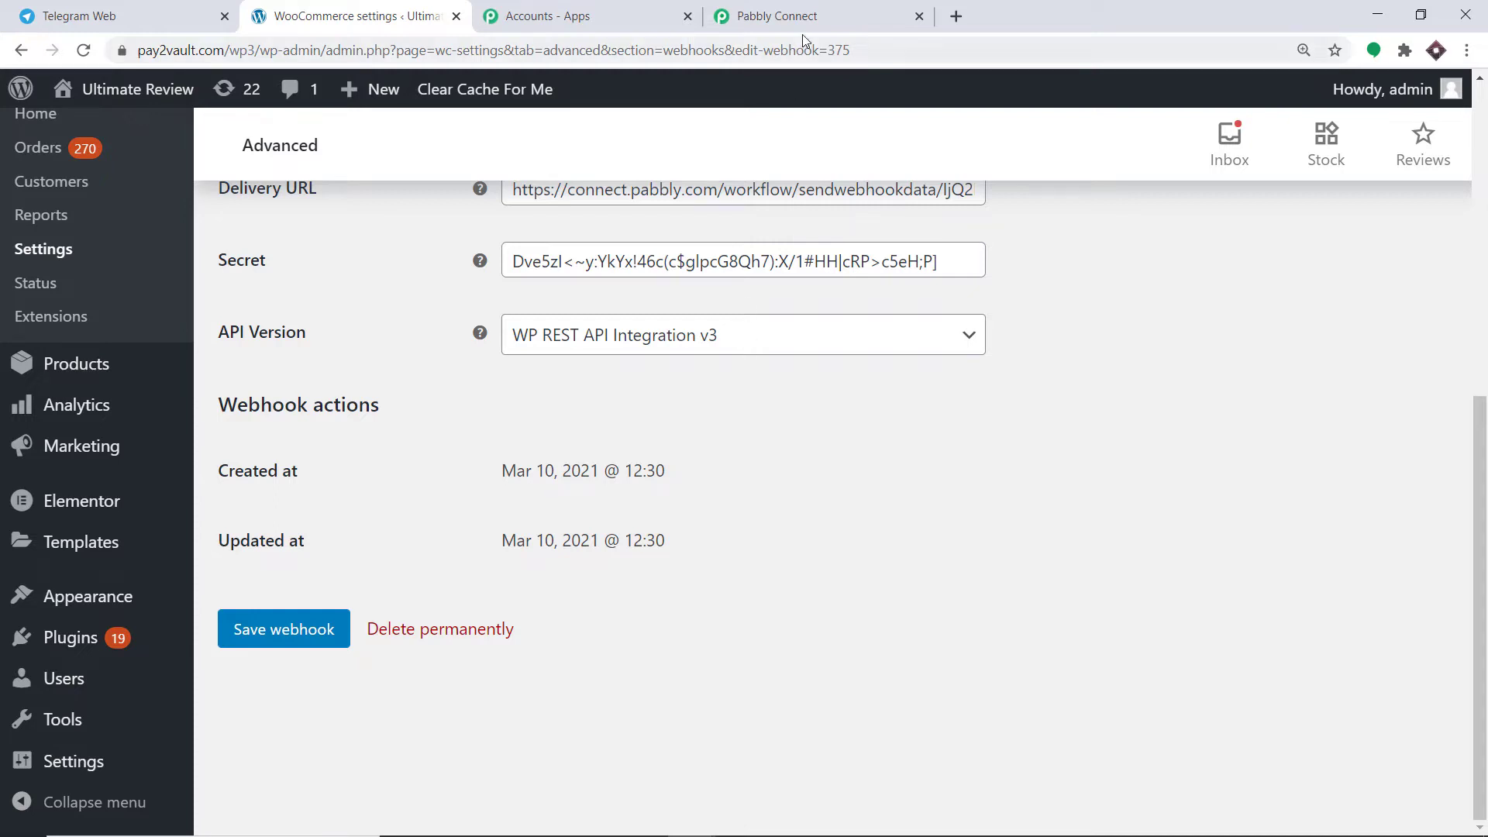
Switch to Pabbly Connect and start capturing the webhook response for the WooCommerce trigger
left_click(816, 17)
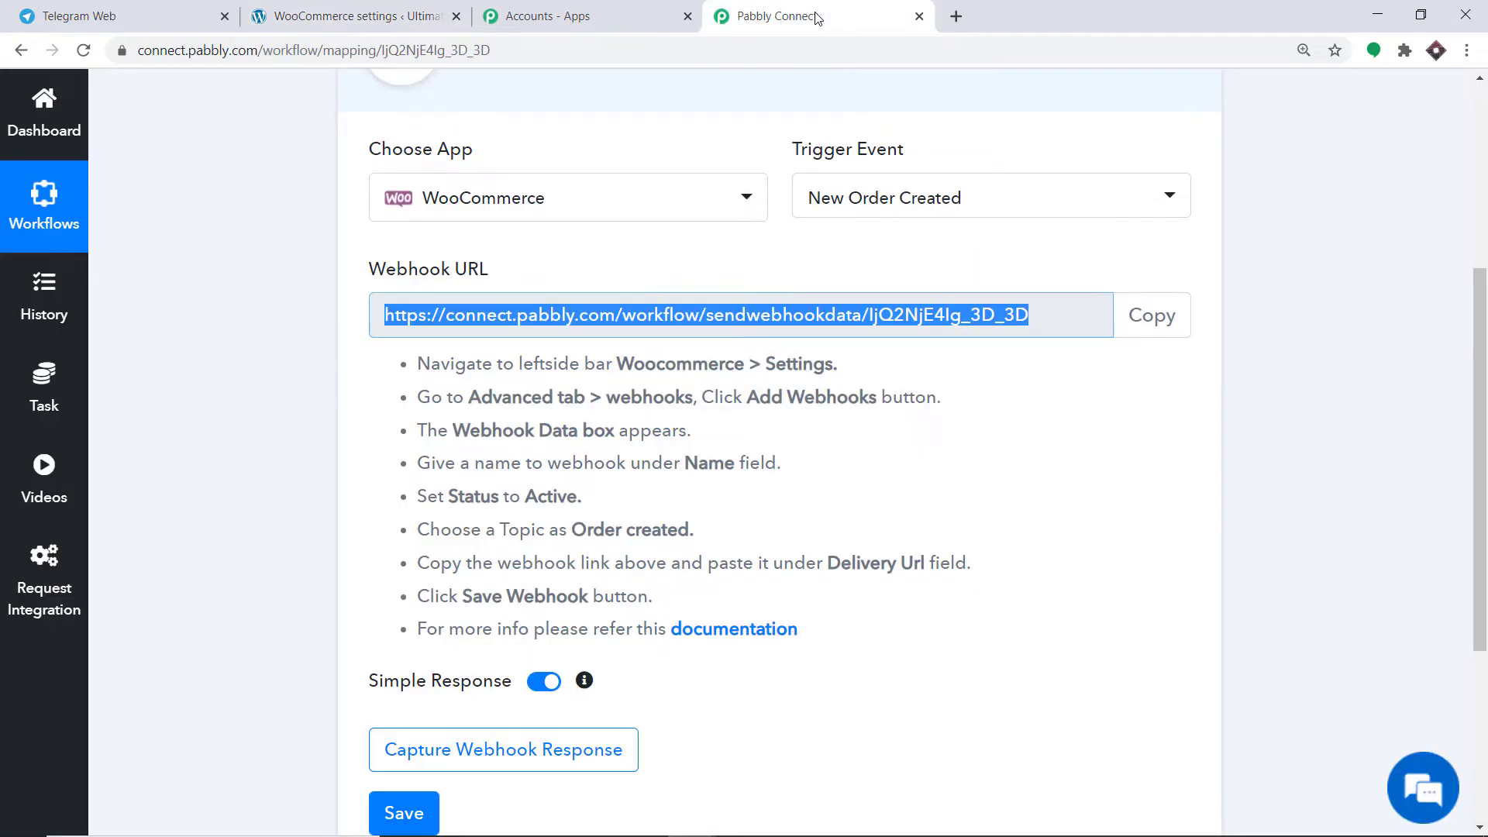
scroll(751, 369, "down", 4)
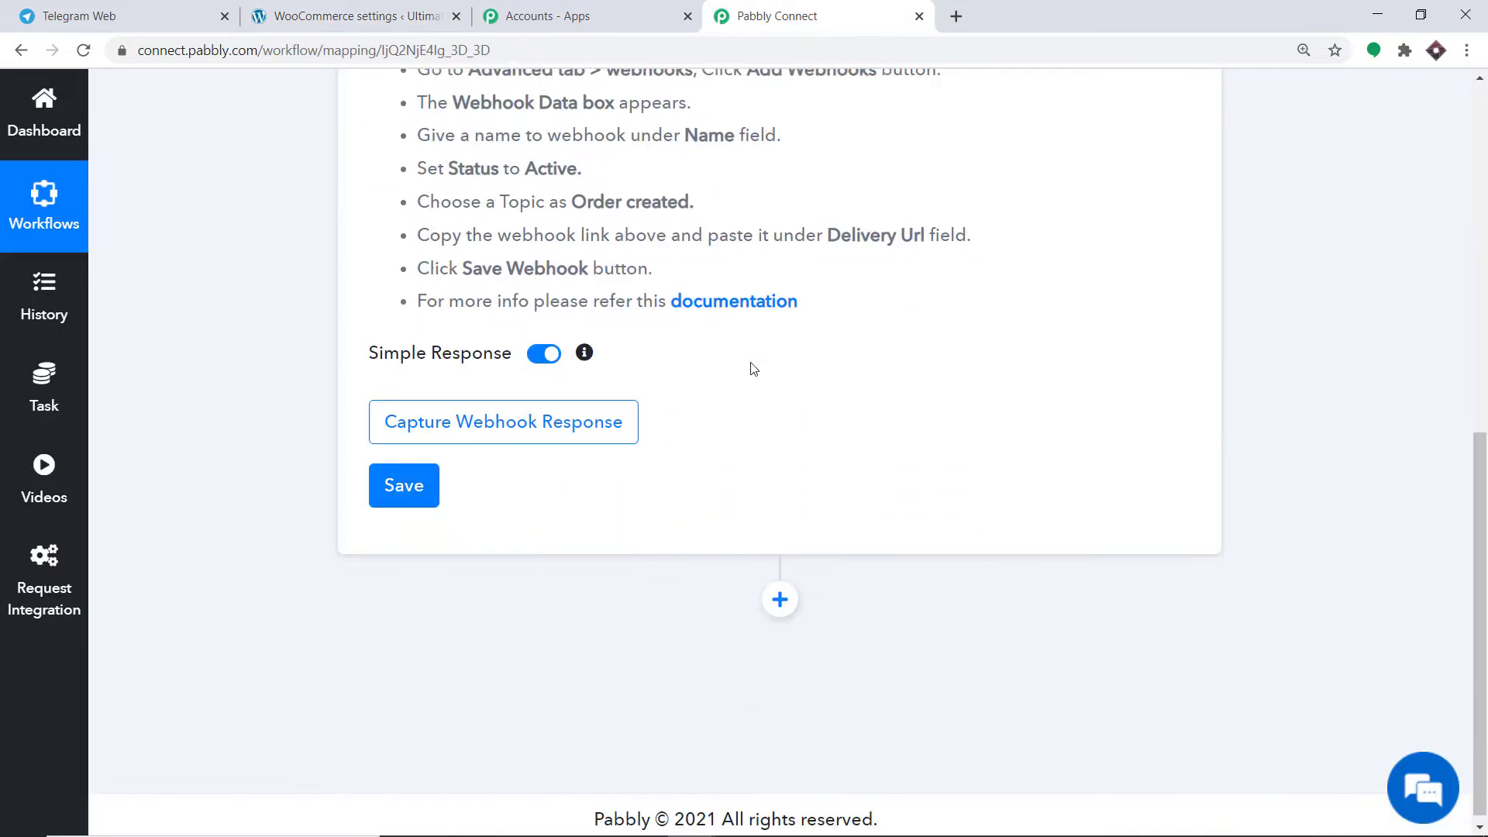
left_click(555, 436)
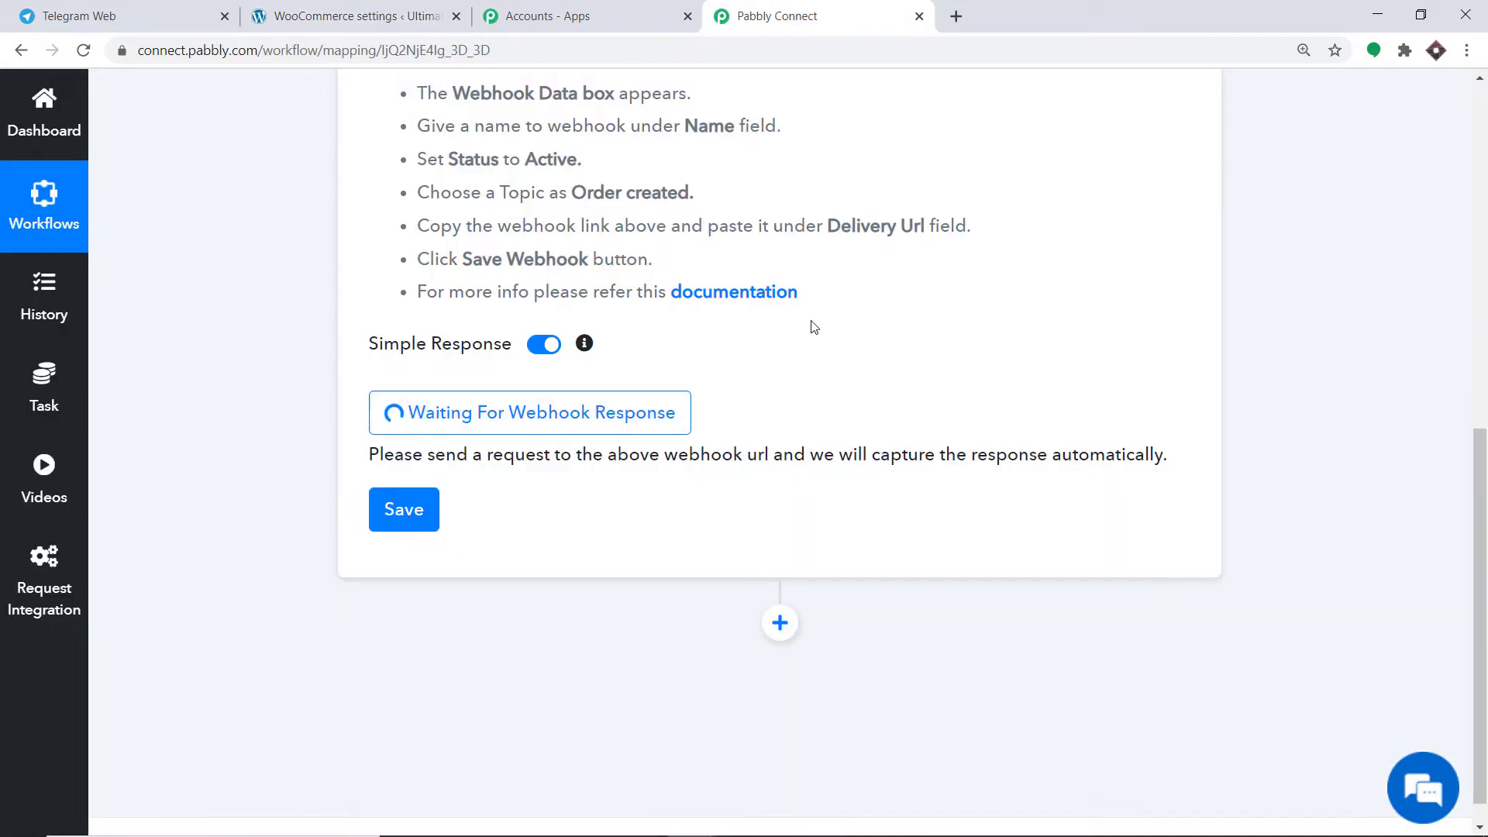
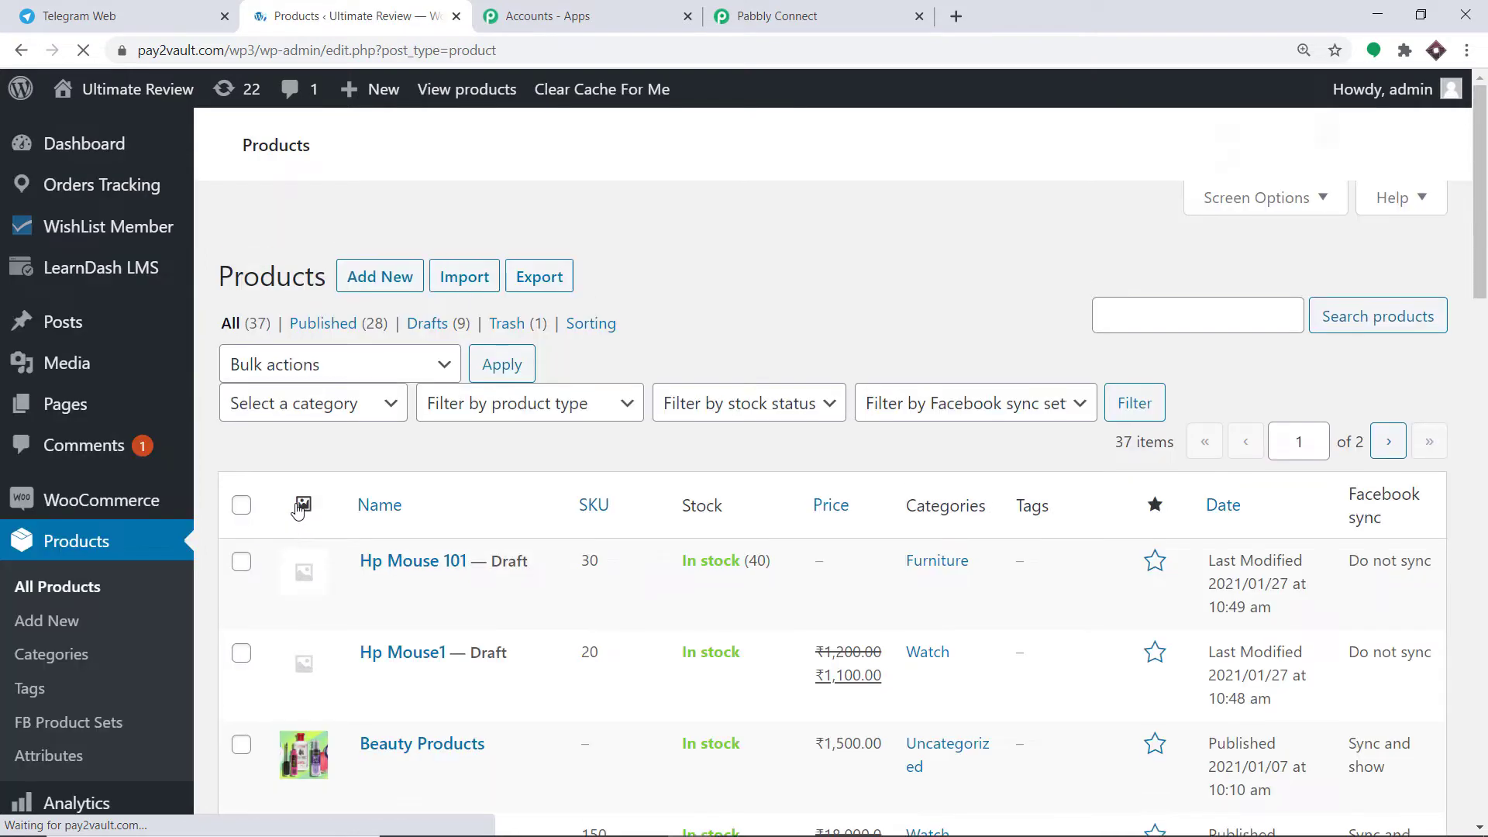
View One Plus Phone from the WordPress product list in a new browser tab and add one to the cart
scroll(628, 375, "down", 6)
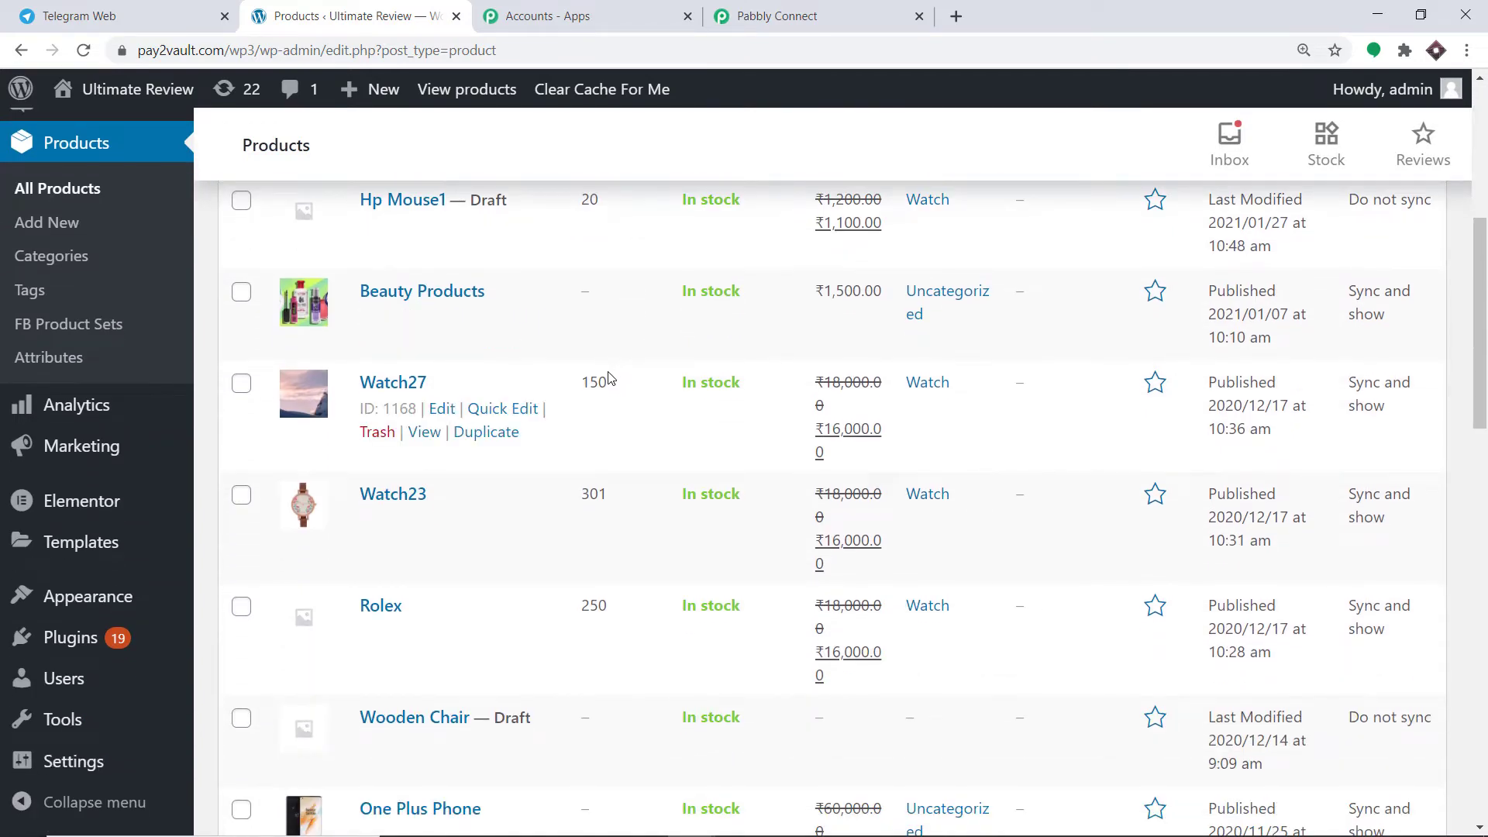
scroll(608, 375, "down", 4)
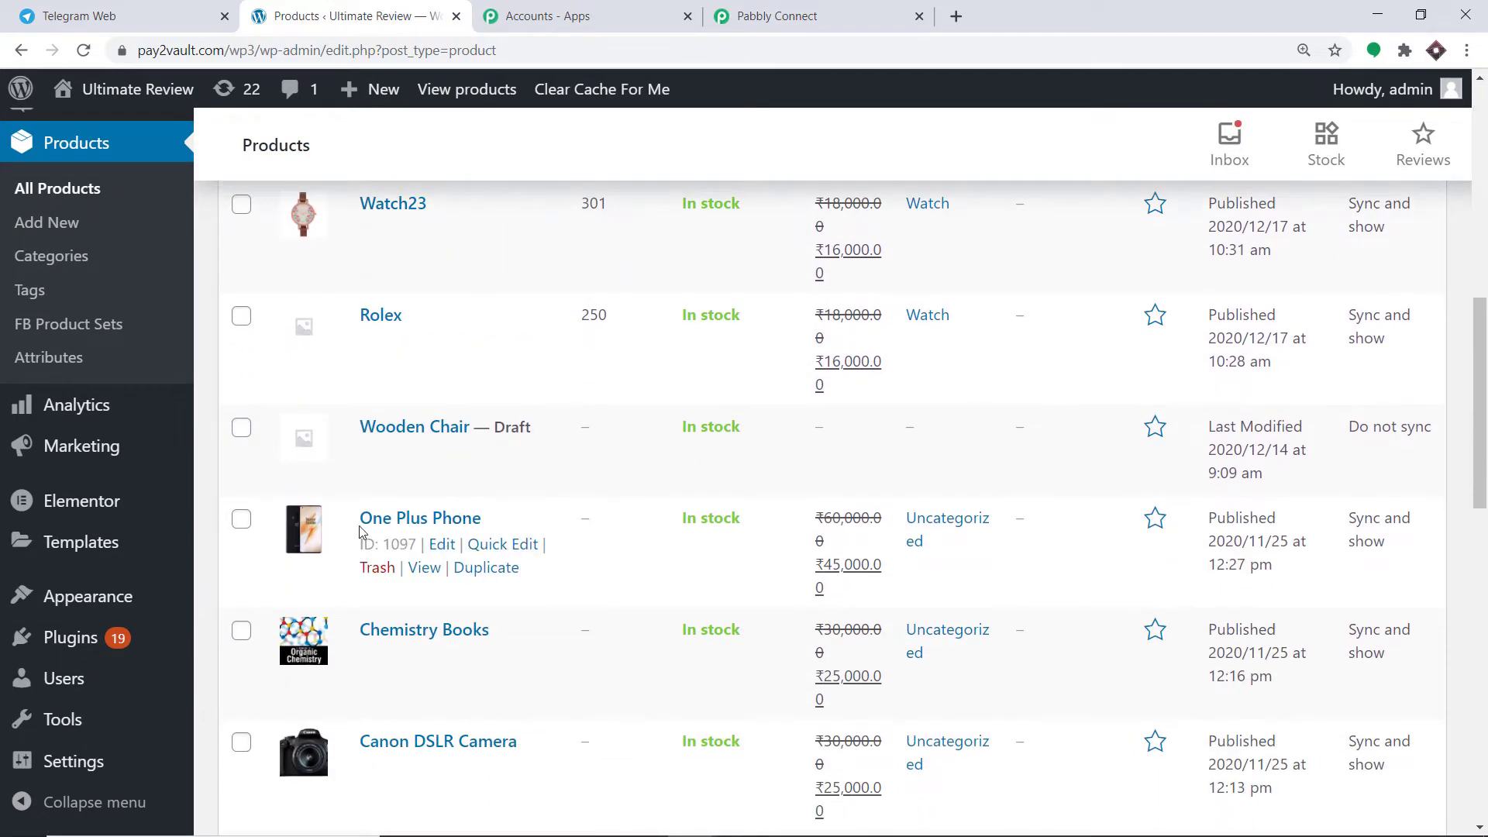
right_click(425, 569)
left_click(457, 577)
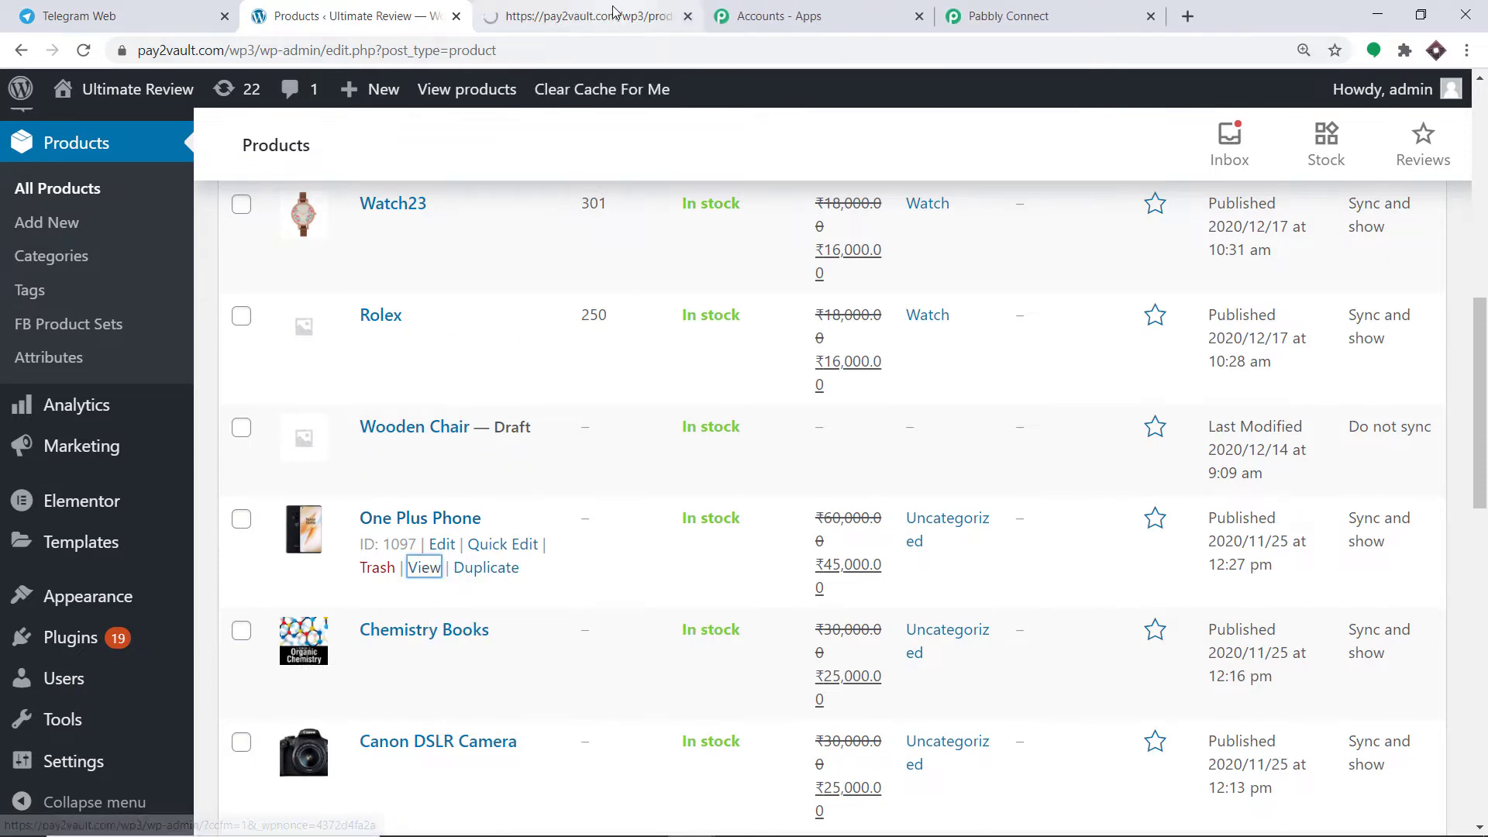
left_click(611, 14)
scroll(827, 295, "down", 7)
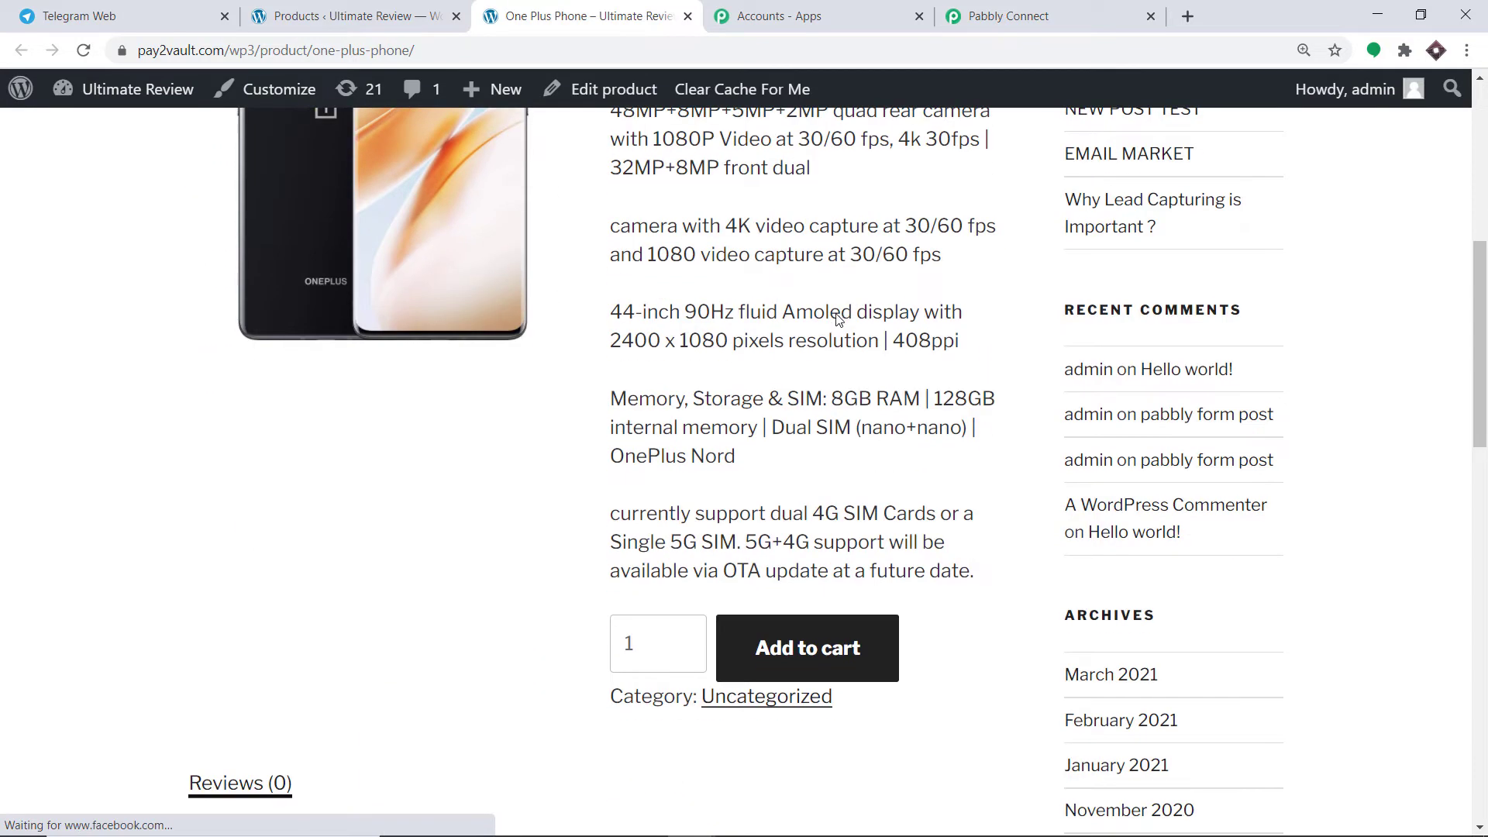
left_click(800, 651)
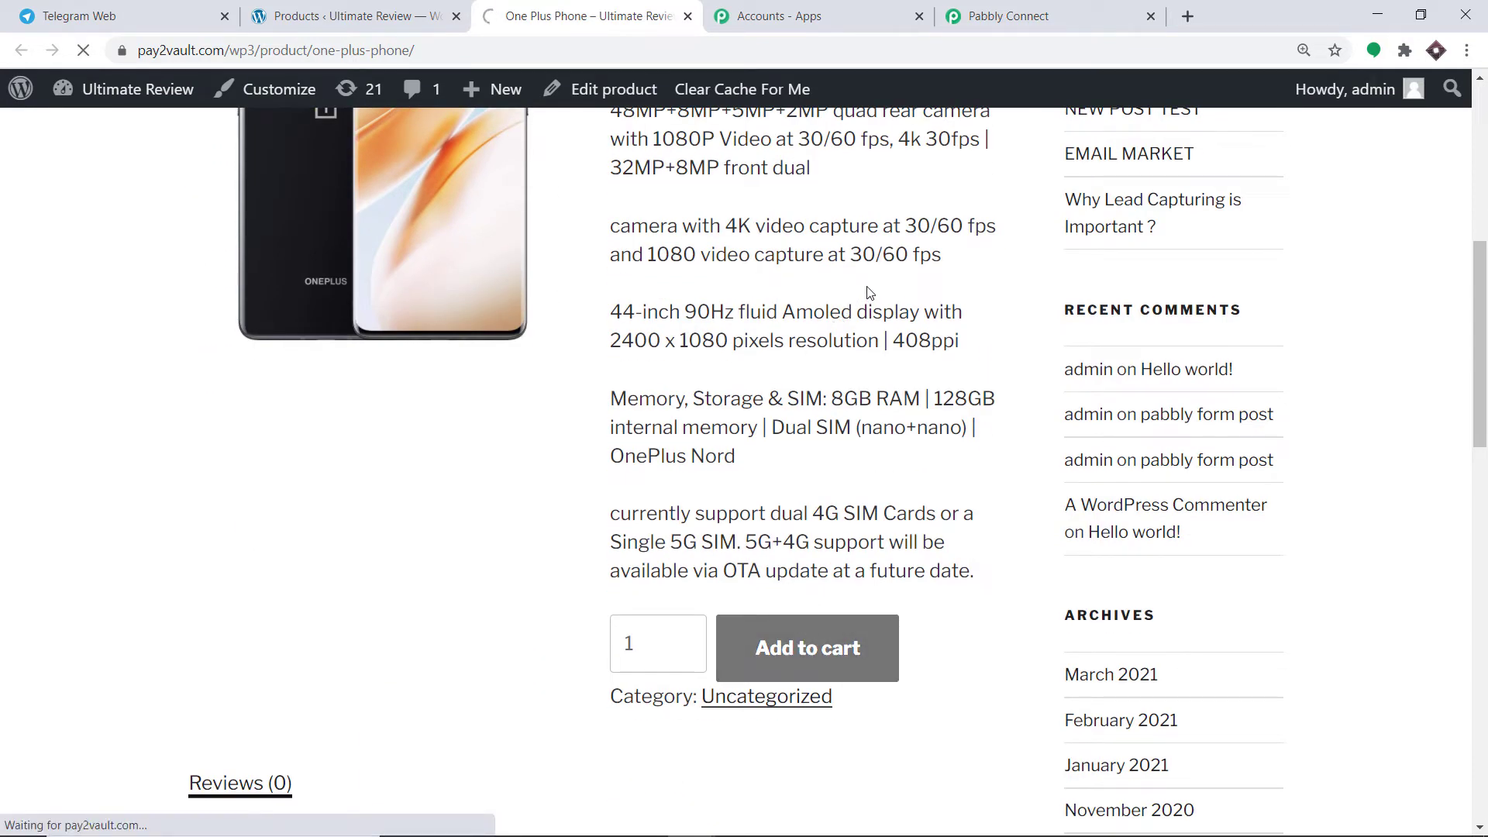
Review the cart containing One Plus Phone and proceed to checkout
scroll(880, 302, "down", 3)
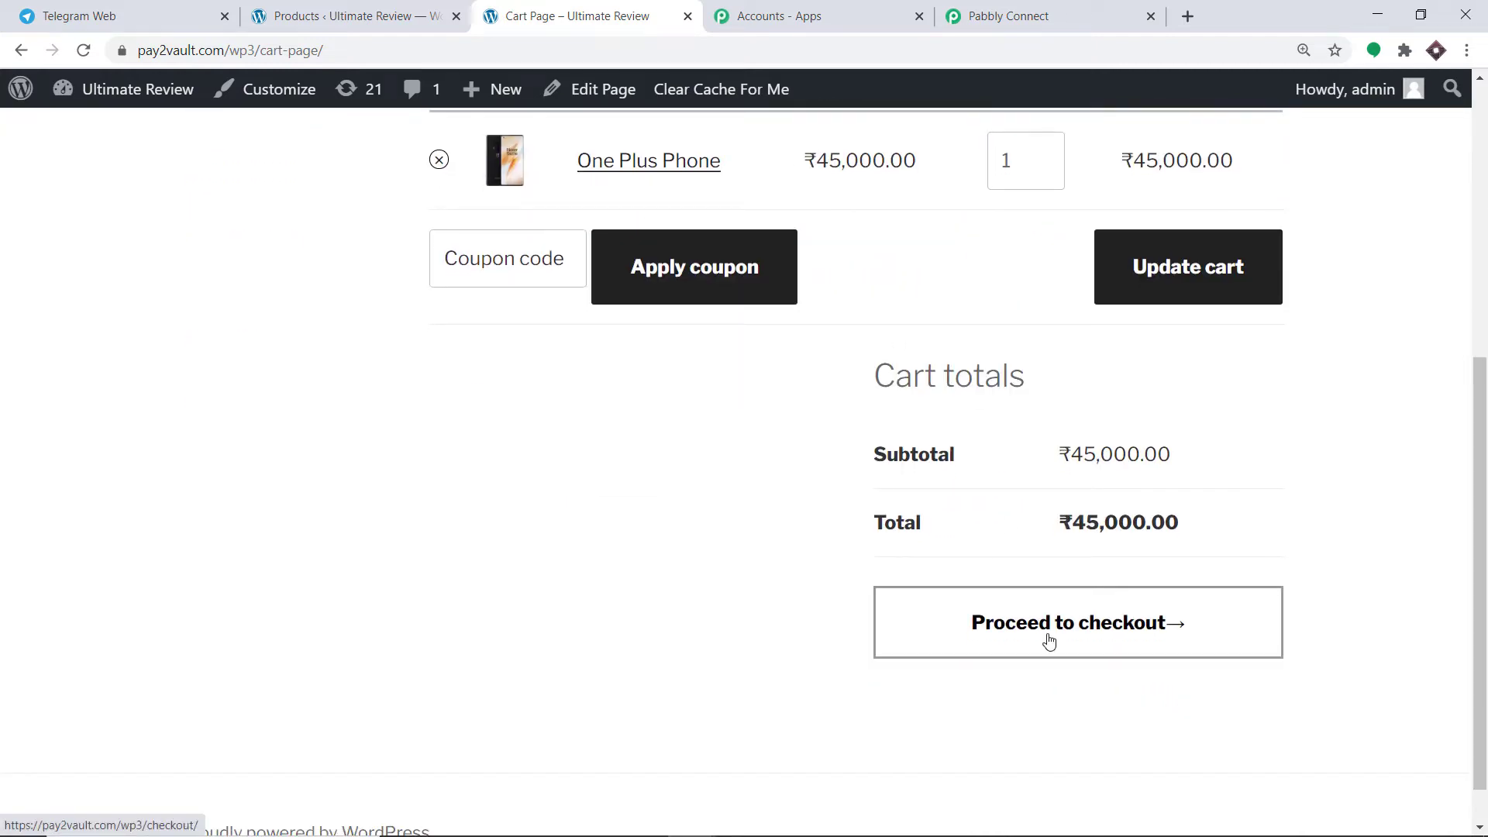
scroll(1008, 604, "up", 5)
scroll(968, 573, "down", 2)
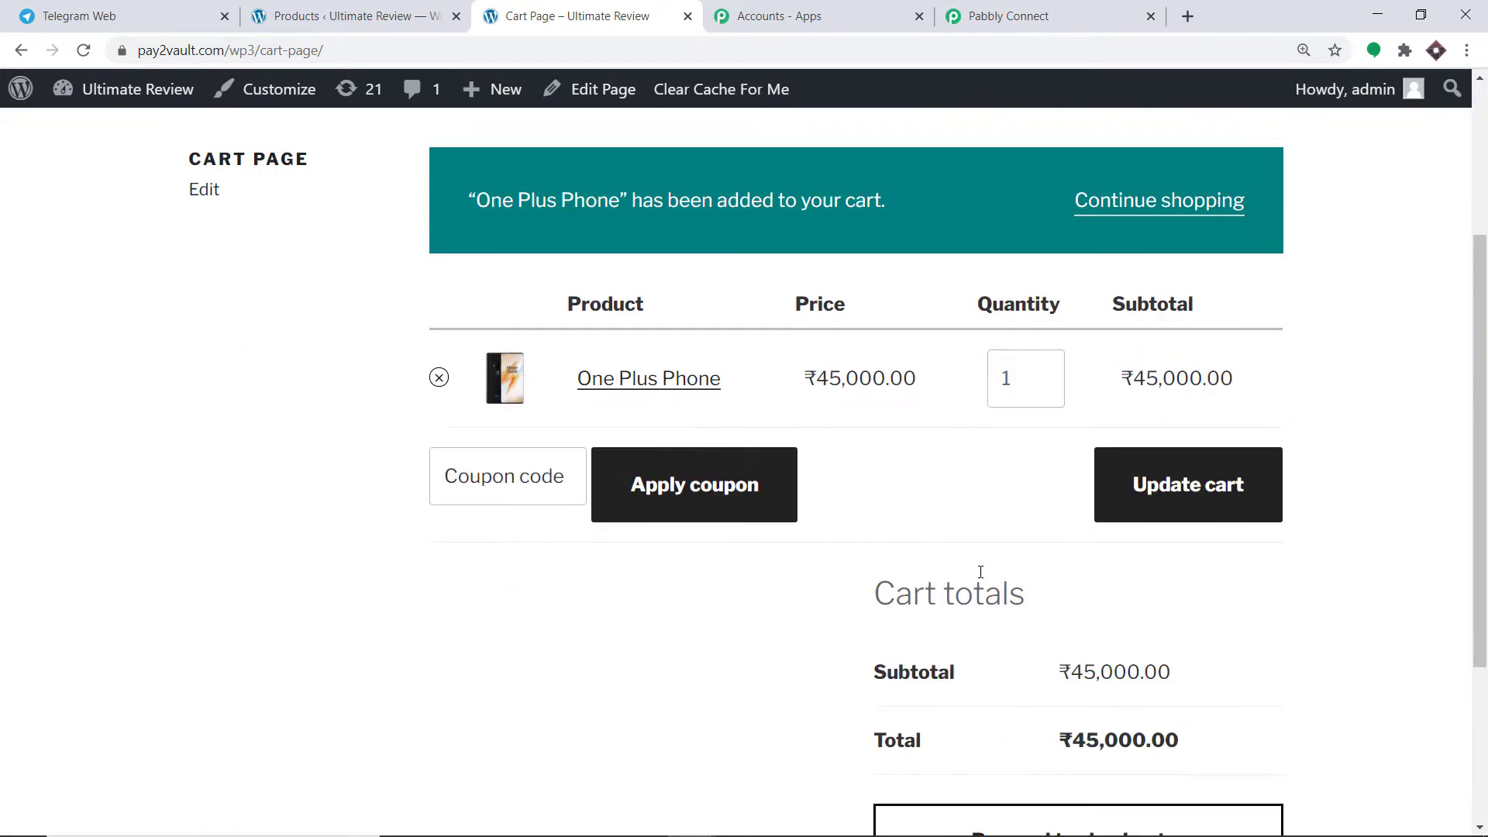
scroll(981, 572, "down", 3)
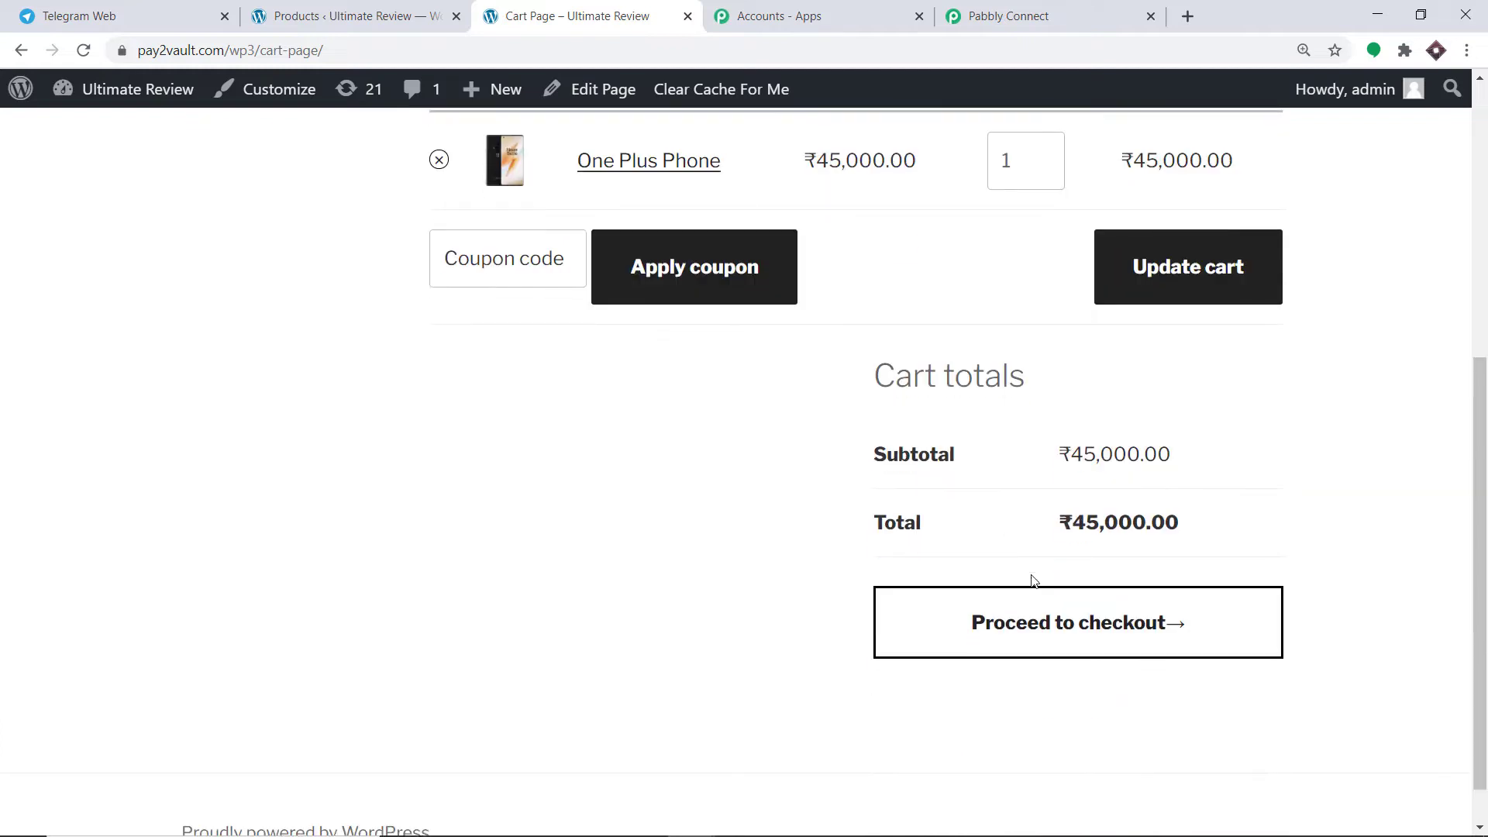
left_click(1035, 635)
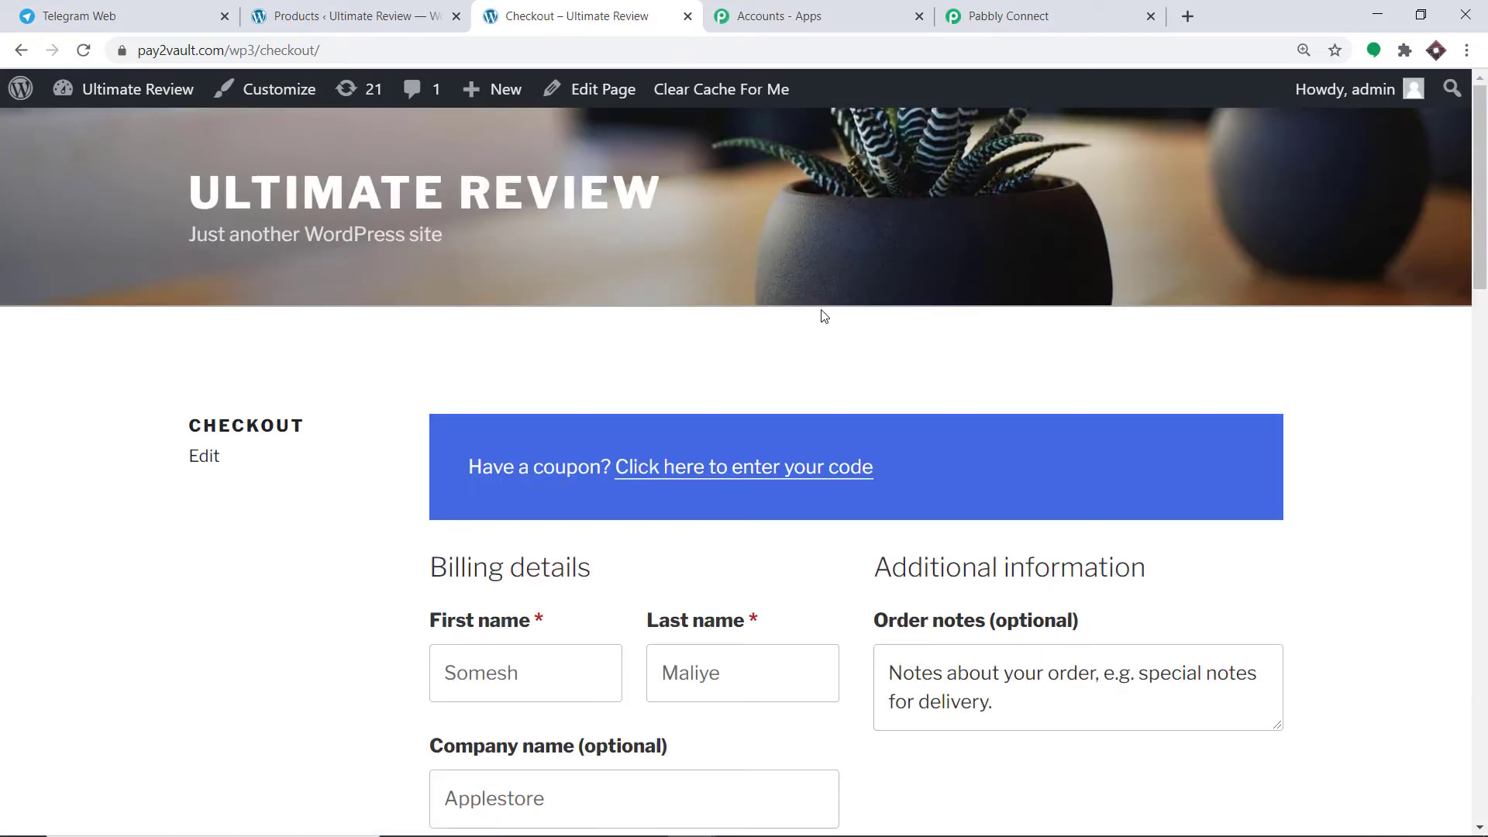
Replace the first name in the billing details and fill the form with the matching saved customer name and address
scroll(826, 302, "down", 2)
scroll(666, 349, "down", 1)
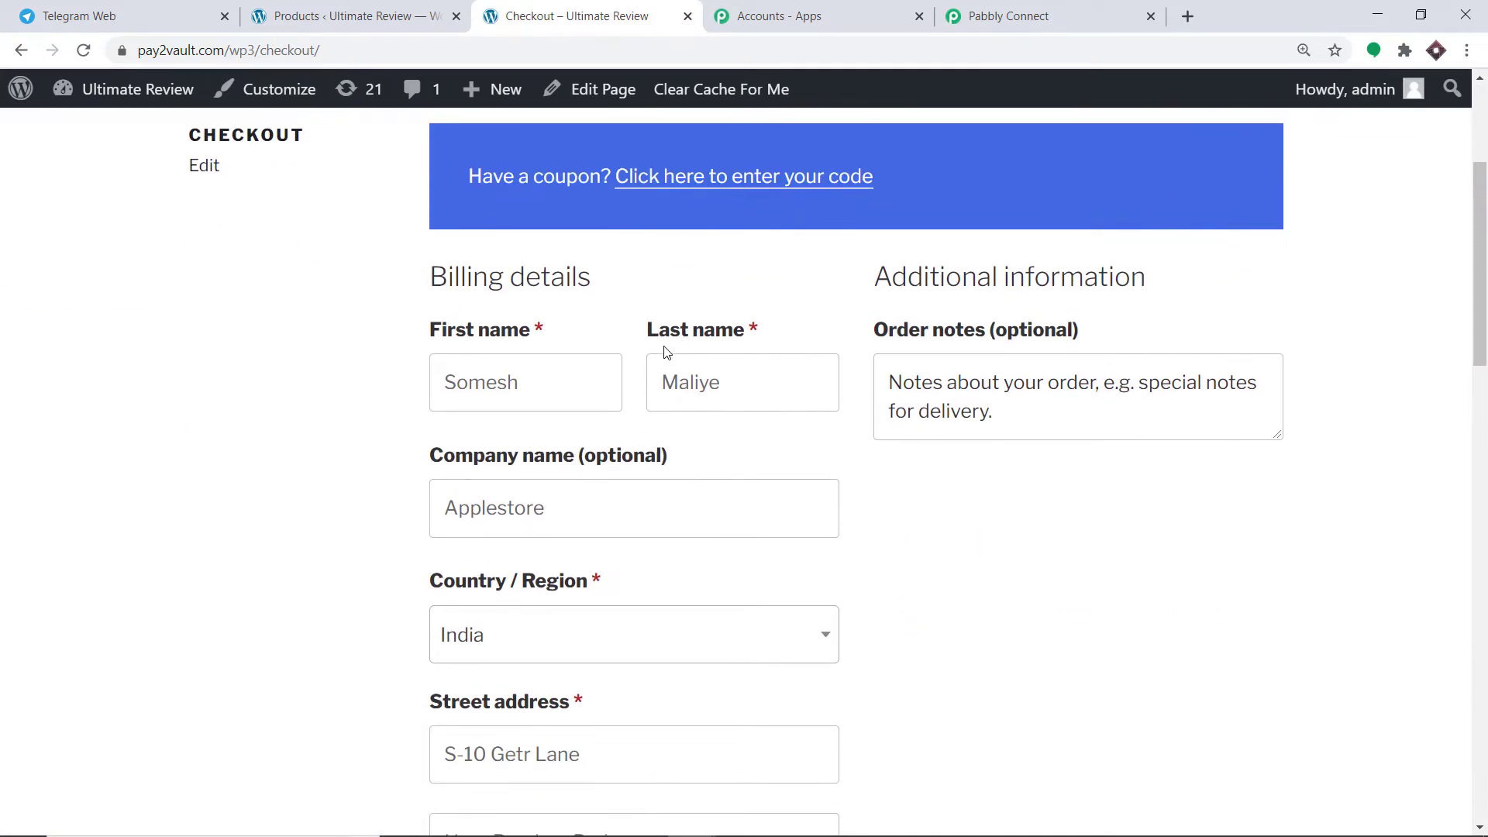
left_click(524, 388)
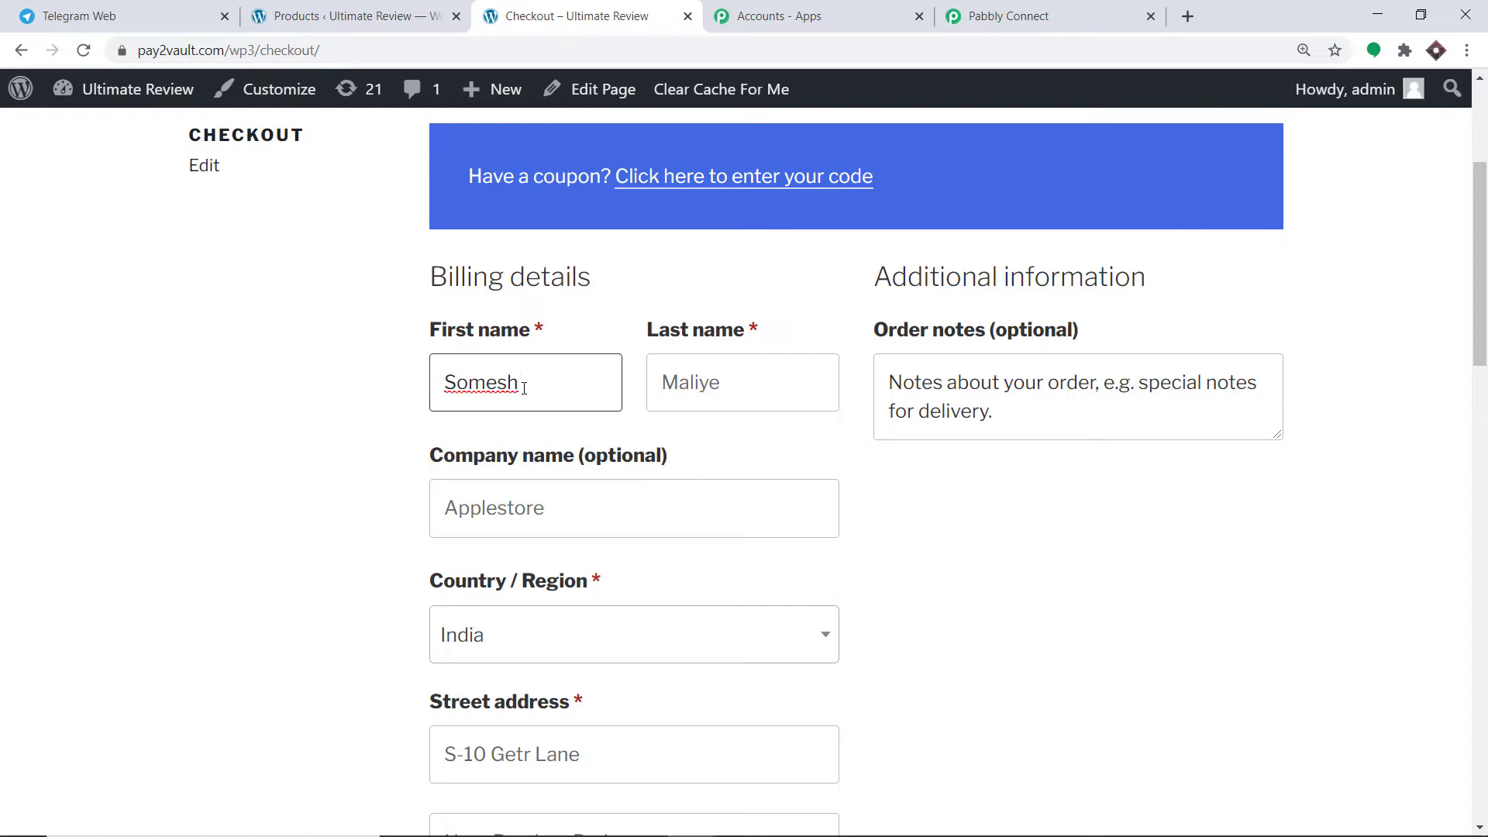
key("BackSpace")
key("BackSpace")
key("BackSpace")
key("BackSpace")
key("BackSpace")
key("BackSpace")
type("AARON")
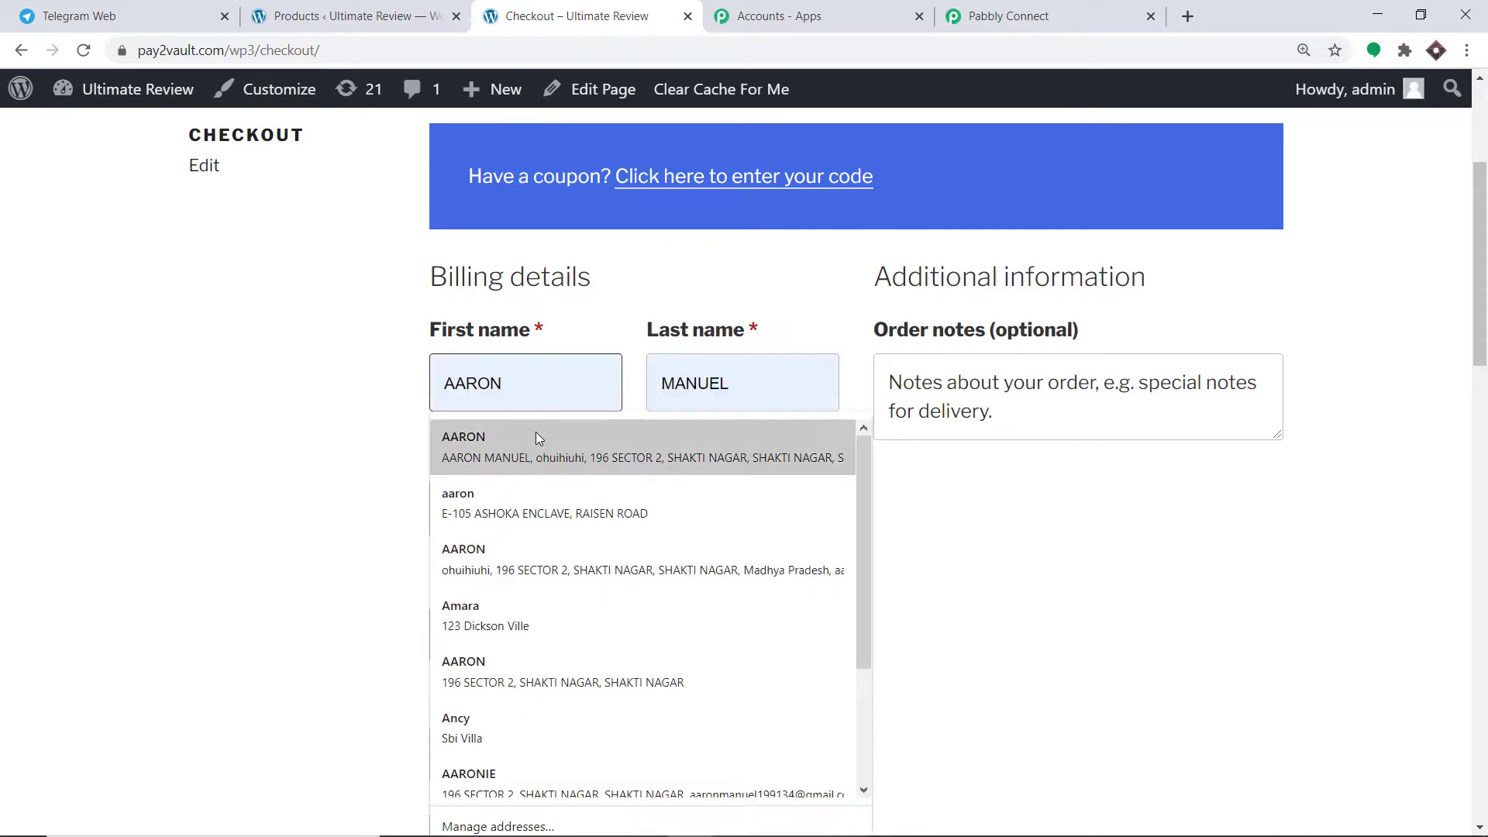
left_click(543, 436)
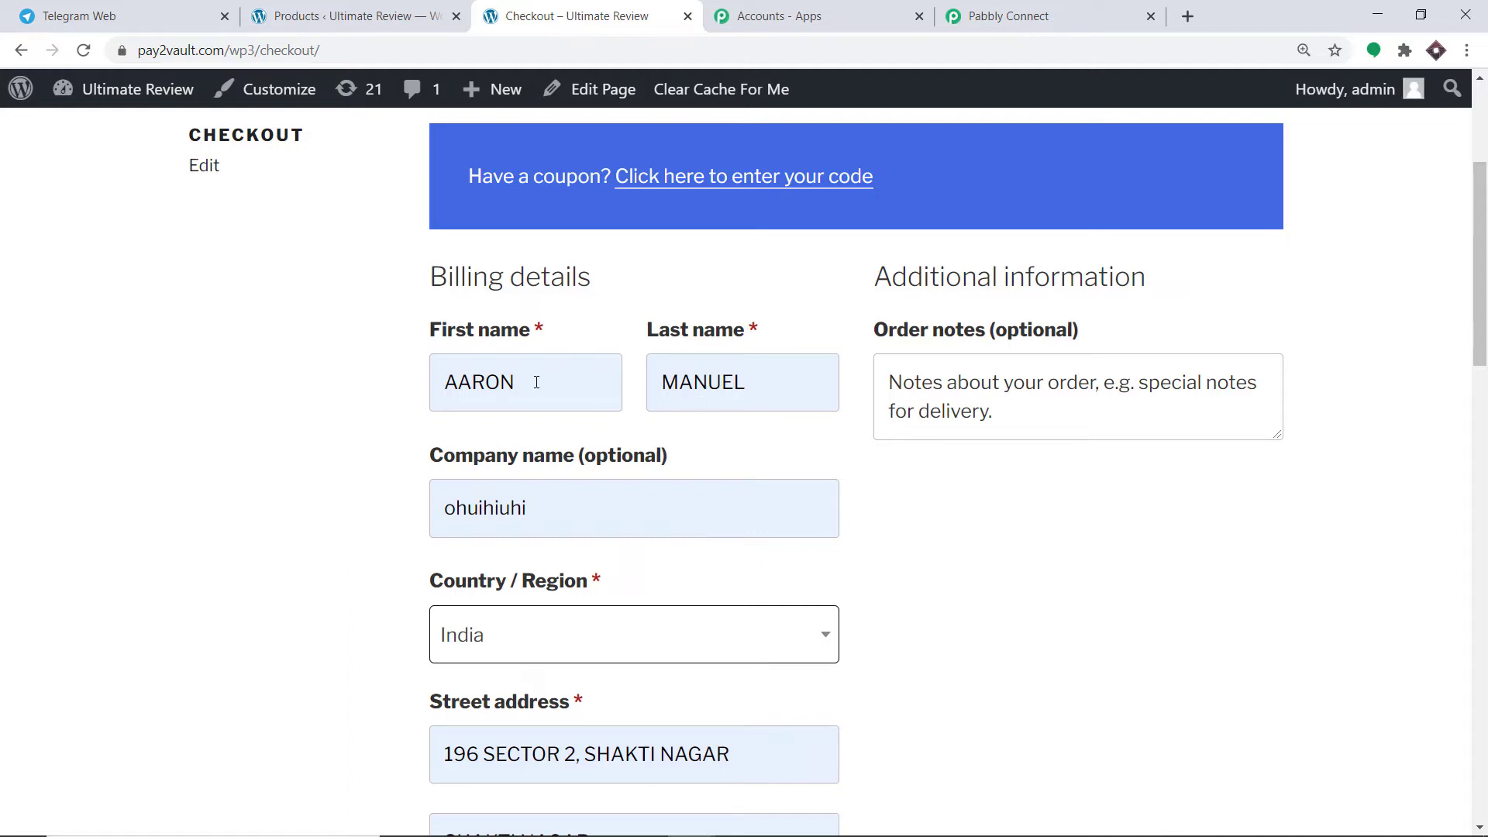
Replace the company name in the billing details with Tesla and check the remaining address fields
left_click_drag(540, 495, 345, 513)
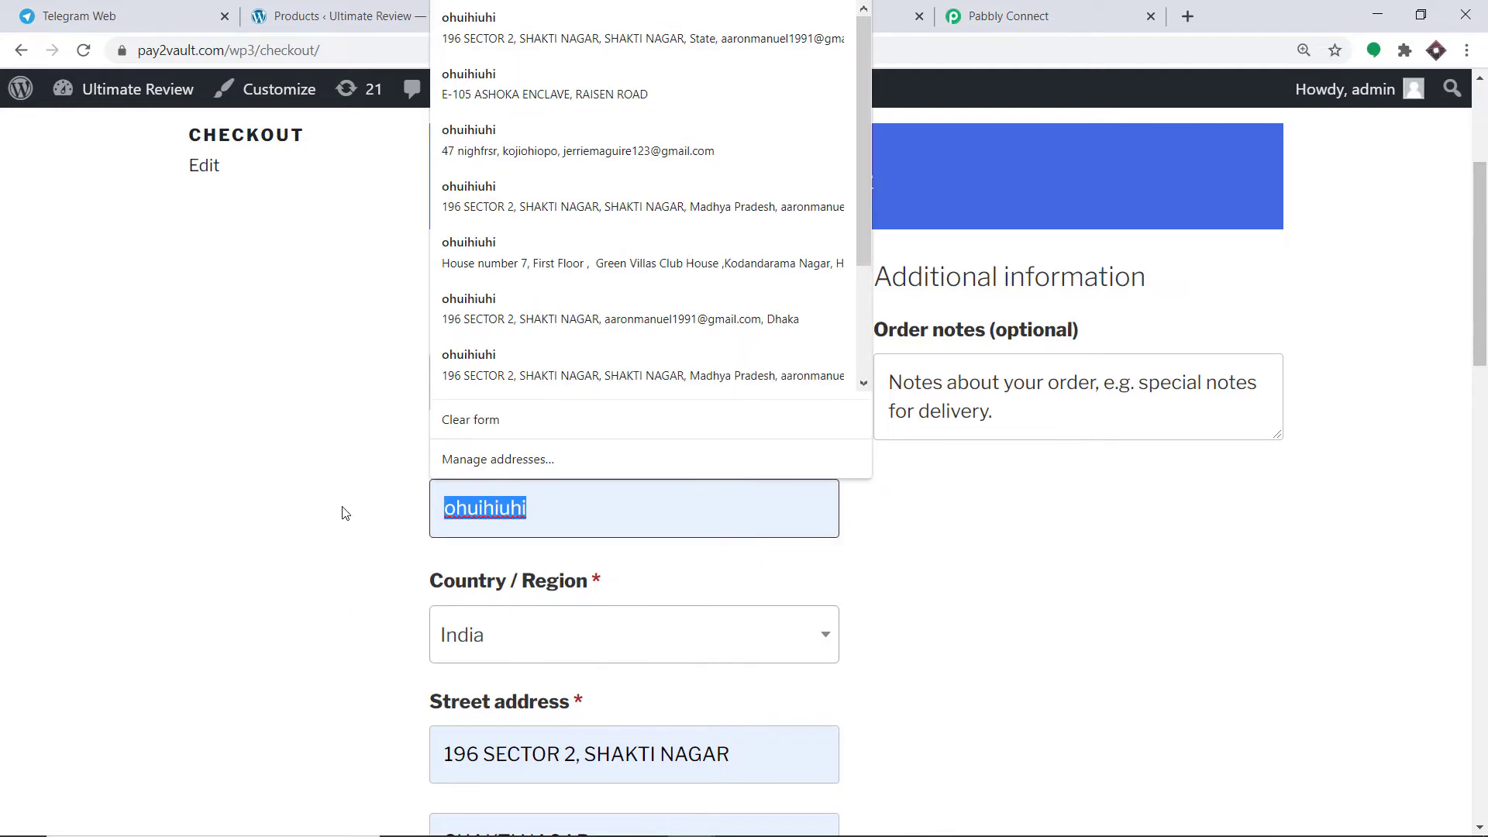
key("BackSpace")
type("Tesla")
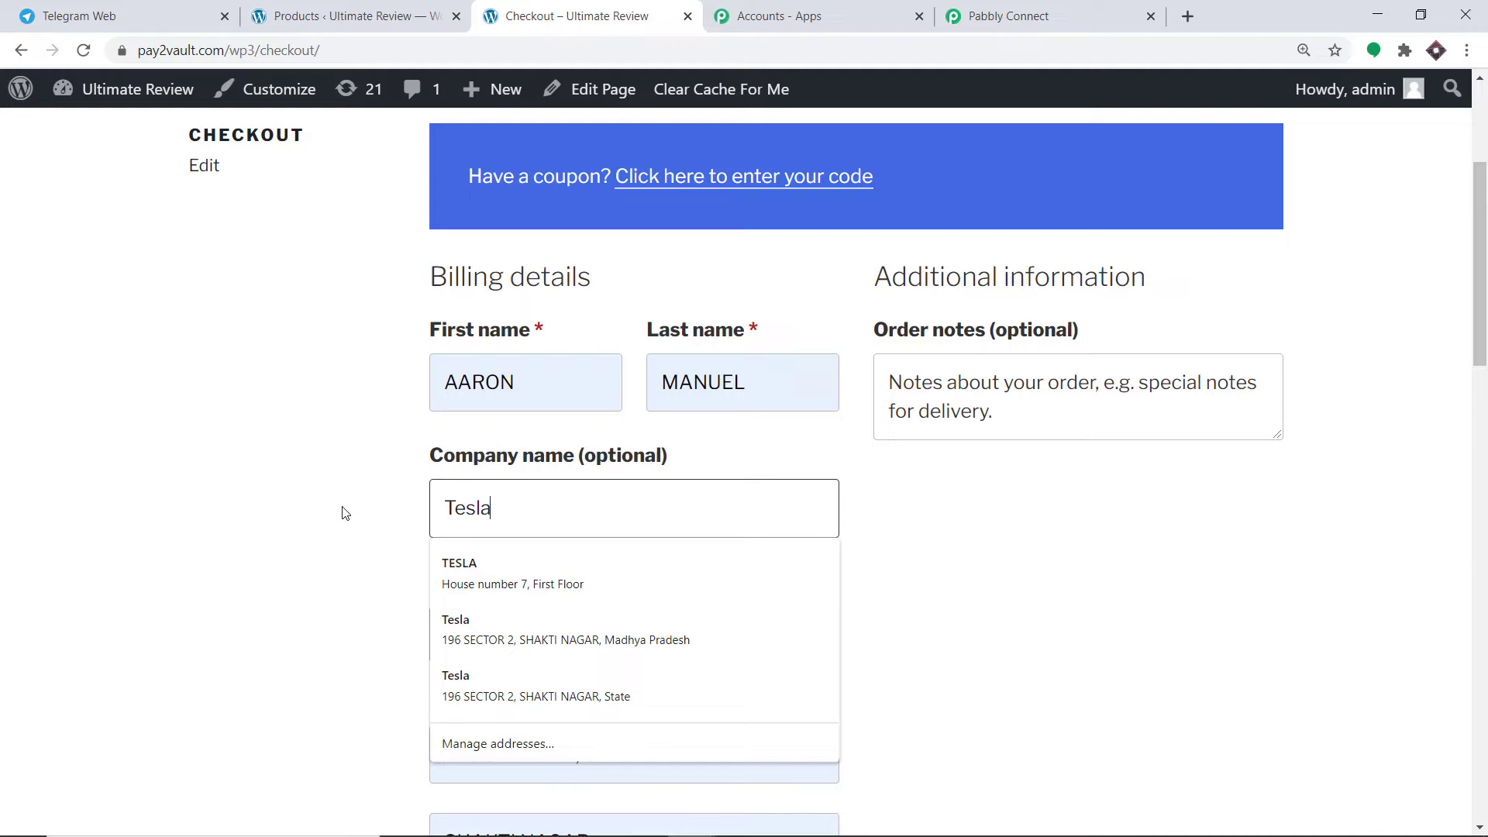
left_click(904, 574)
scroll(813, 508, "down", 2)
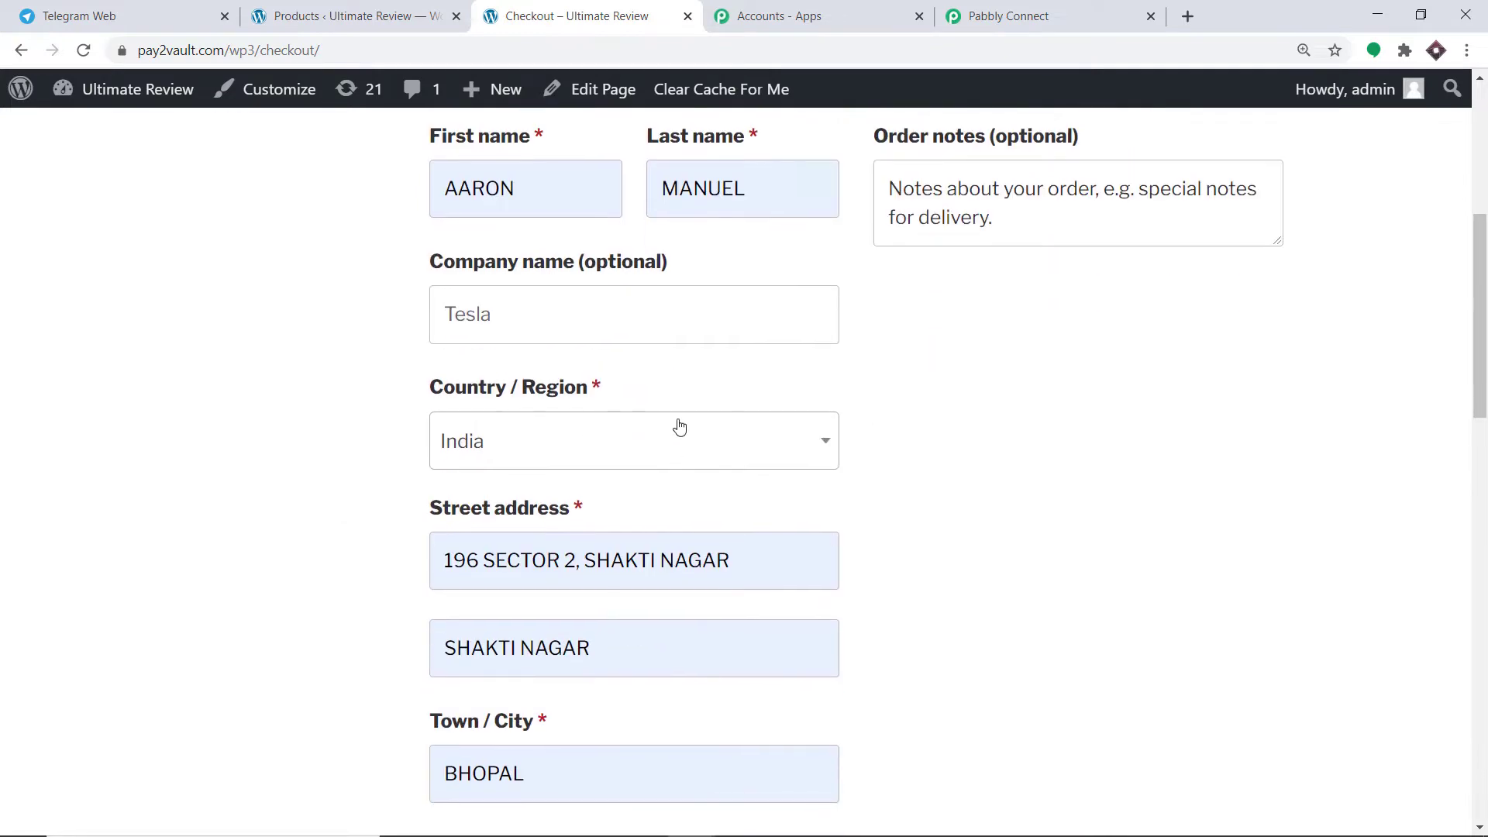
scroll(750, 418, "down", 3)
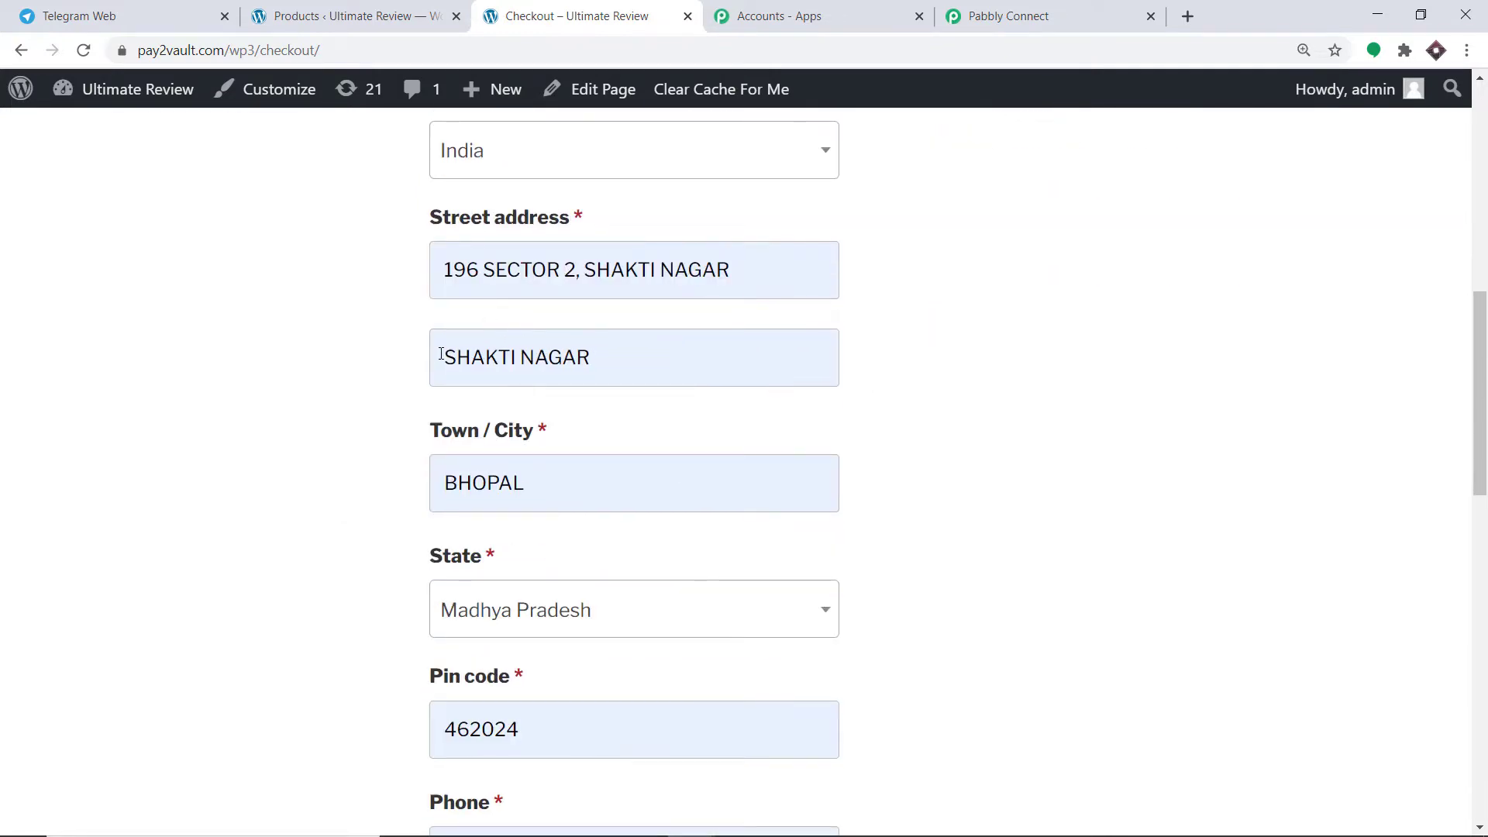
Check the remaining billing details and place the One Plus Phone order with cash on delivery
scroll(620, 375, "down", 1)
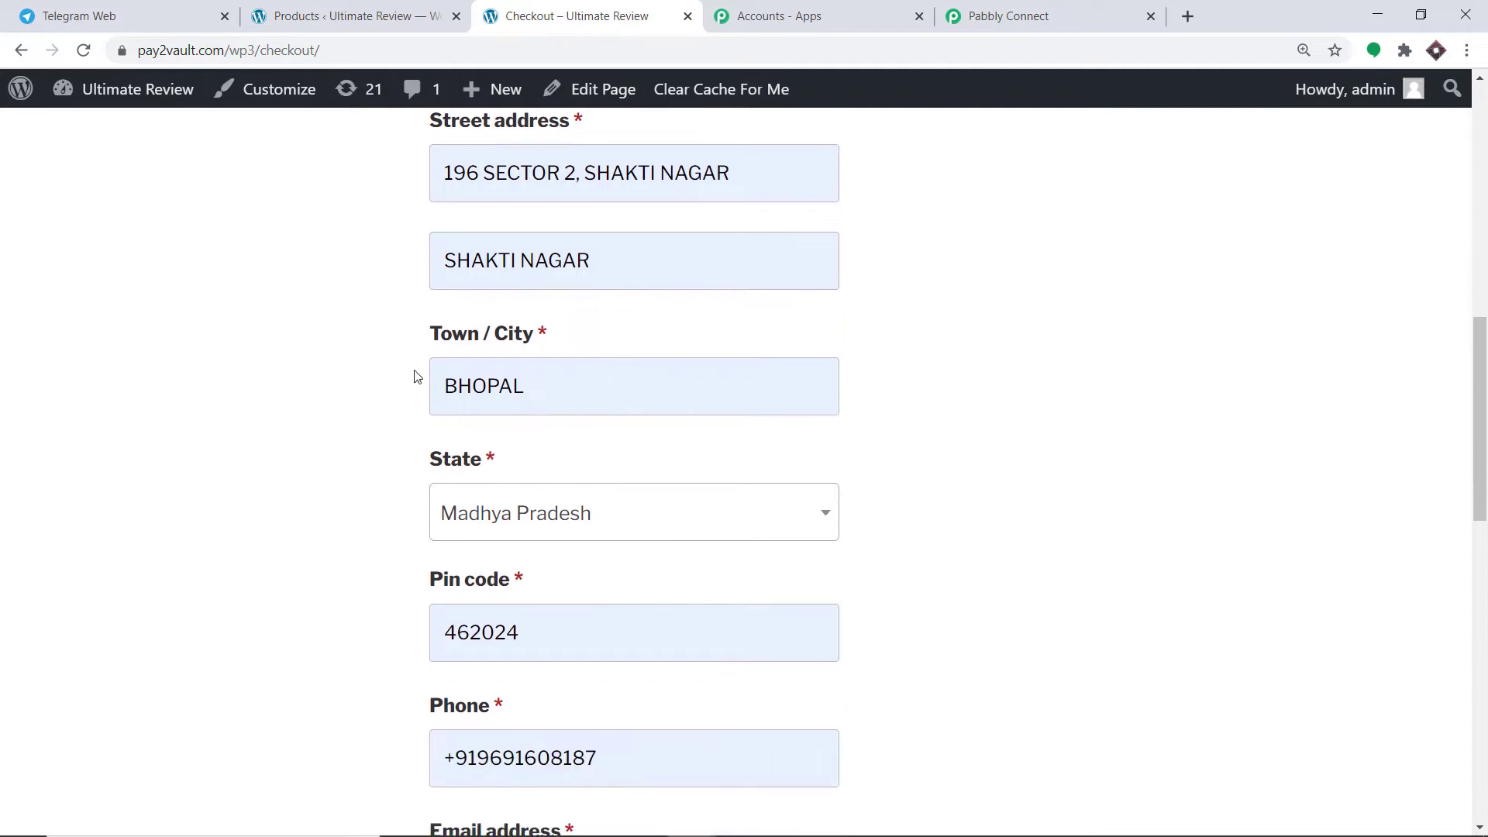
scroll(512, 341, "down", 3)
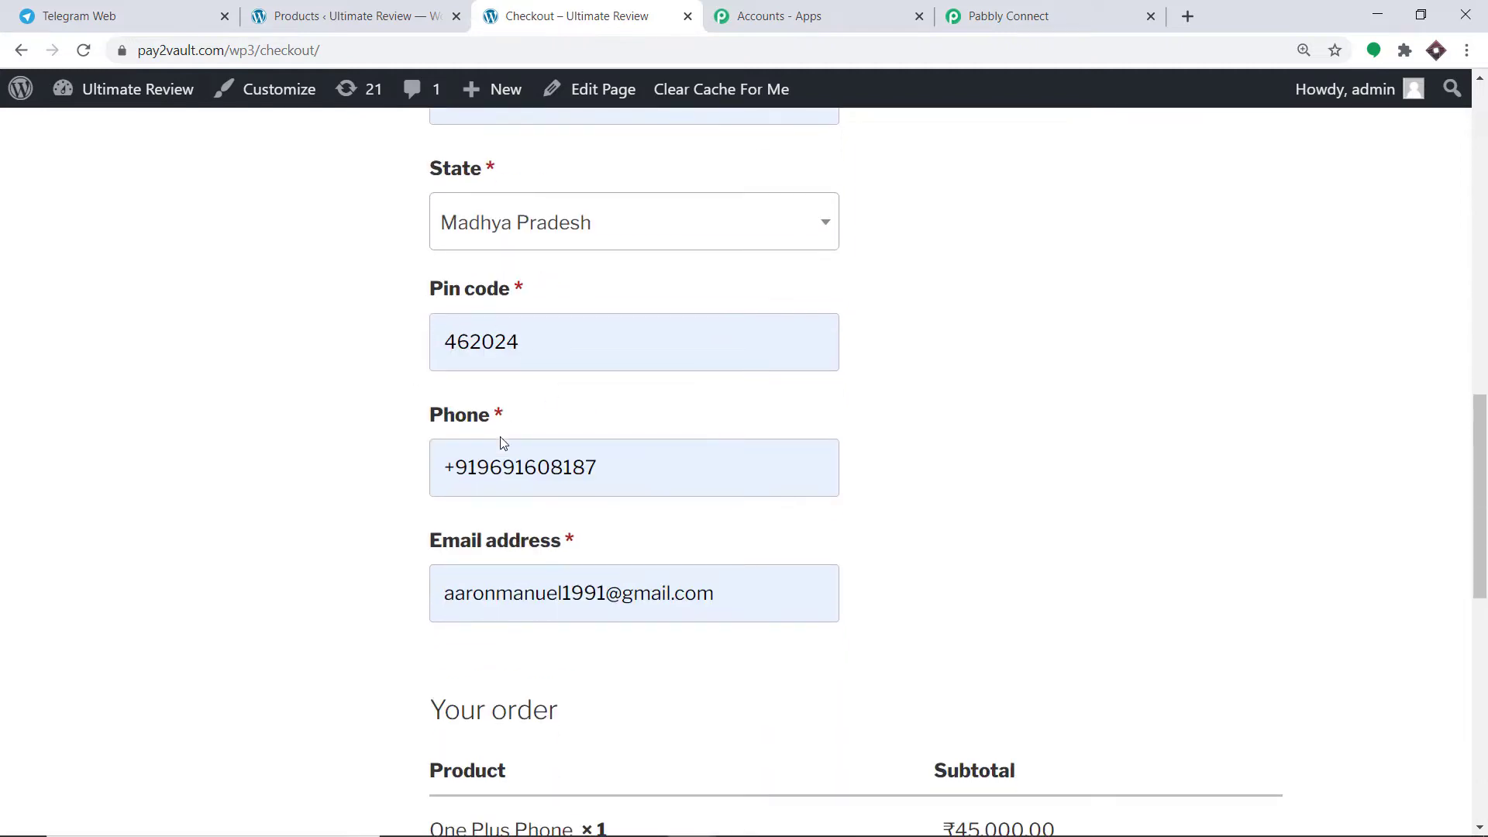
scroll(465, 418, "down", 1)
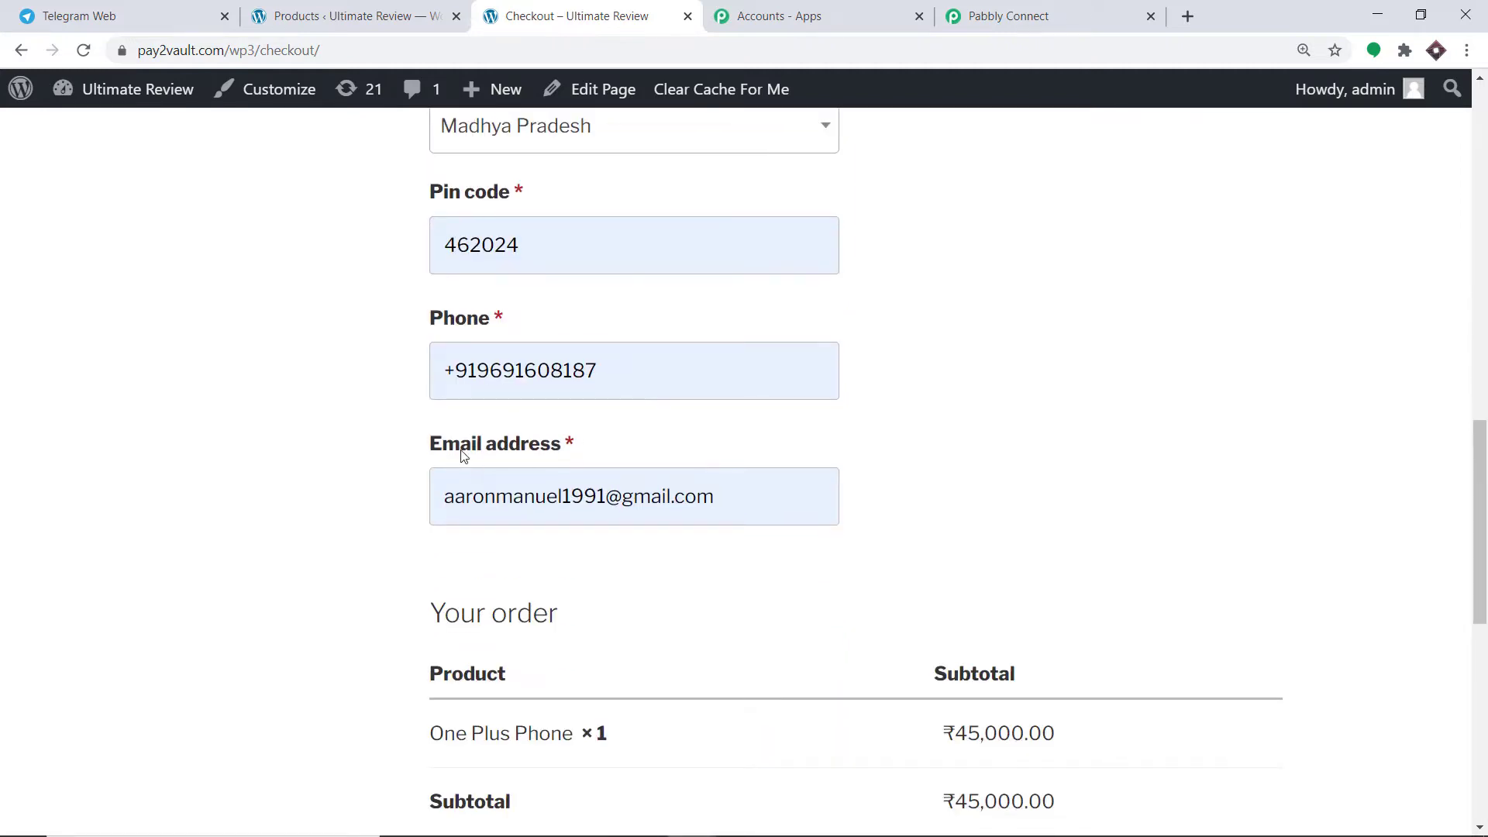
scroll(477, 464, "down", 1)
scroll(531, 450, "up", 3)
scroll(537, 448, "up", 6)
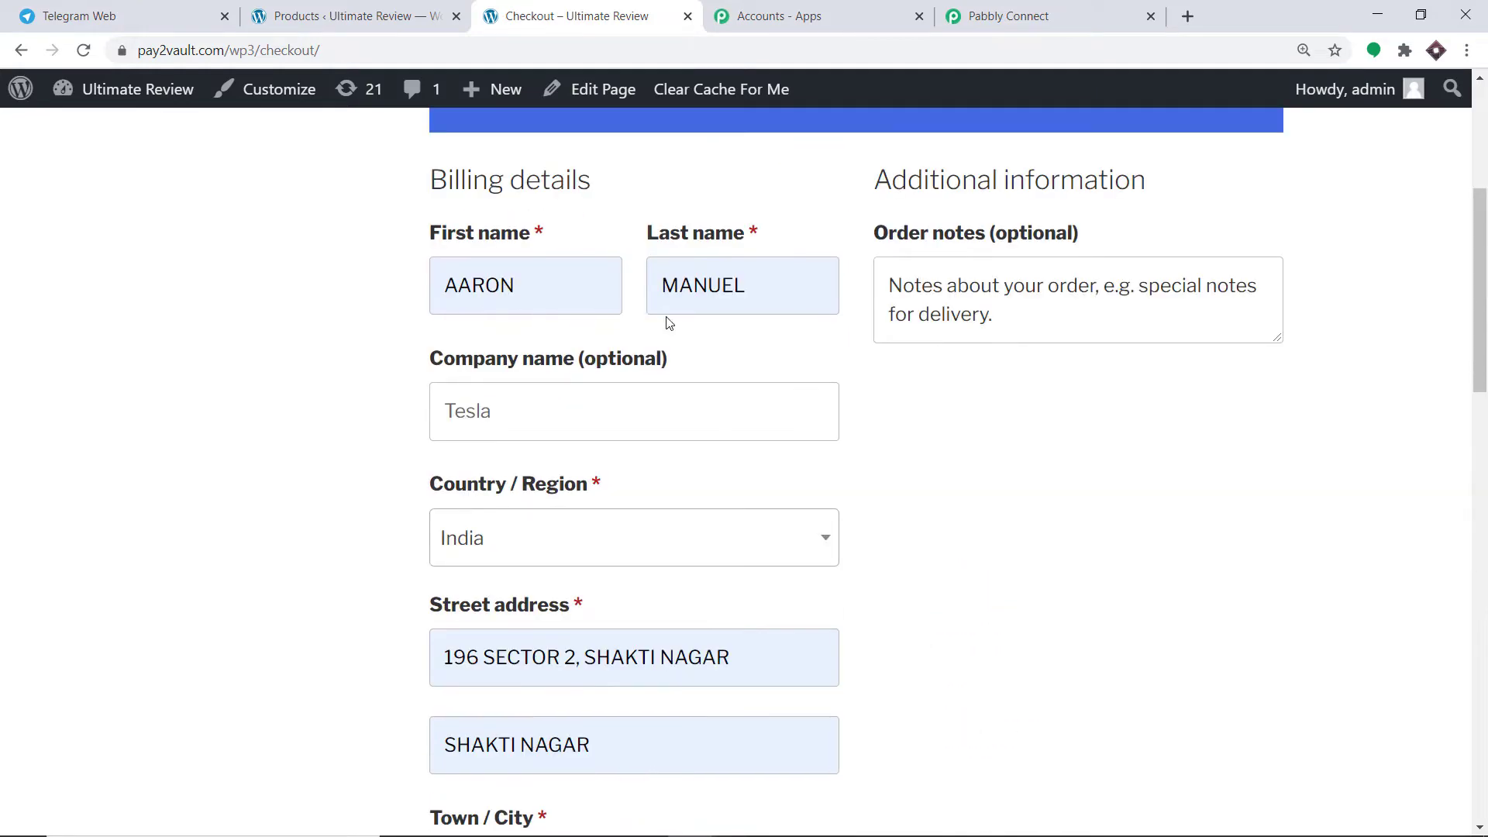
scroll(733, 492, "down", 10)
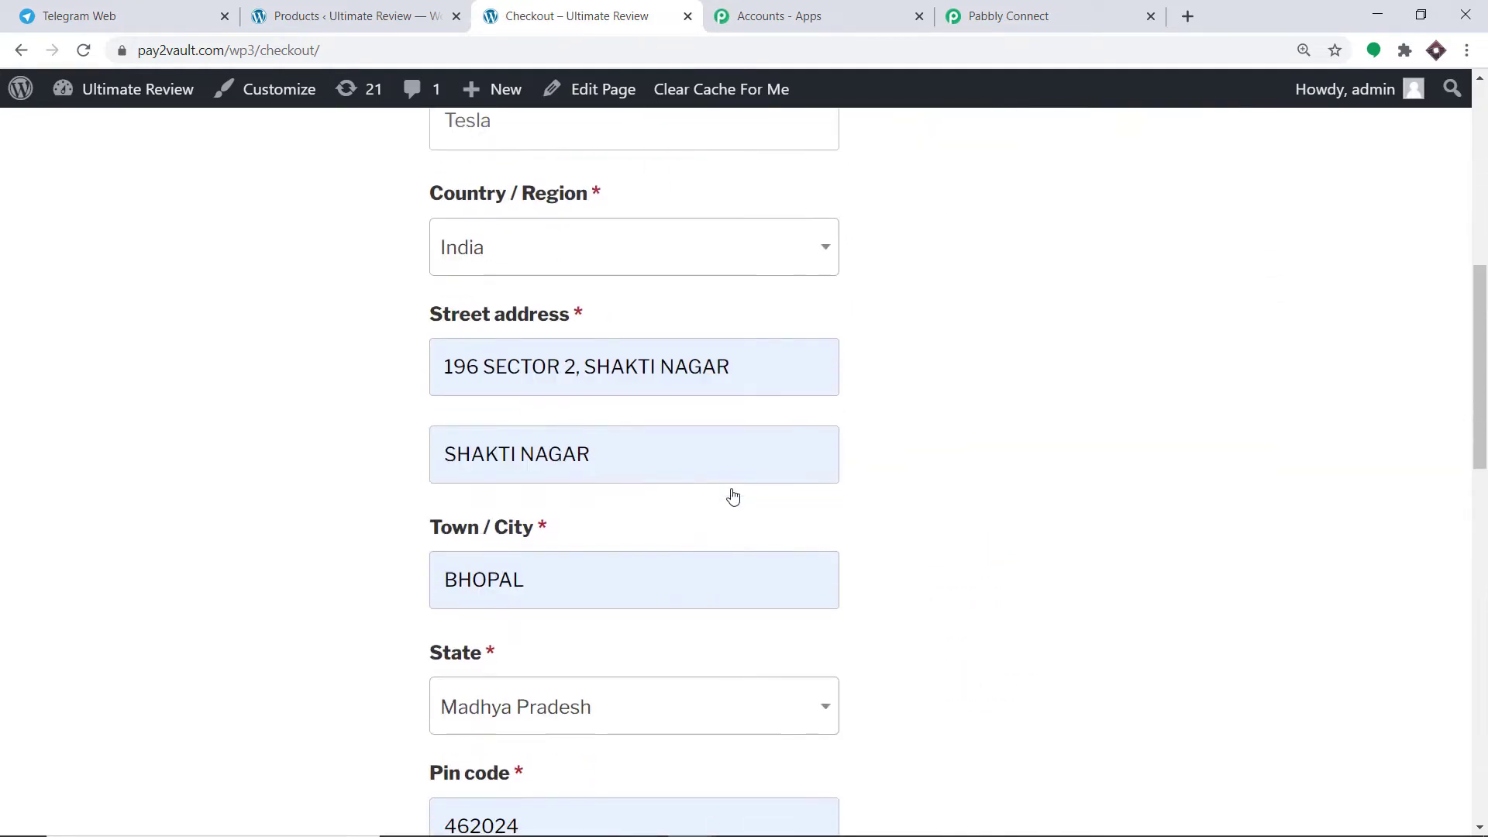
scroll(734, 496, "down", 6)
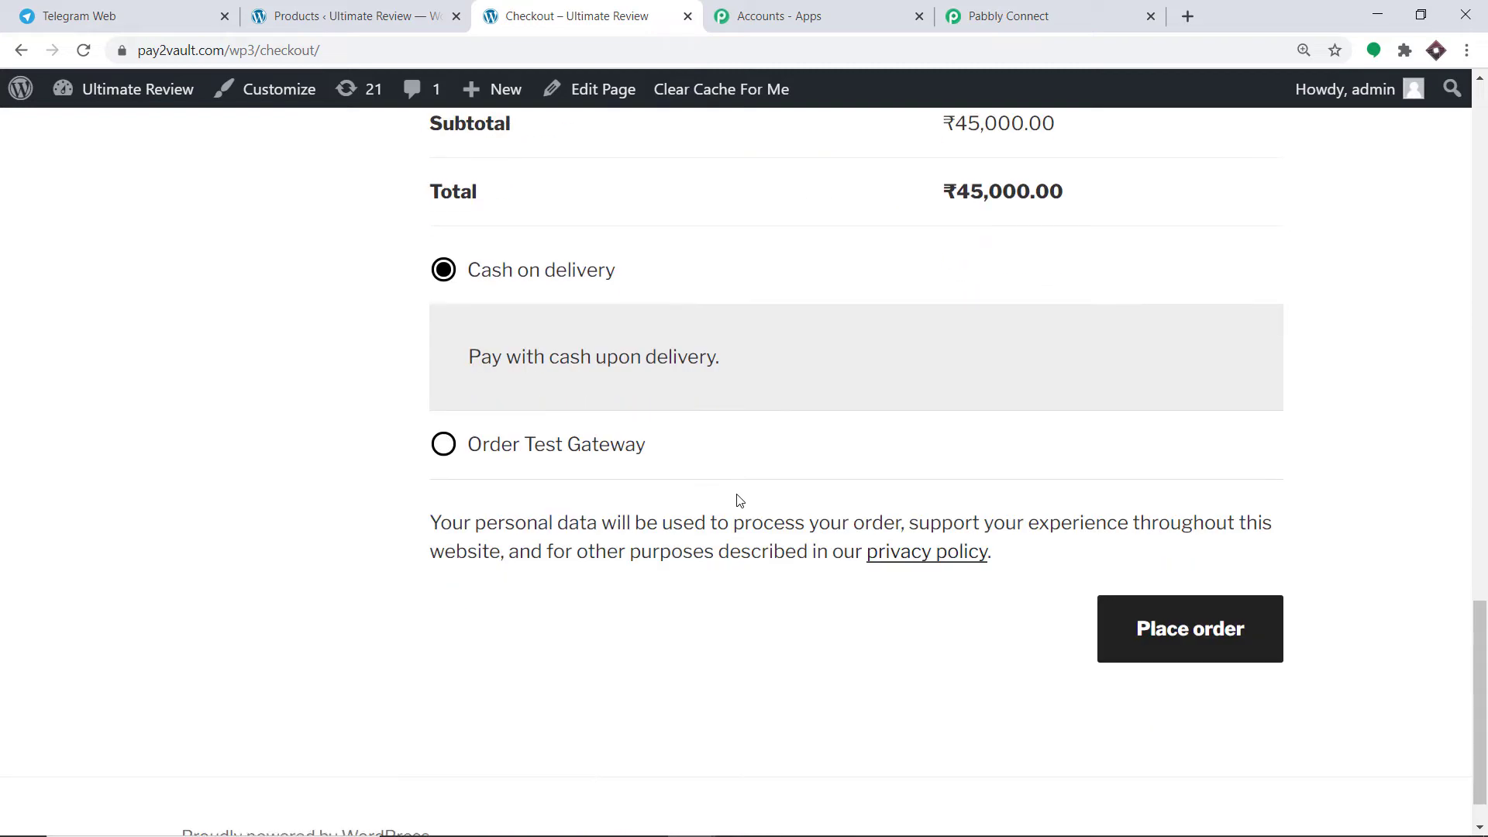
left_click(1166, 630)
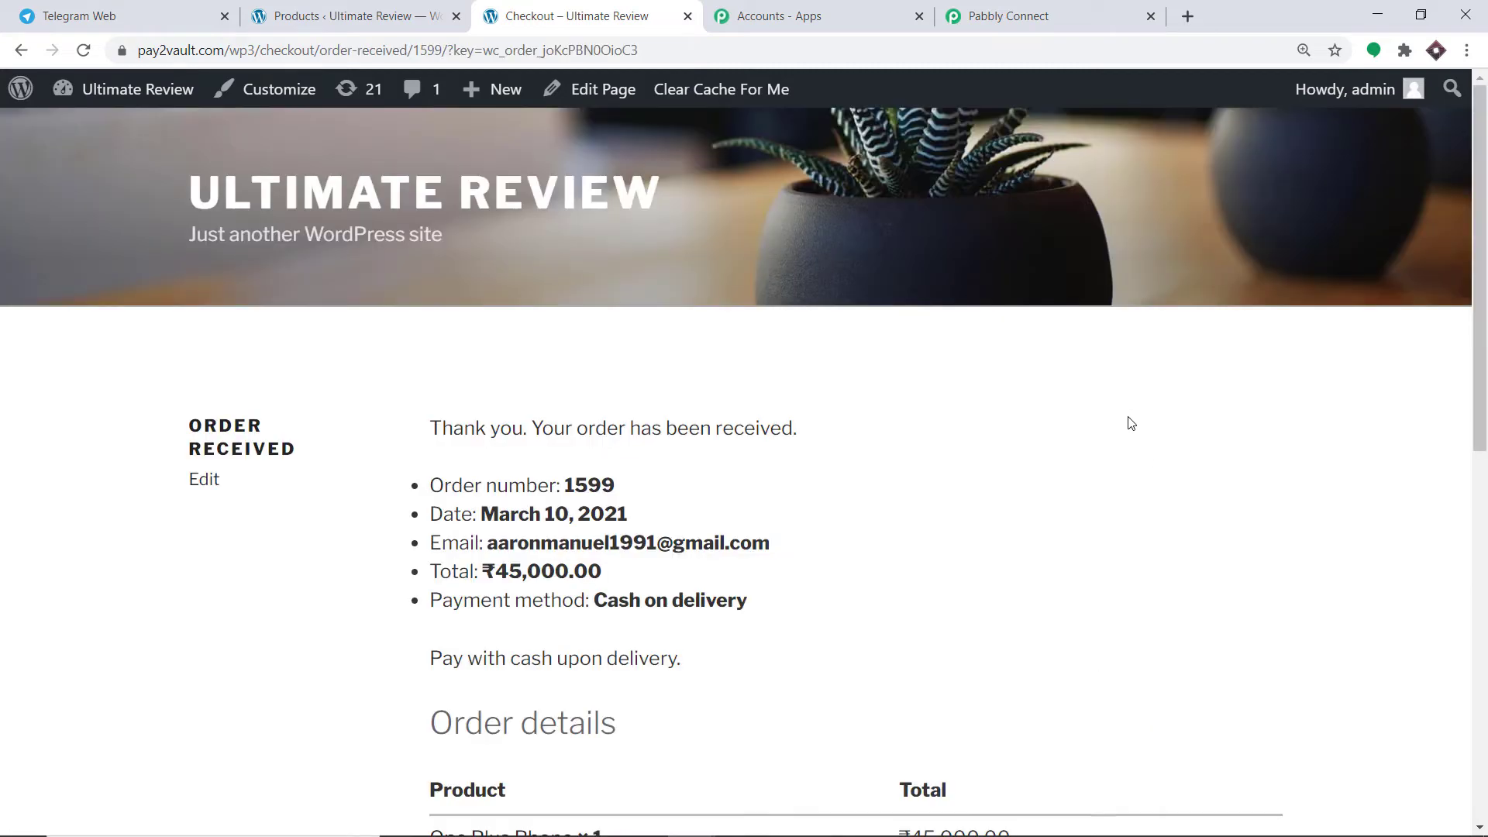
scroll(714, 526, "down", 2)
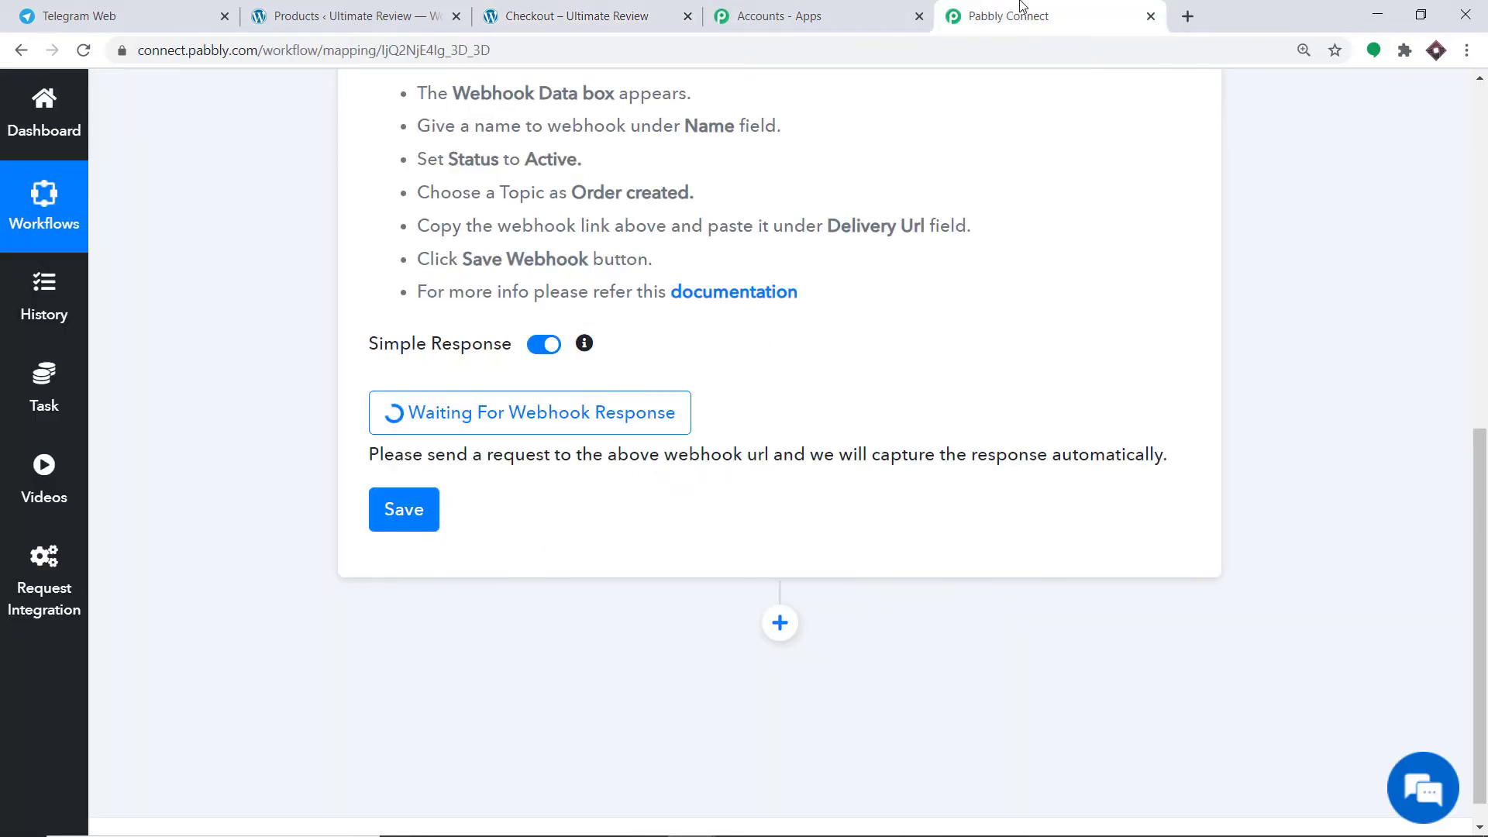
Switch to Pabbly Connect and examine the captured webhook response, comparing its billing fields with the test order
left_click(1007, 16)
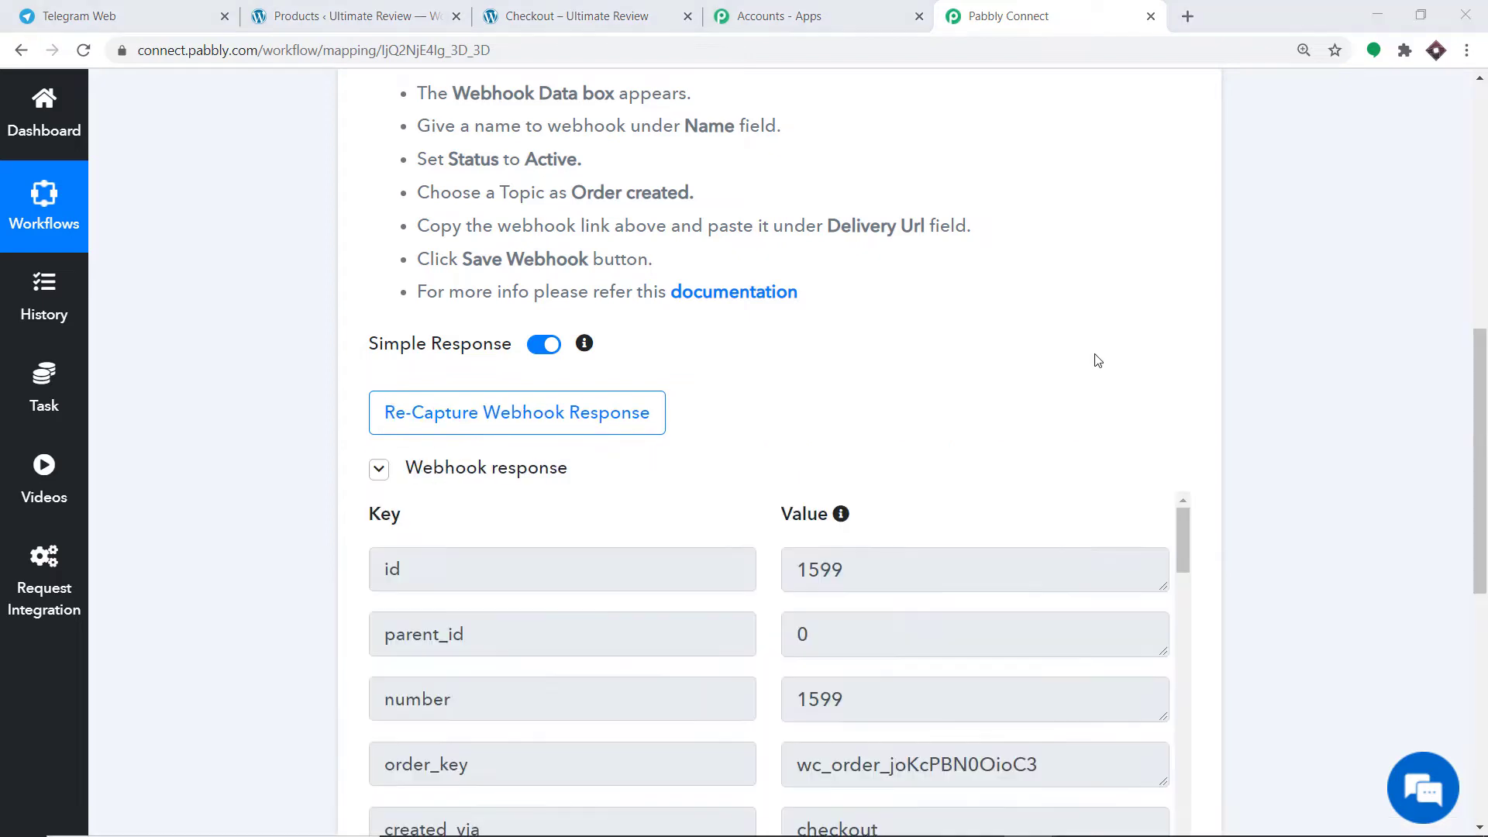
scroll(1098, 360, "down", 5)
scroll(959, 326, "down", 13)
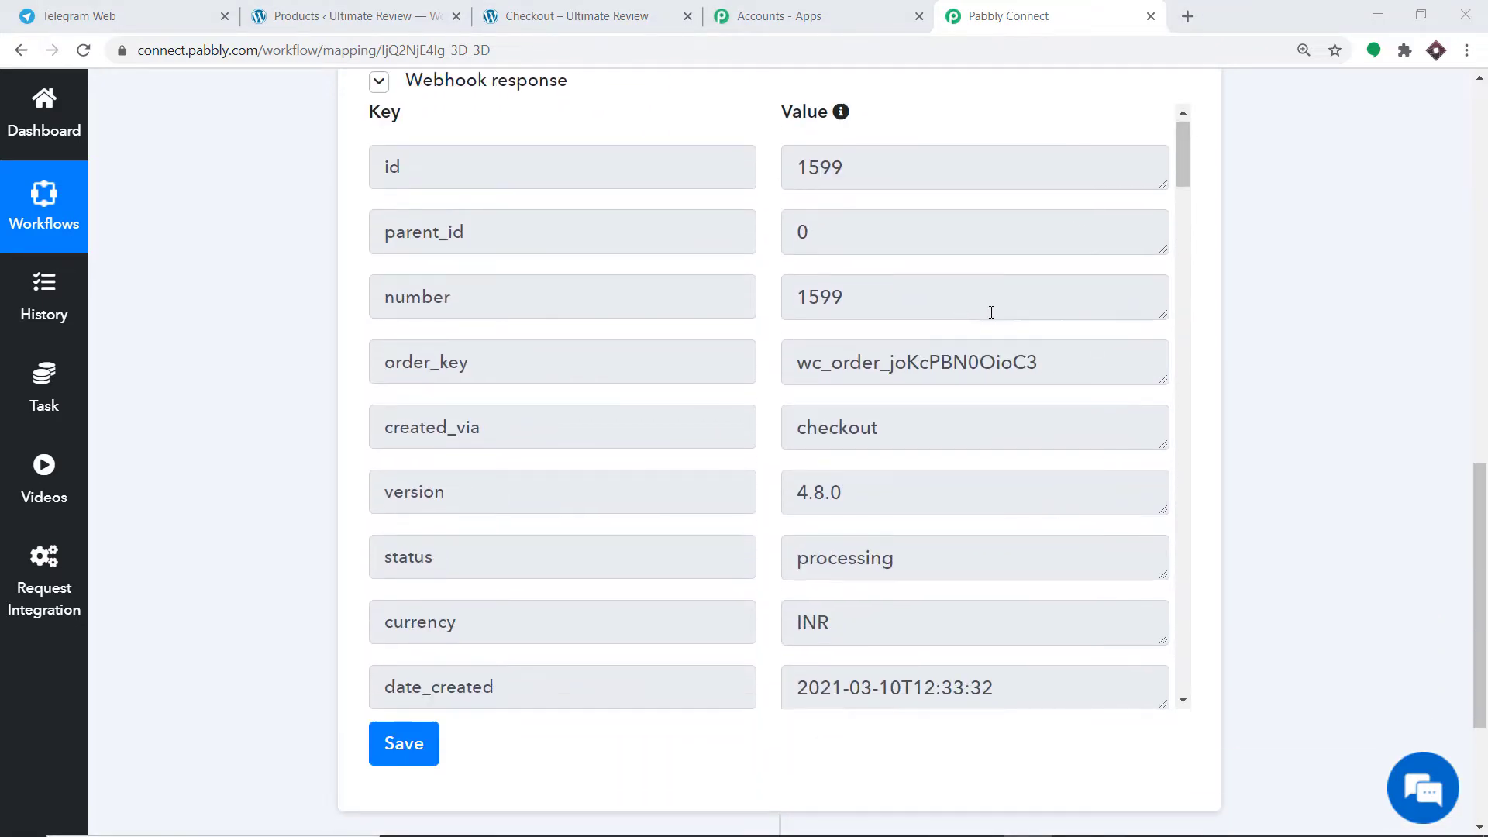
scroll(997, 317, "down", 5)
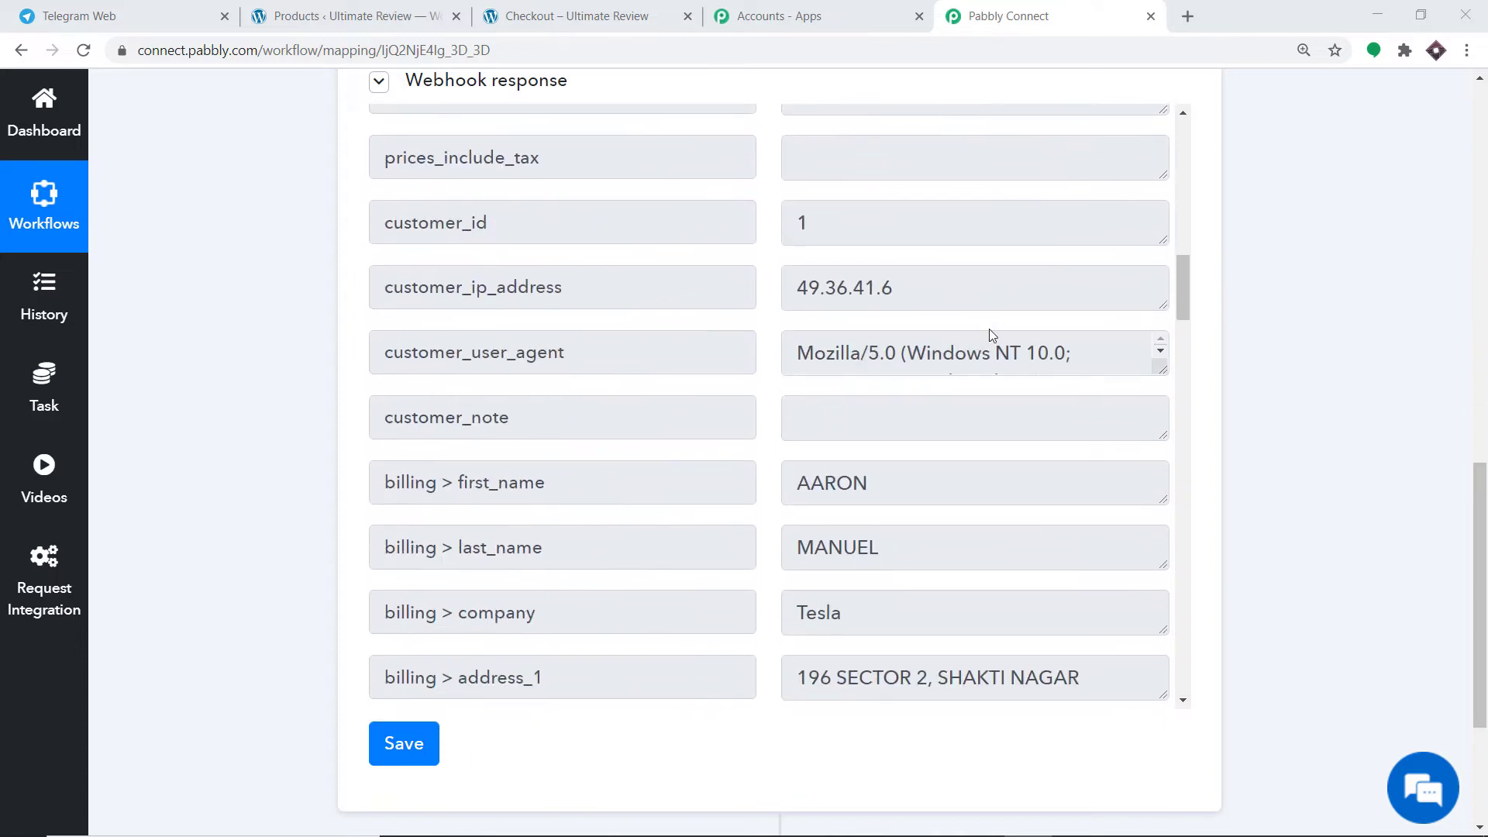
scroll(524, 499, "down", 4)
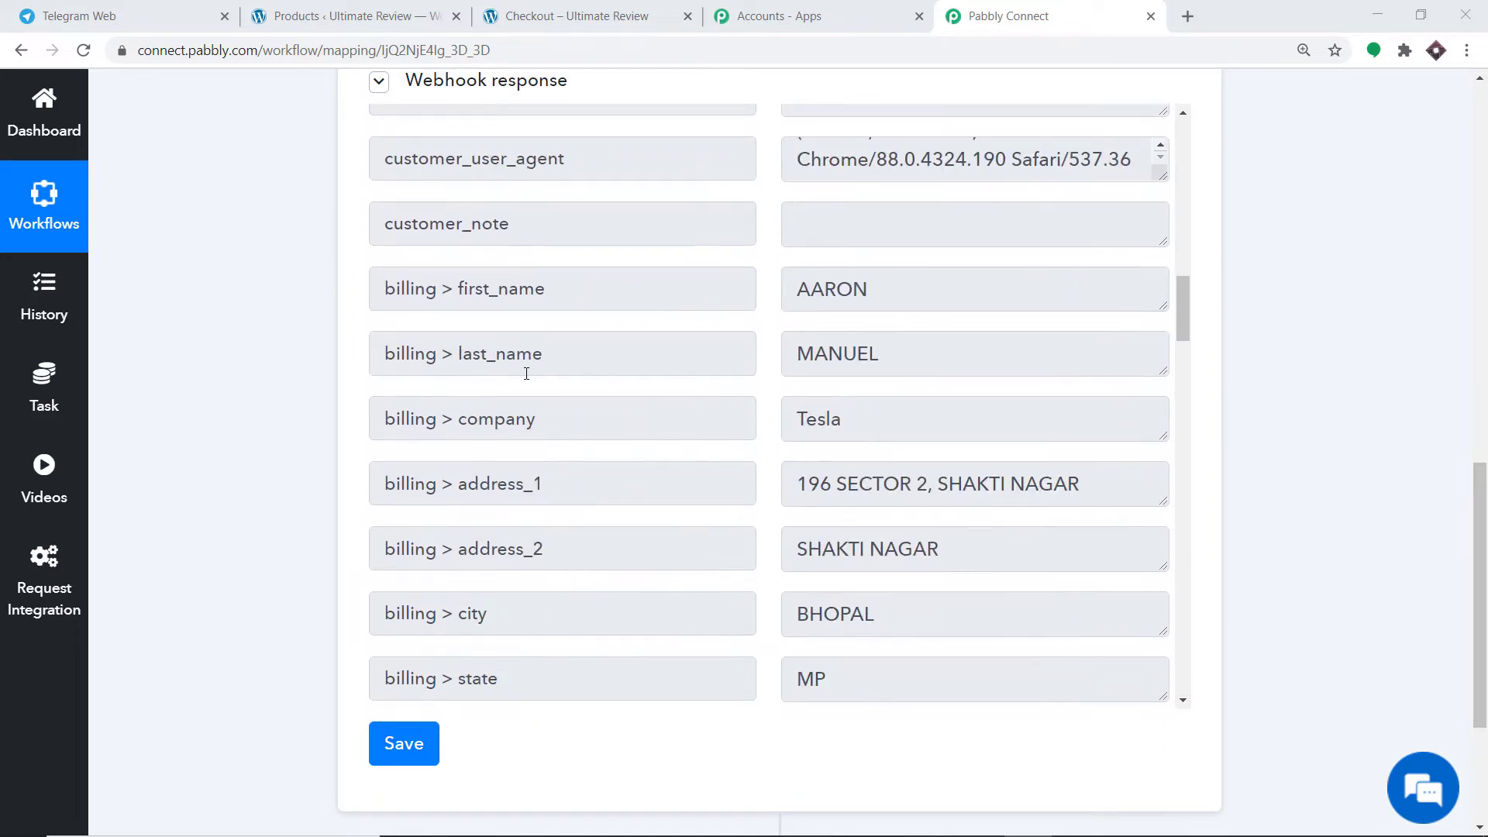
scroll(859, 368, "down", 4)
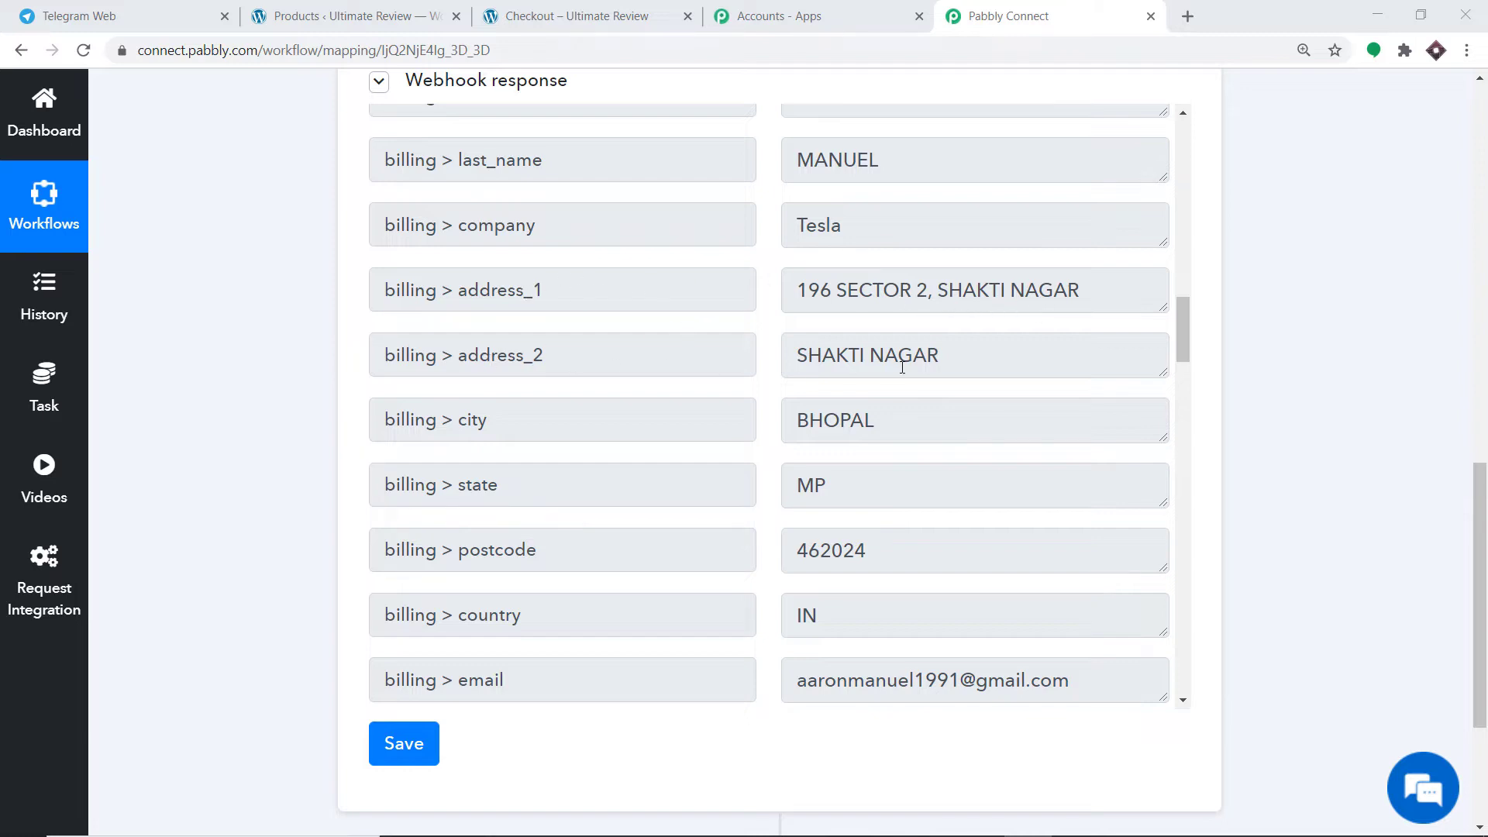
scroll(938, 366, "down", 2)
scroll(550, 216, "down", 2)
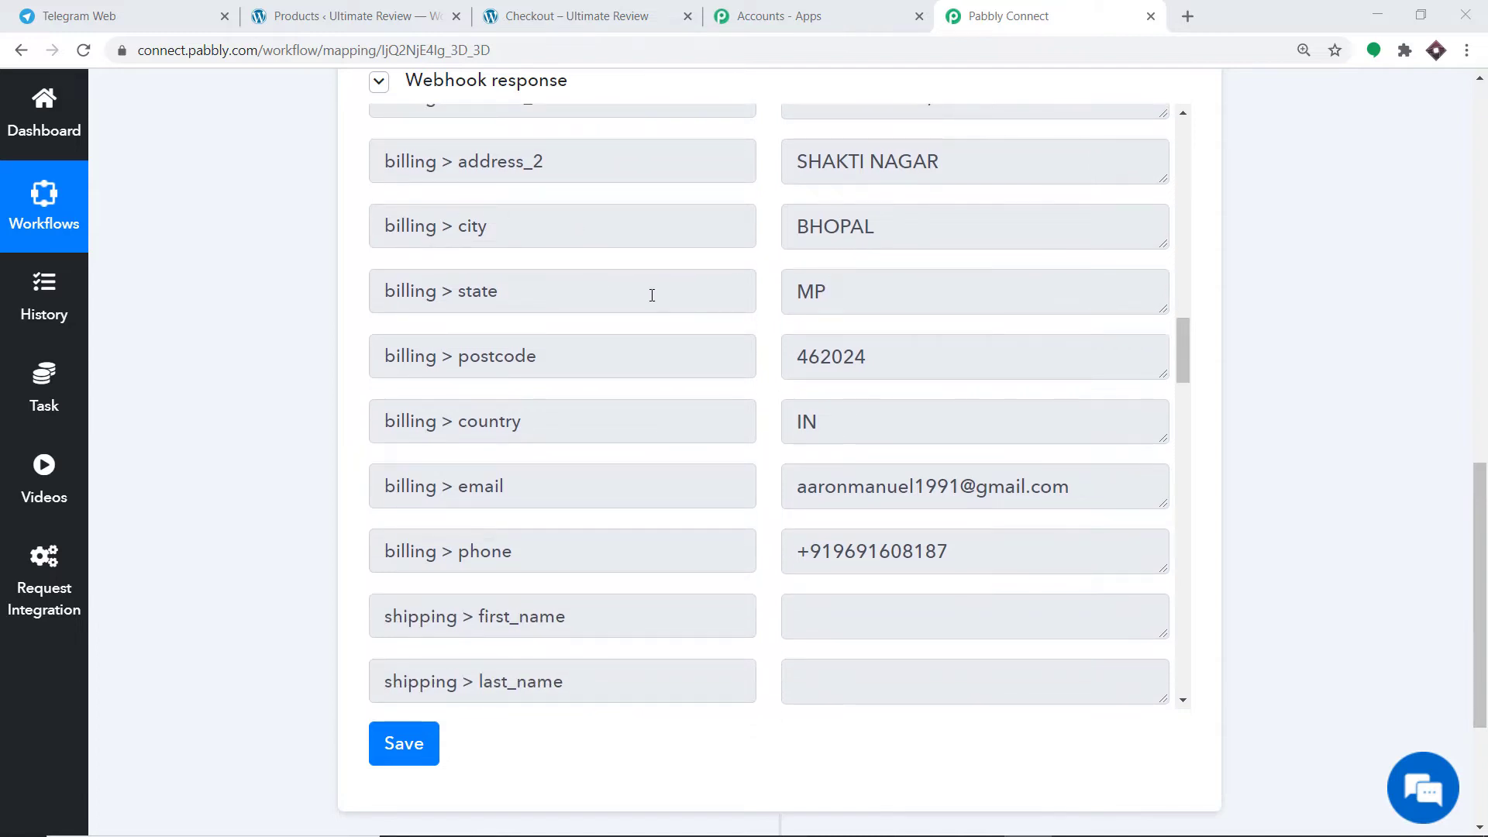
scroll(860, 310, "down", 2)
scroll(841, 279, "down", 4)
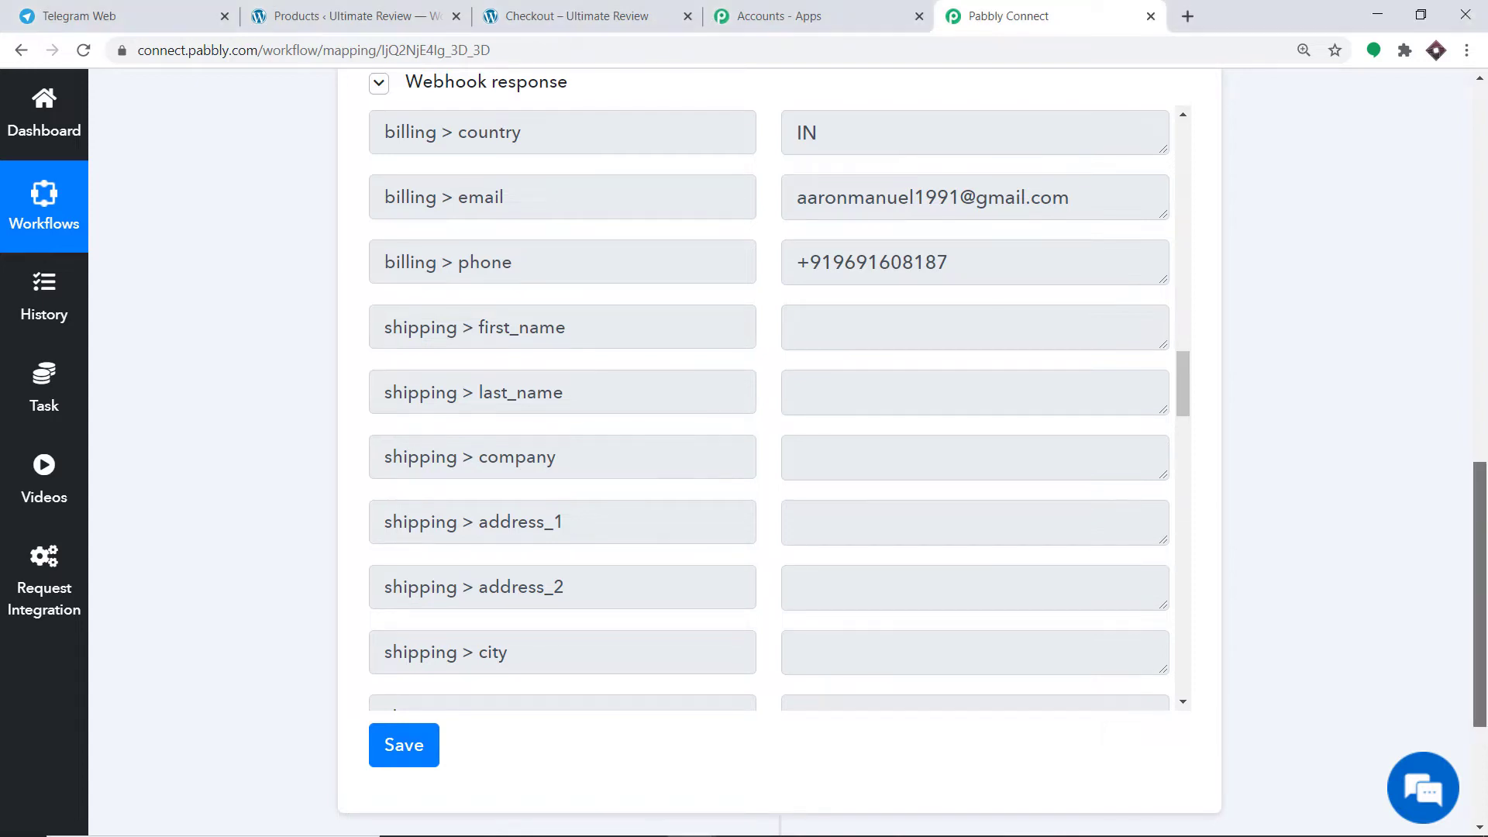
Add an action step below the trigger using Telegram Bot with the event Send a Text Message or a Reply
scroll(1484, 493, "down", 3)
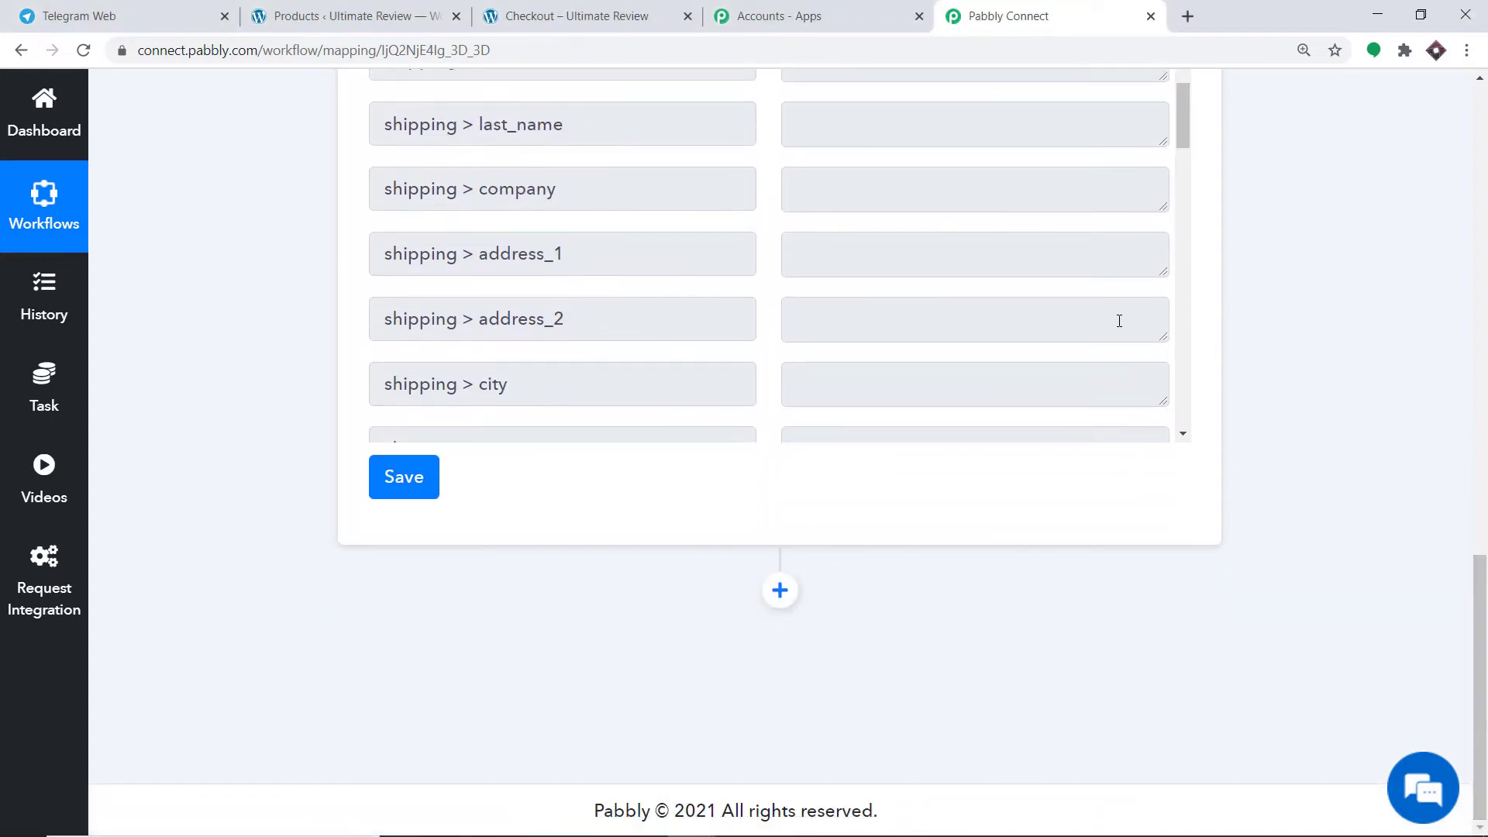
left_click(780, 589)
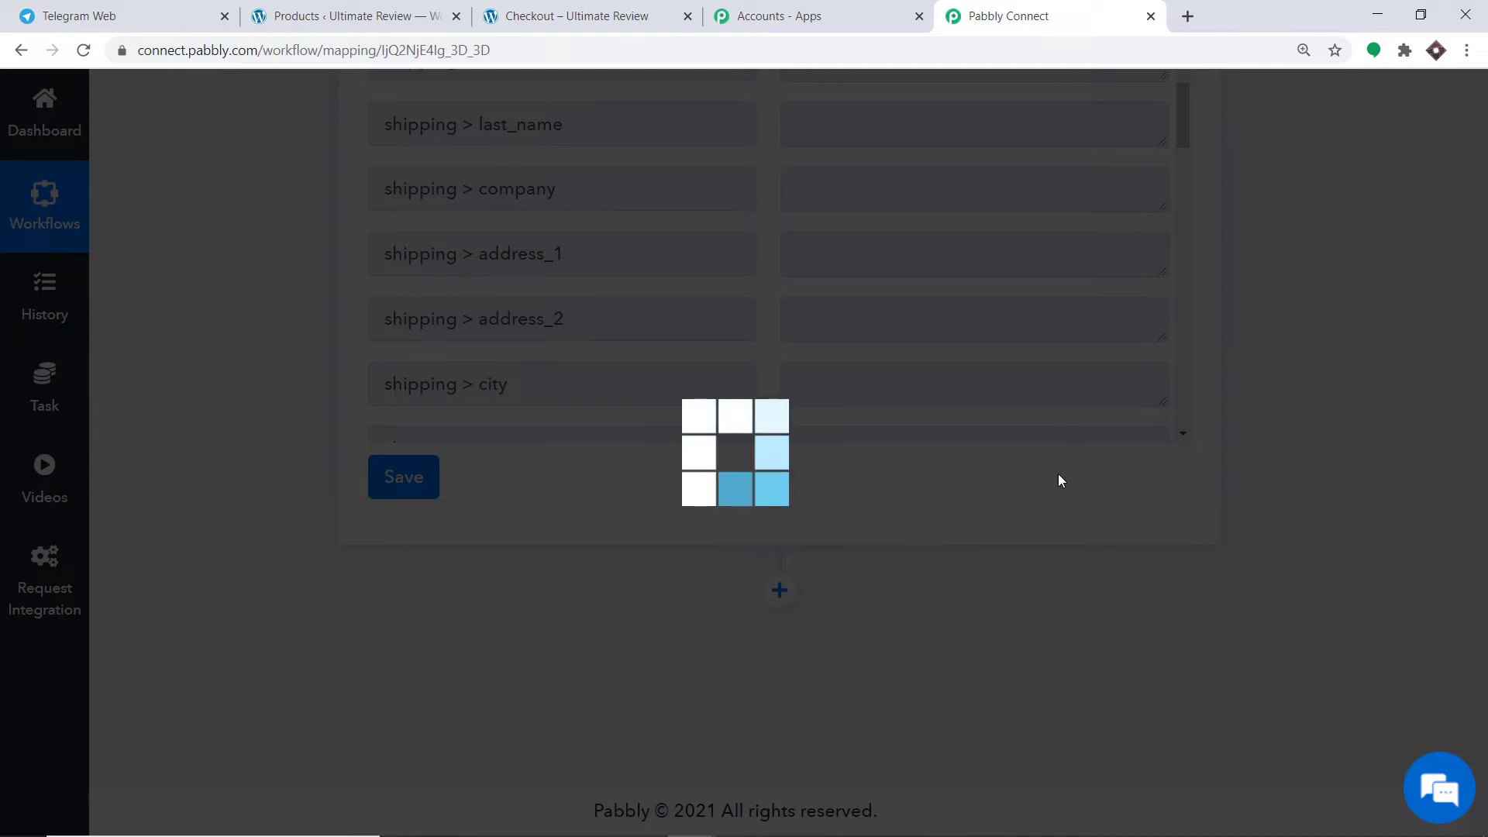
scroll(1479, 543, "down", 5)
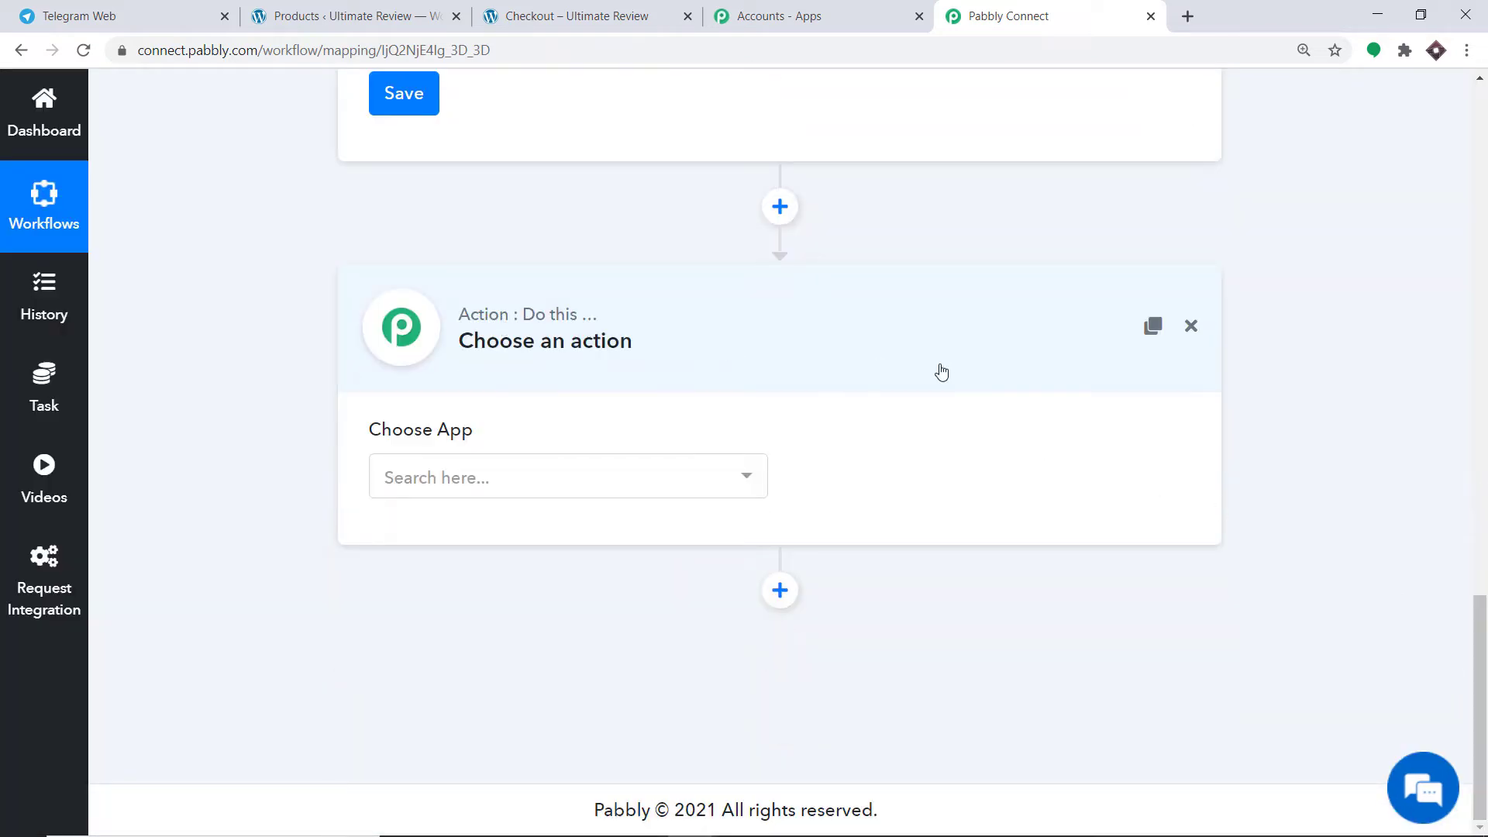
left_click(600, 484)
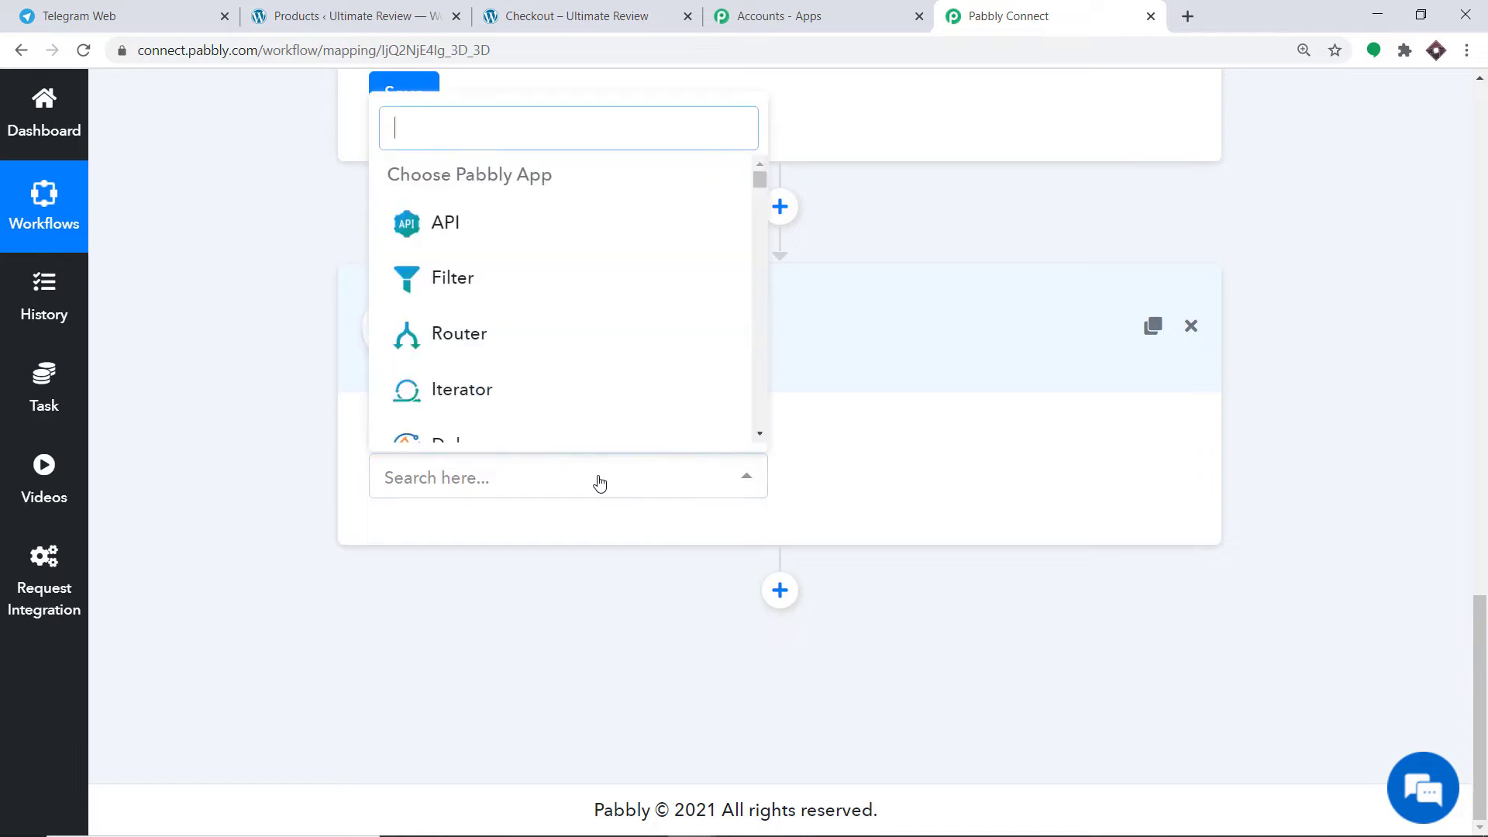
type("telegr")
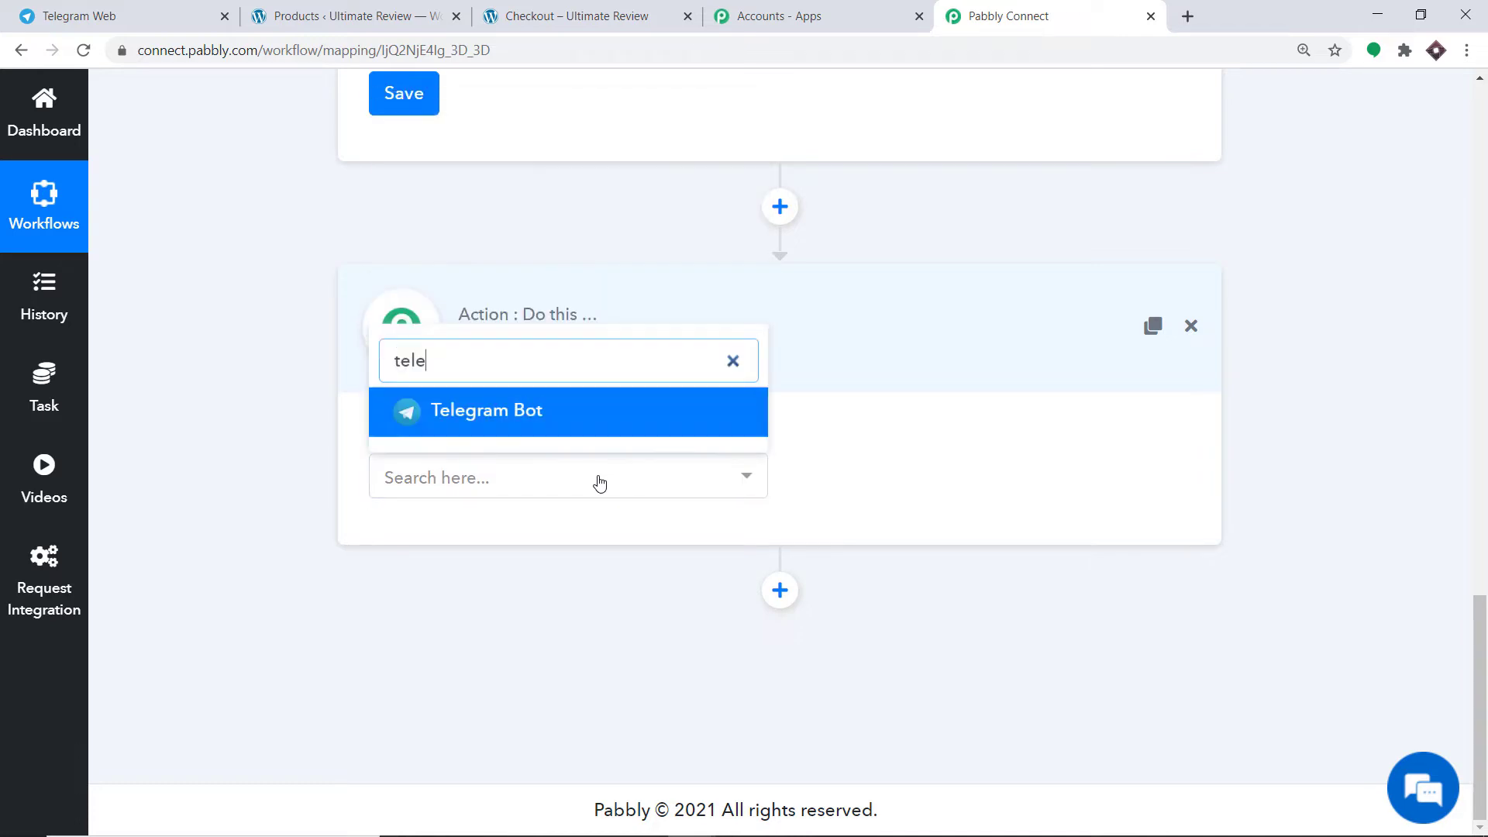
left_click(551, 411)
left_click(950, 481)
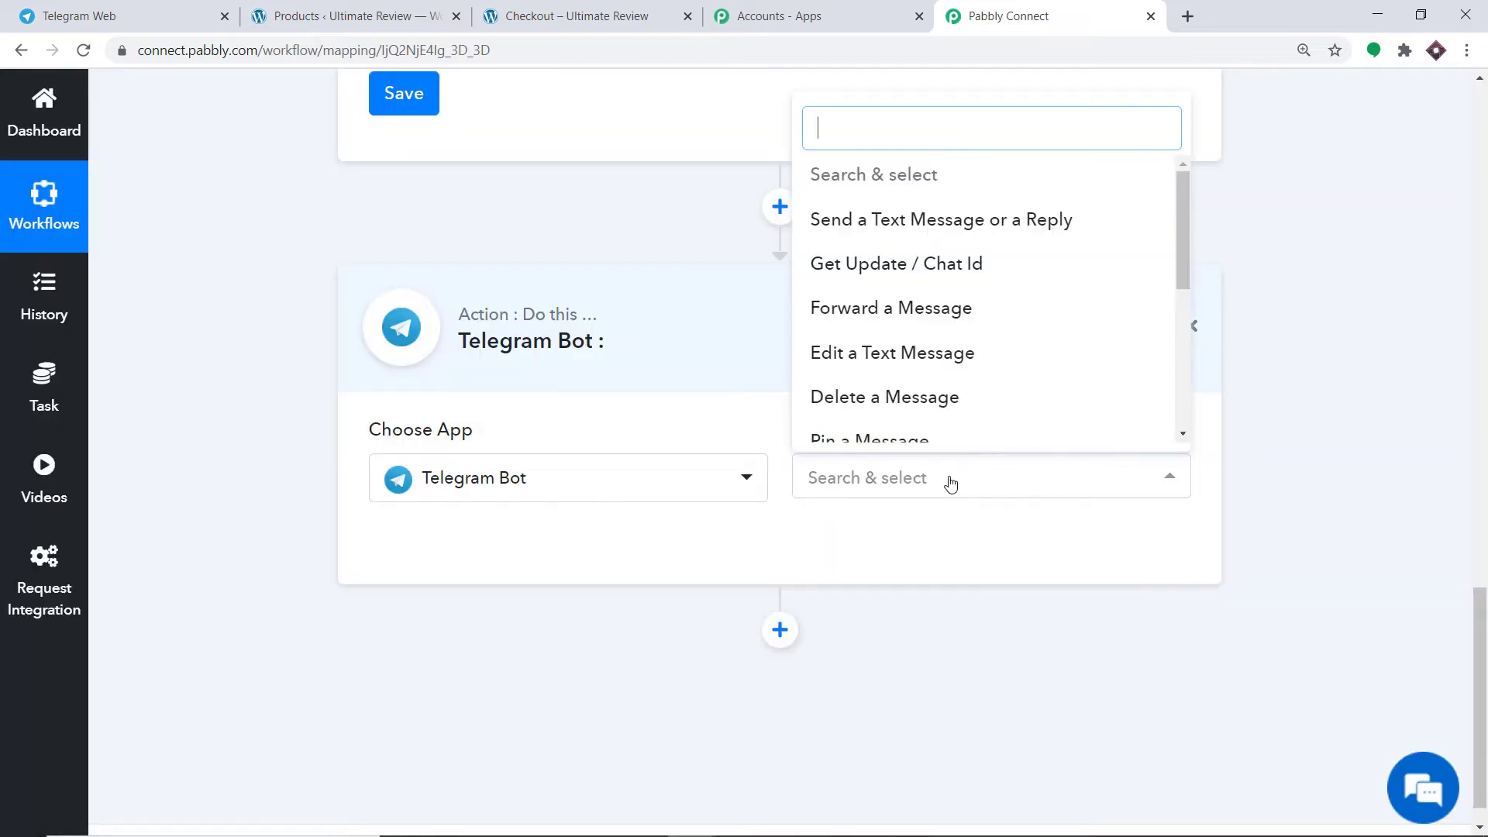
left_click(929, 232)
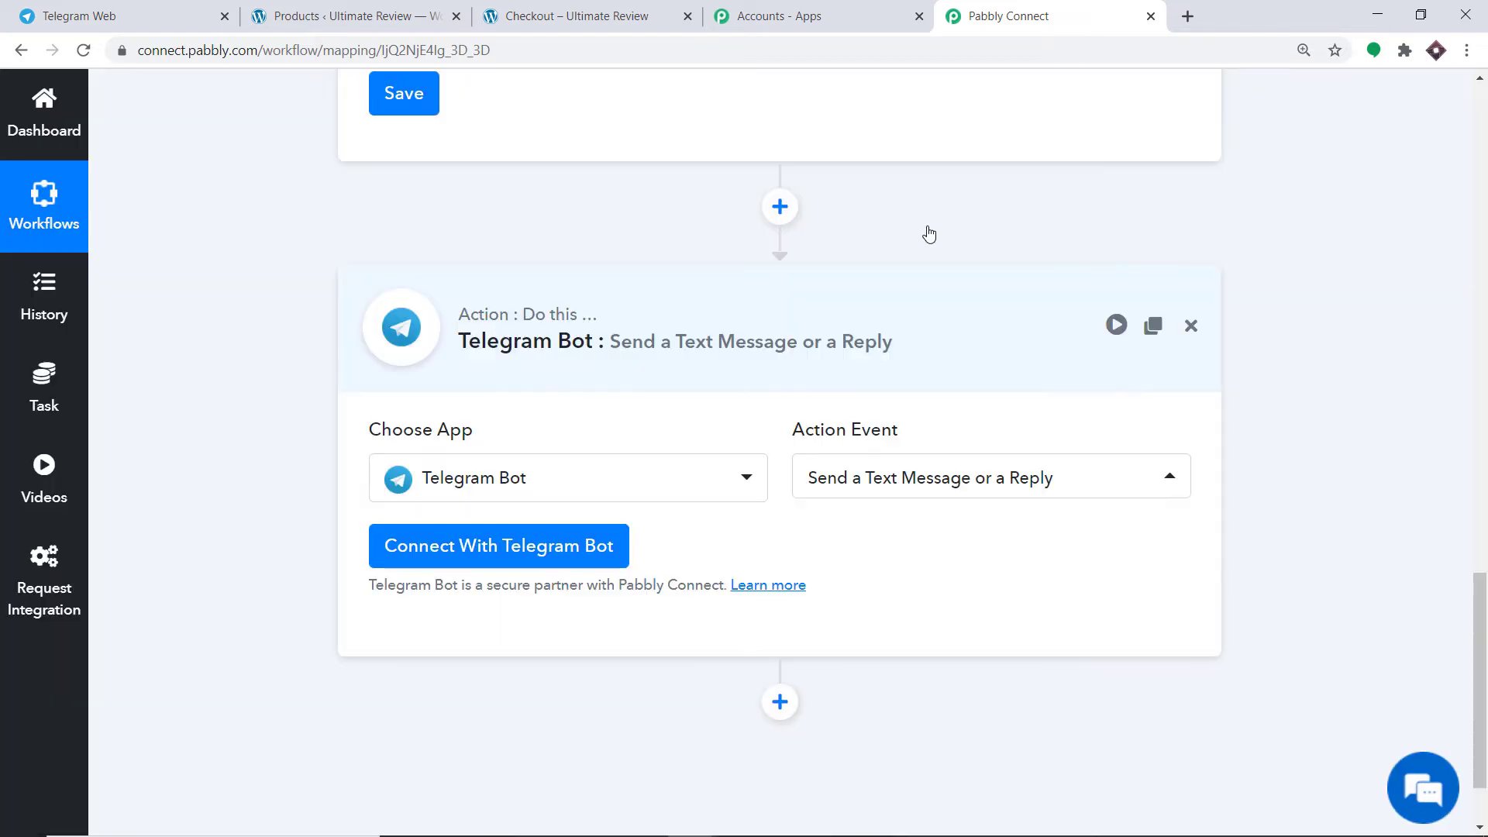
Look through the other action events available for Telegram Bot, keeping Send a Text Message or a Reply
left_click(893, 494)
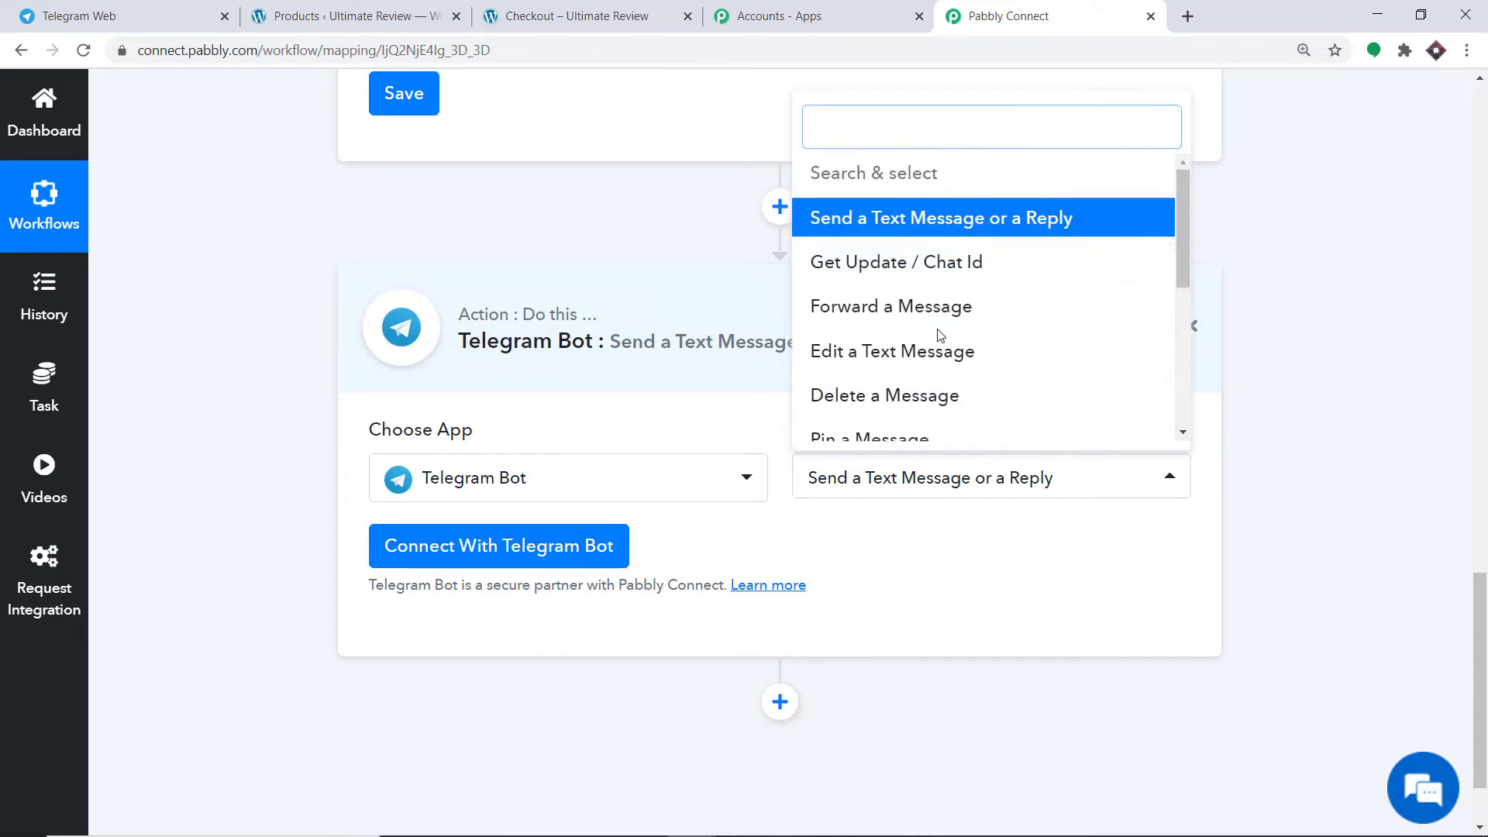
scroll(905, 312, "down", 1)
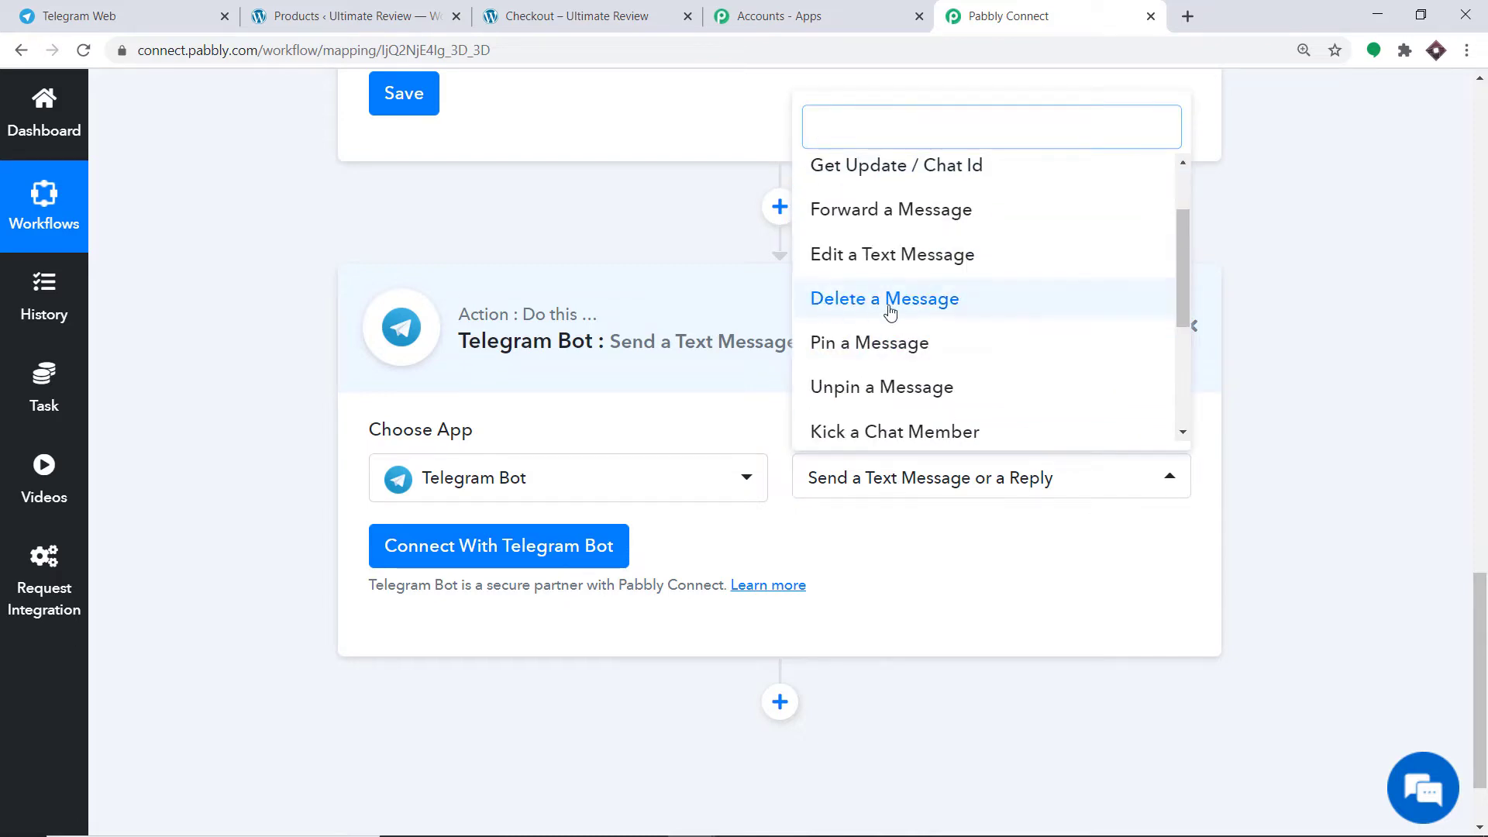
scroll(930, 388, "down", 2)
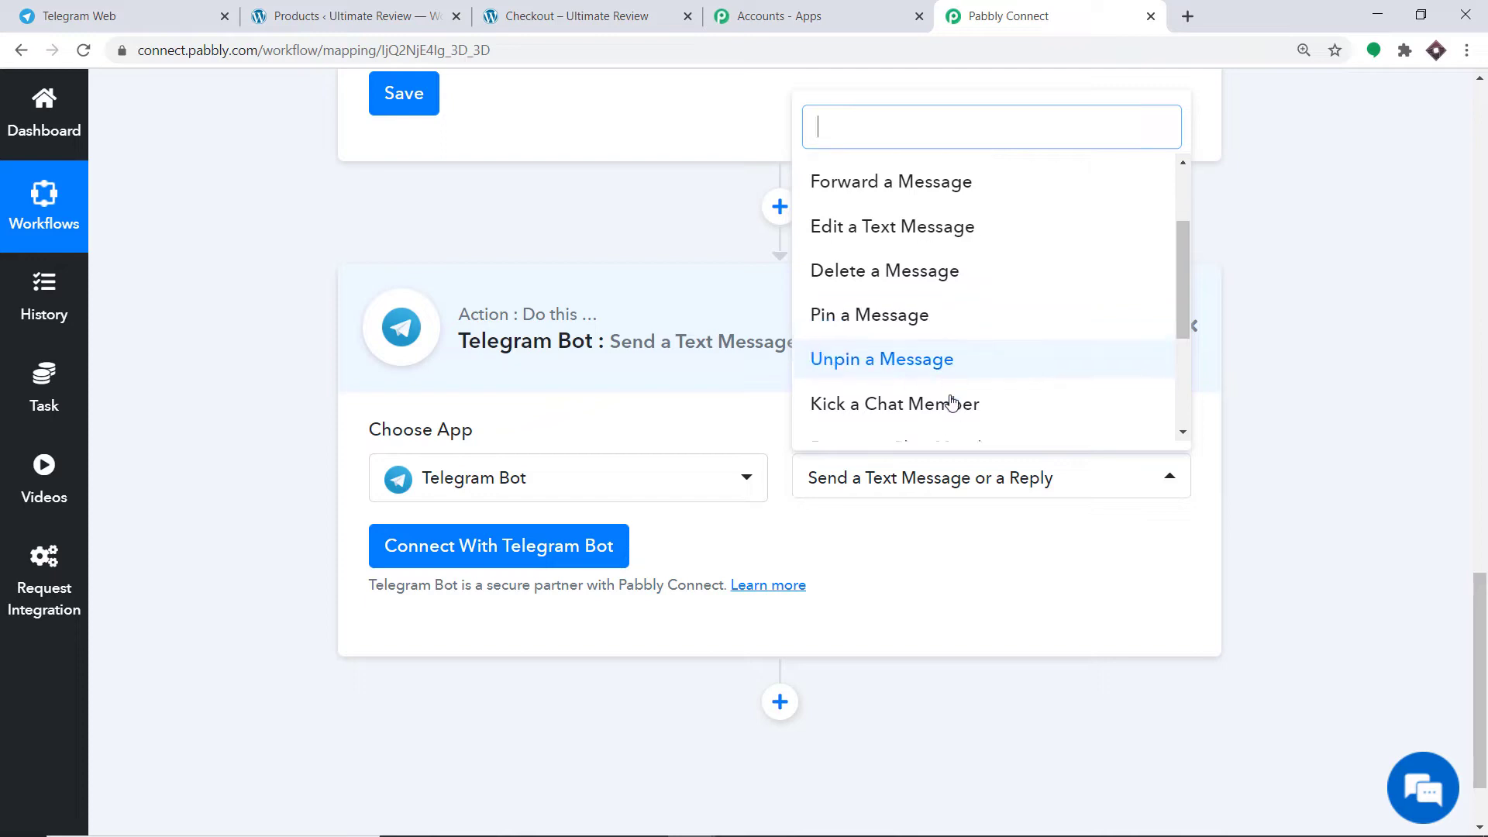
scroll(934, 368, "down", 1)
scroll(939, 278, "up", 4)
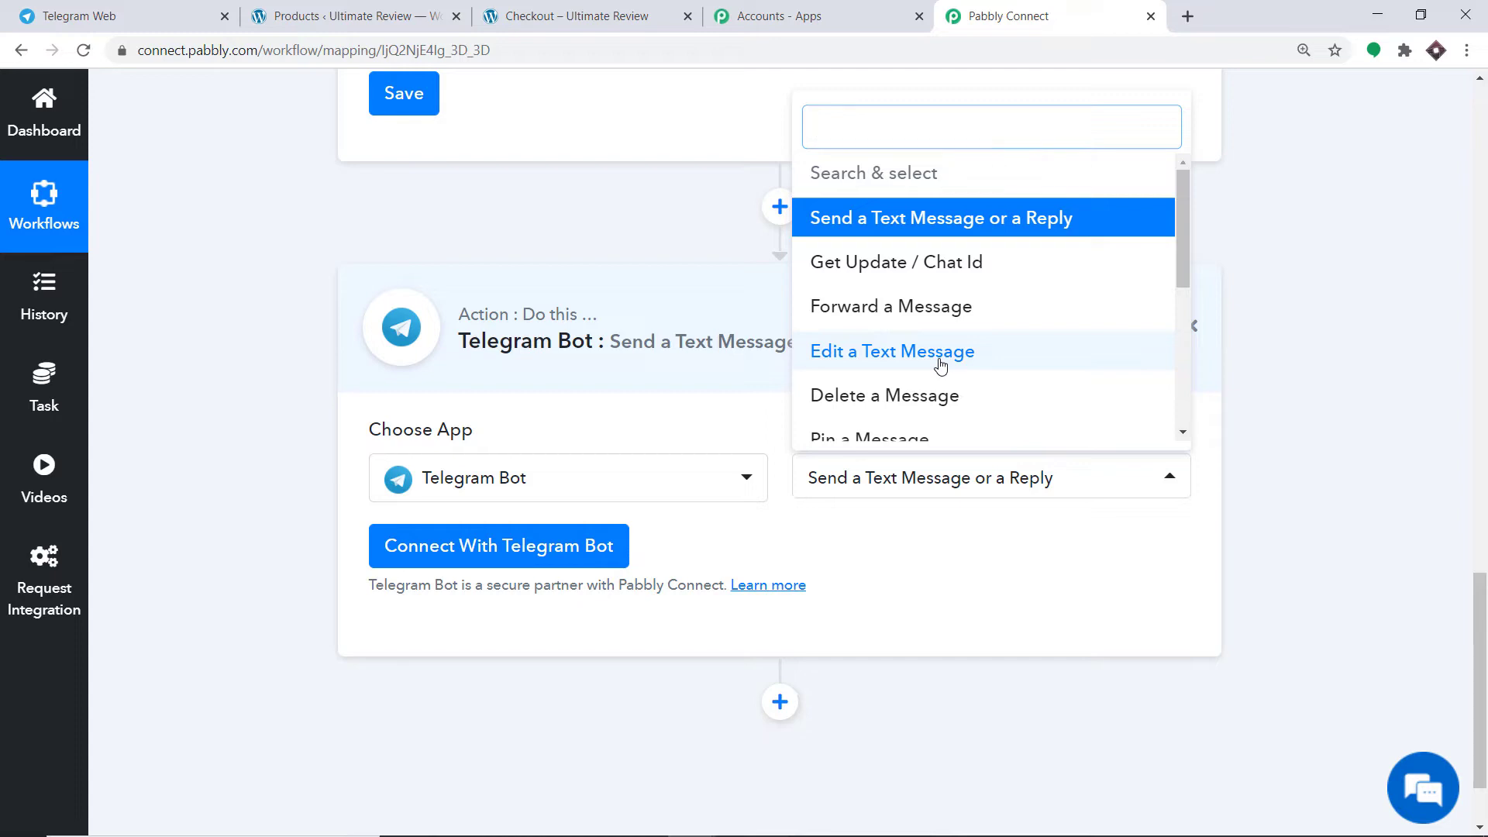
left_click(900, 541)
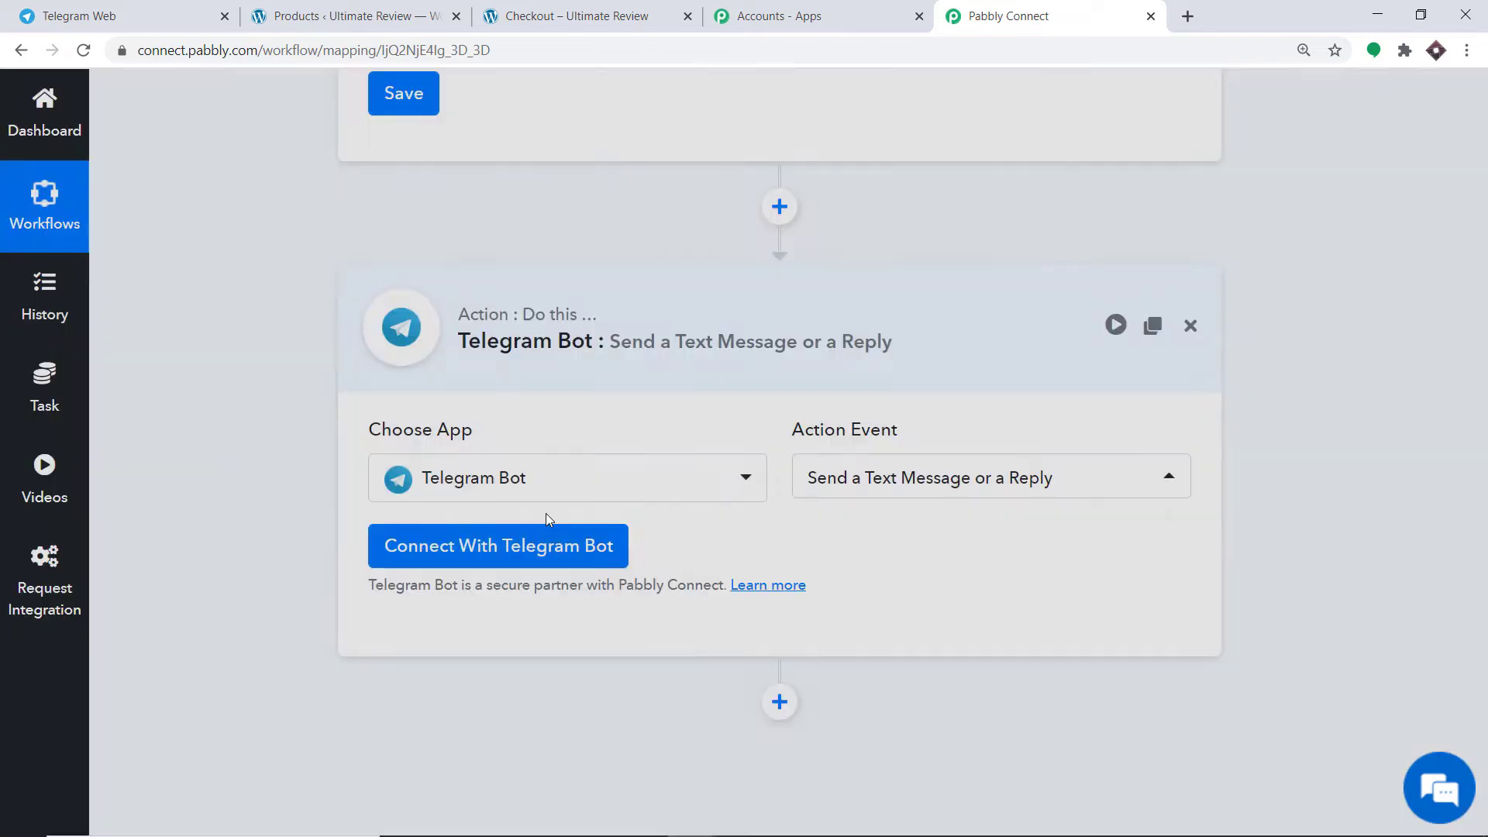
Start connecting Telegram Bot with new credentials and activate the empty Token field
left_click(490, 542)
scroll(818, 314, "down", 1)
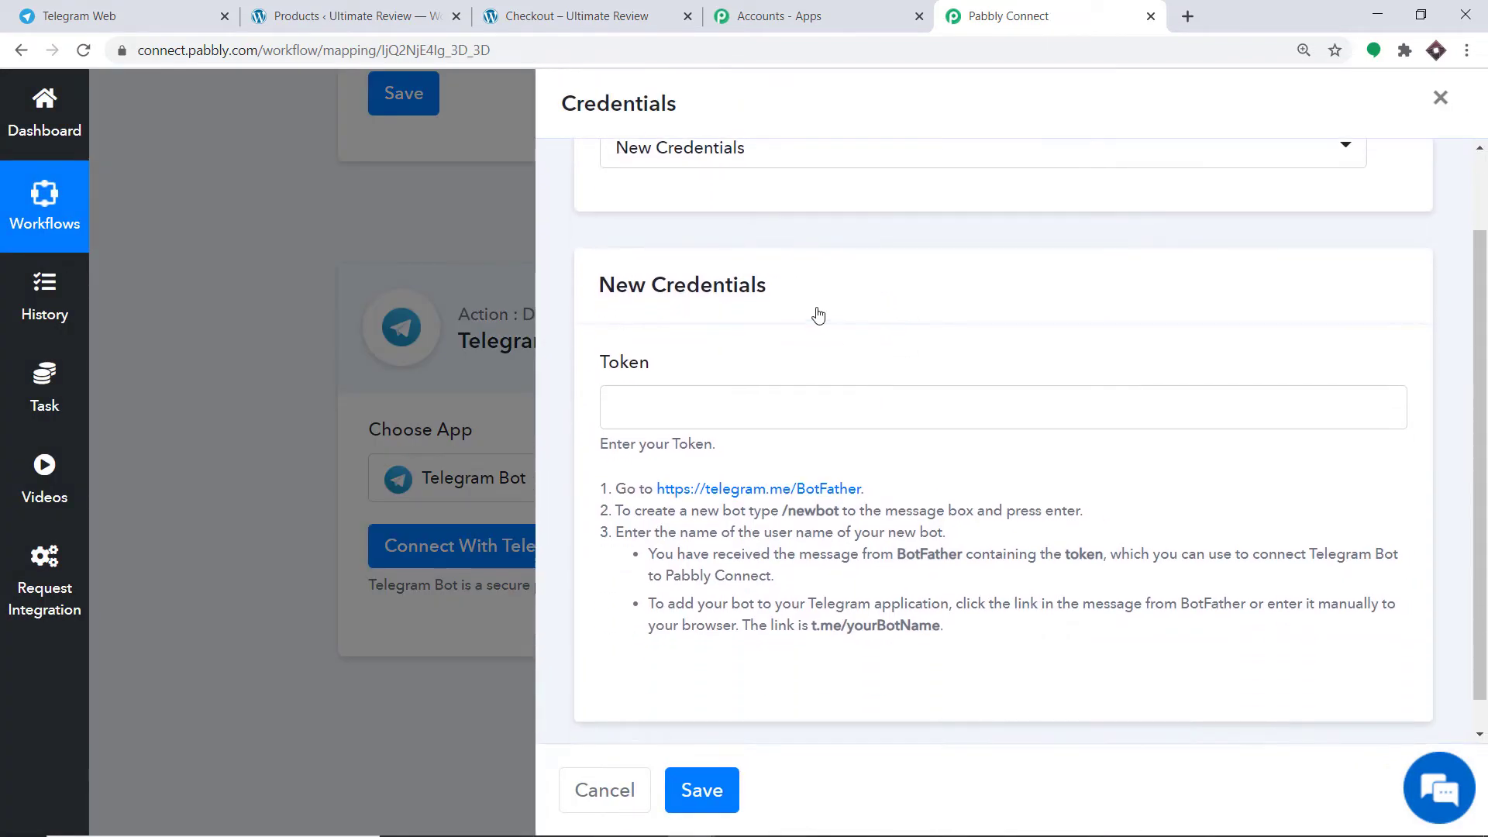
left_click(654, 398)
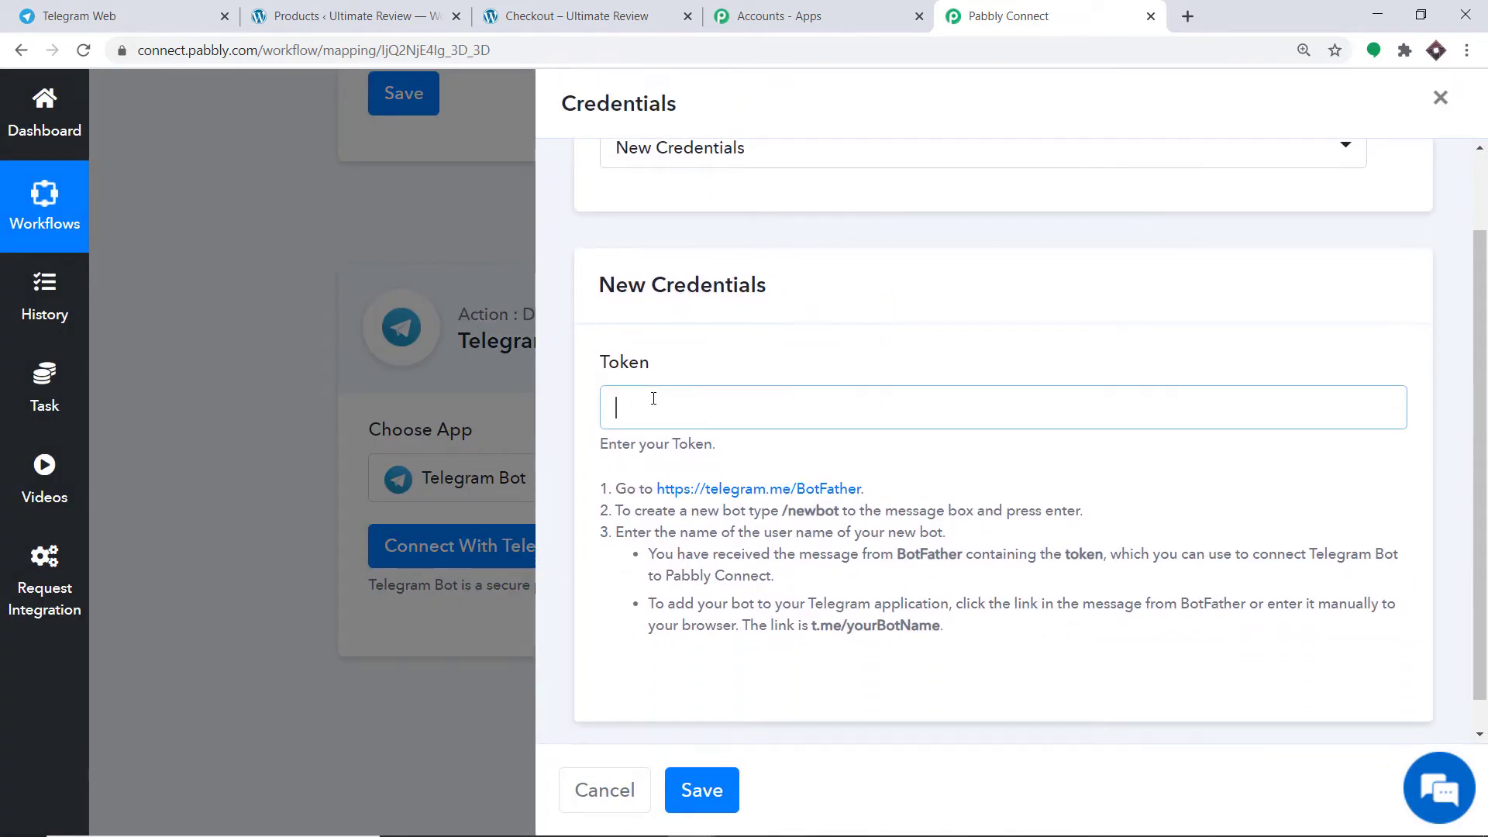
Switch to Telegram Web, search for botfather, and send the /newbot command in the BotFather chat
left_click(129, 6)
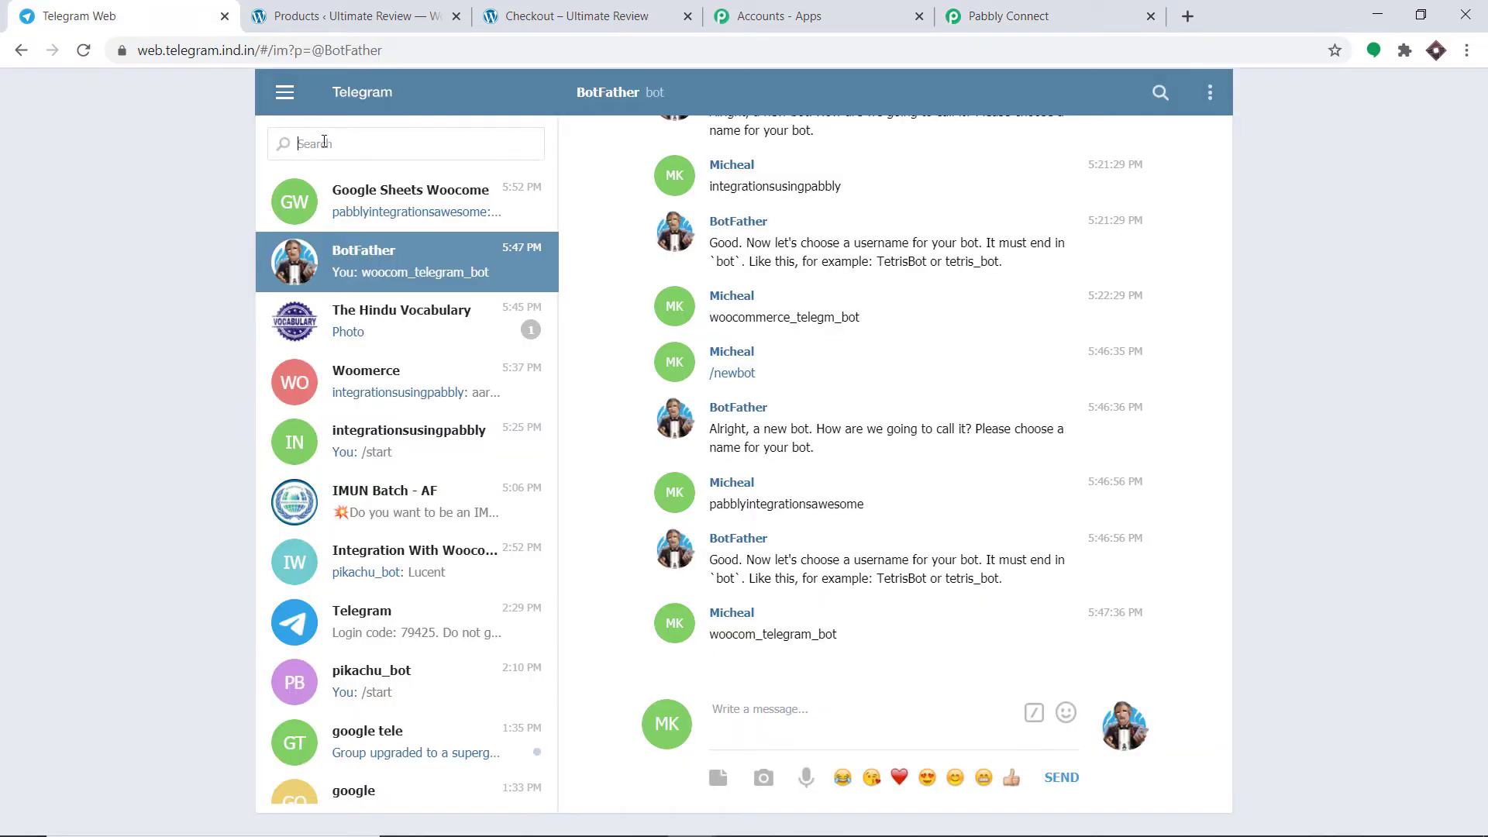
type("botfather")
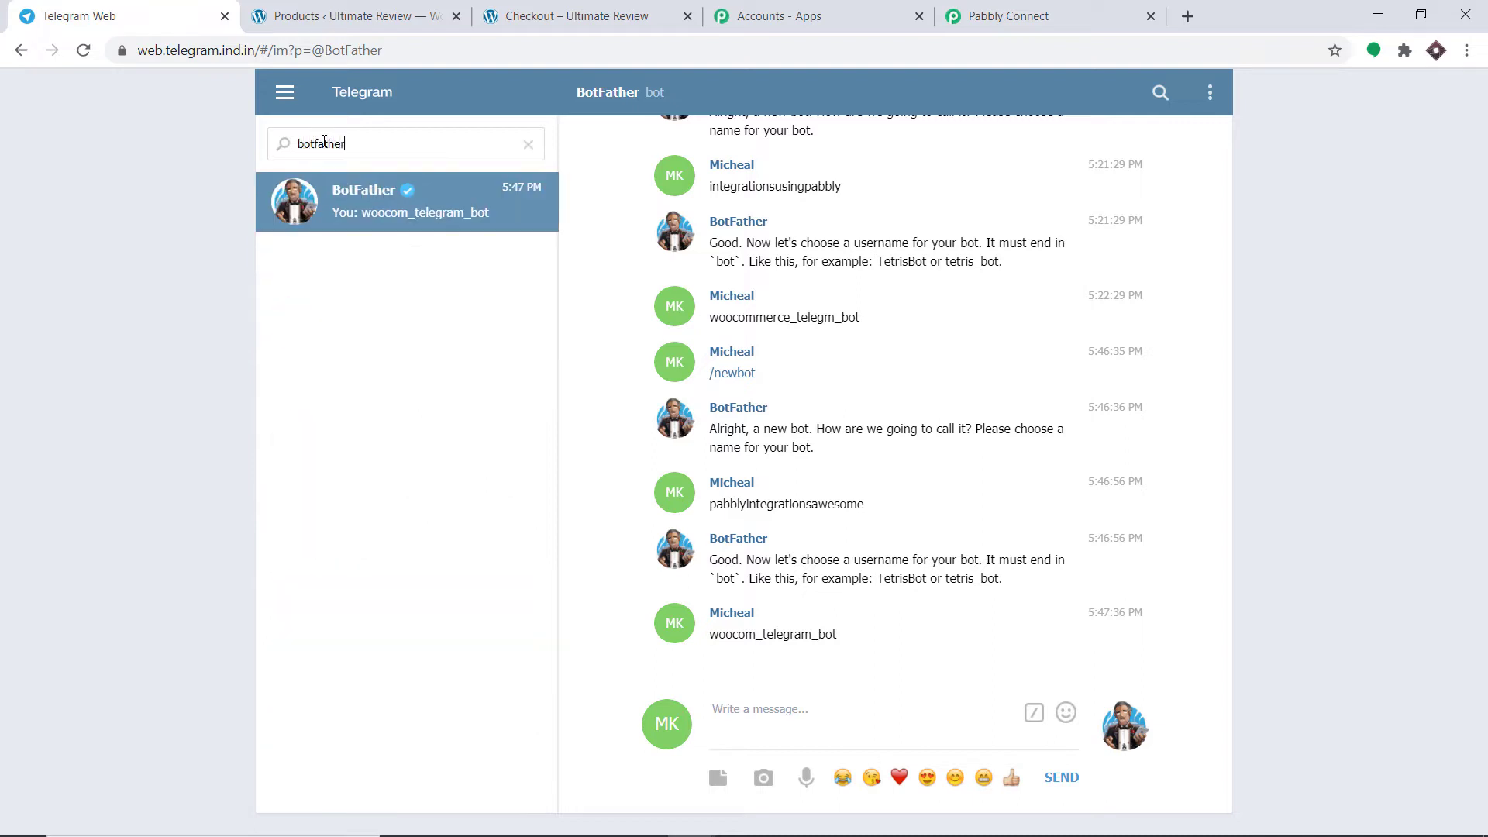
left_click(361, 203)
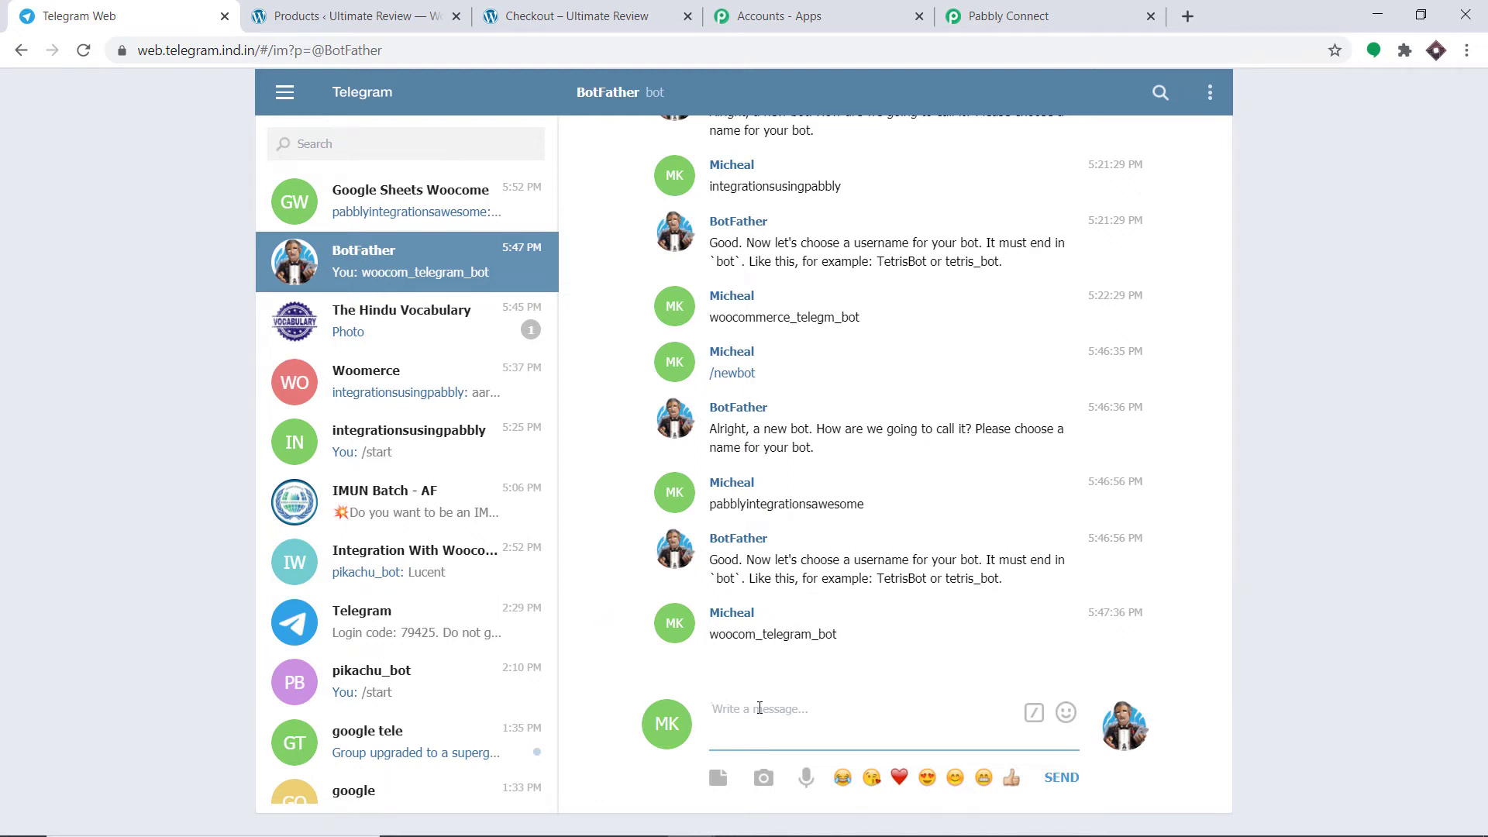
type("/new")
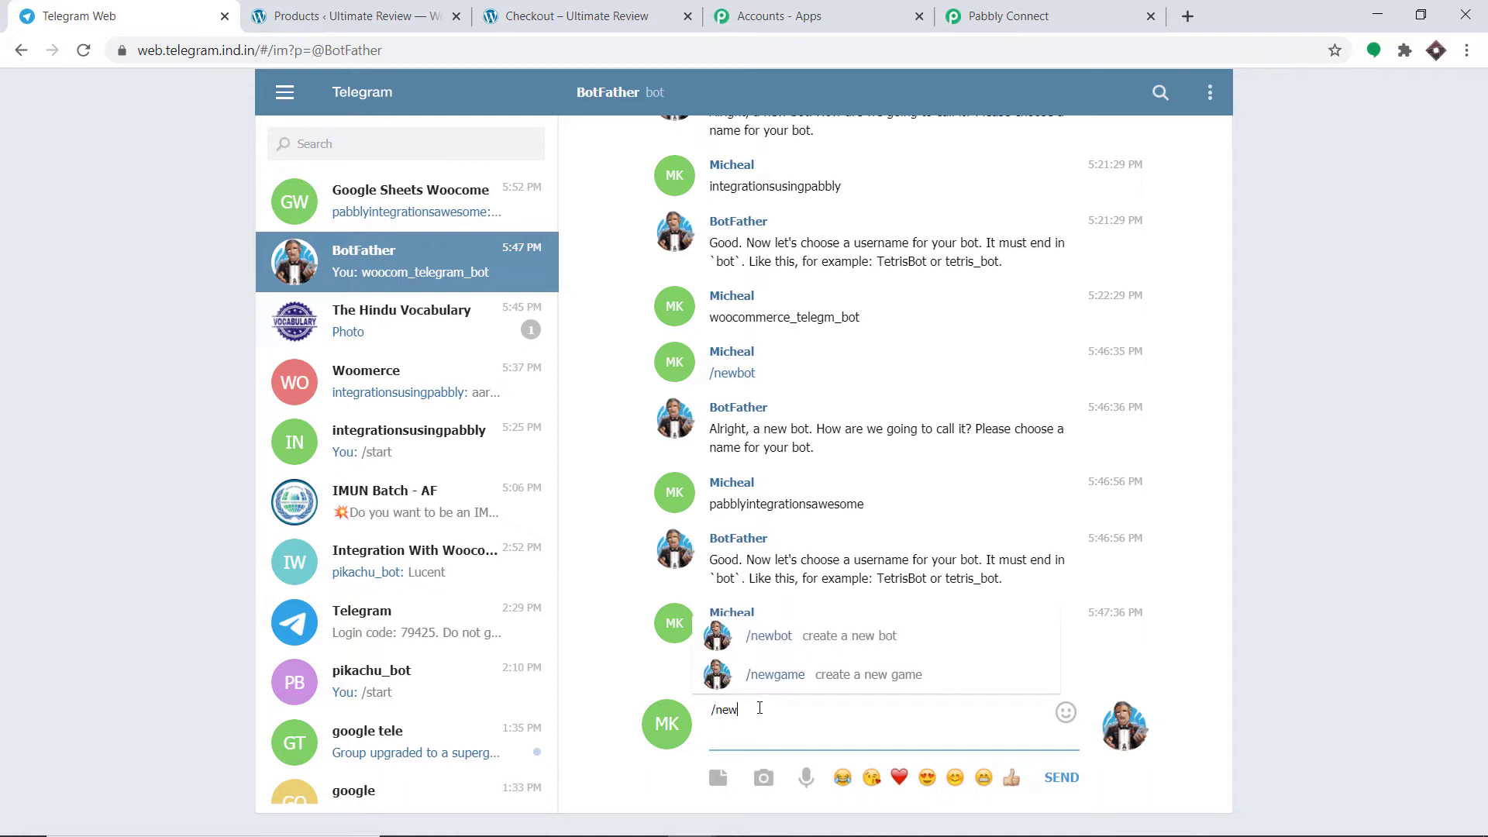
type("bo")
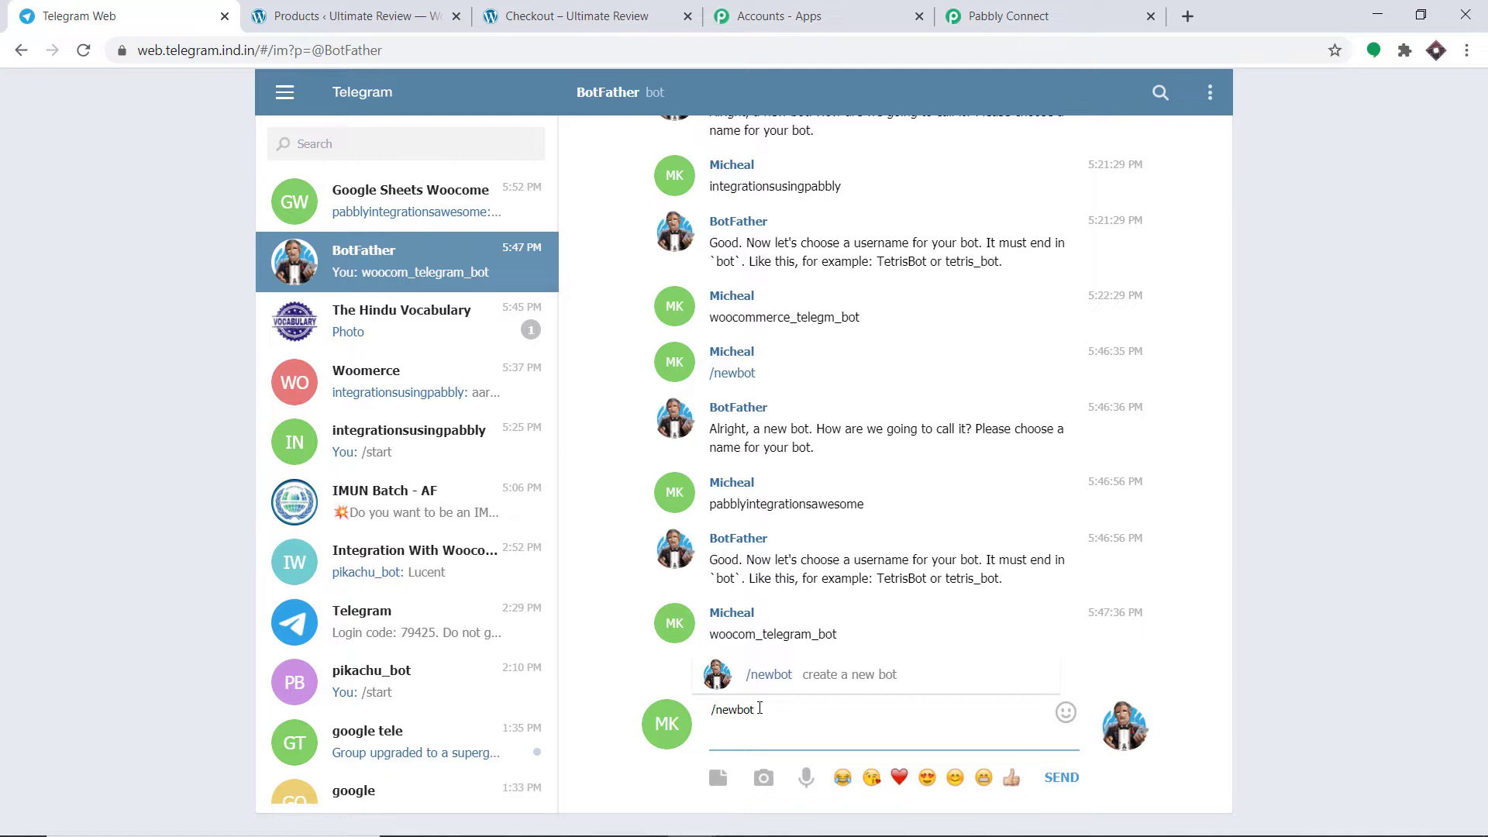
type("t")
key("Return")
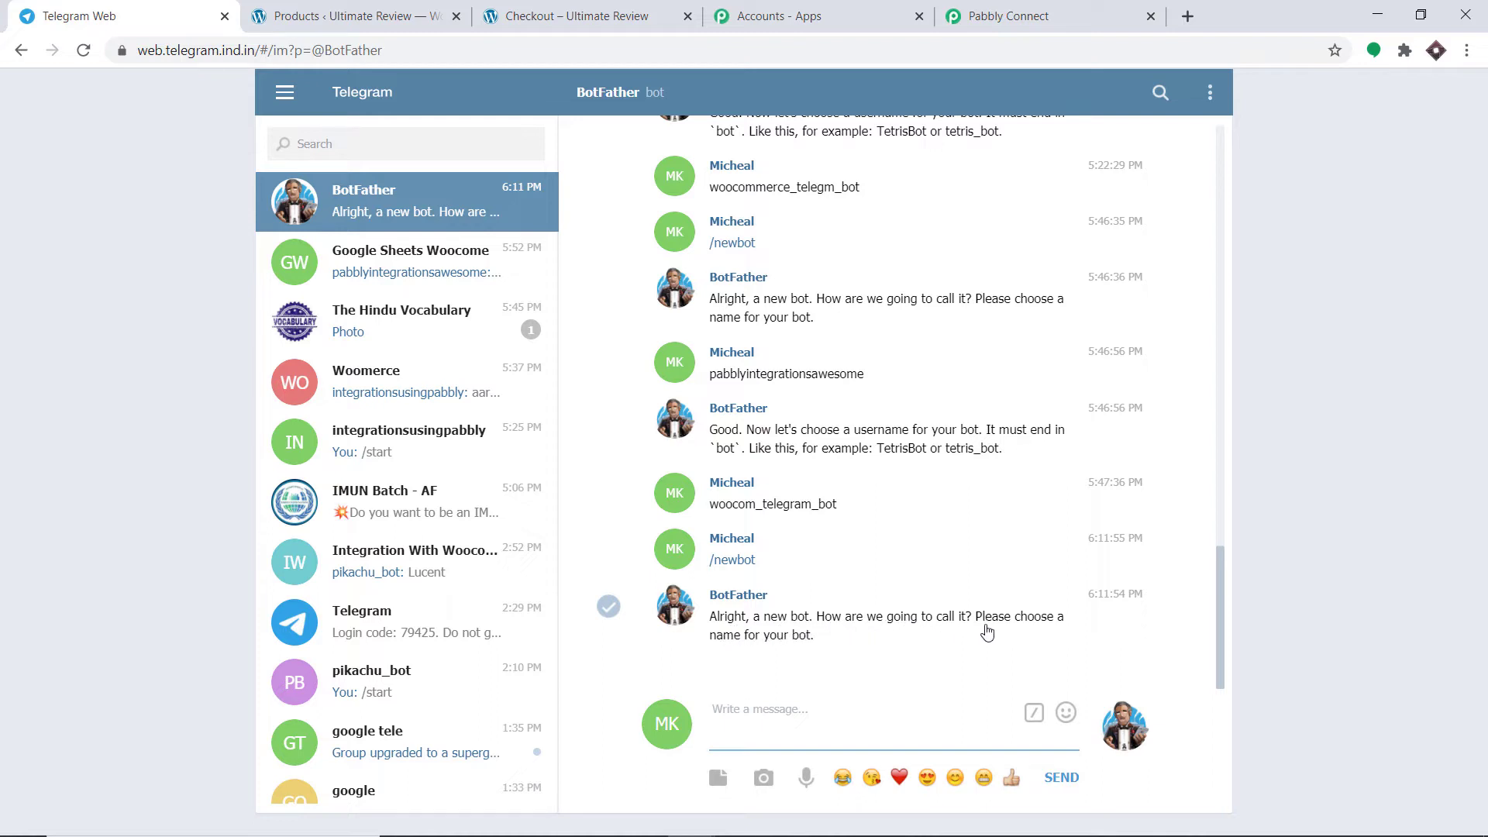
Name the new bot pabblyconnectintegration in the BotFather chat and try the username random123_bot
type("pabblyconnectintegration")
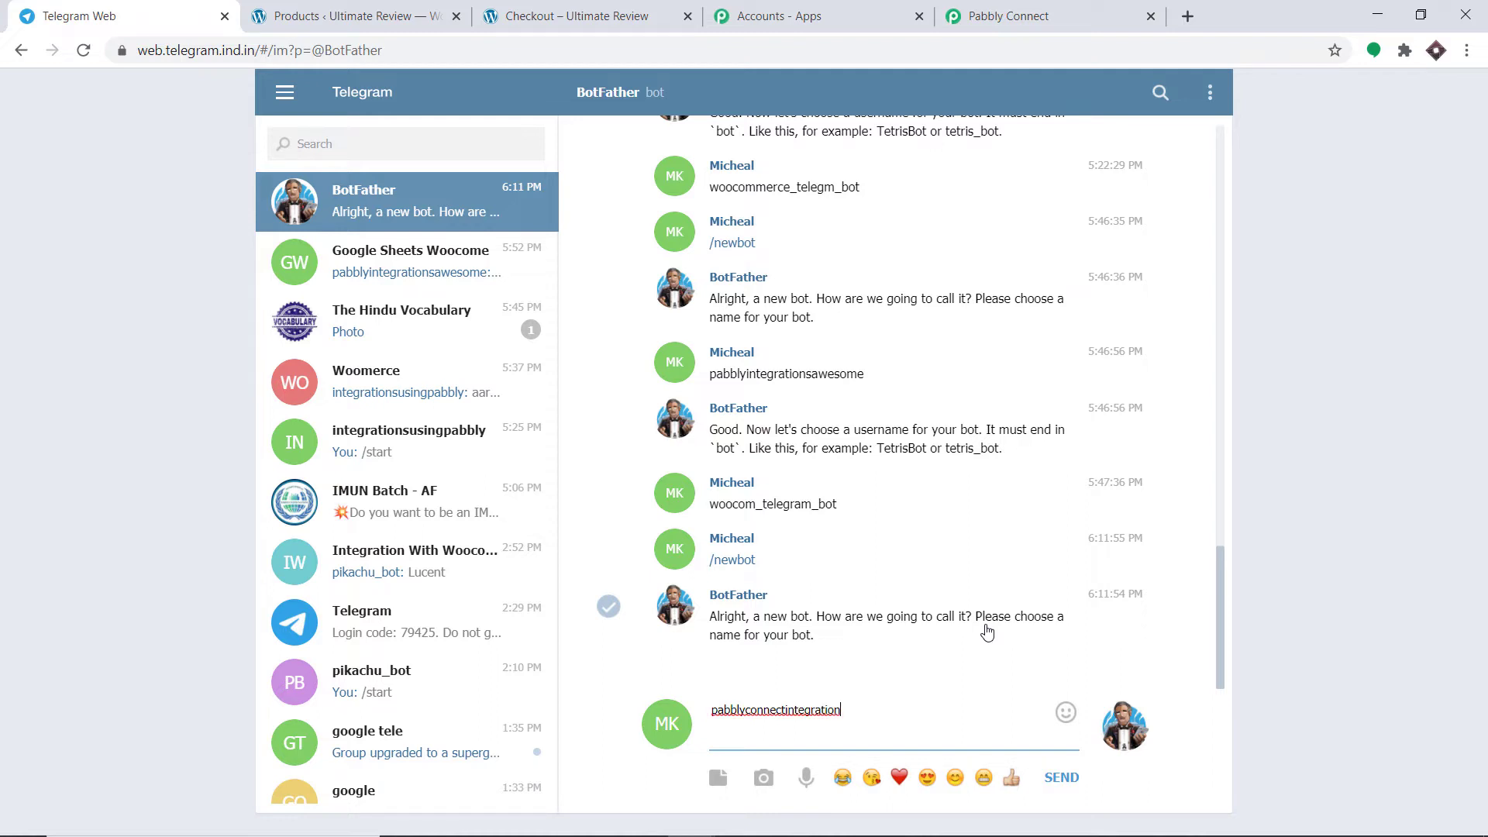
key("Return")
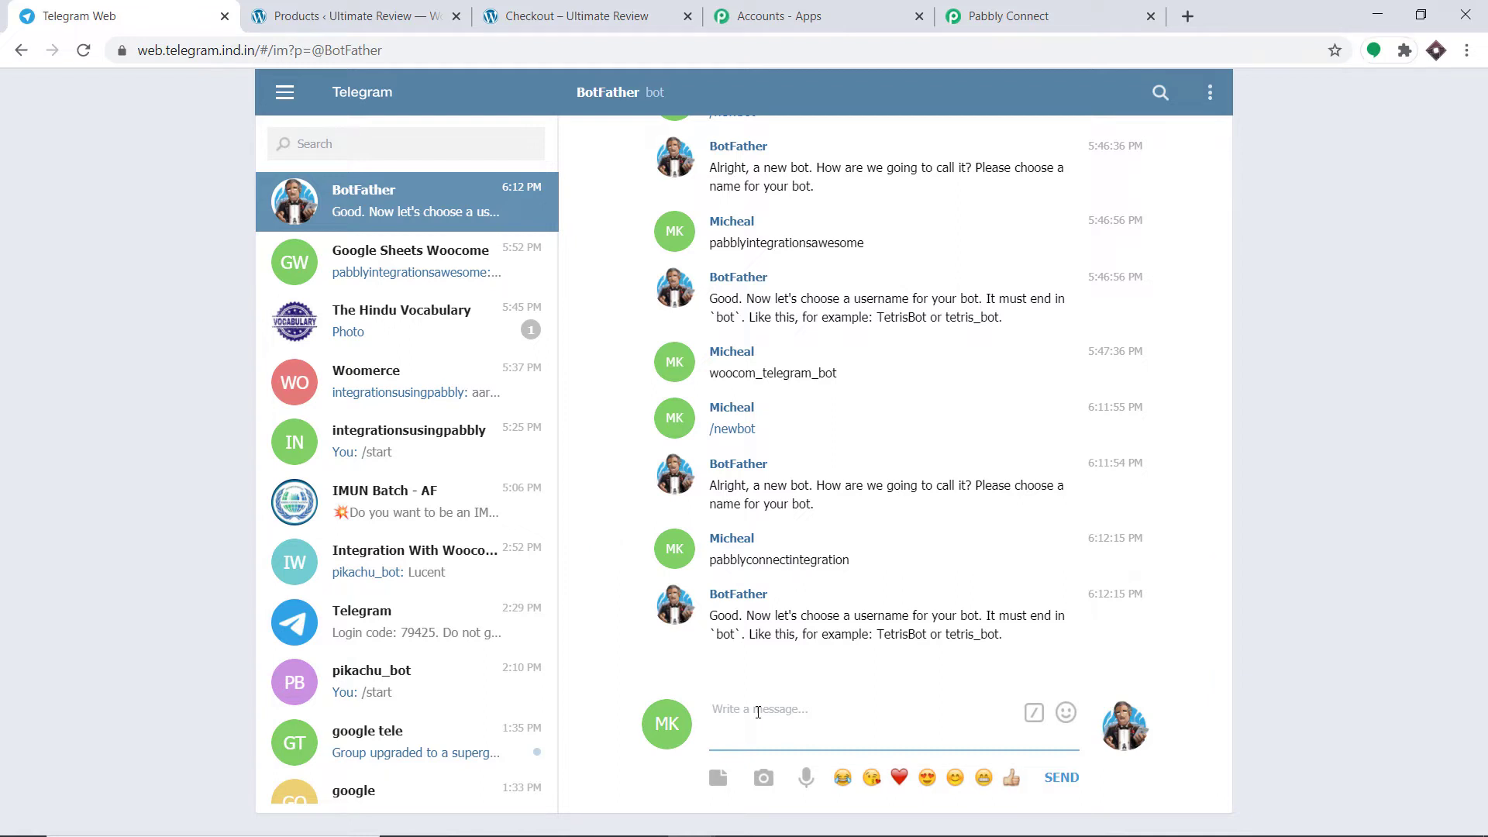
type("random123_bot")
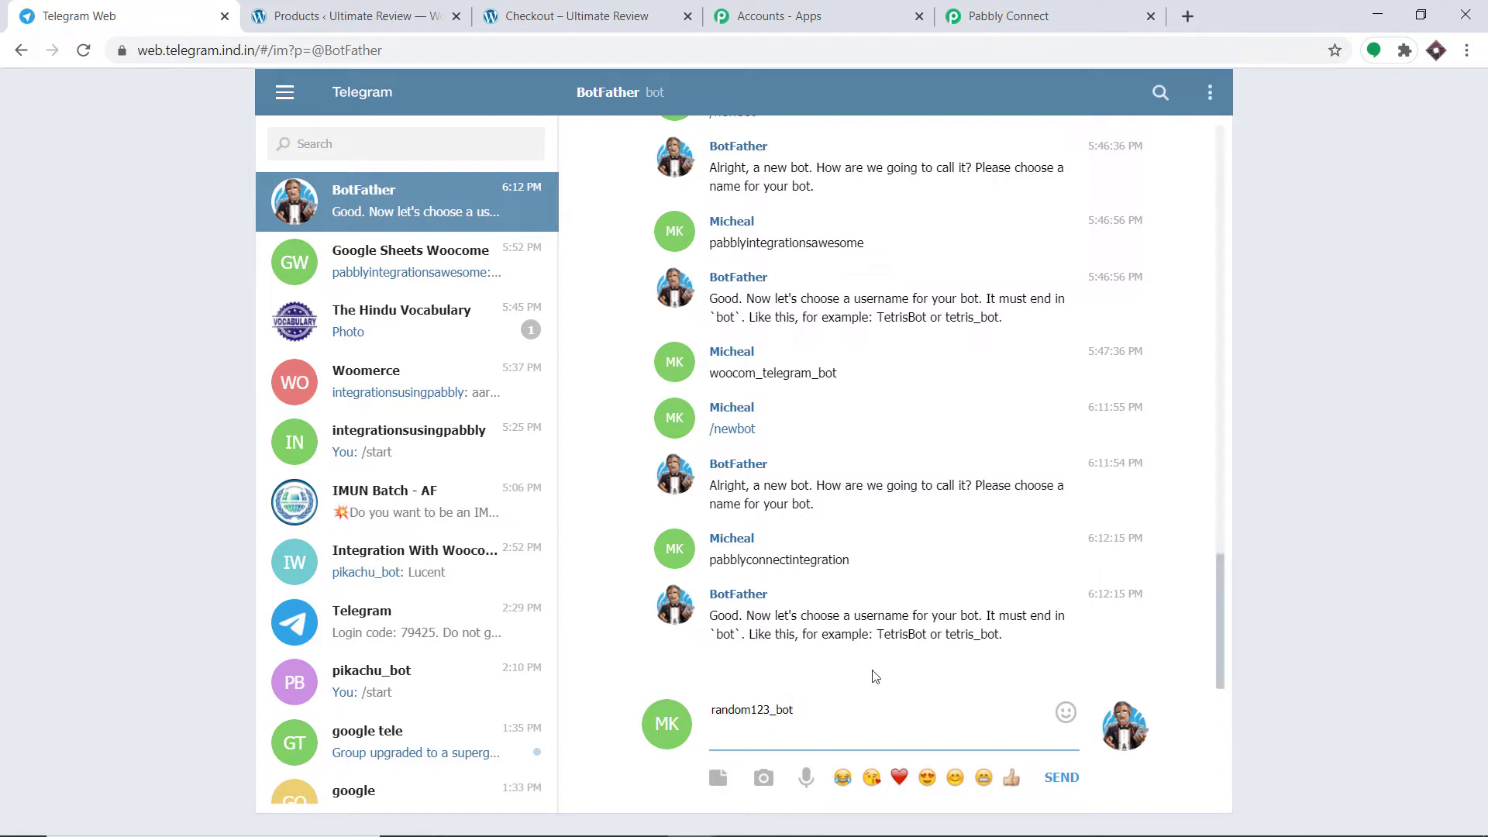
key("Return")
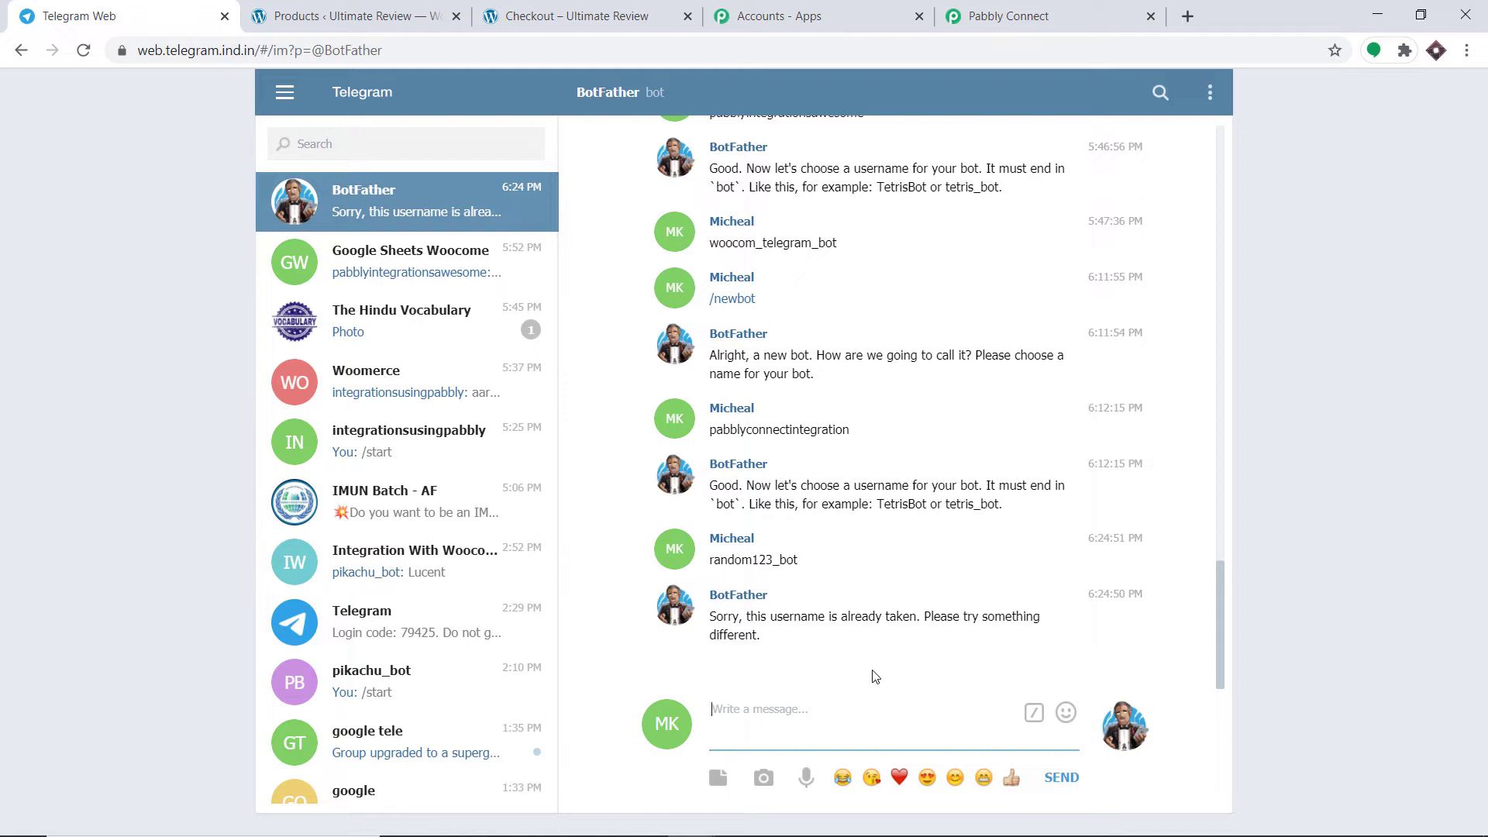
Send BotFather the username woocommercetelegram_bot for the new bot
type("woocommercetelegram")
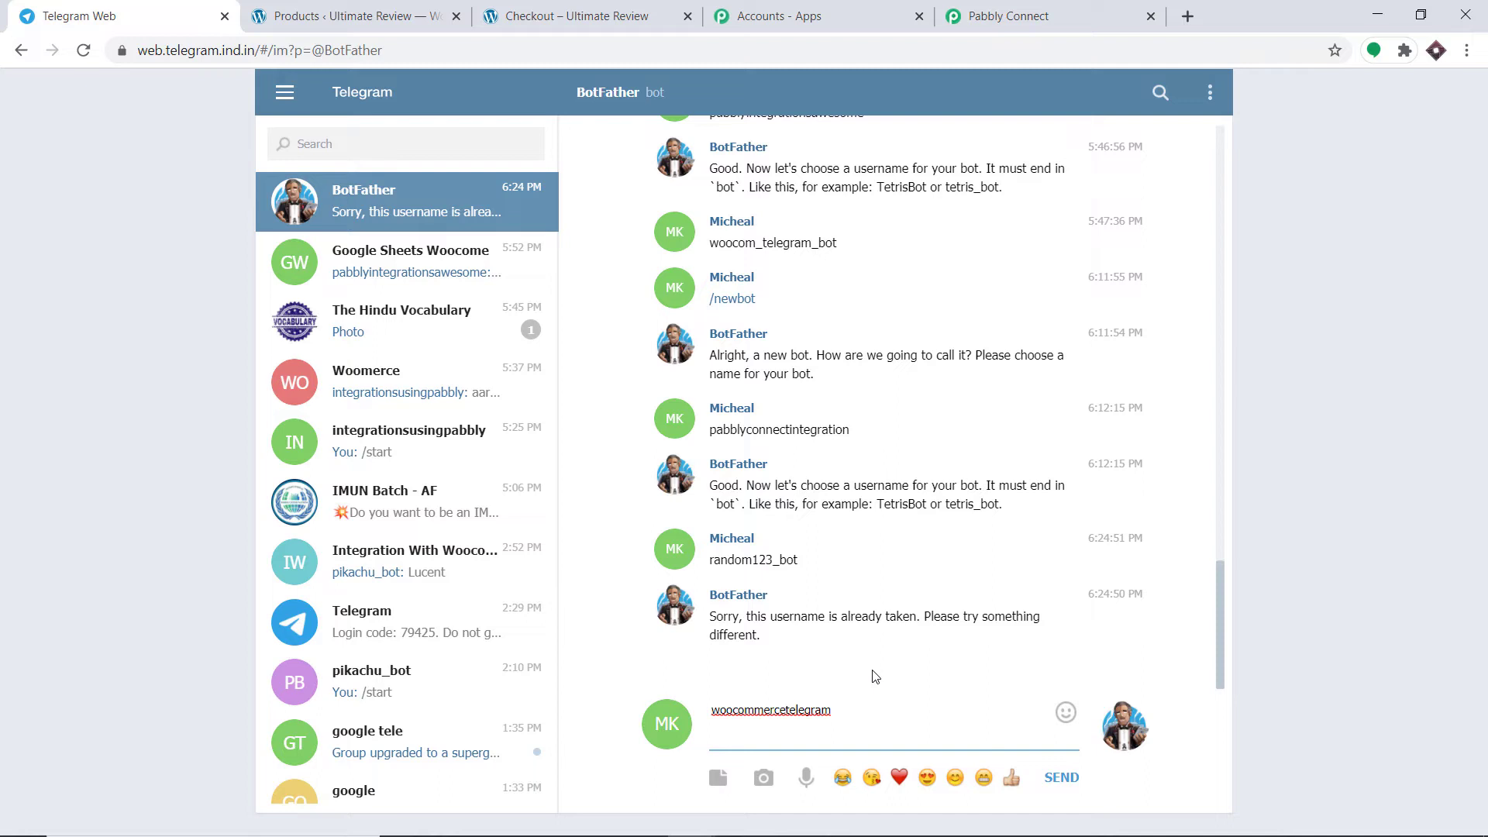
type("_bot")
key("Return")
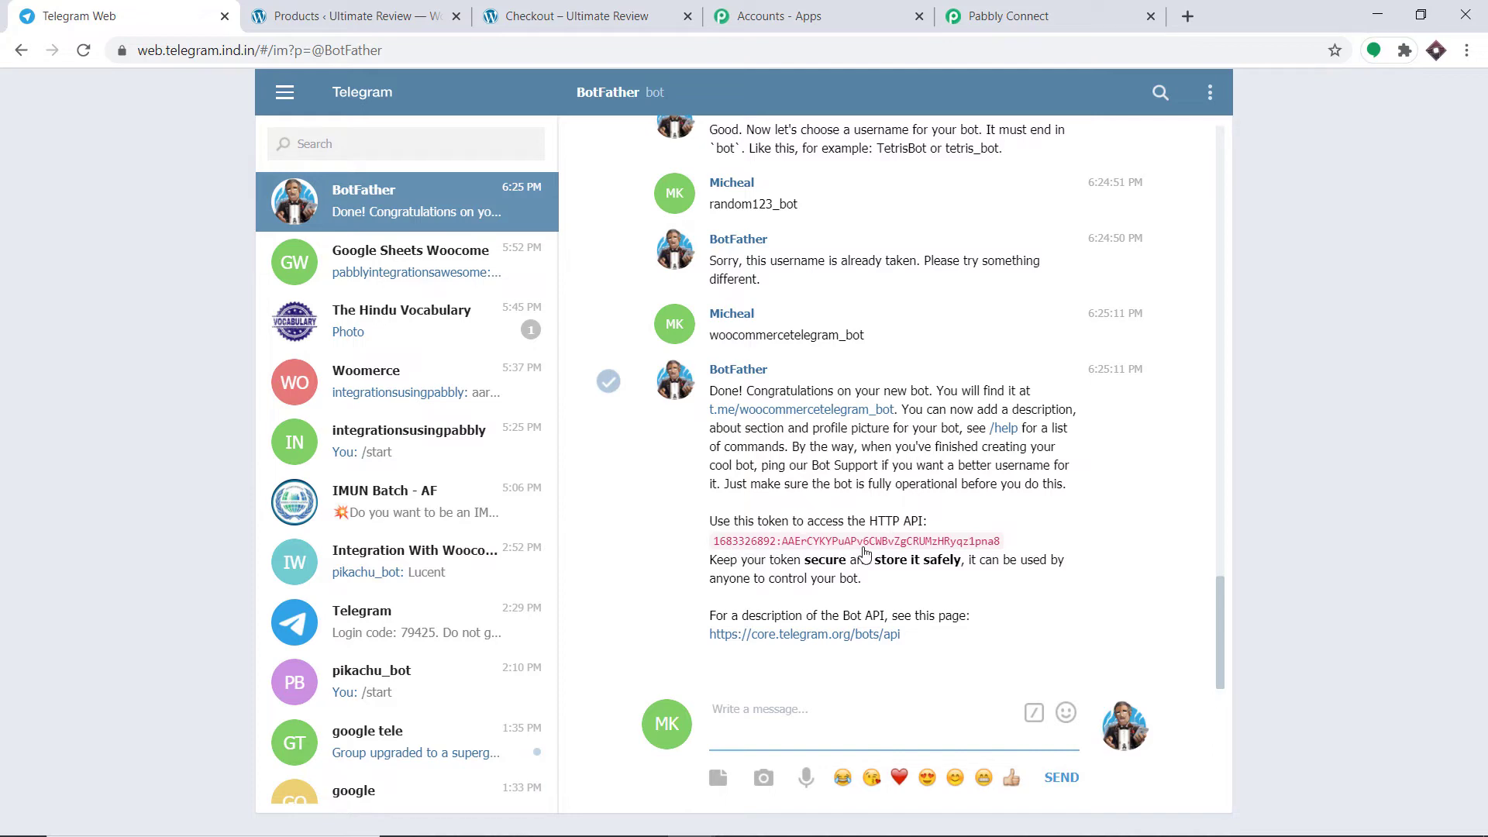
Copy the new bot's HTTP API token from BotFather's message in Telegram Web
left_click(1008, 16)
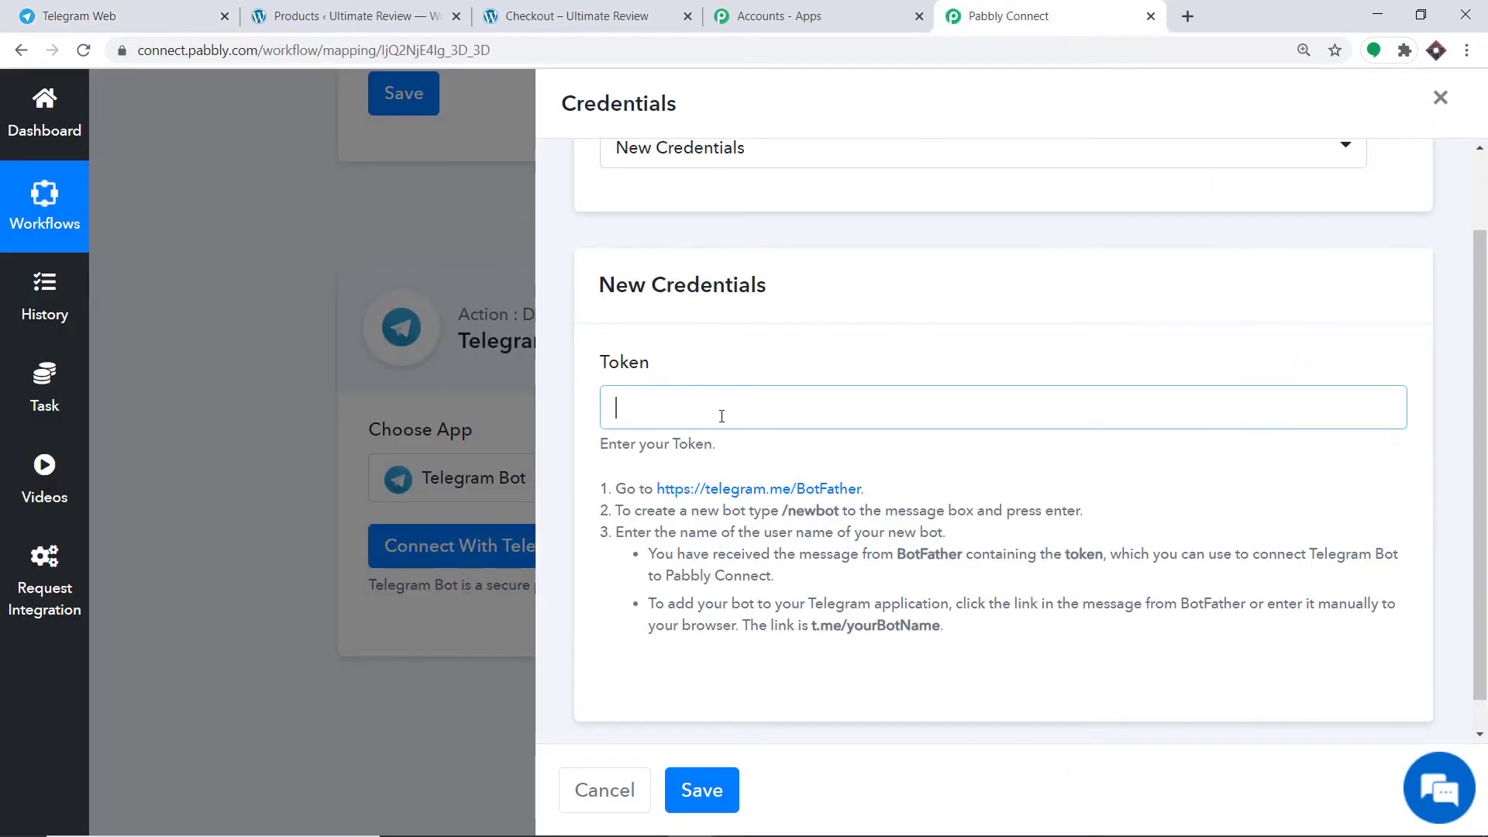
left_click(136, 7)
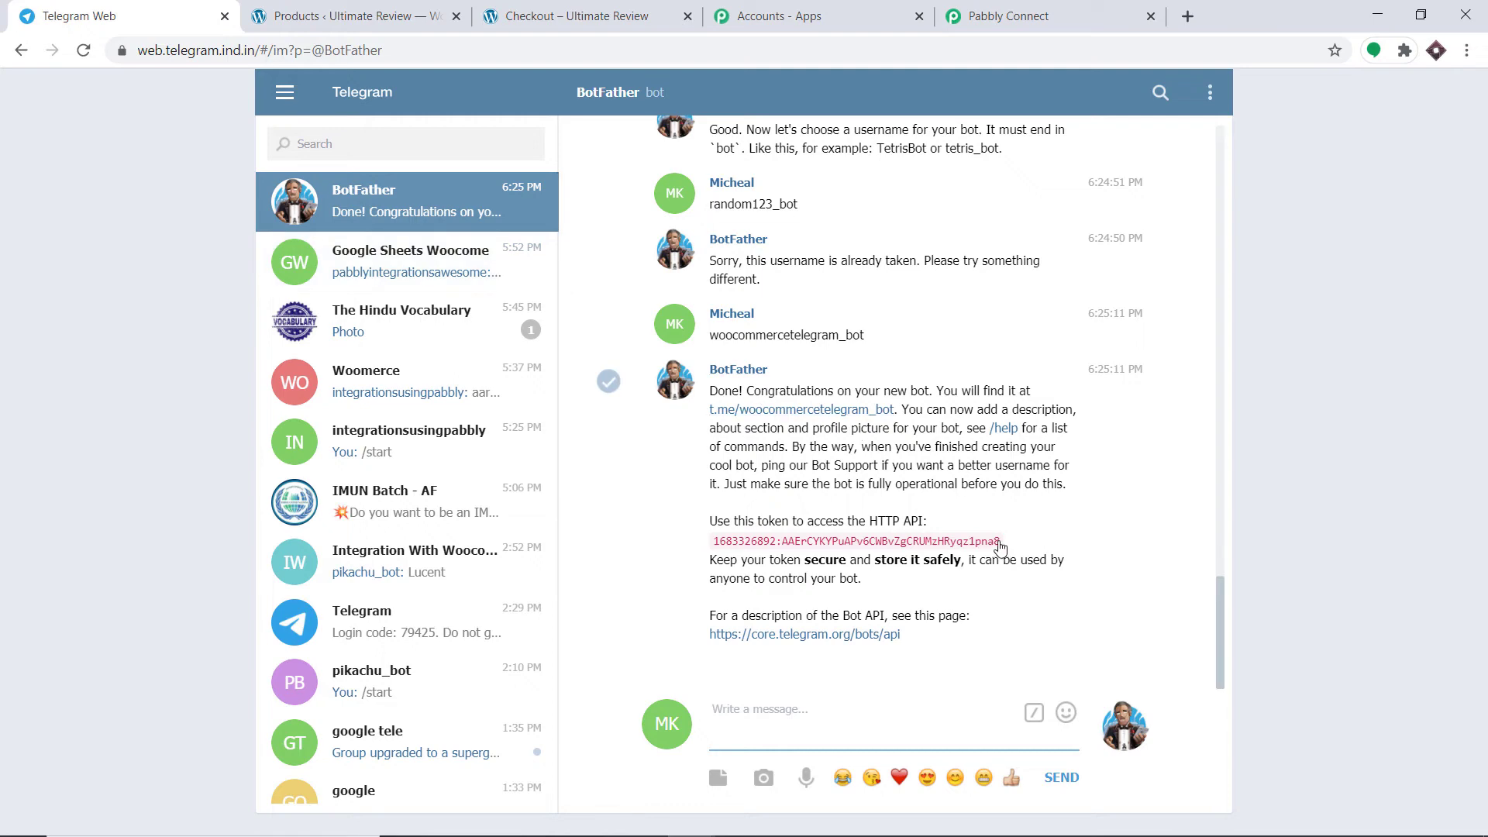
left_click_drag(1001, 541, 713, 543)
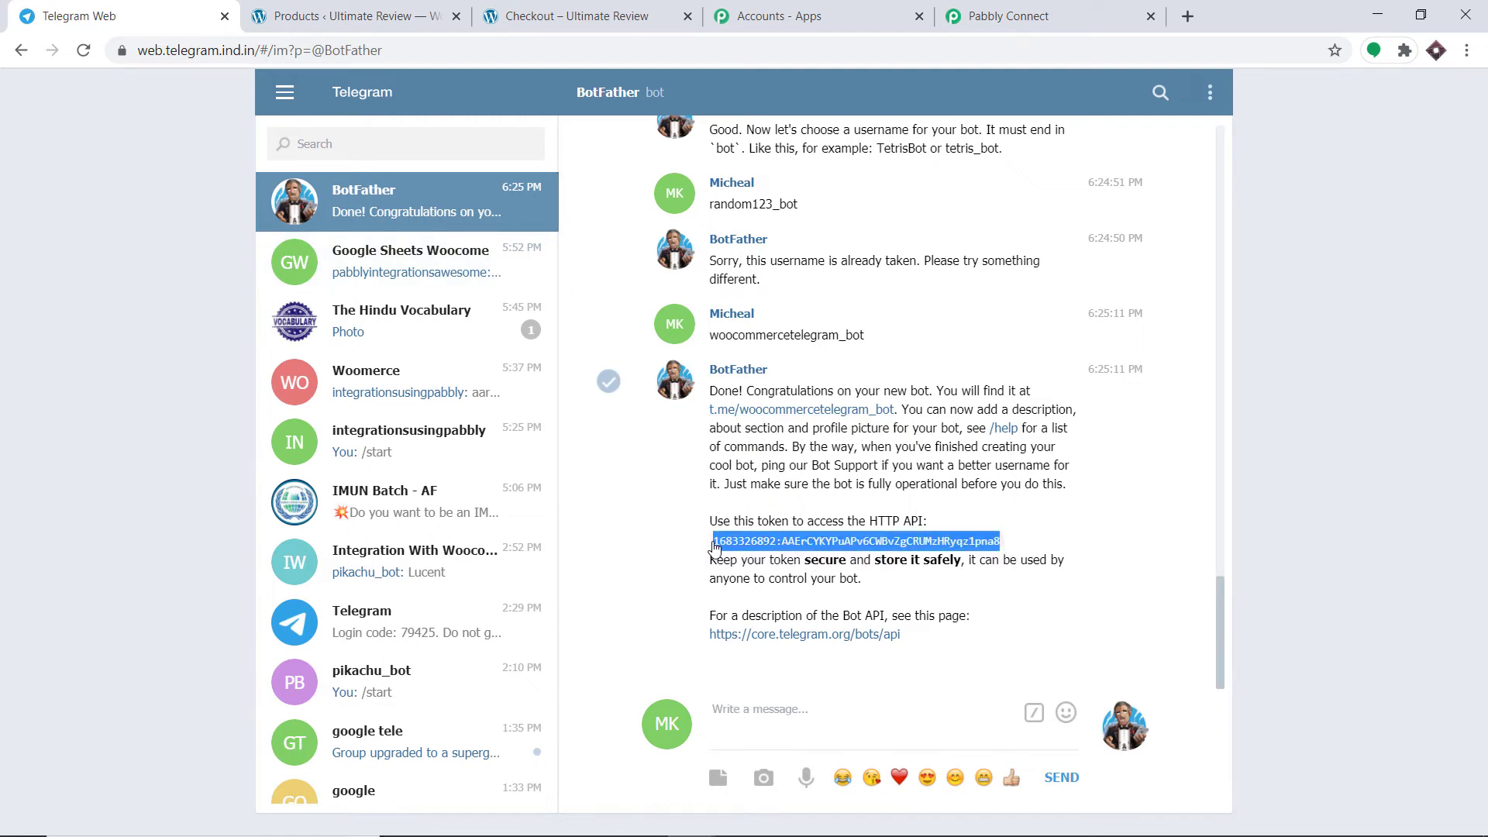
right_click(736, 542)
left_click(756, 552)
Switch to Pabbly Connect, paste the bot token into the Token field, and save the new credentials
left_click(1007, 15)
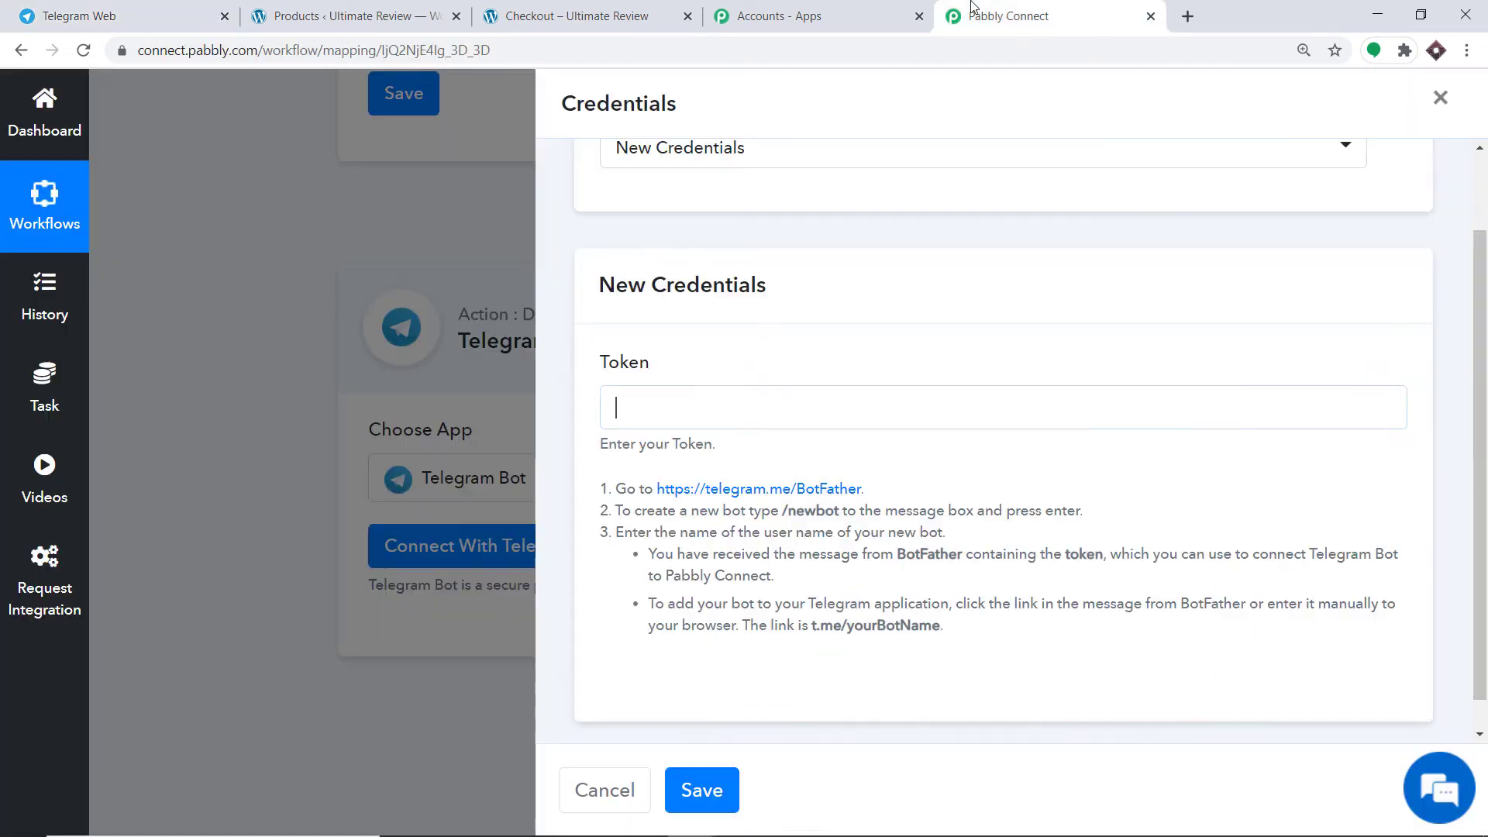
right_click(695, 411)
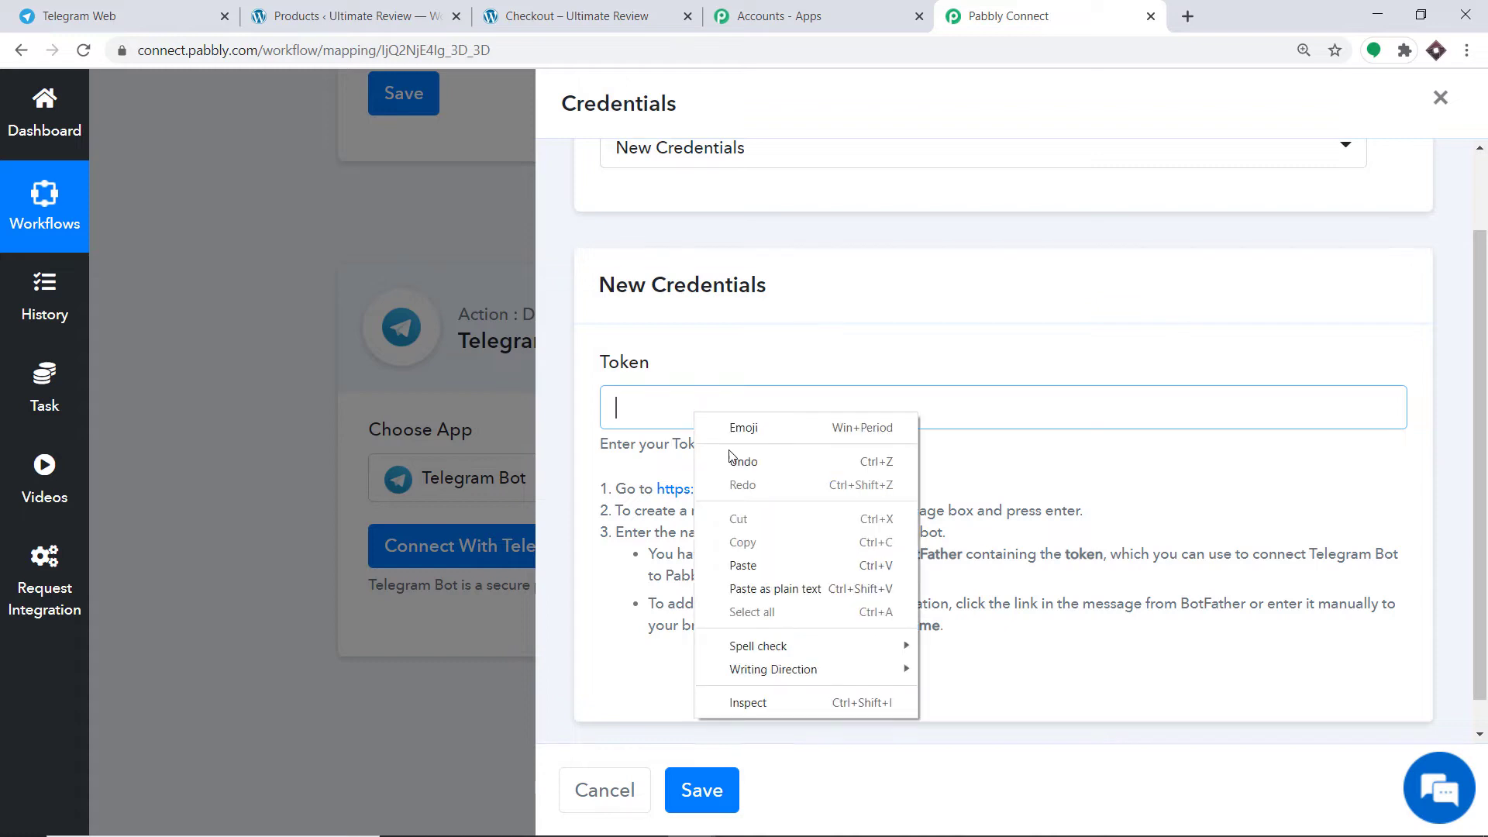
left_click(758, 564)
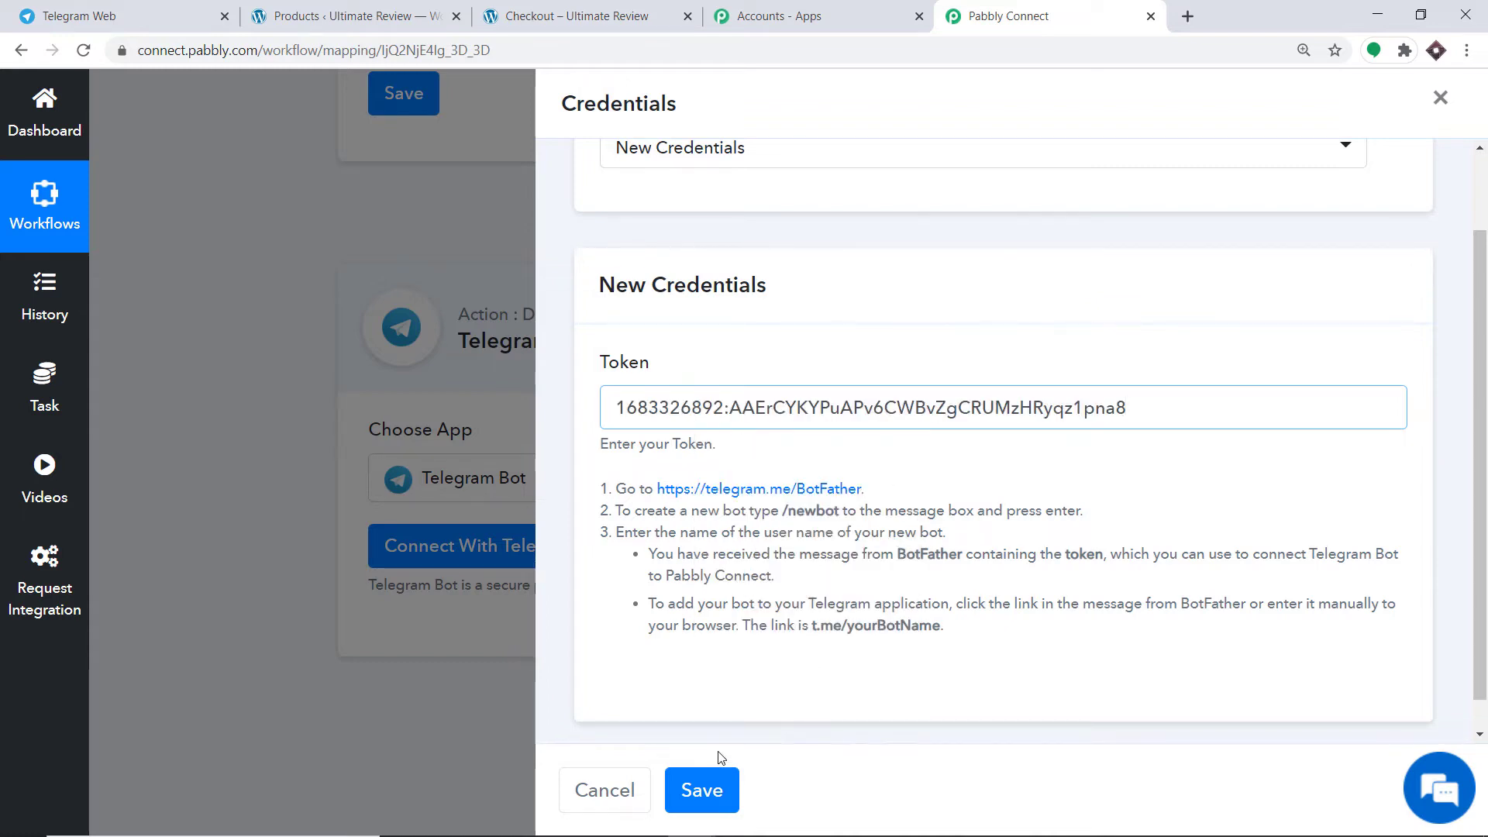
left_click(700, 789)
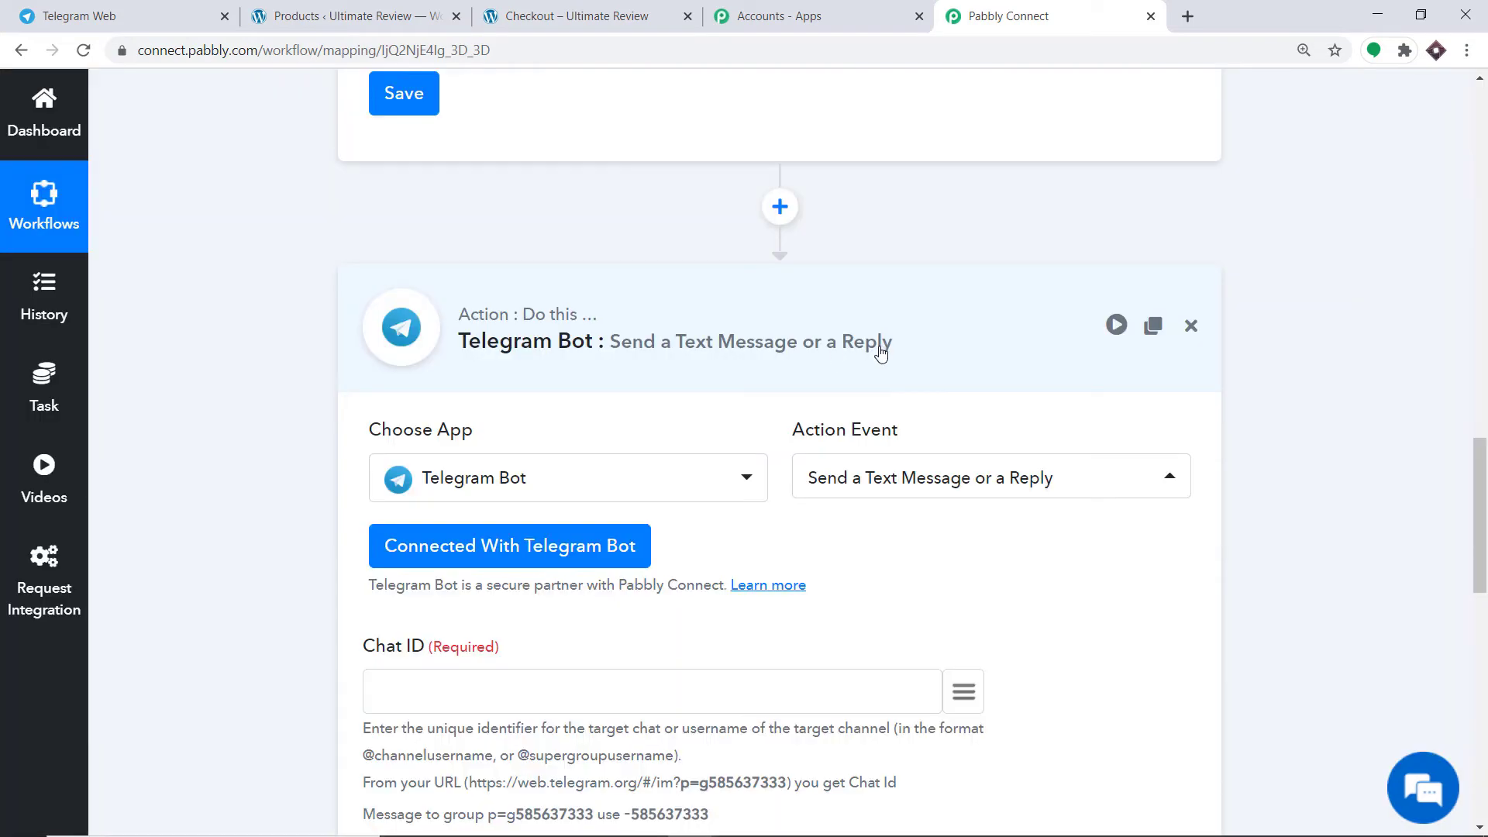
Look through the Telegram Bot action's fields, from Chat ID and Text Message down to Disable Link Previews and Simple Response
scroll(882, 349, "down", 3)
scroll(884, 354, "down", 5)
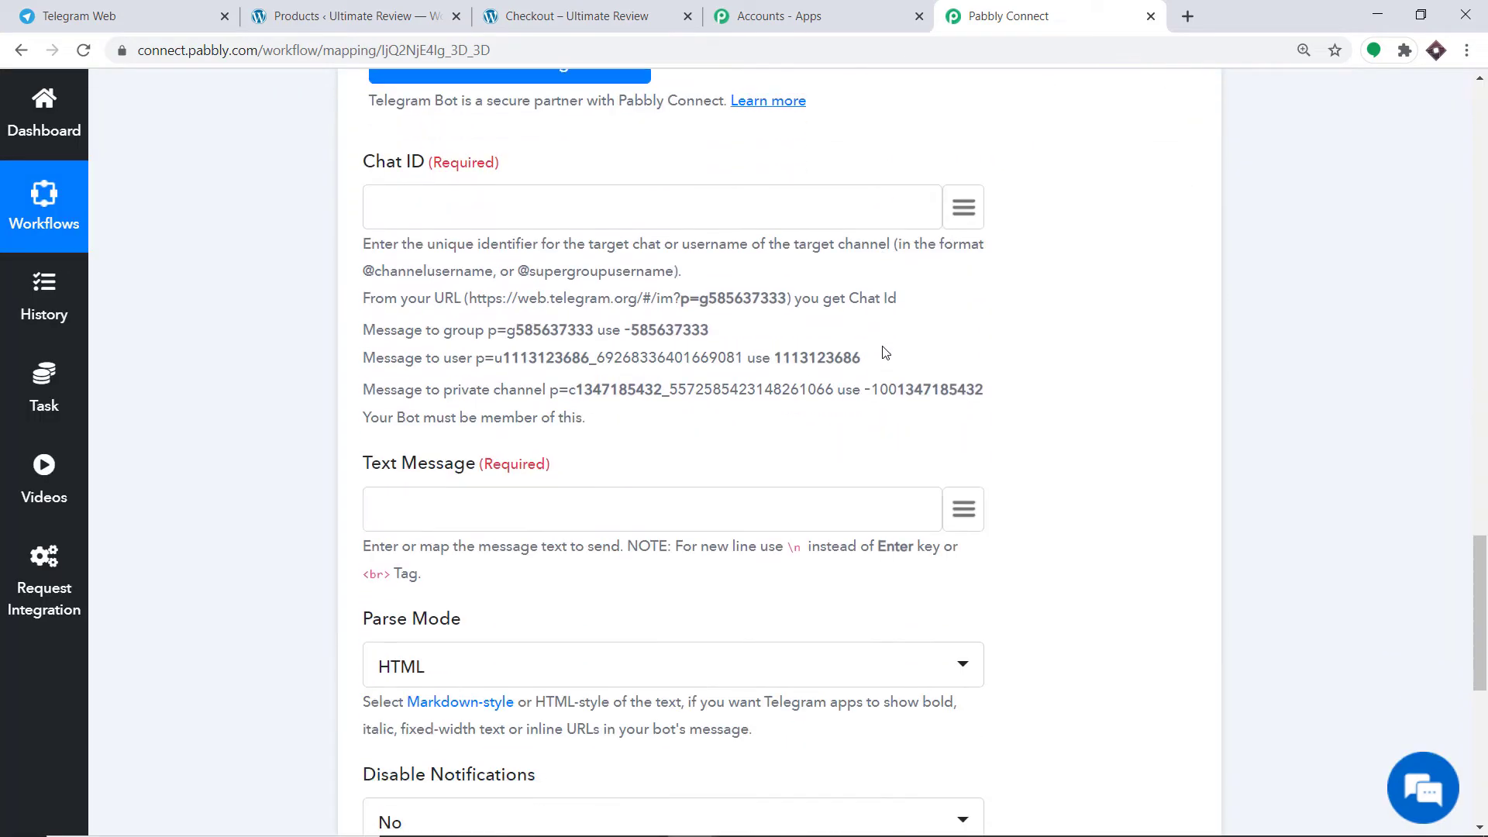
scroll(885, 352, "down", 4)
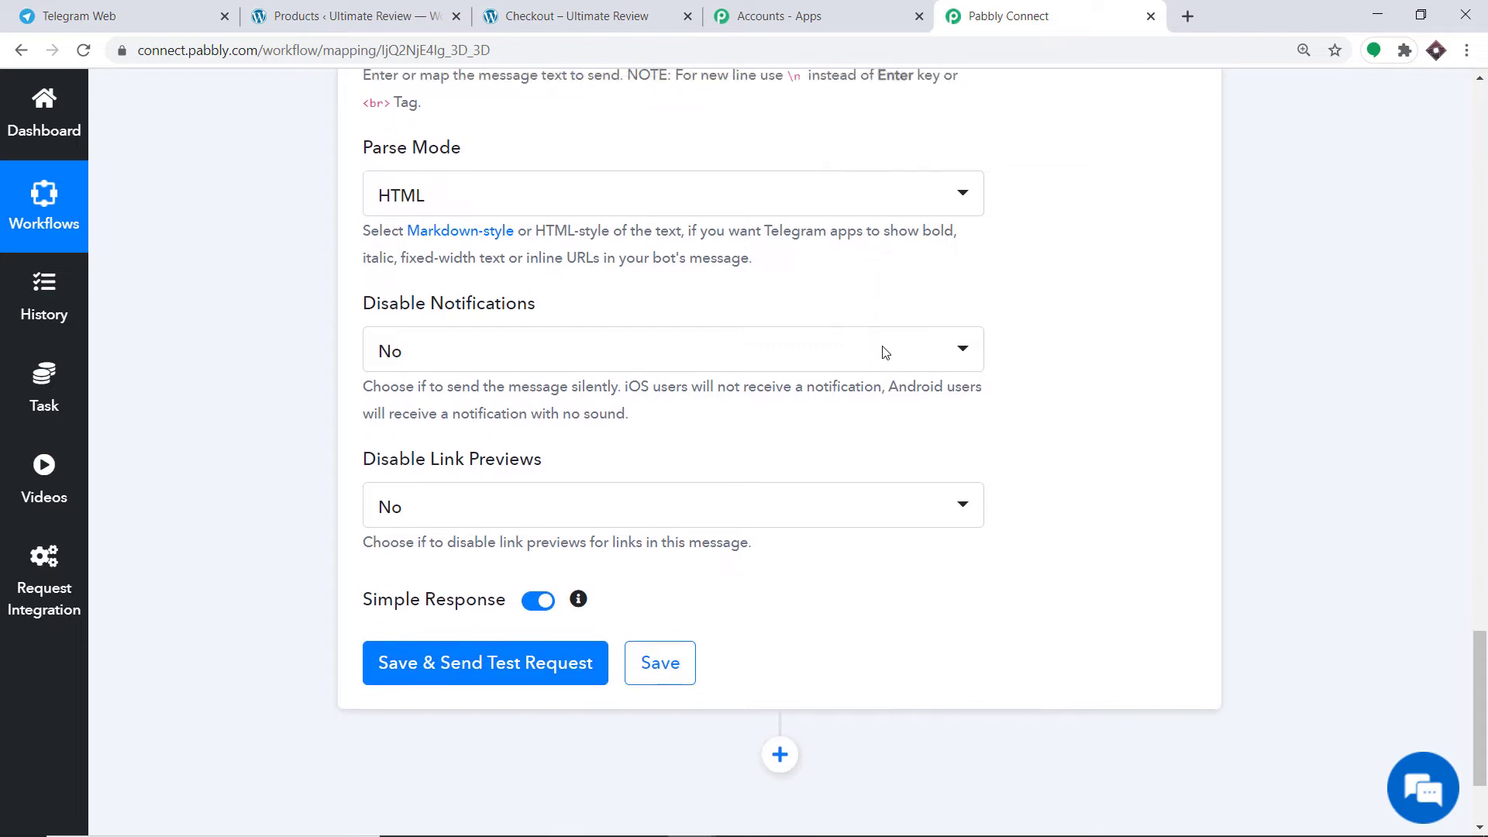
scroll(885, 352, "up", 7)
scroll(885, 353, "up", 2)
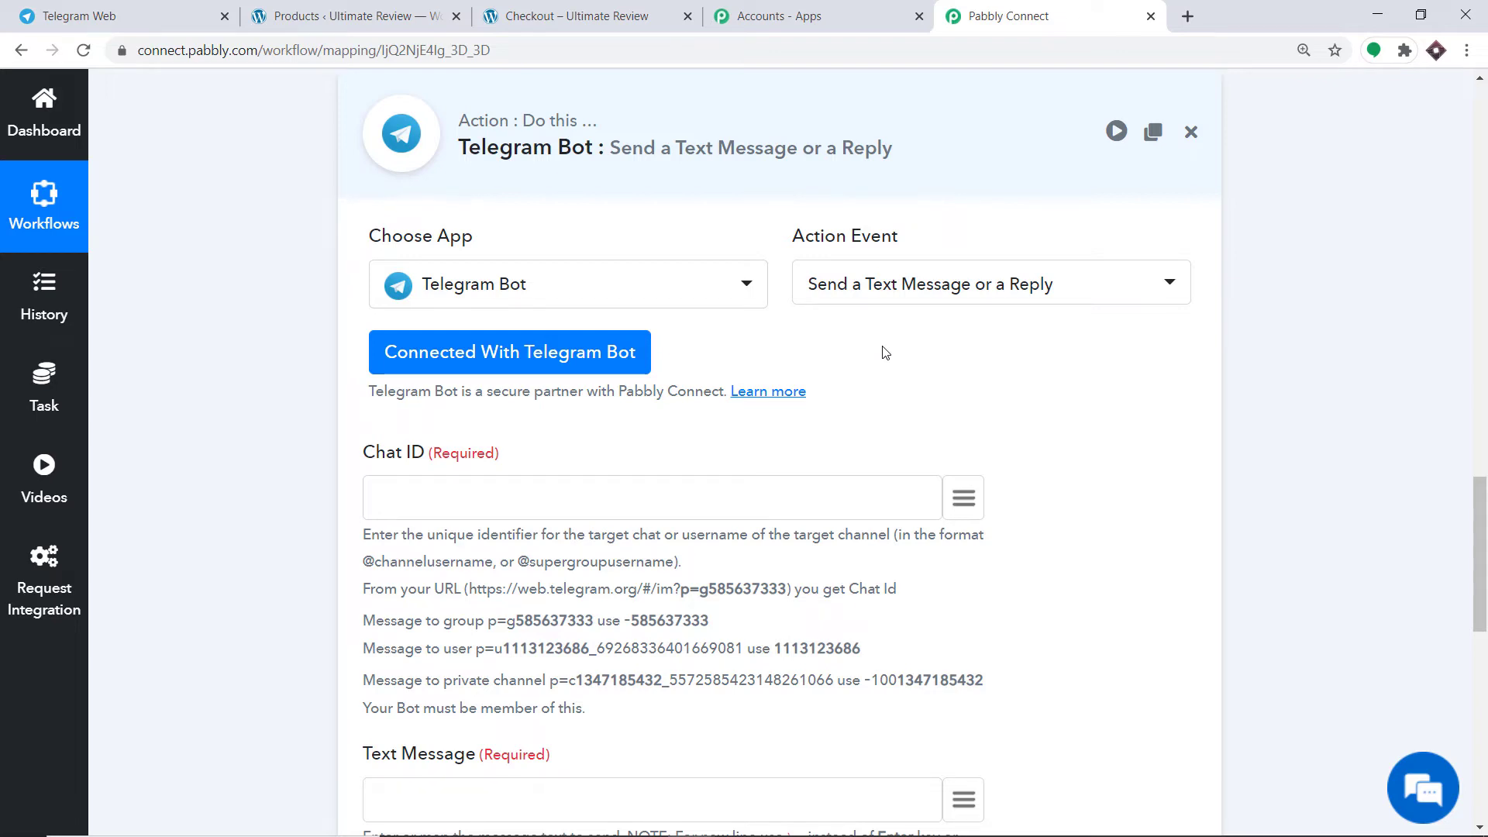
scroll(881, 352, "down", 1)
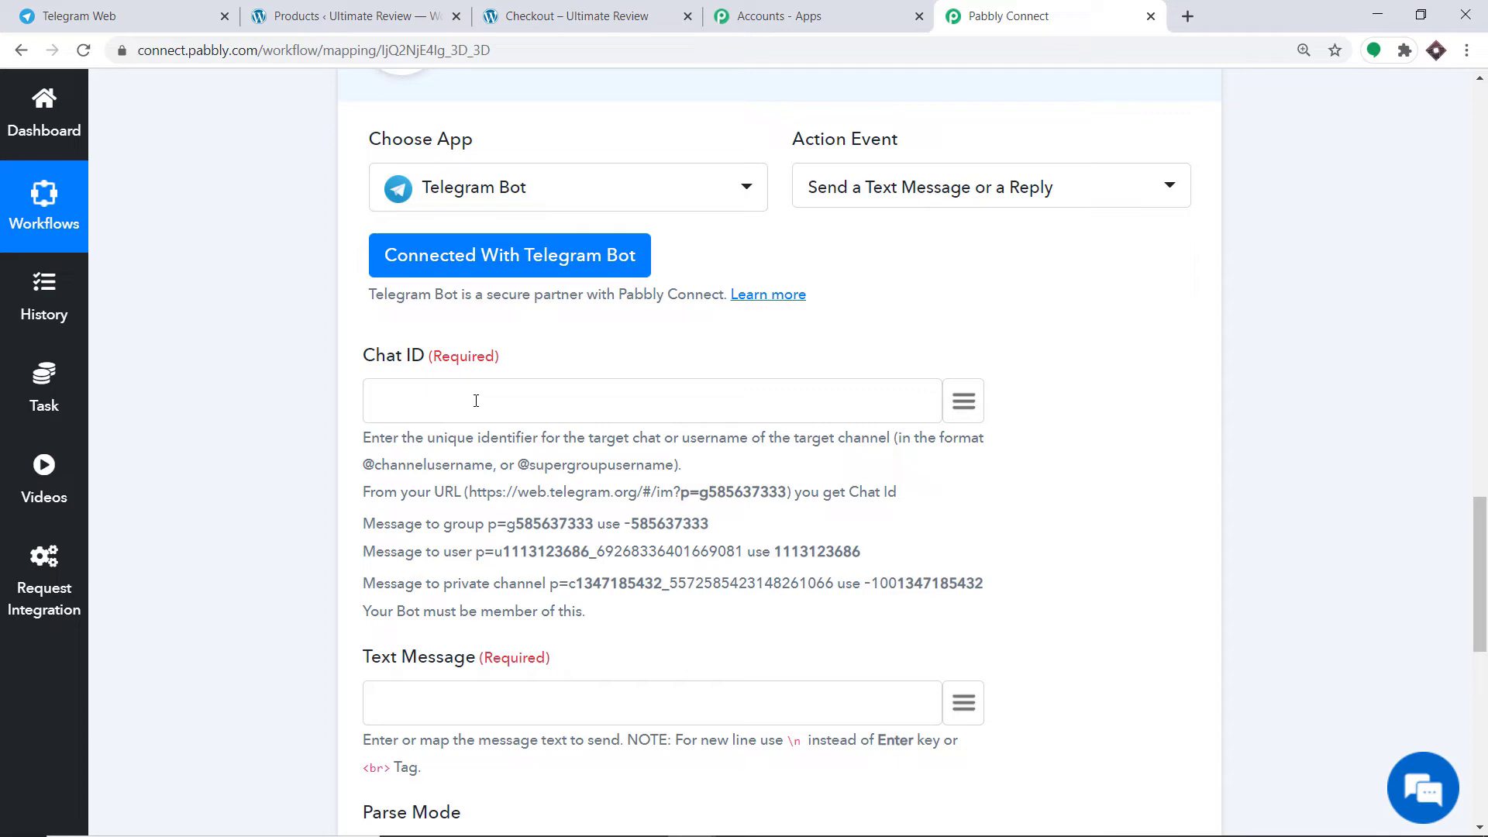
left_click(86, 16)
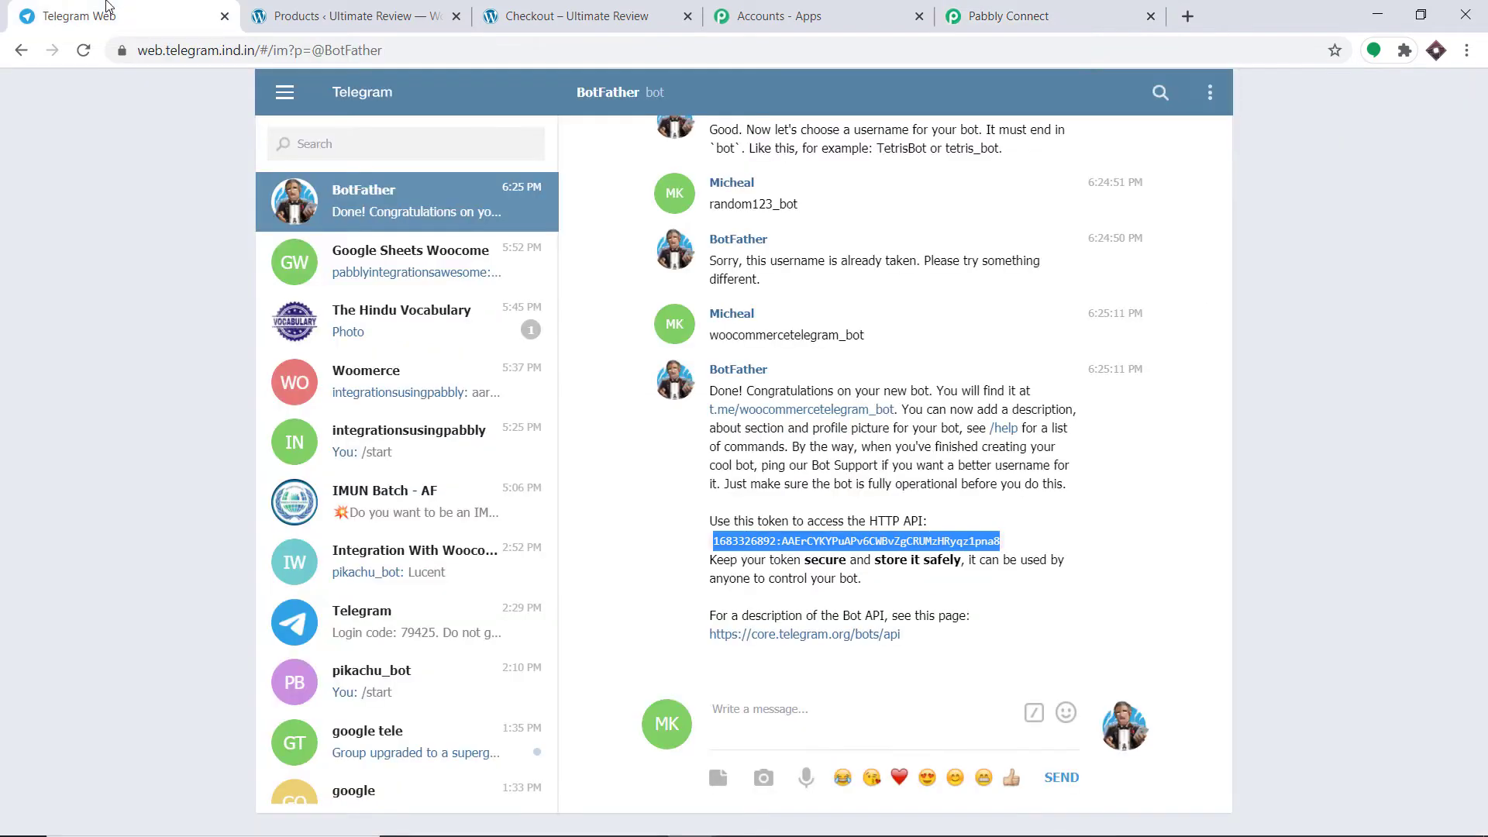
left_click(286, 94)
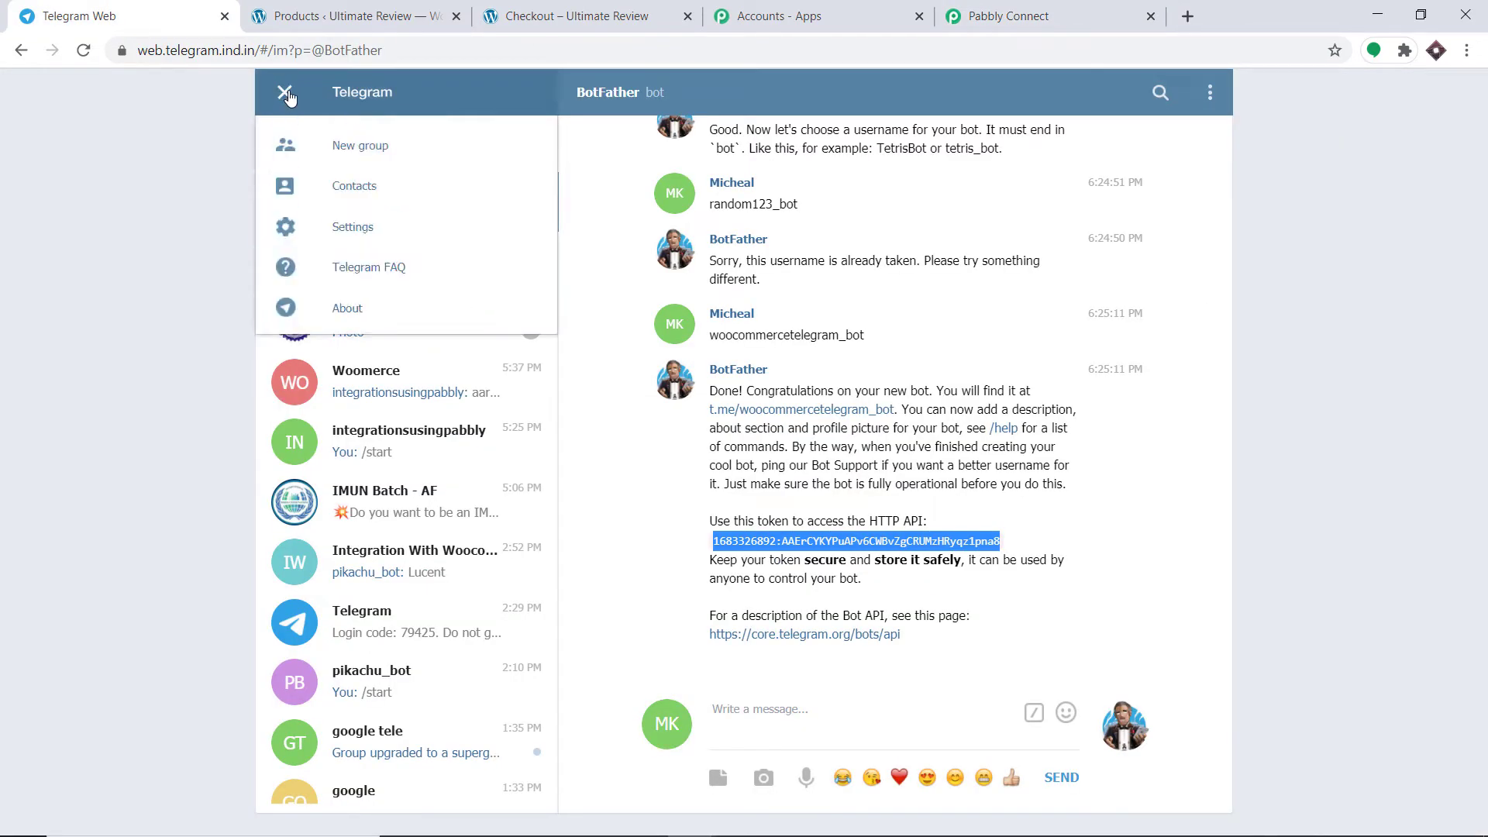
left_click(319, 143)
left_click(618, 197)
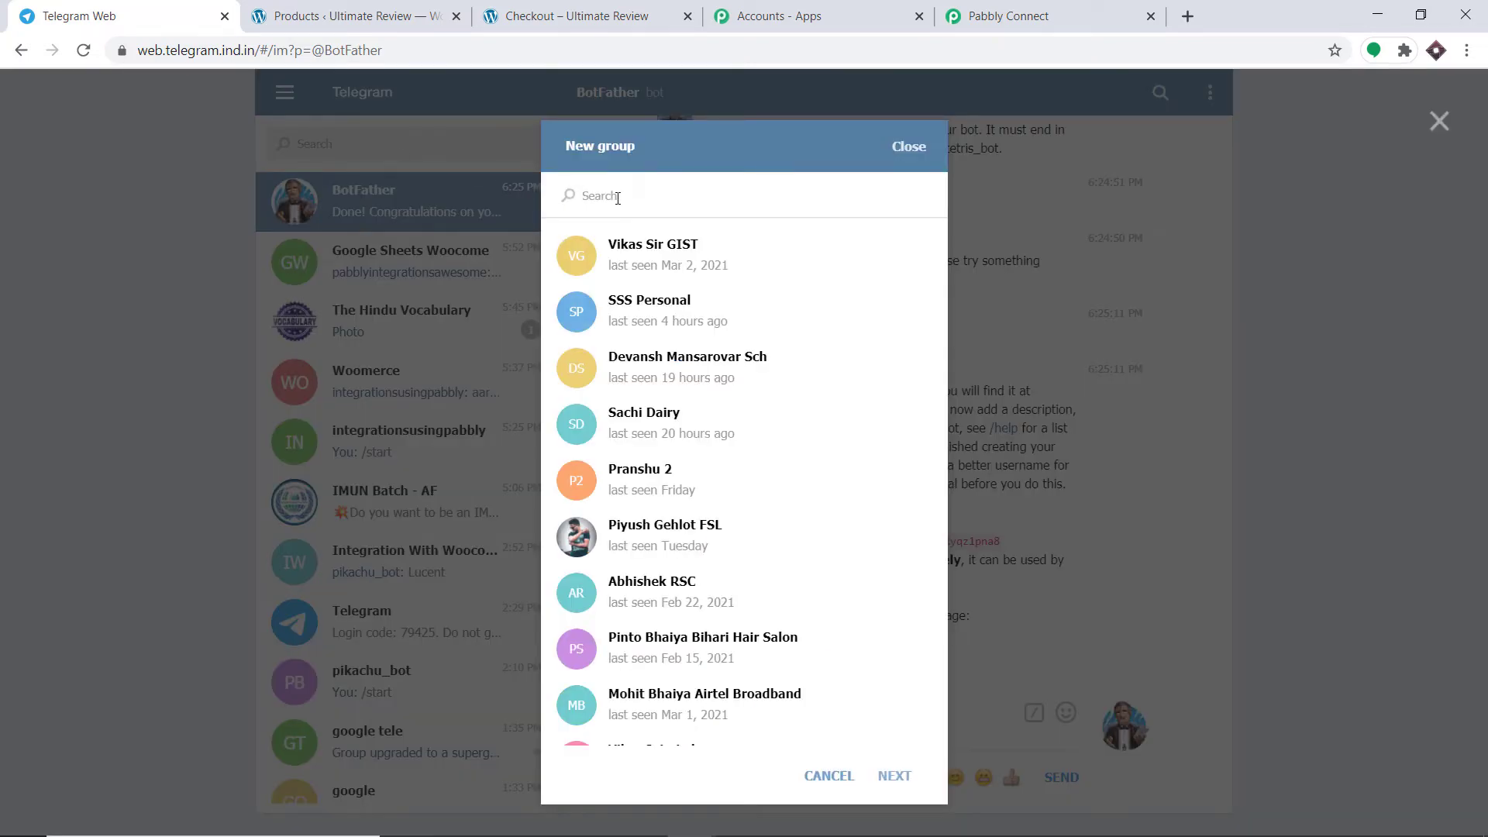
type("p")
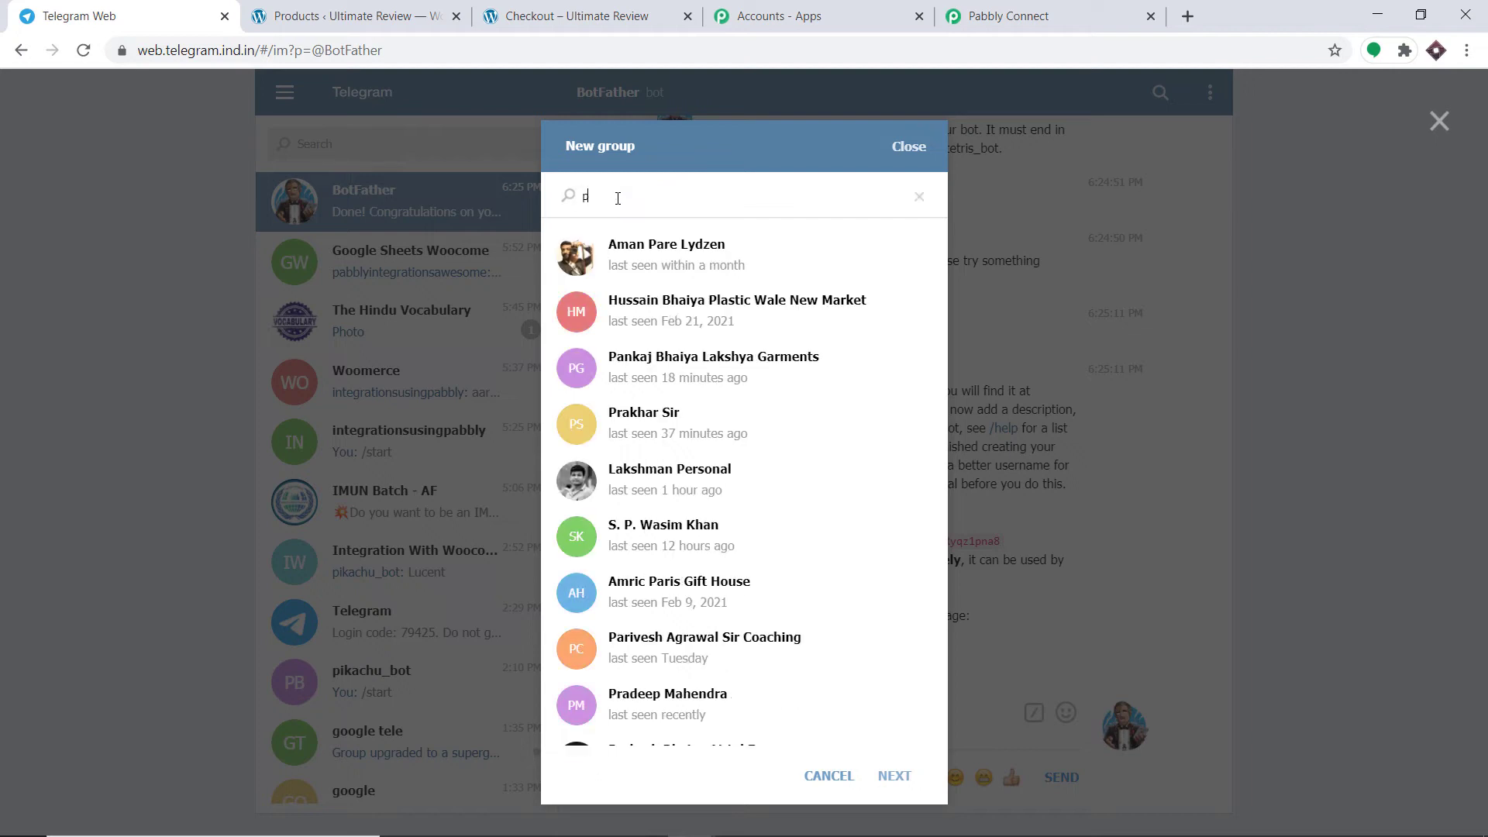
type("abbl")
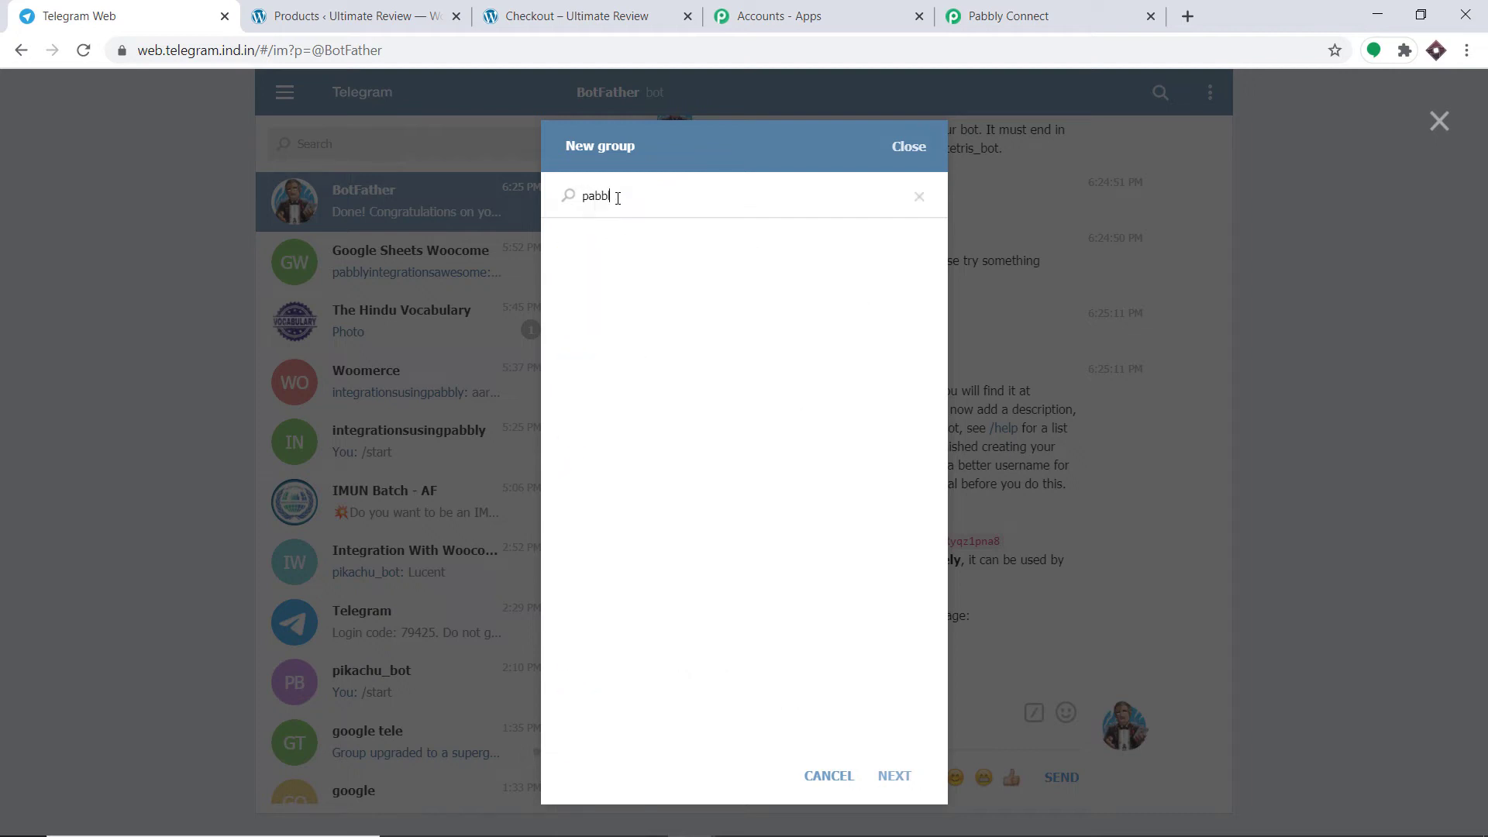
type("yconnect")
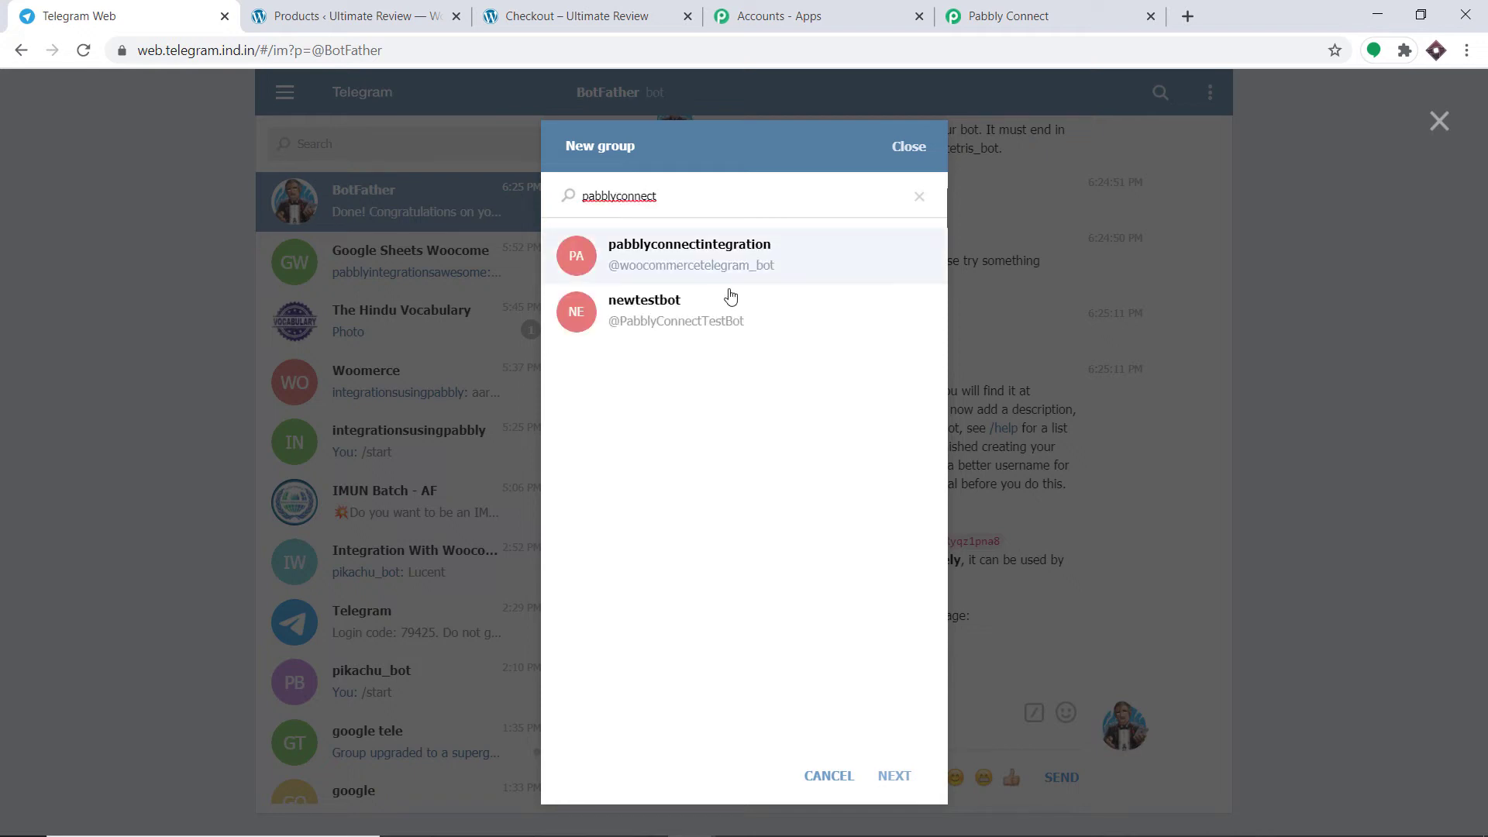
left_click(727, 254)
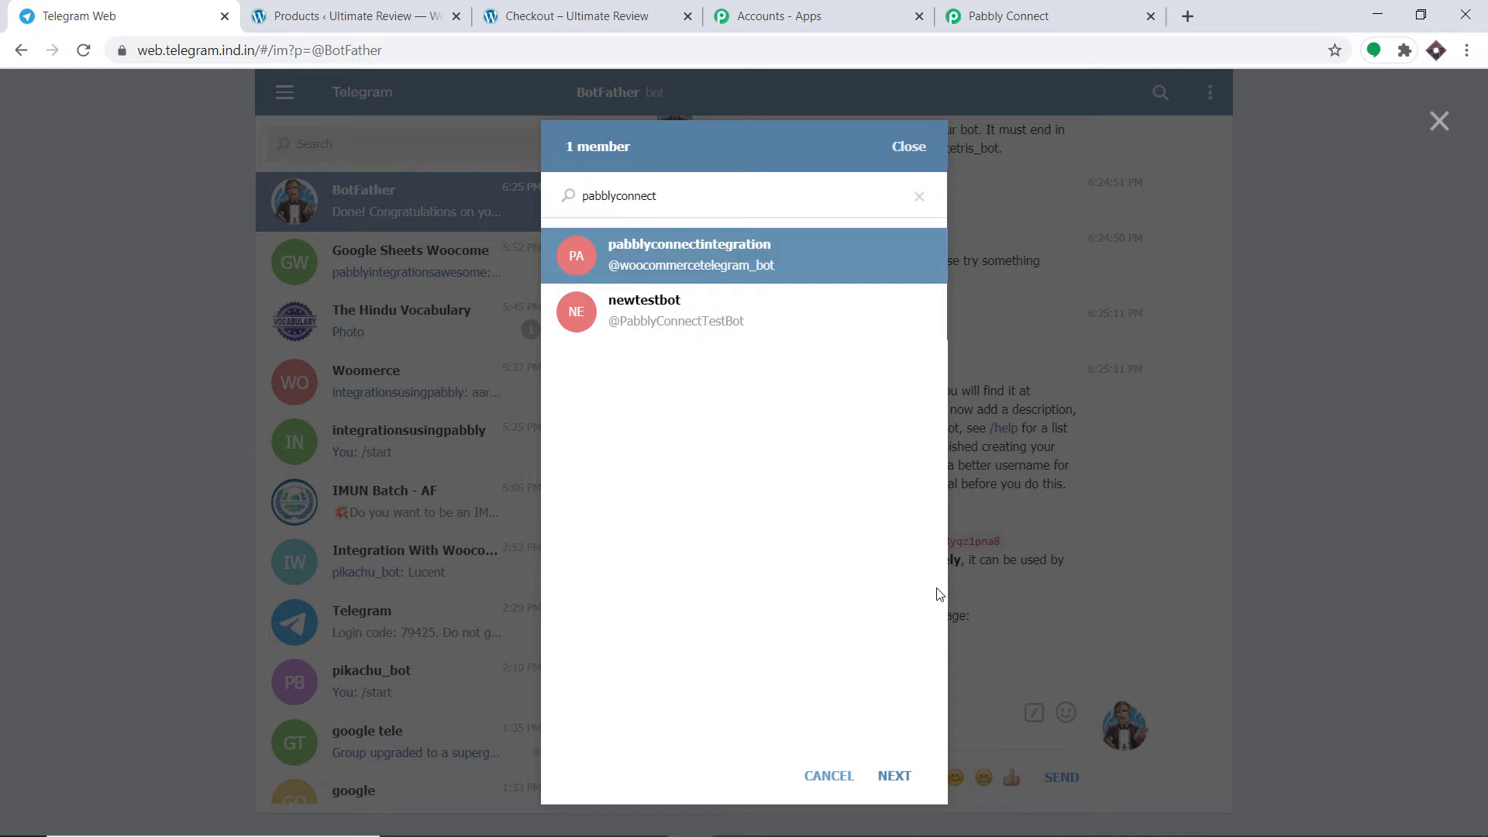
left_click(897, 776)
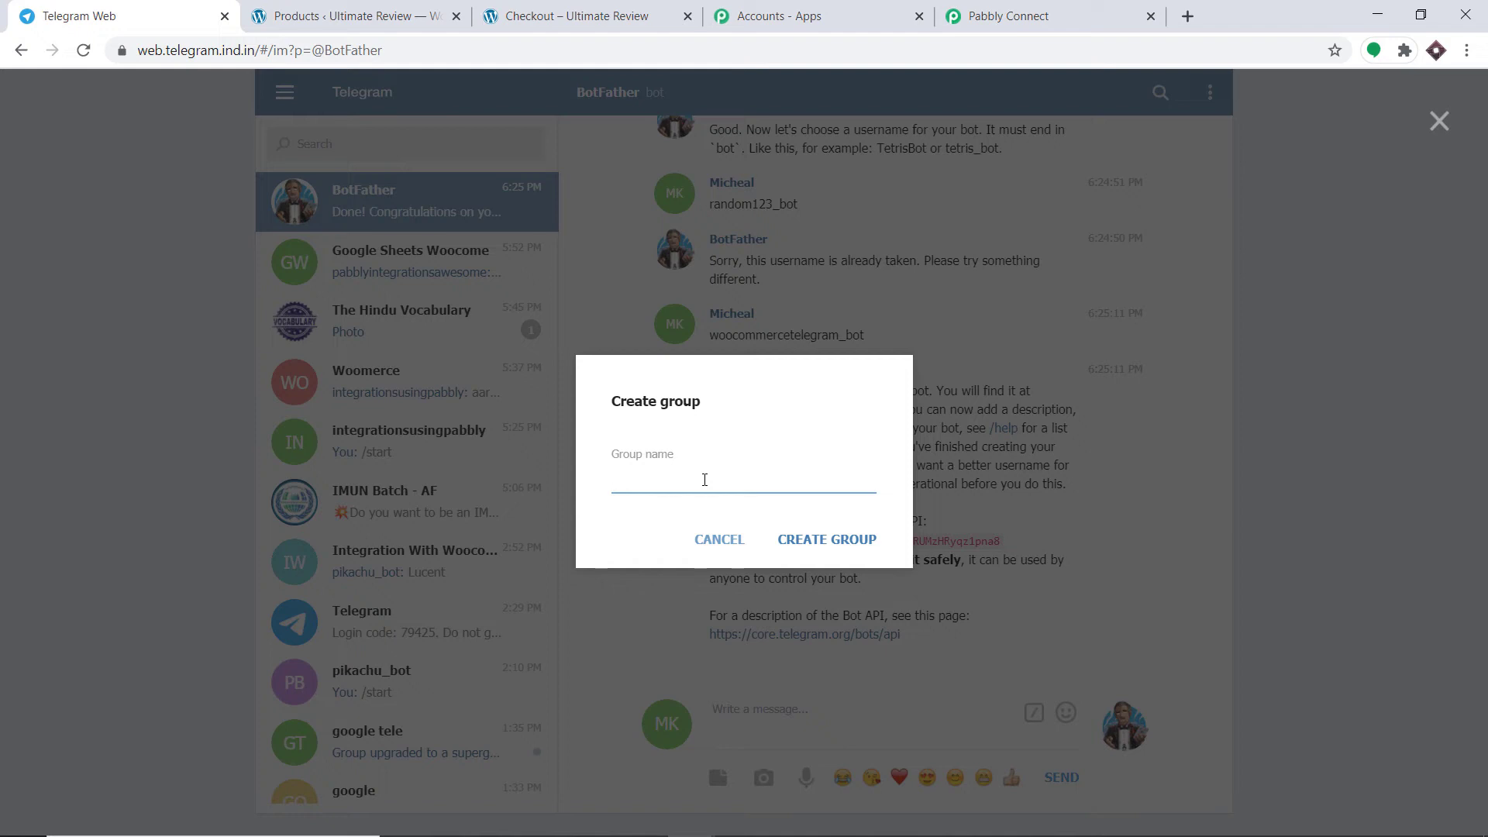
type("WooCommerce Order Data")
left_click(850, 547)
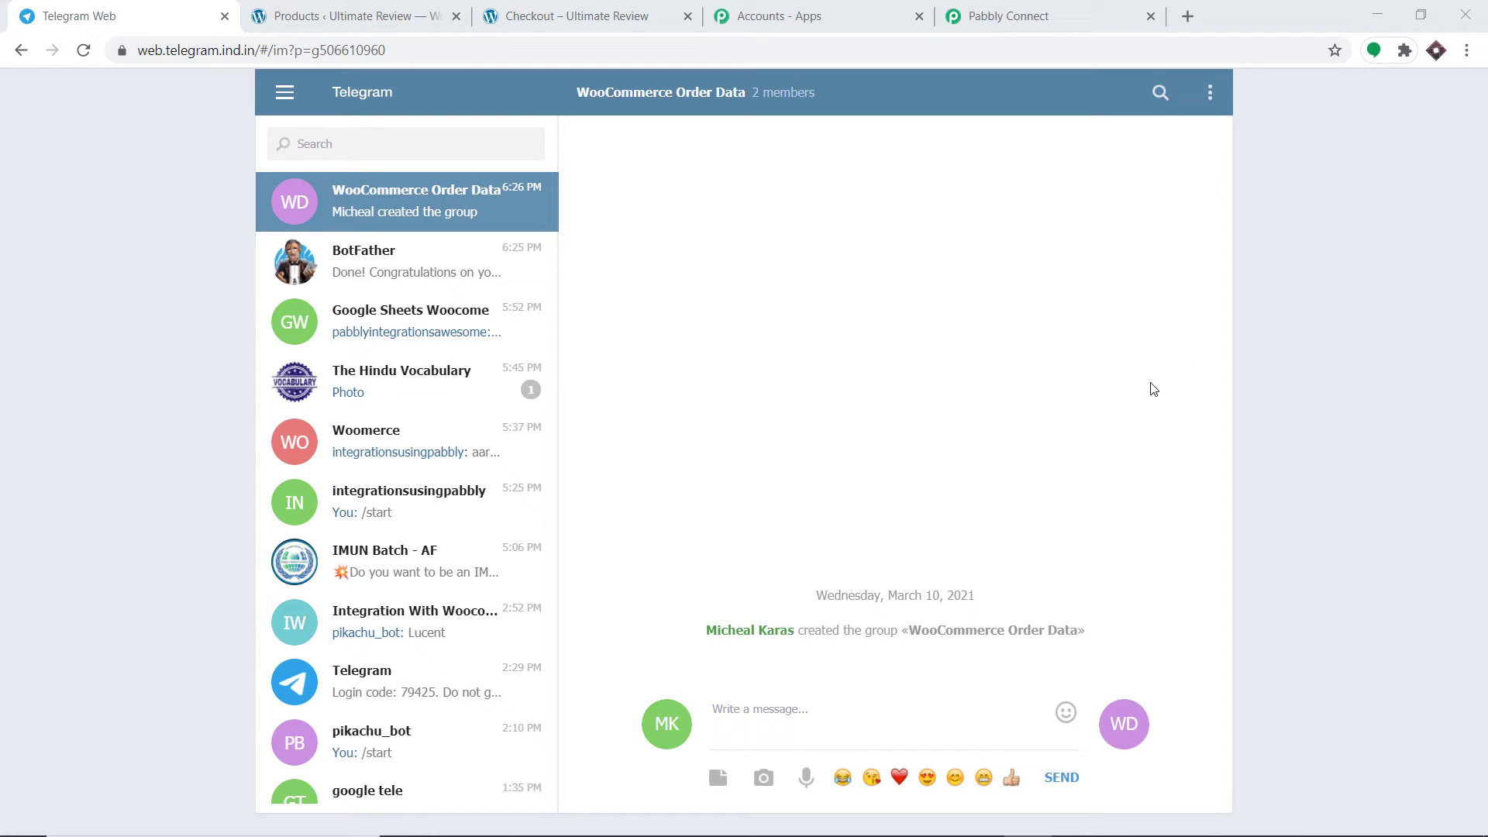
Switch to the Telegram desktop app and promote pabblyconnectintegration to administrator of the WooCommerce Order Data group with the custom title admin
mouse_move(943, 829)
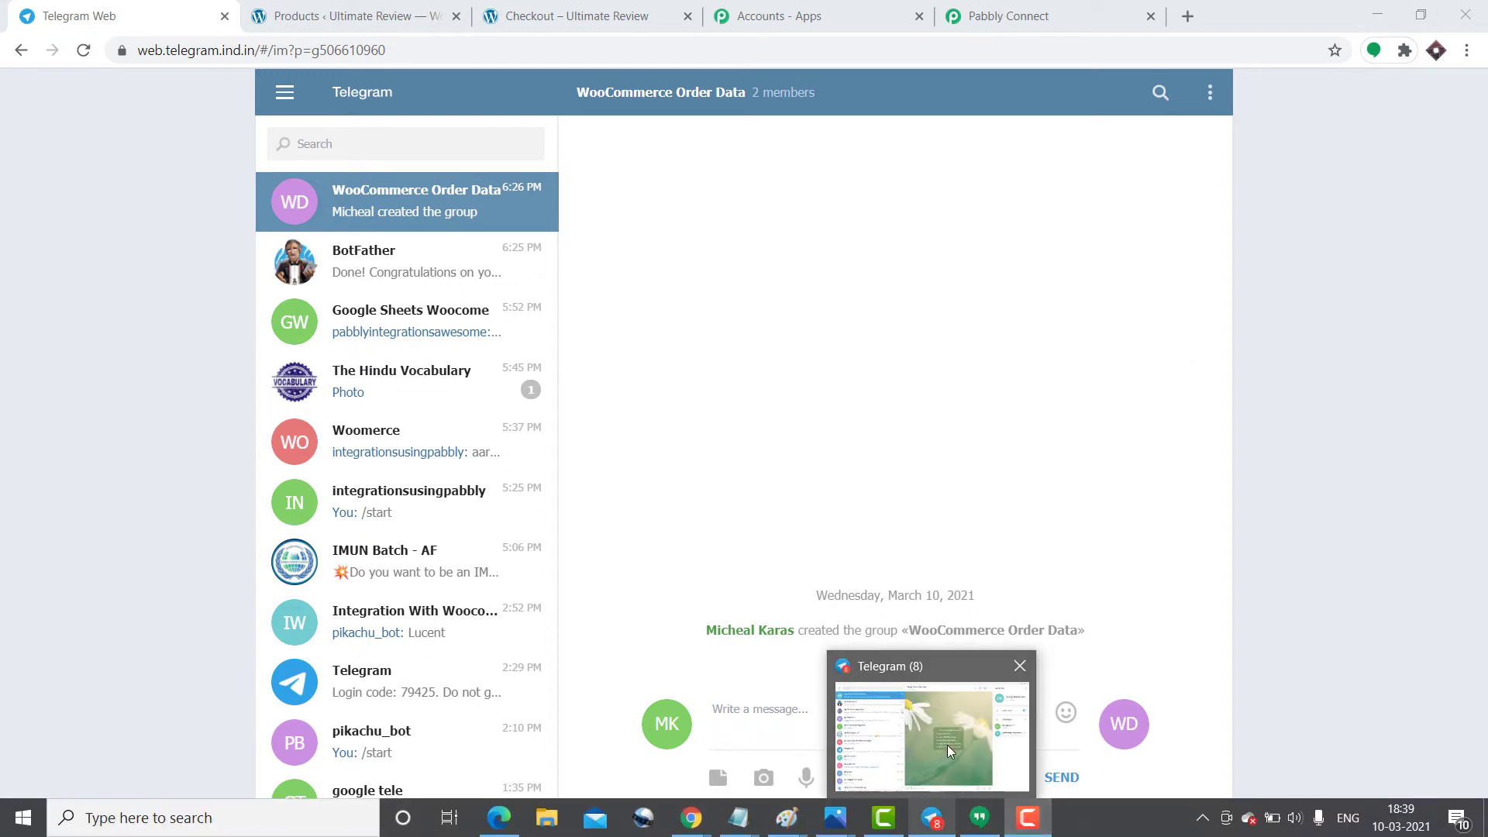
left_click(951, 744)
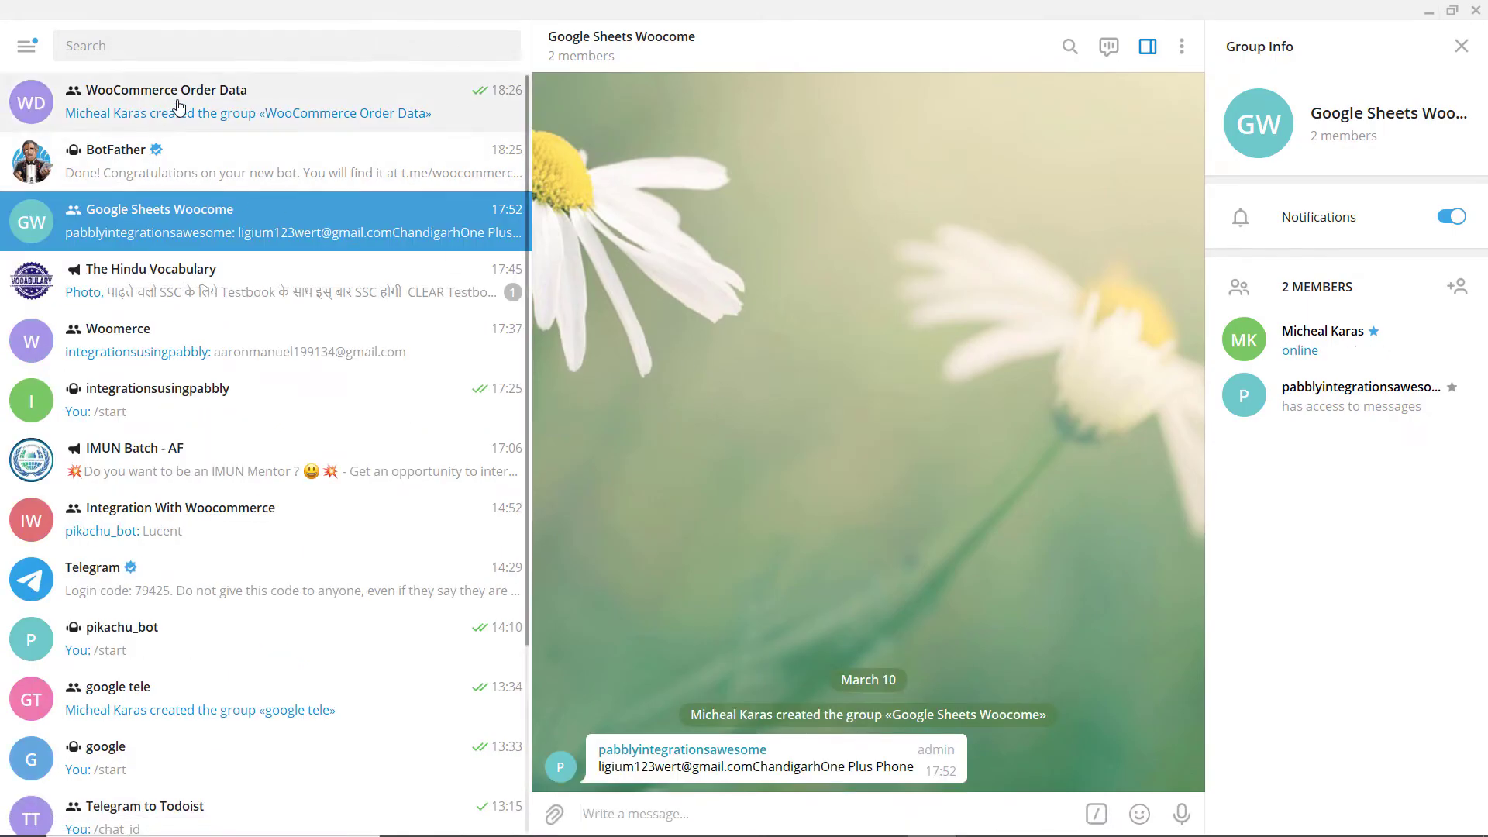
left_click(183, 107)
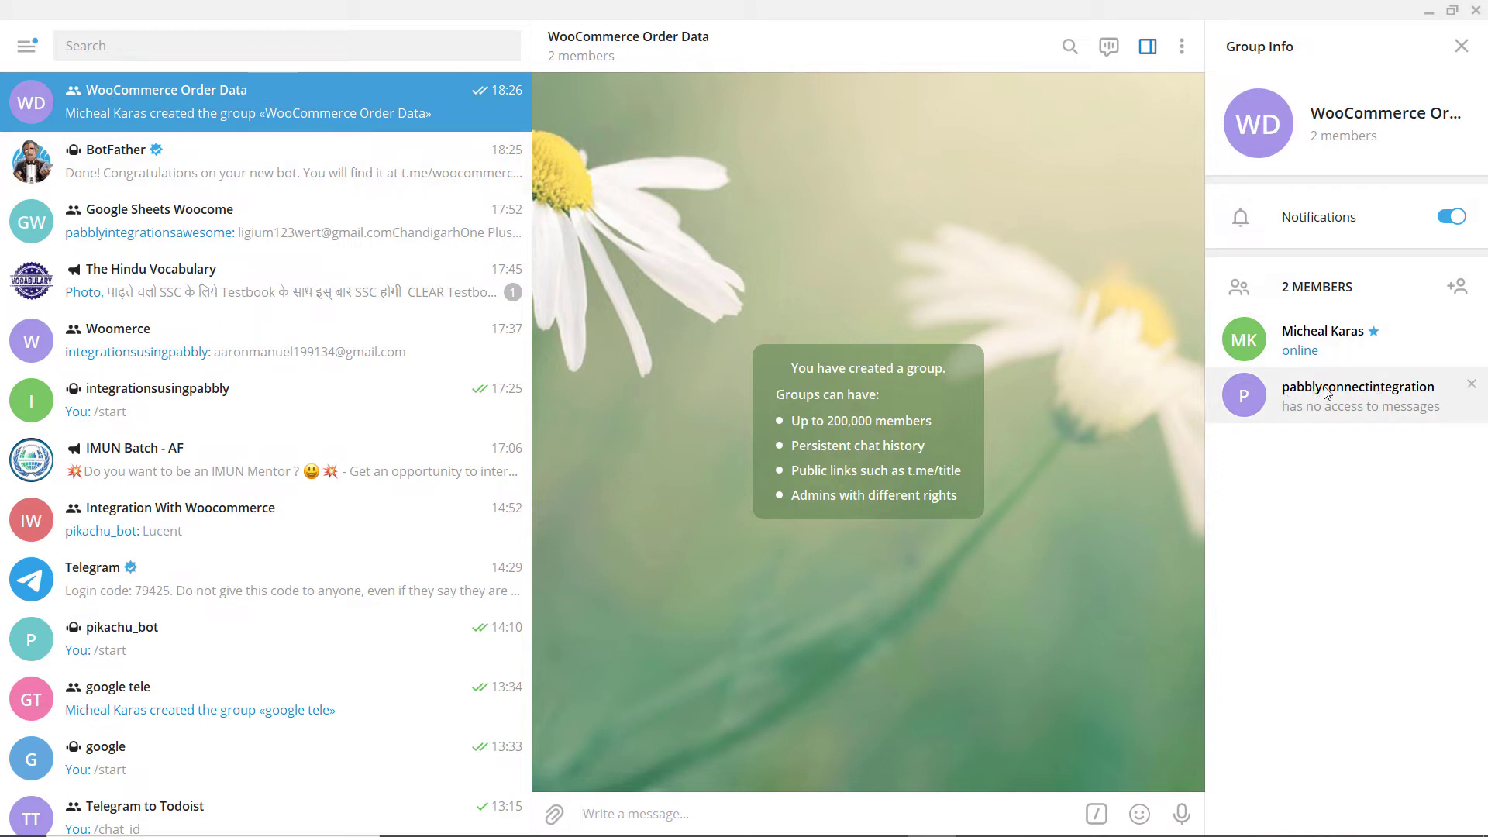
right_click(1391, 389)
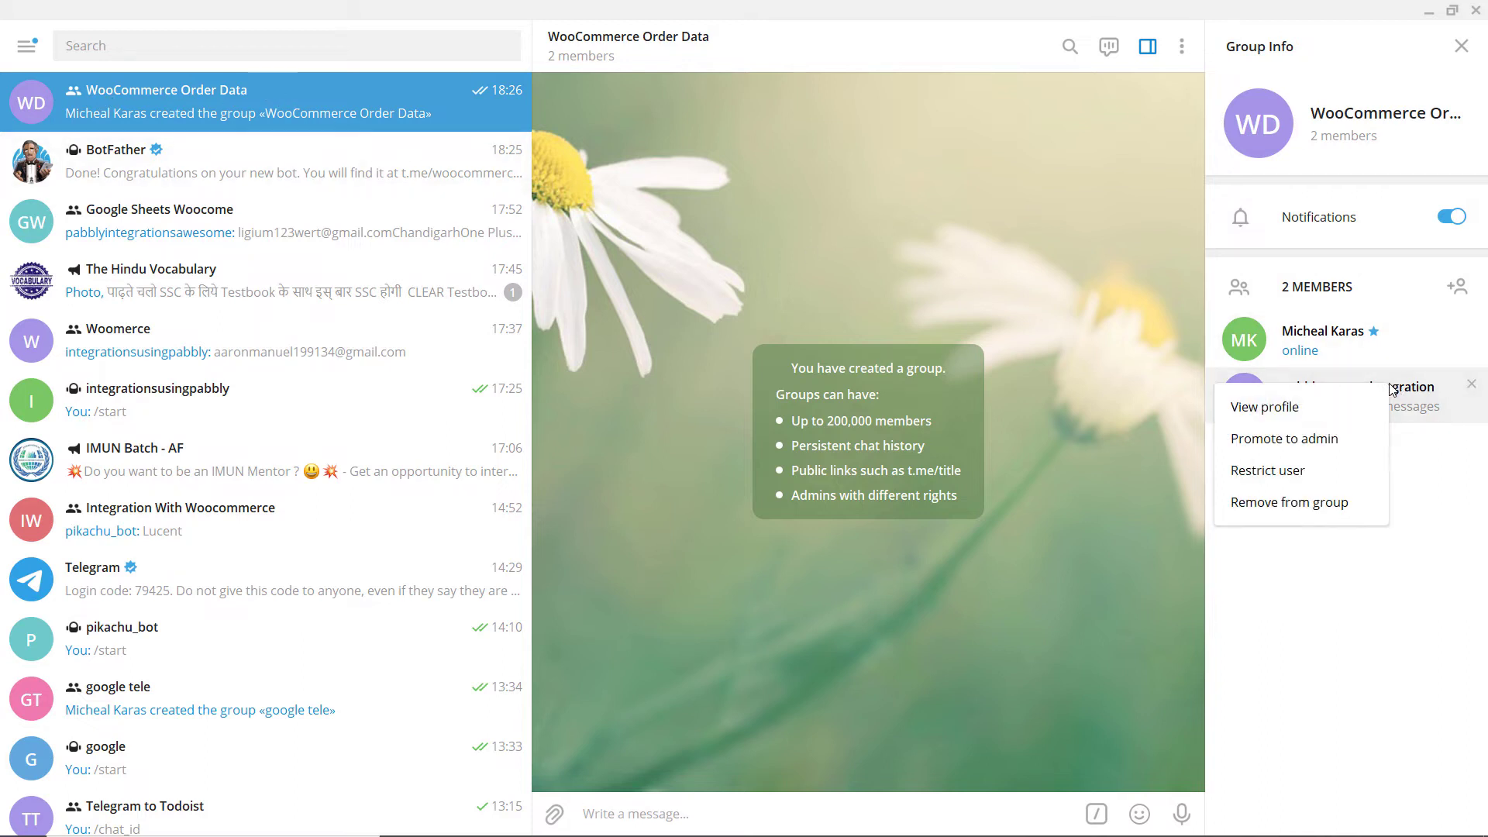
left_click(1303, 440)
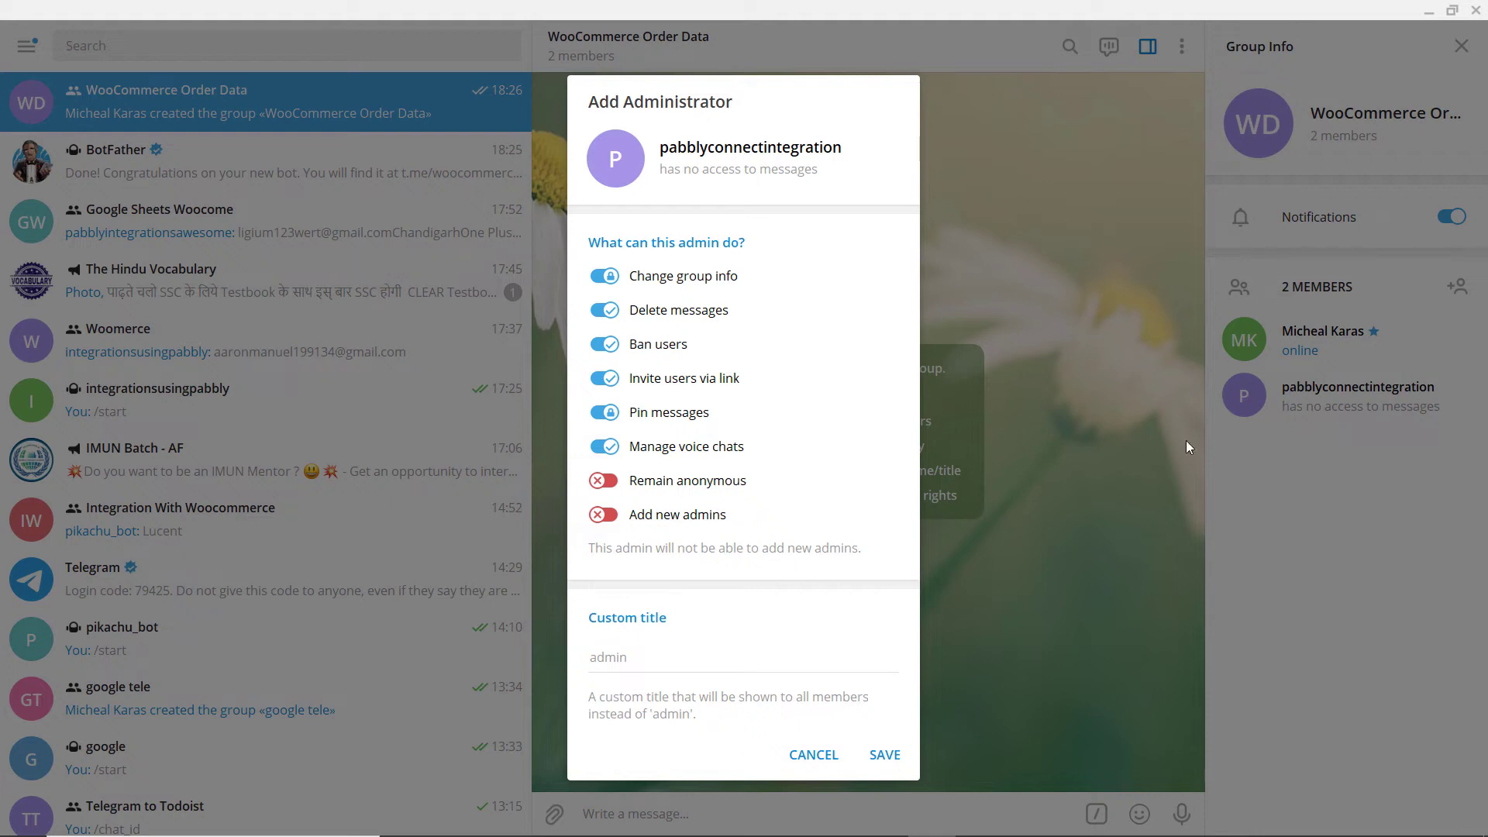
left_click(632, 657)
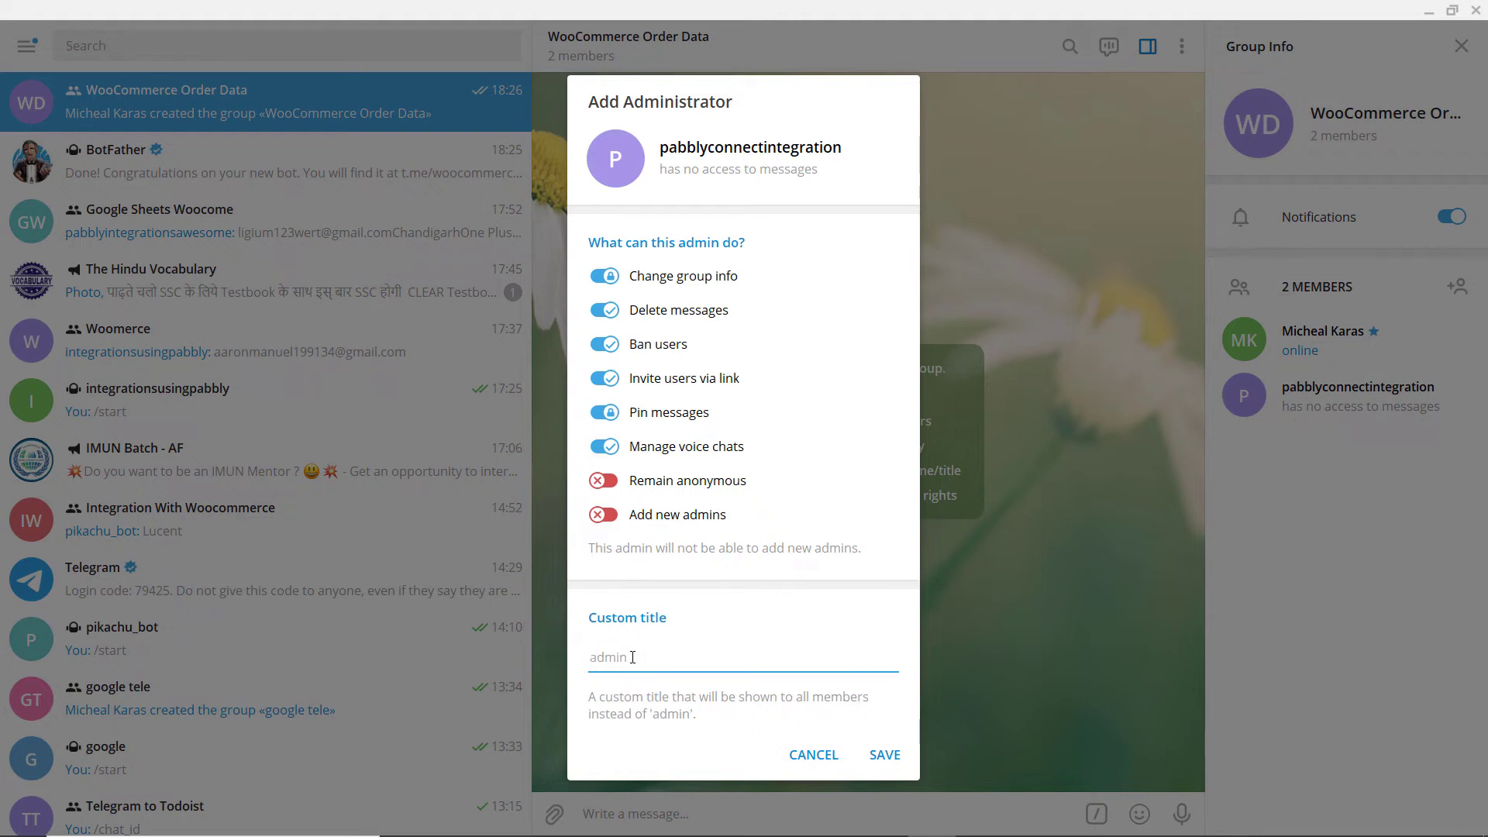
type("admin")
left_click(891, 760)
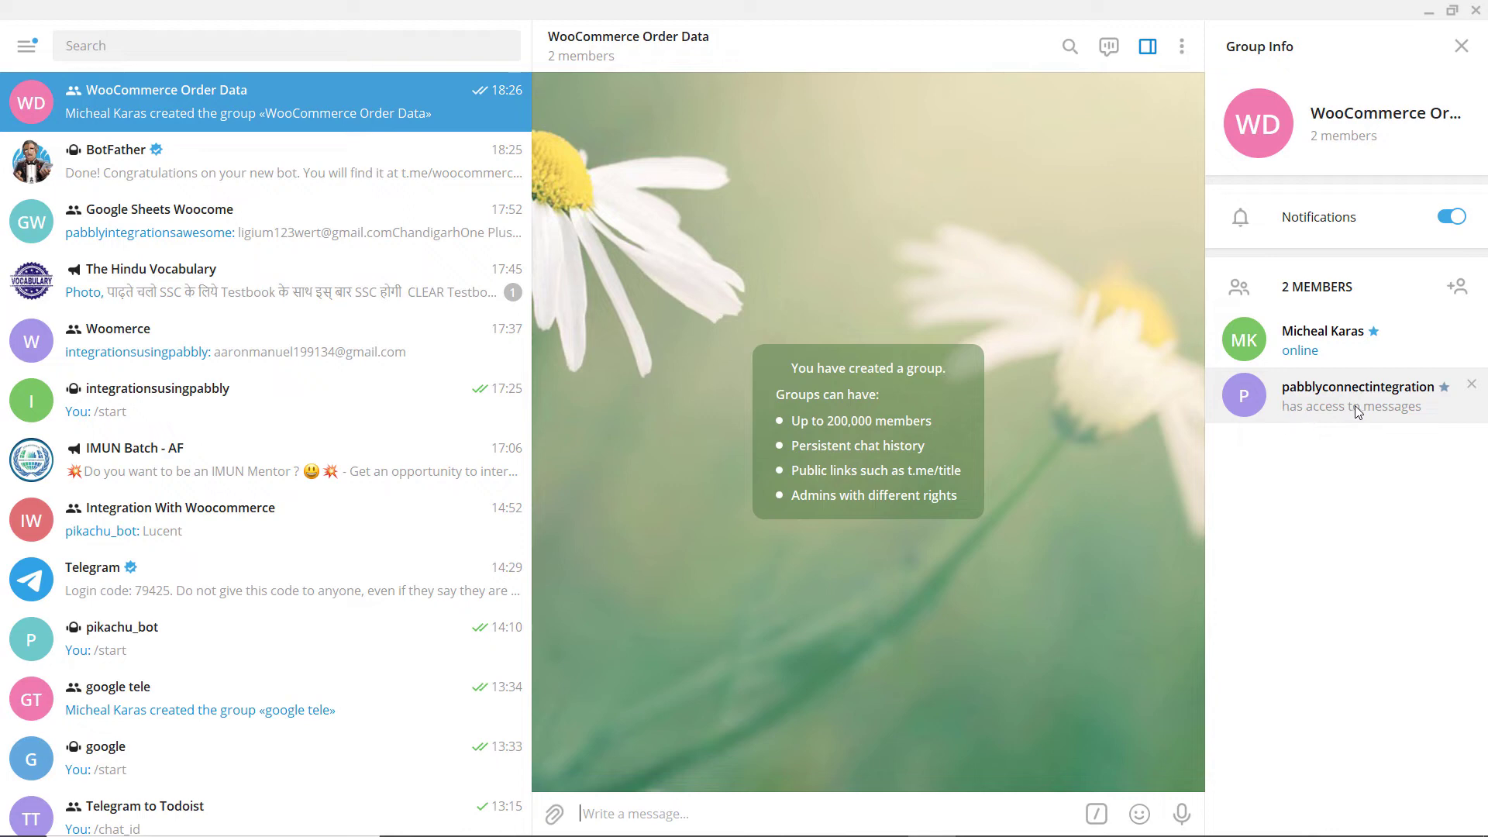
right_click(1386, 409)
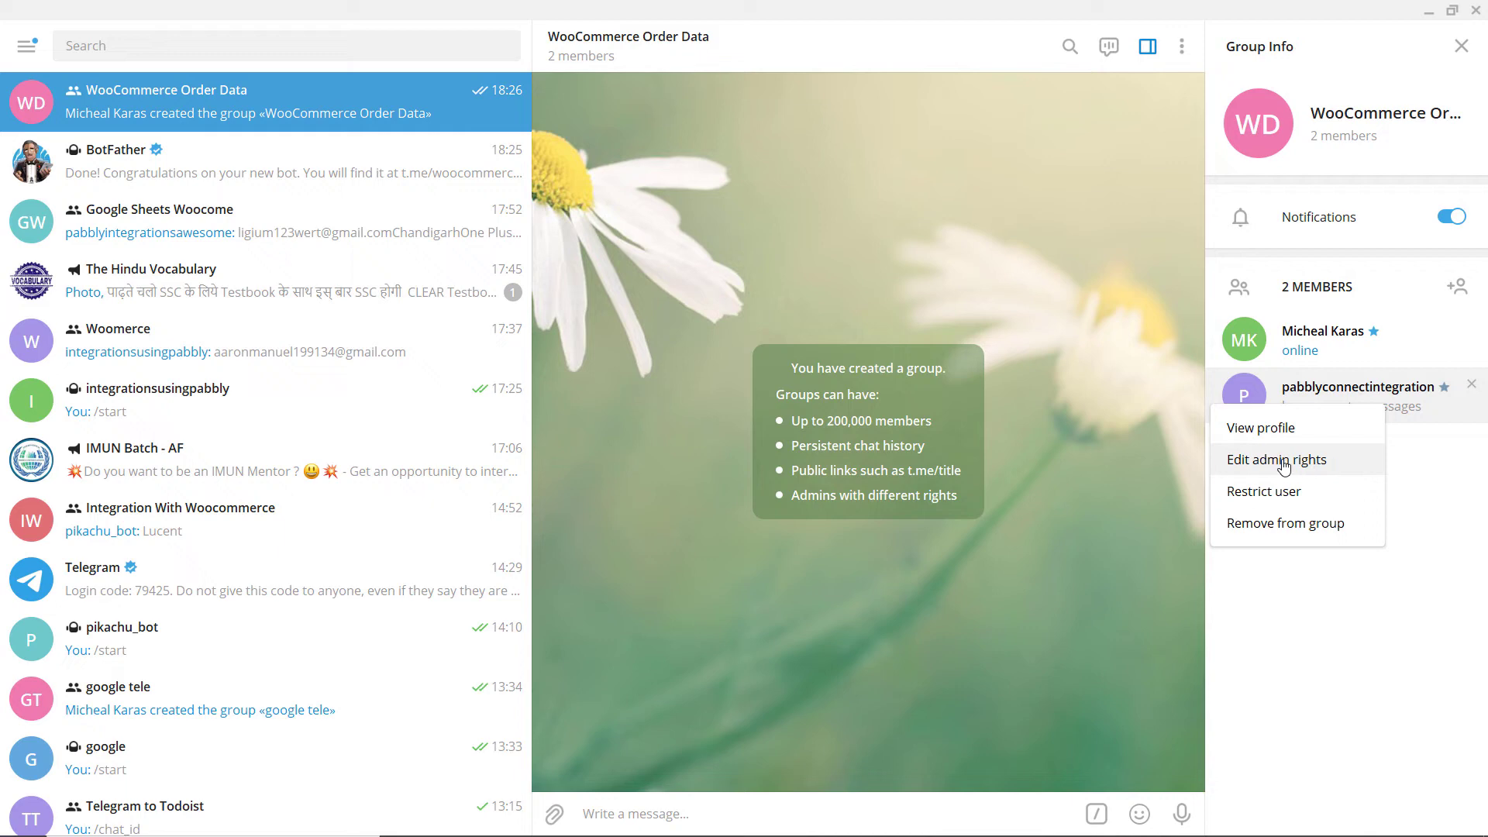
left_click(1415, 446)
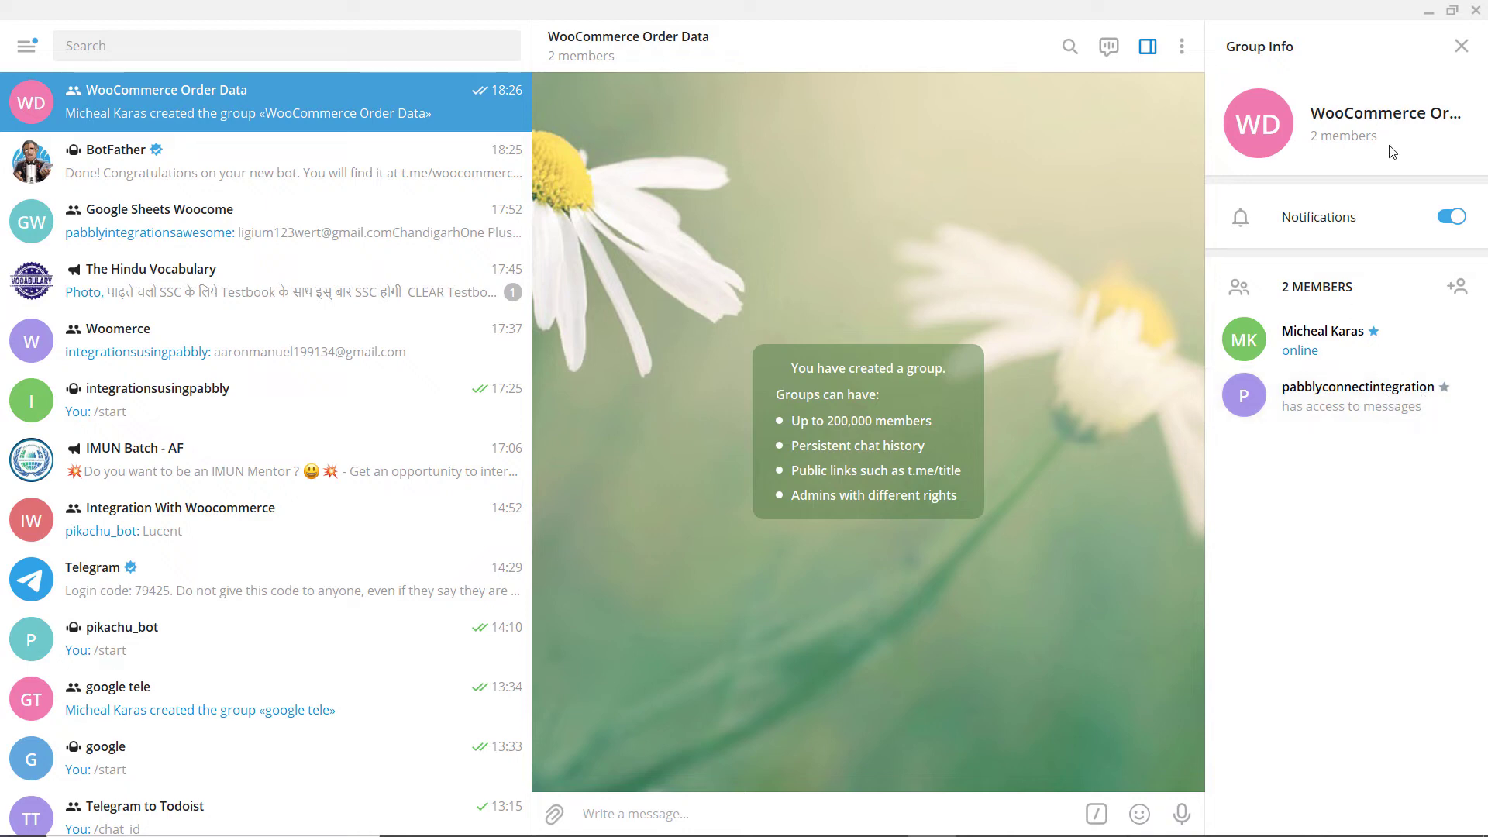
Switch back to Telegram Web, invite another contact to the WooCommerce Order Data group, and reload the page
left_click(1428, 12)
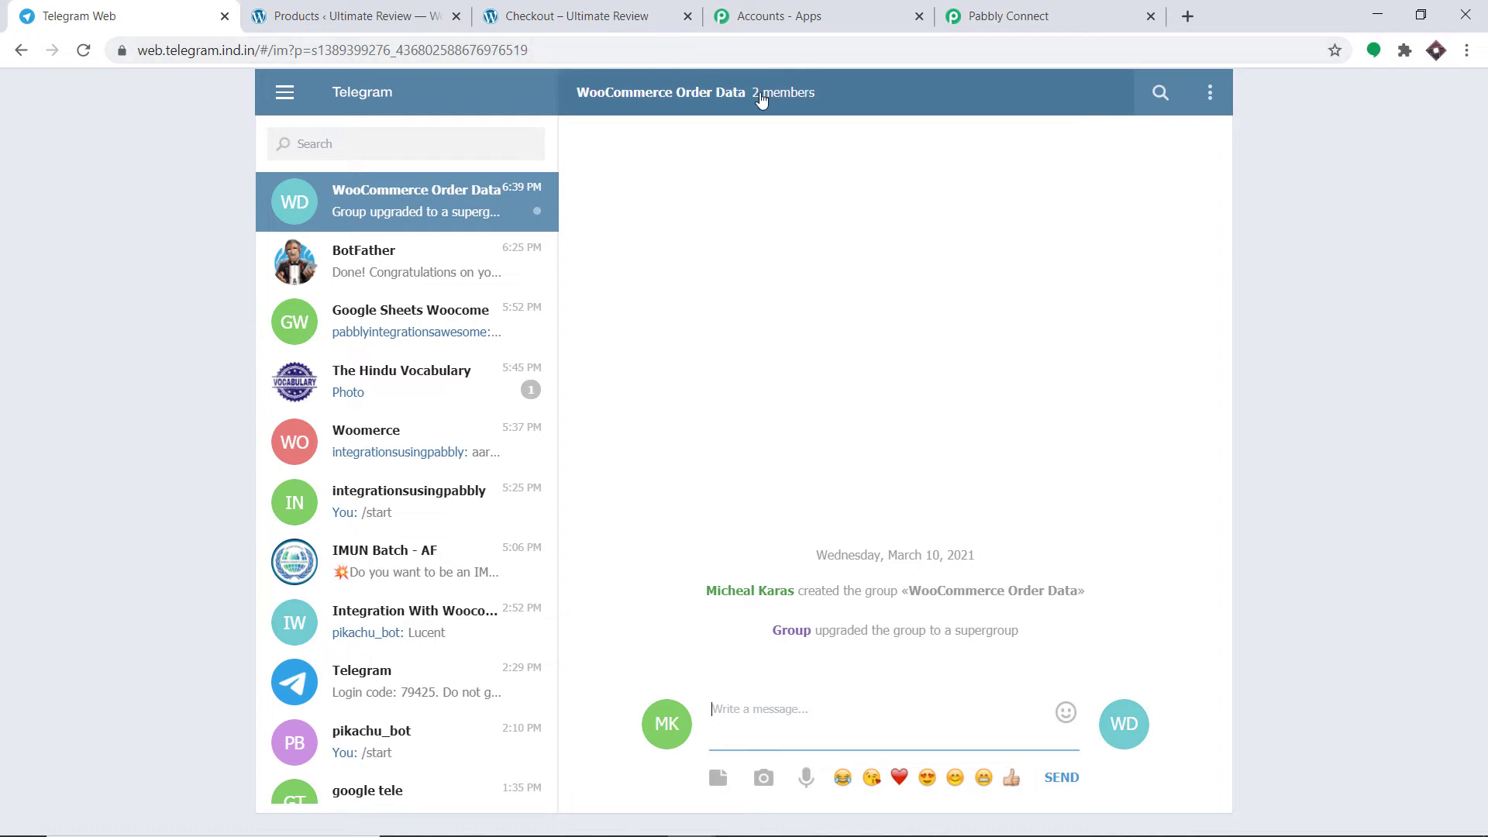
right_click(718, 97)
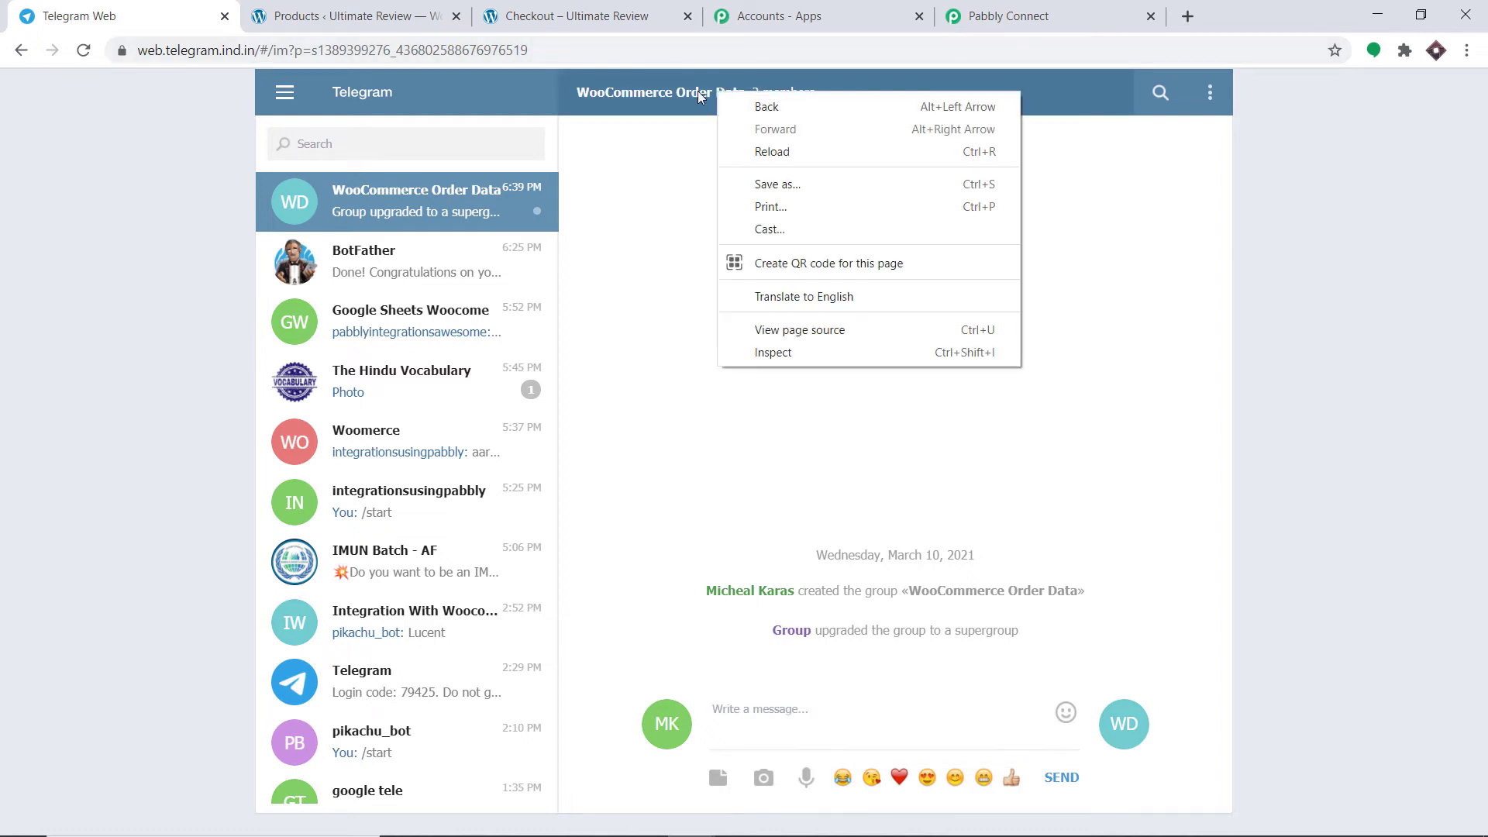
left_click(716, 95)
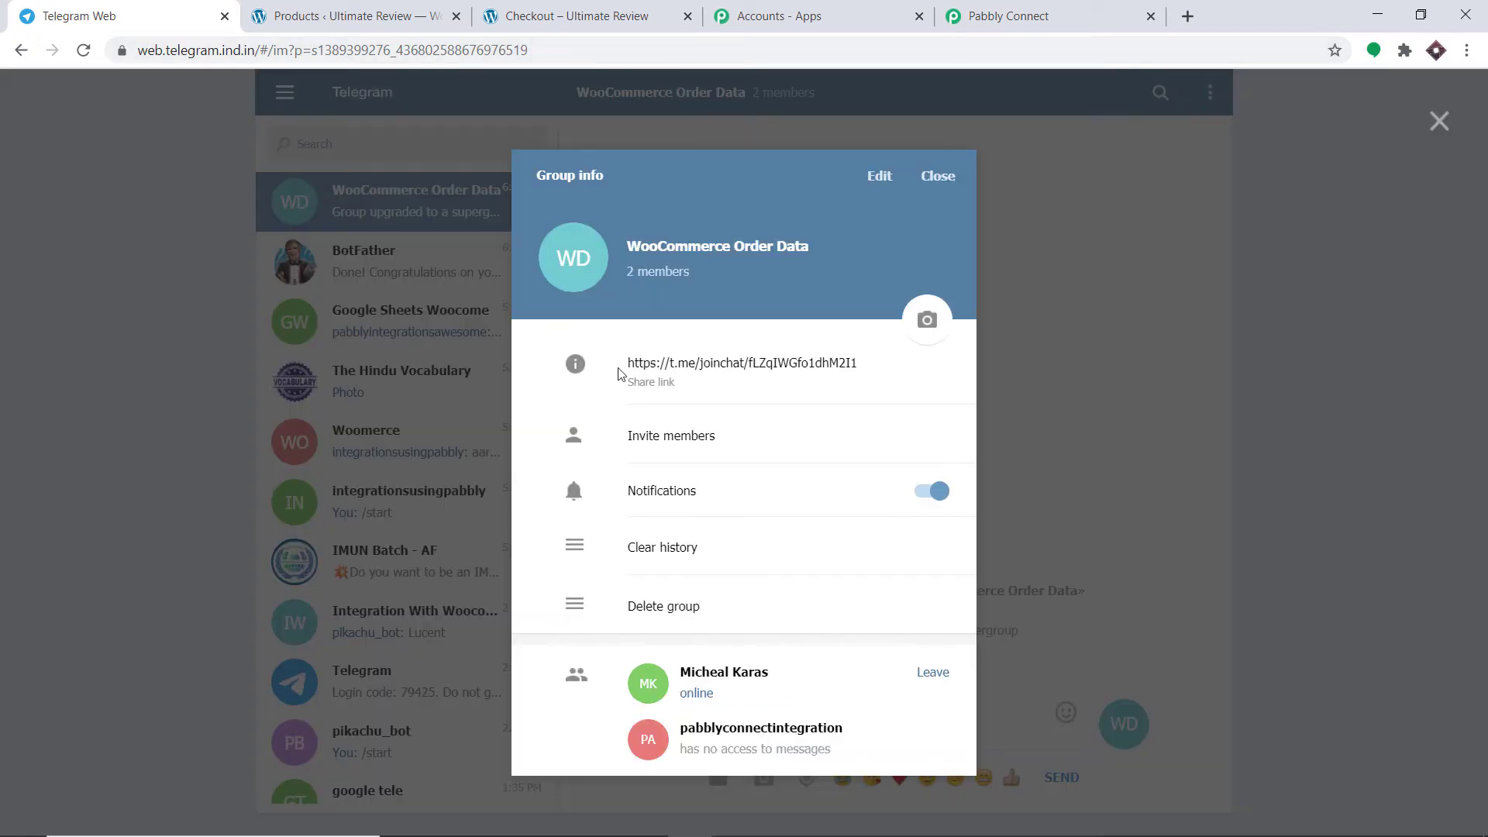
left_click(663, 440)
type("sujata")
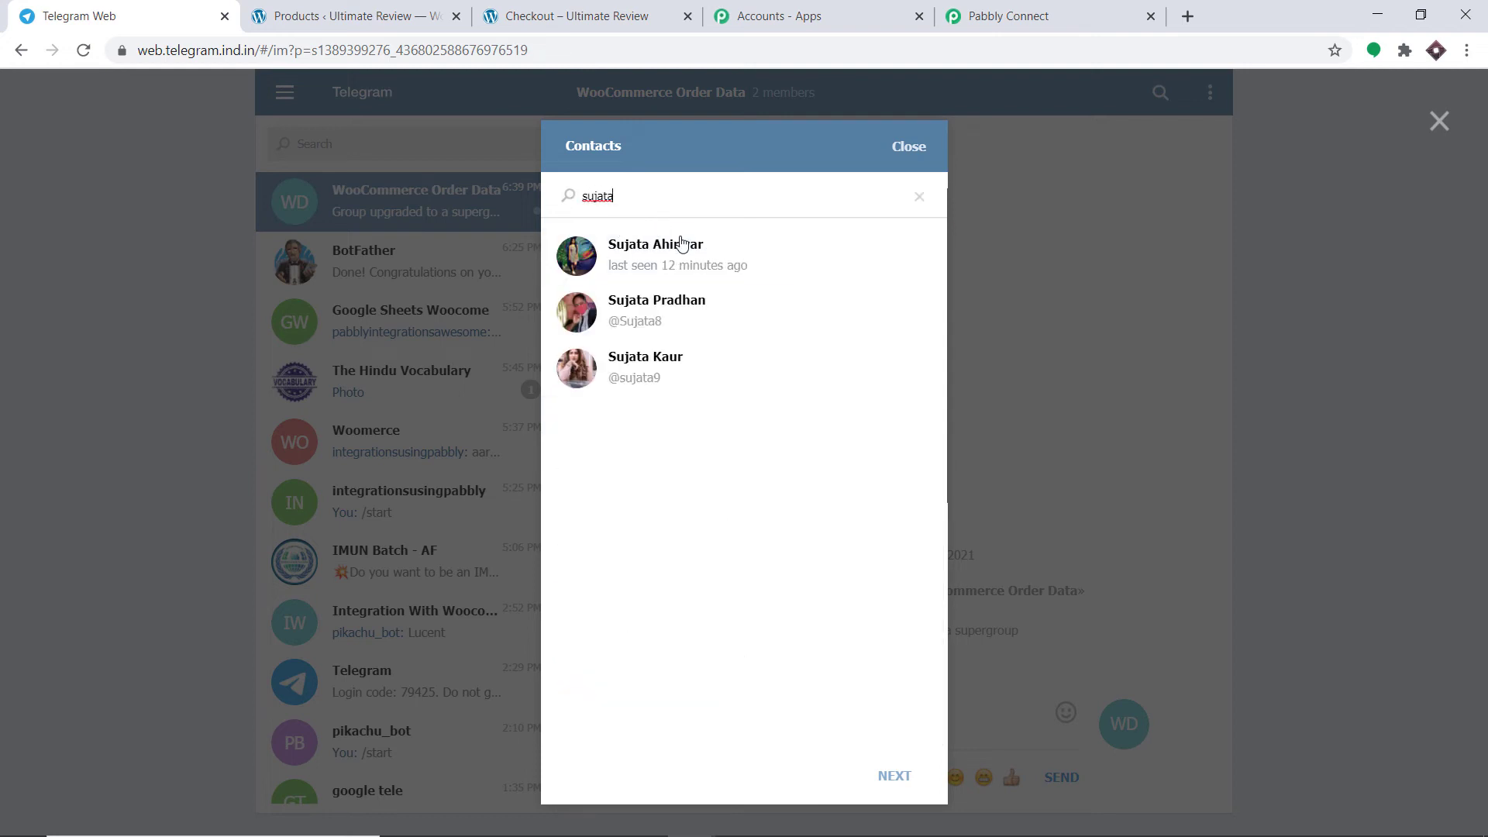
left_click(687, 246)
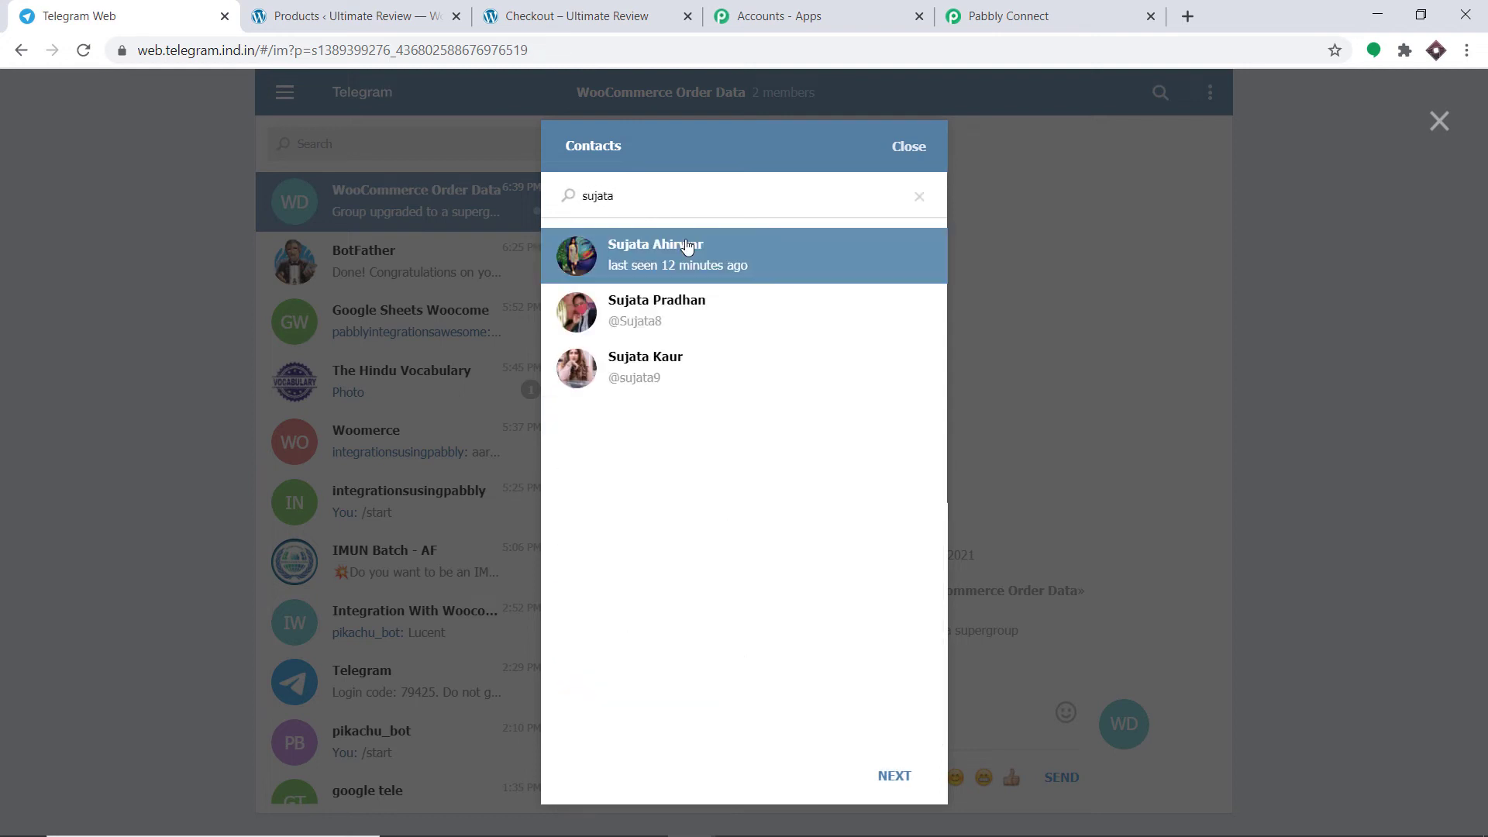
left_click(907, 777)
left_click(904, 772)
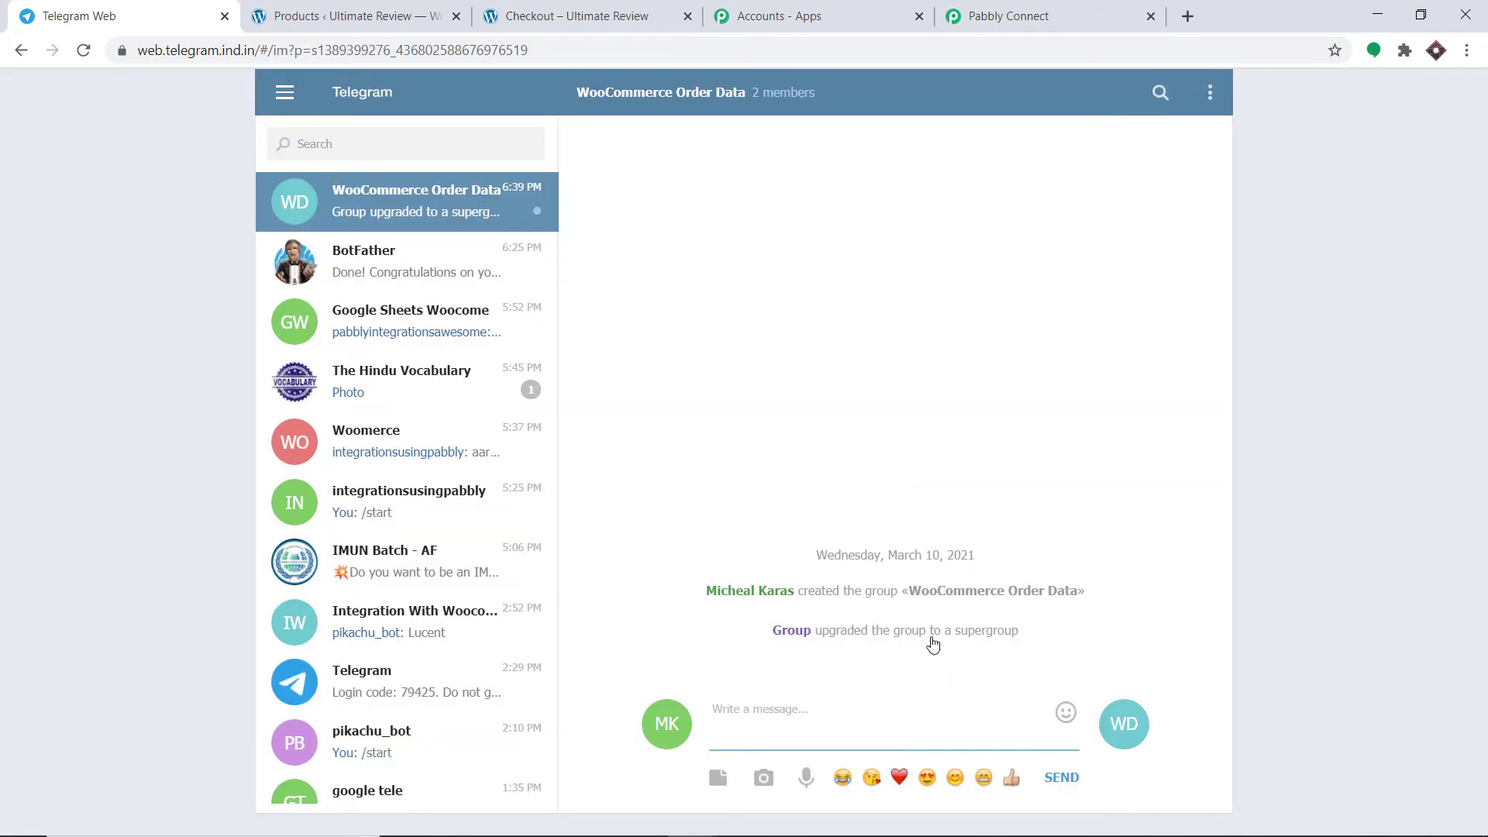
left_click(84, 49)
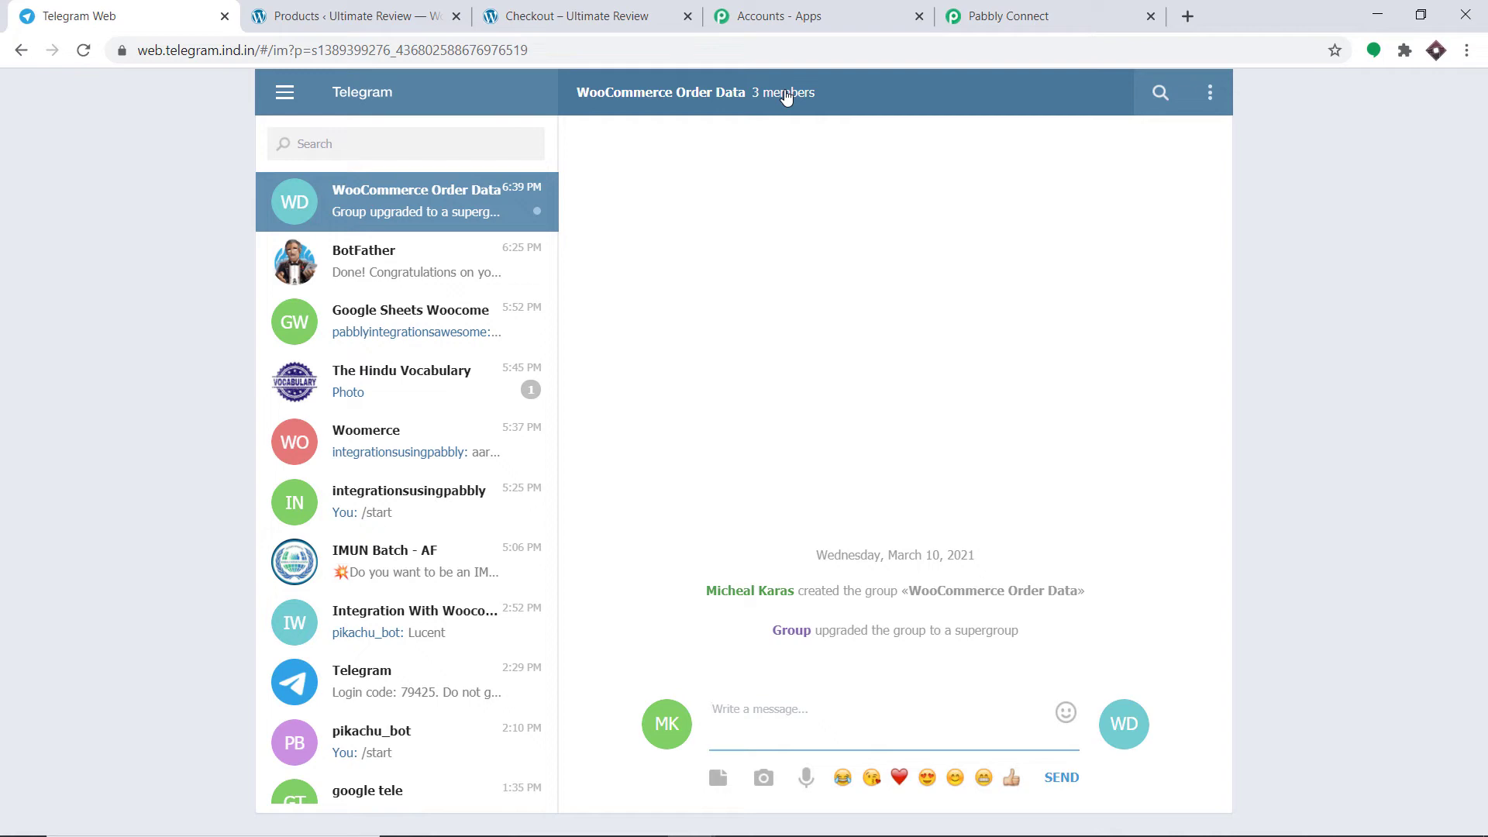
left_click(1007, 15)
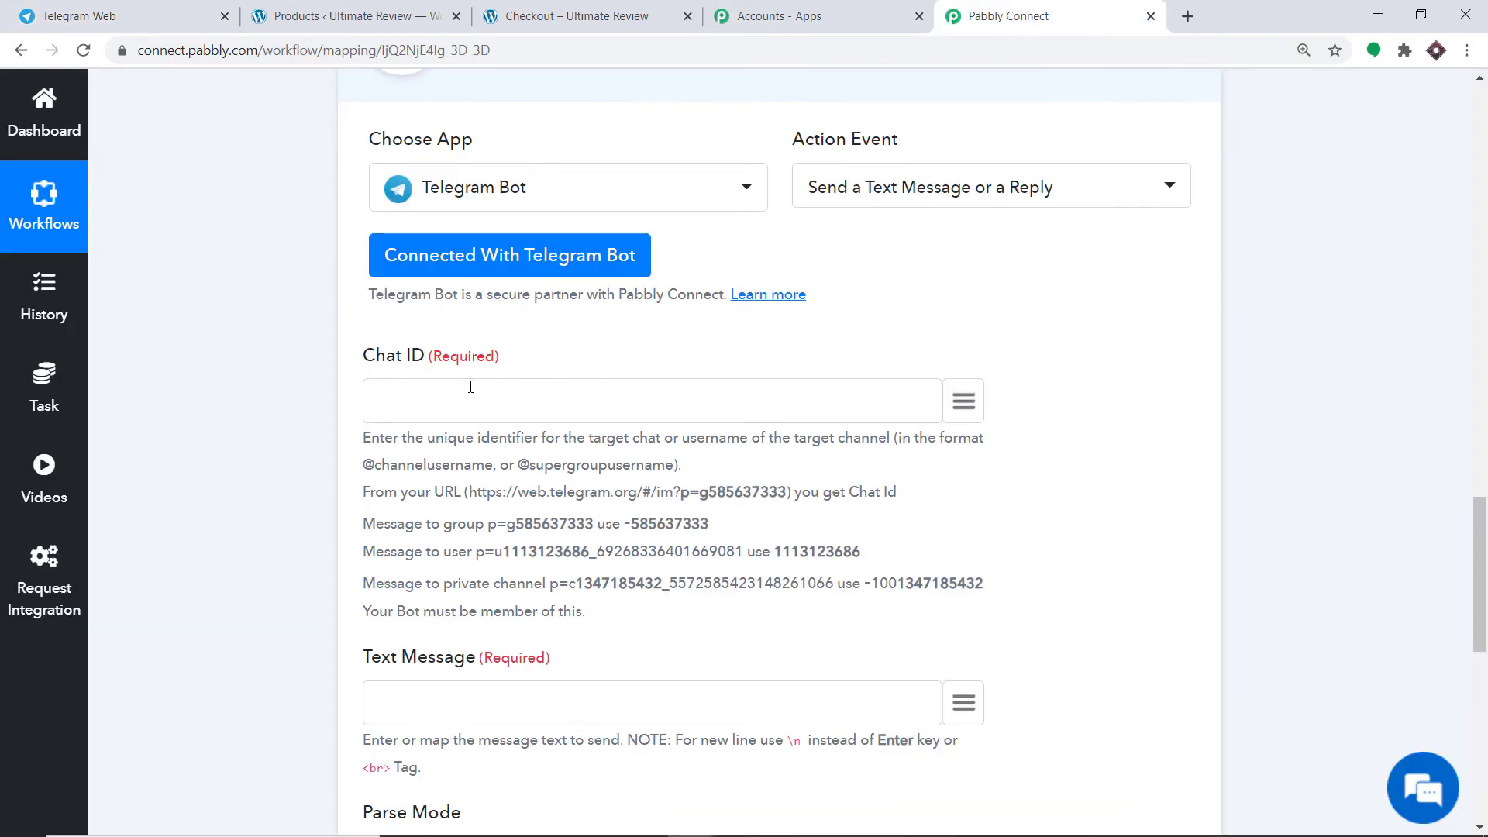
left_click(87, 11)
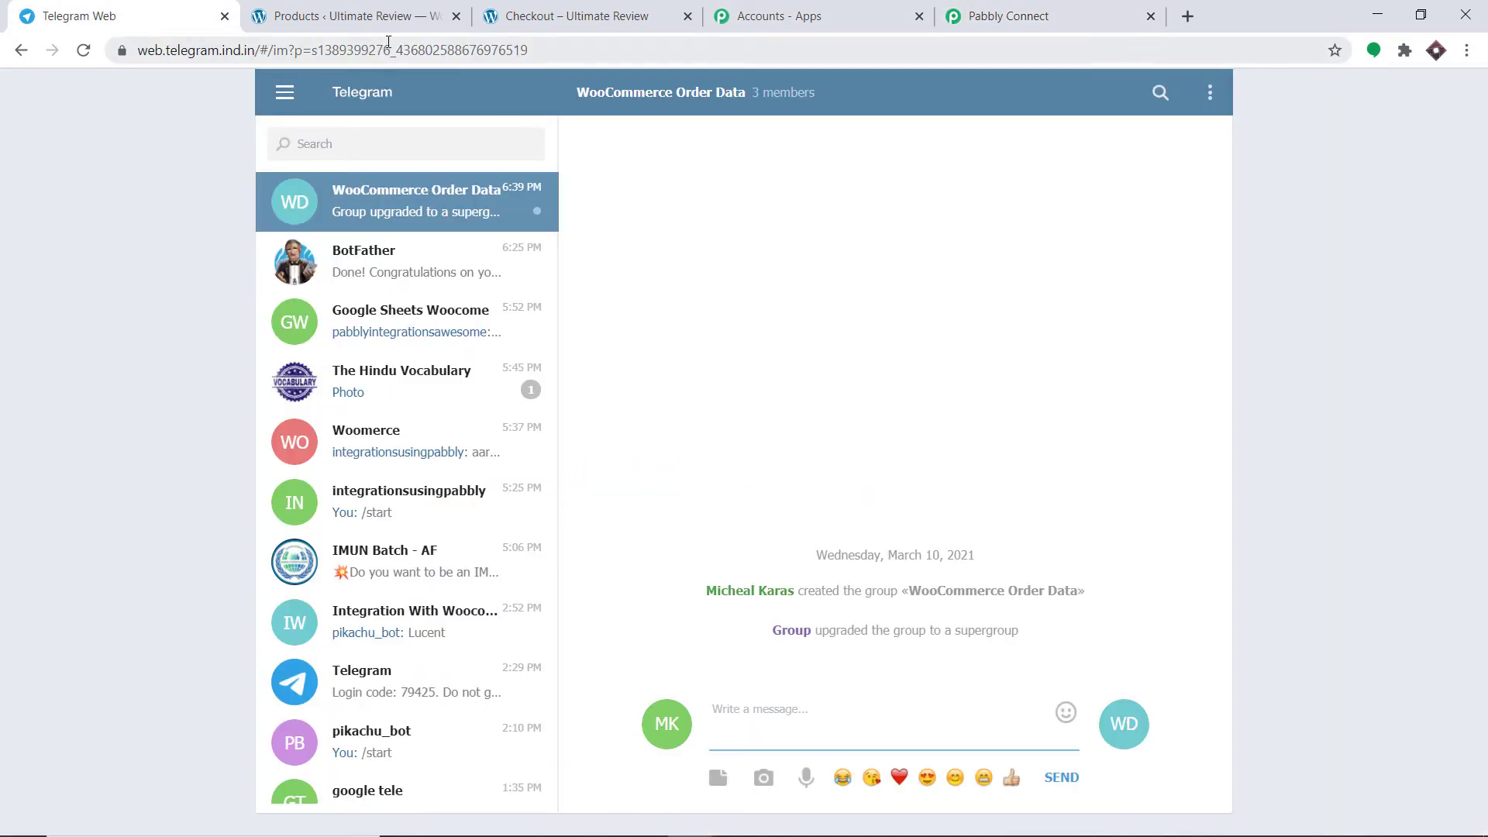
left_click_drag(392, 49, 320, 50)
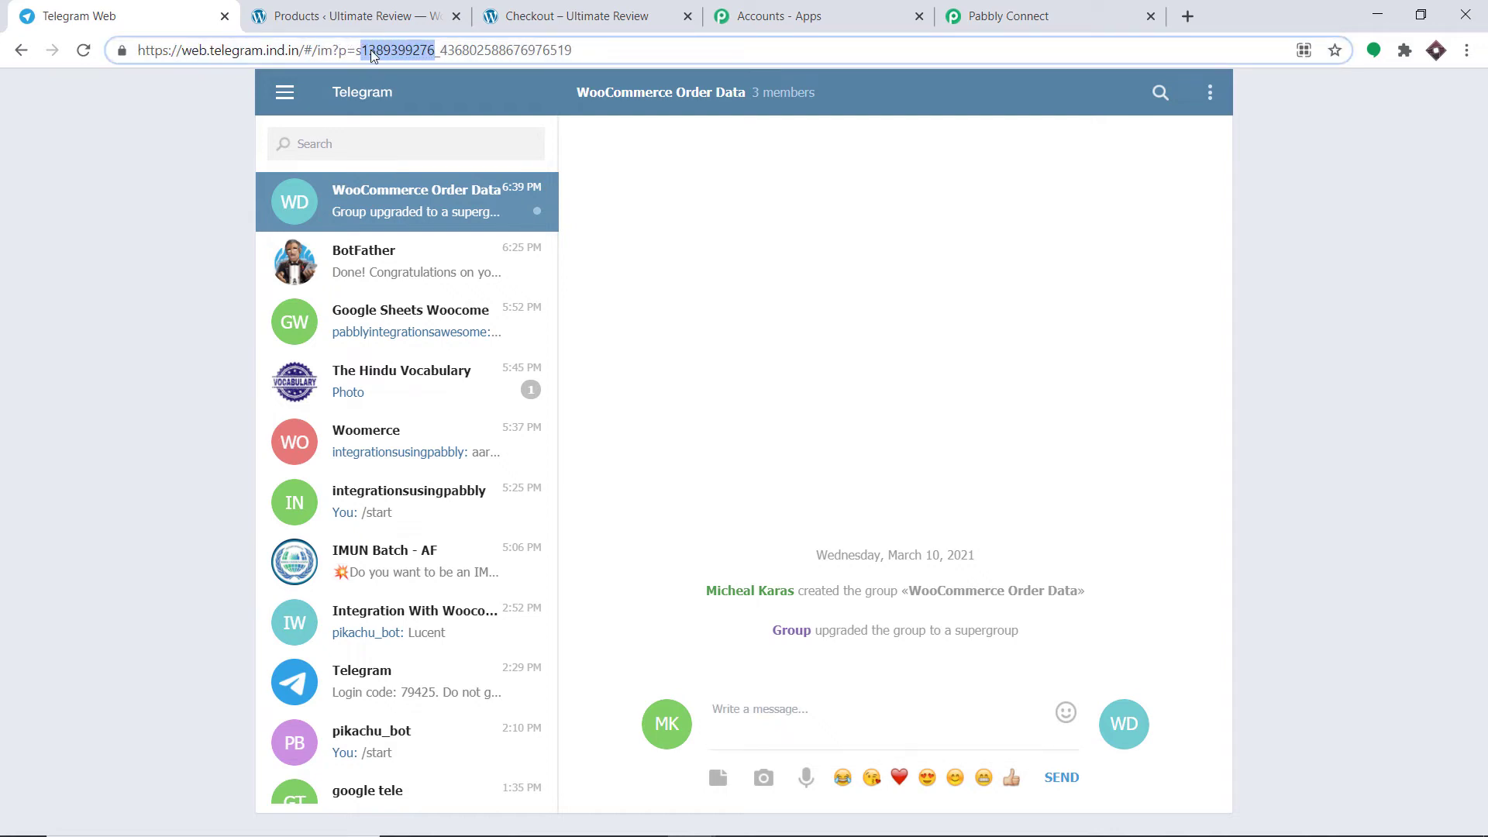
right_click(370, 49)
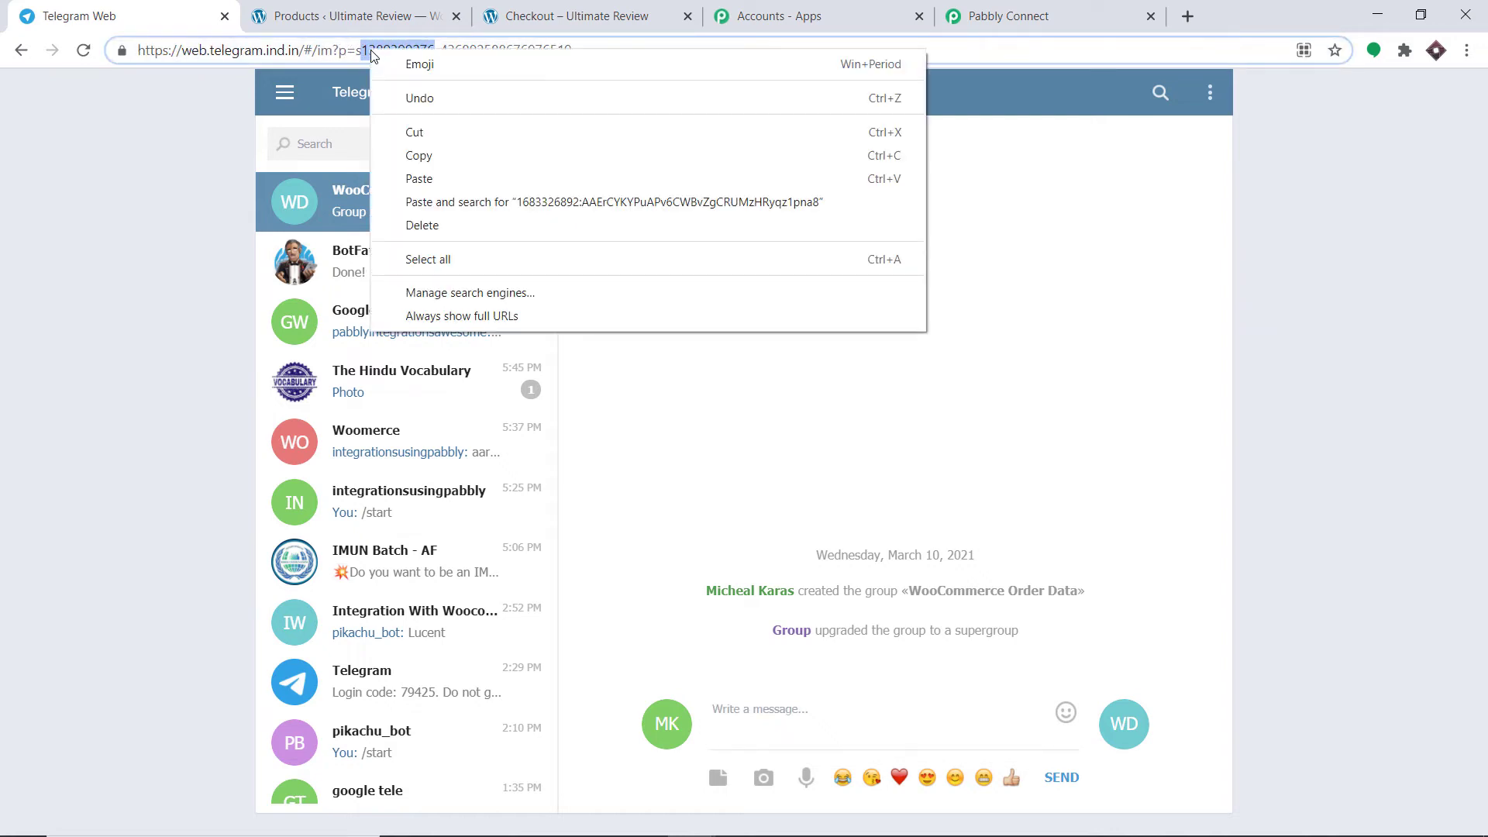
left_click(436, 152)
left_click(966, 6)
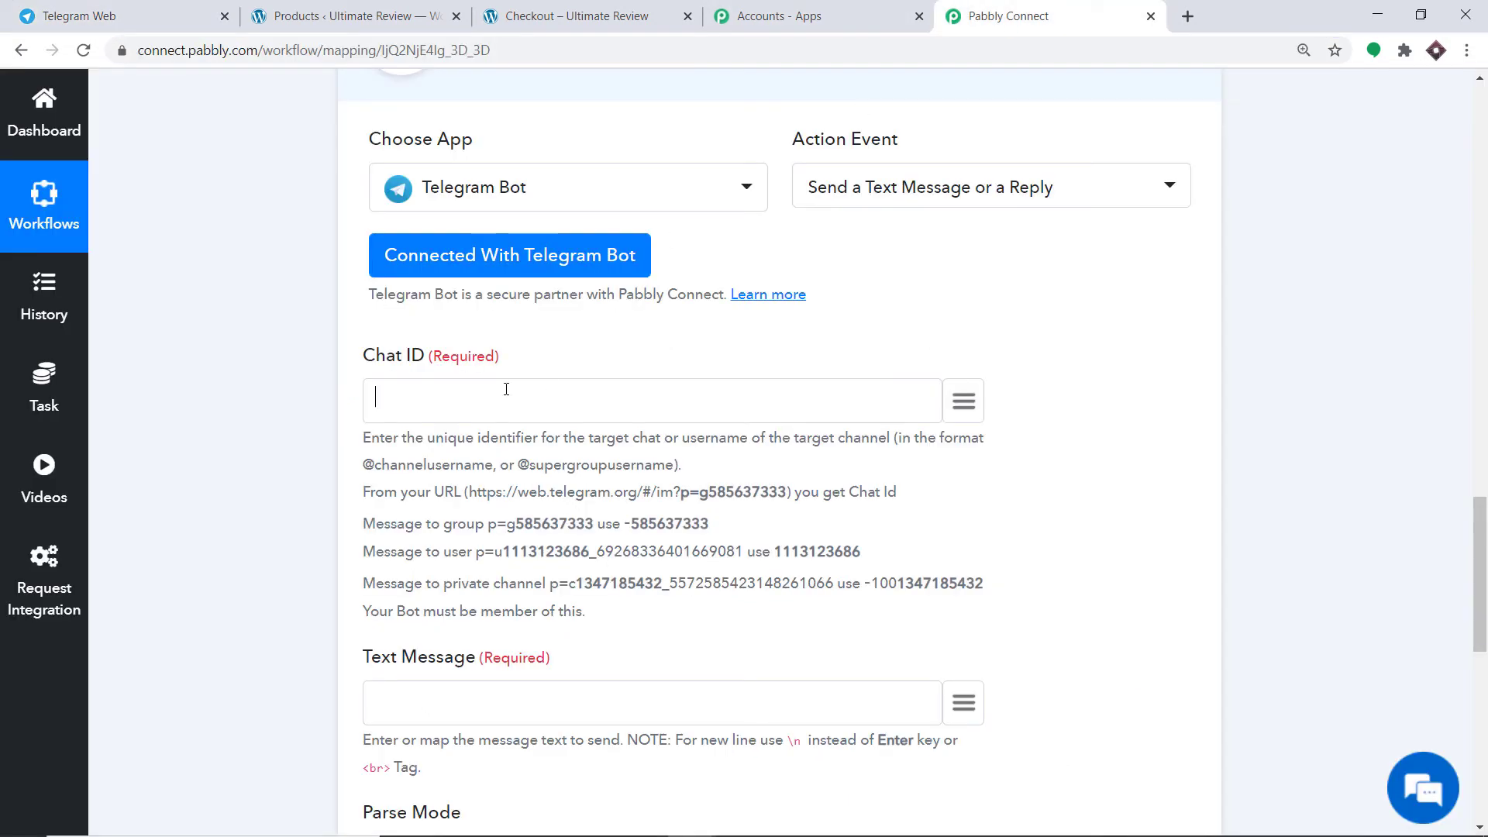
key("ctrl+v")
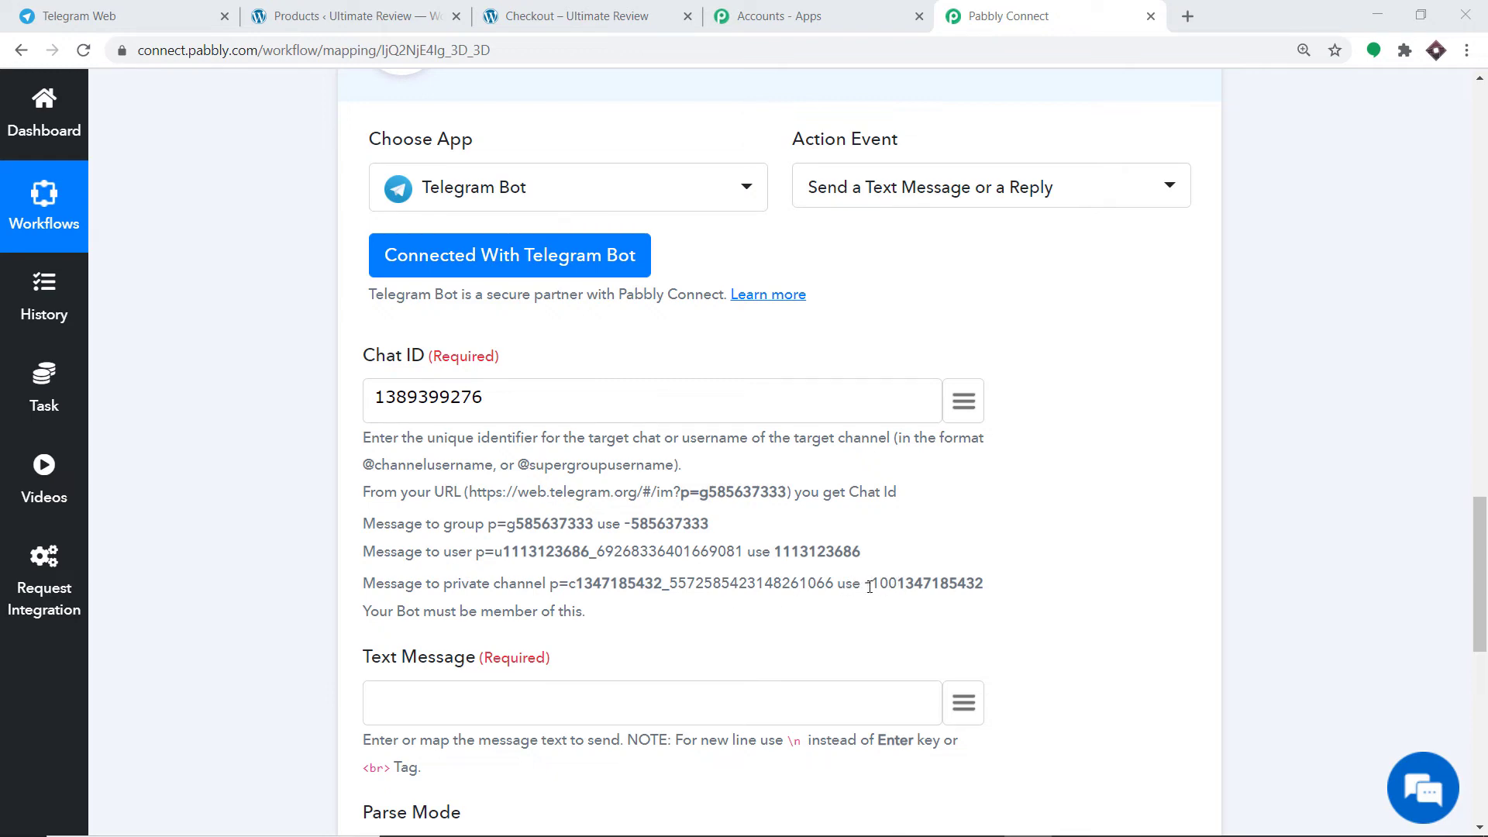
left_click_drag(899, 583, 986, 582)
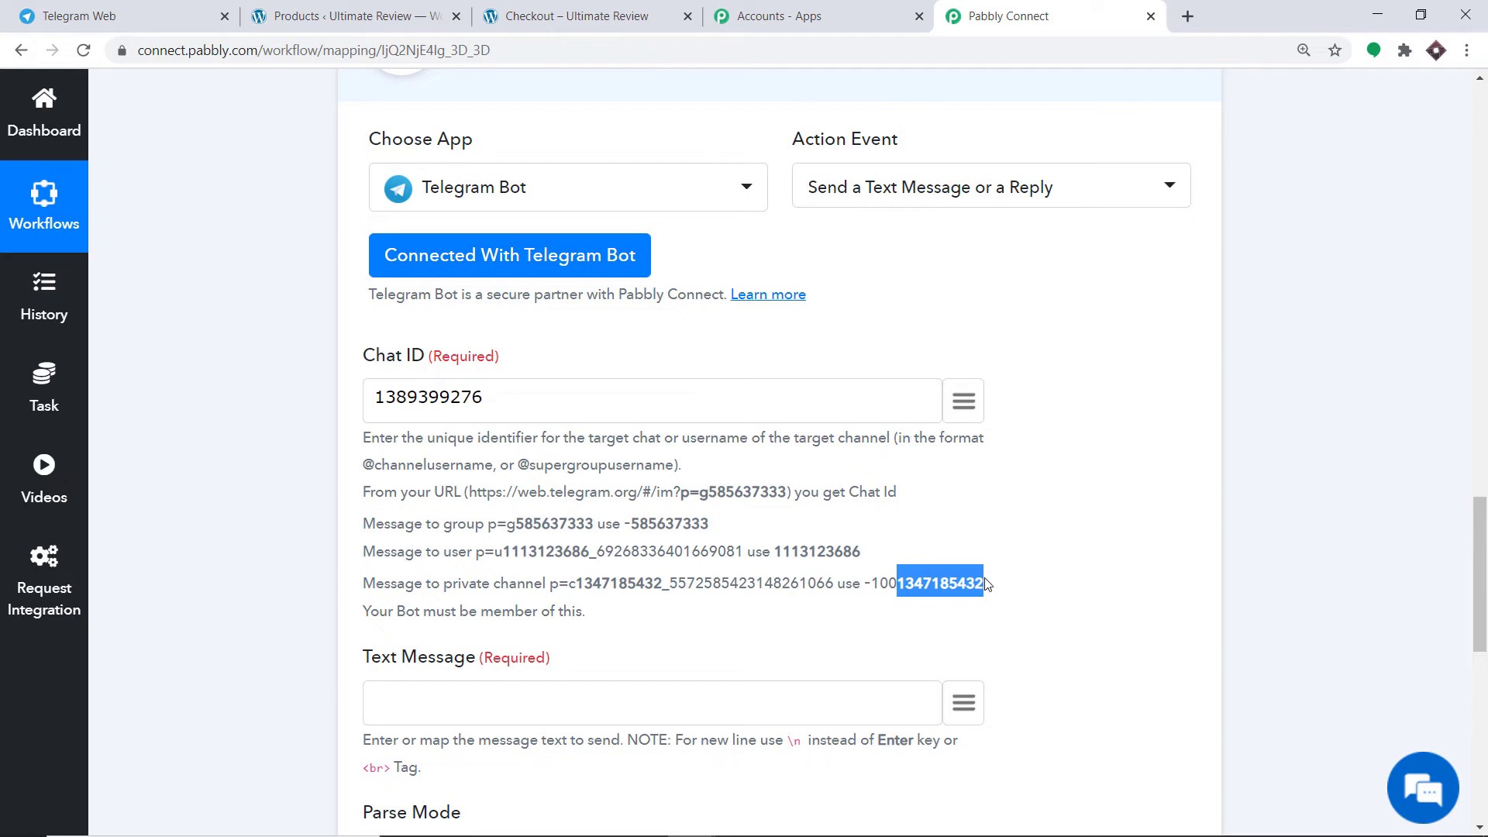
left_click(137, 23)
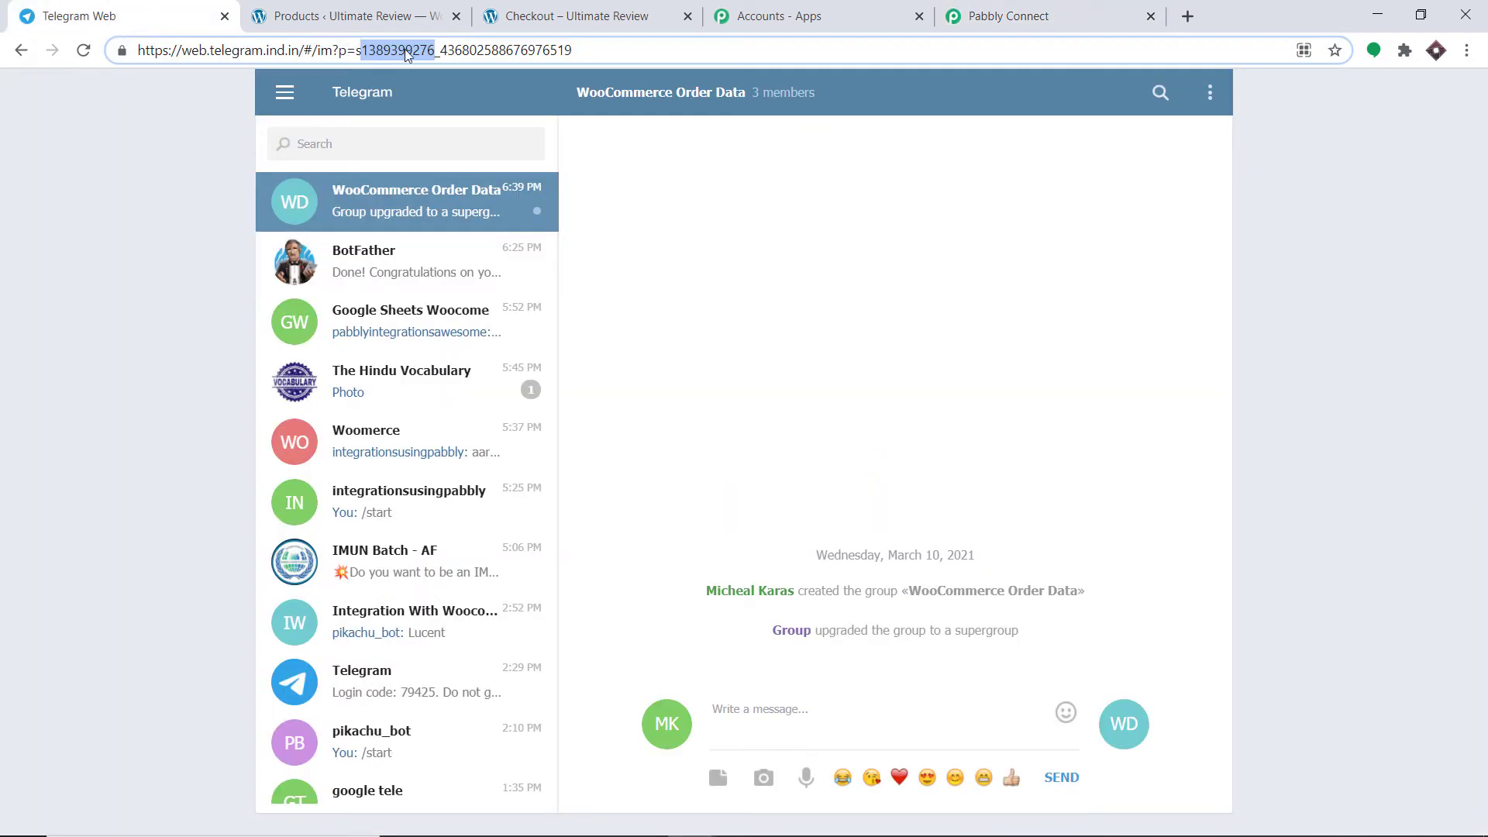
left_click(1007, 16)
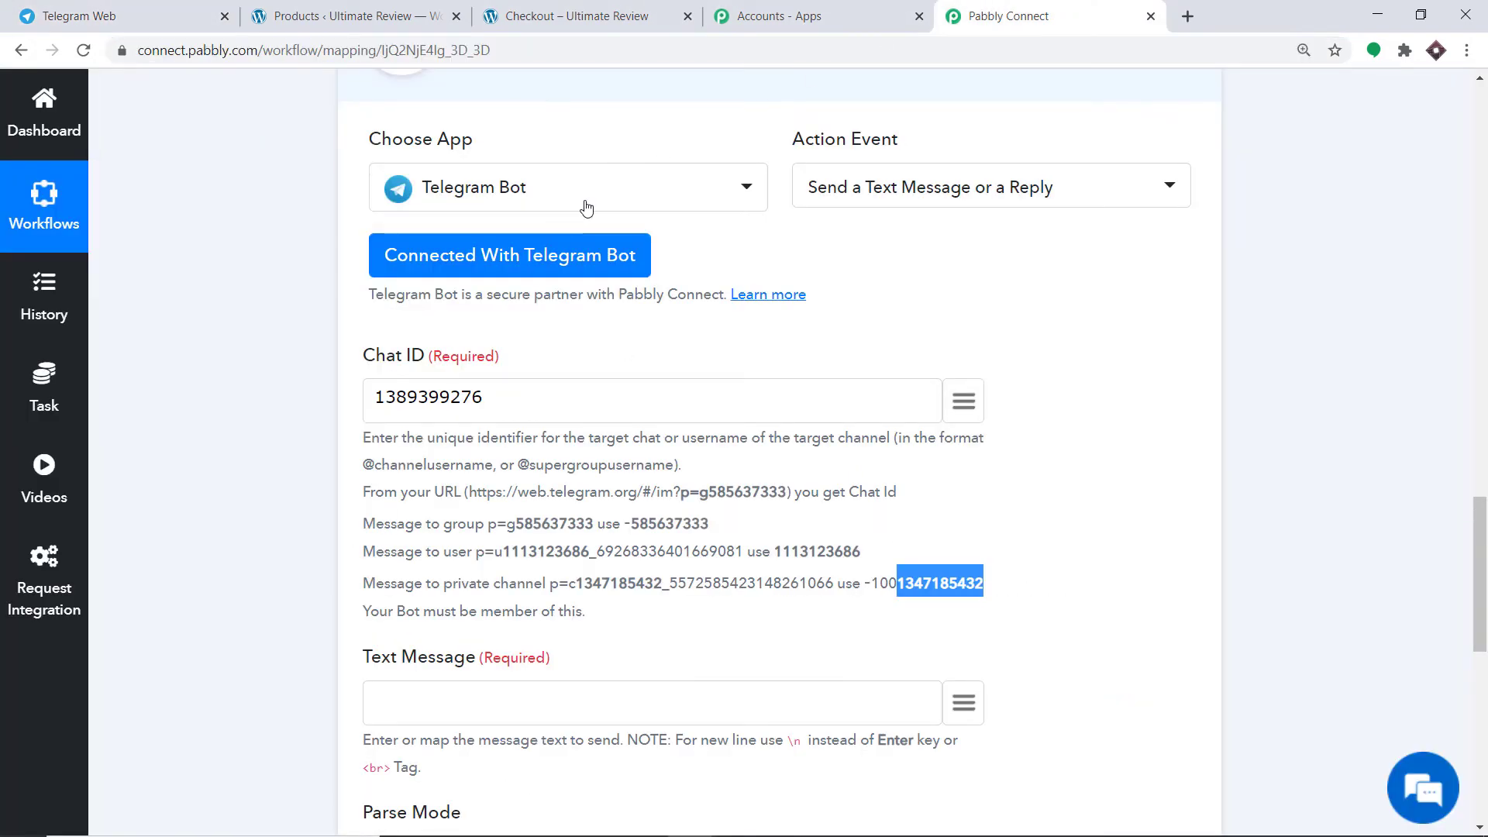
left_click(377, 397)
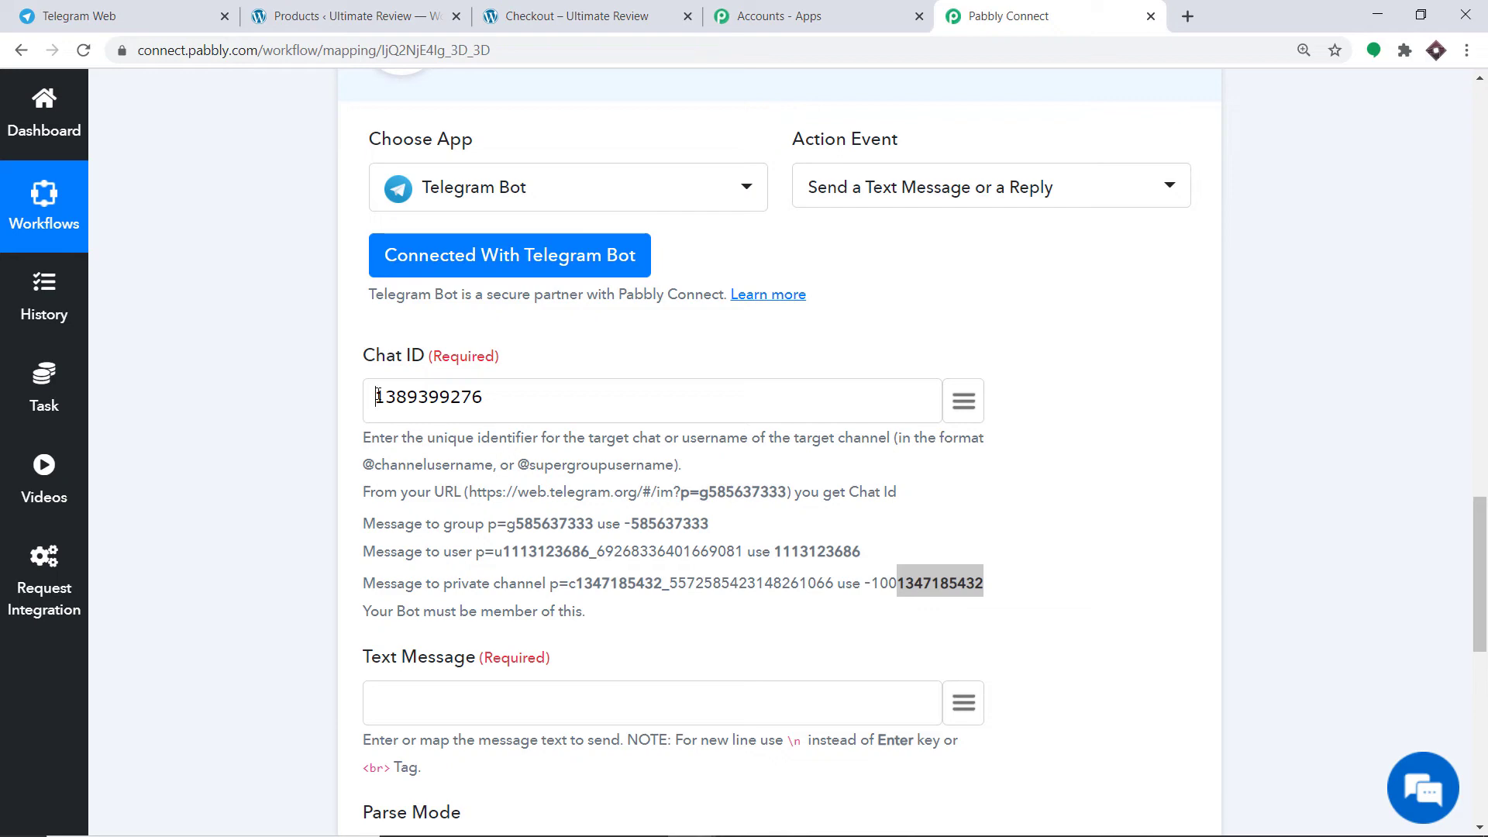
type("-100")
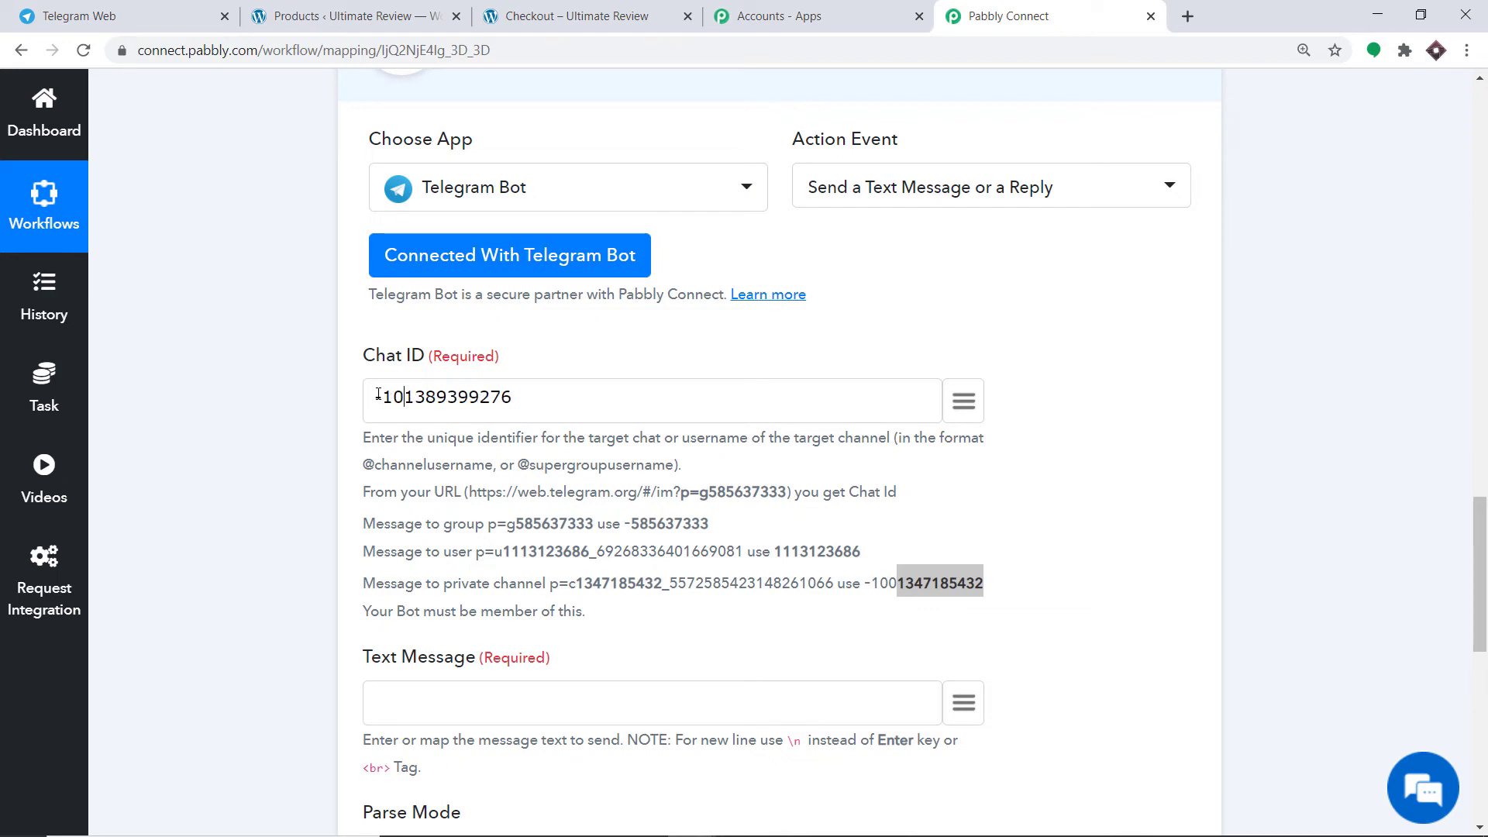
left_click(564, 335)
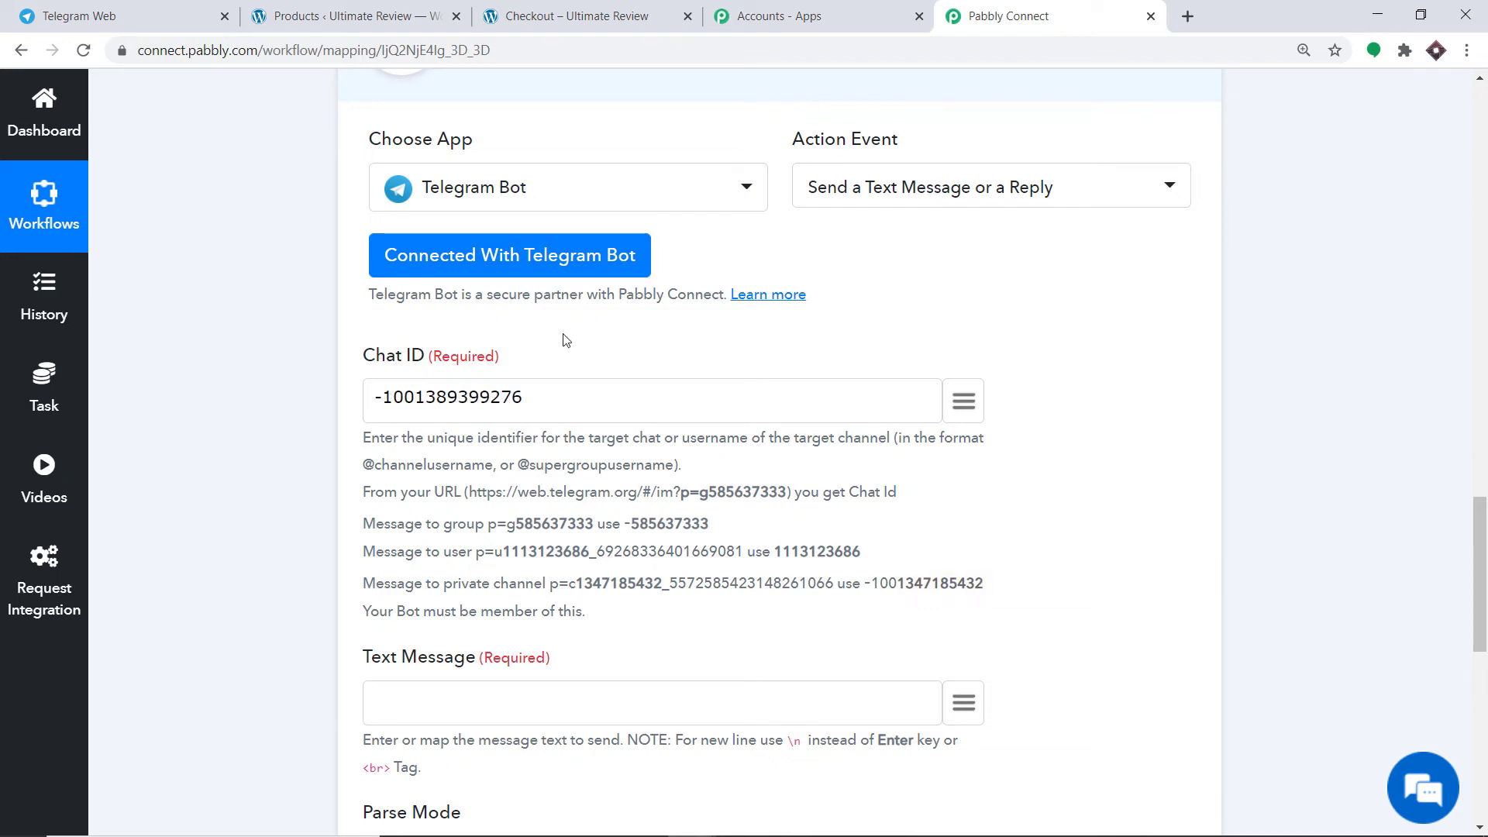
Begin the Text Message with "New Customer created" followed by the mapped trigger field billing > first_name
scroll(653, 368, "down", 6)
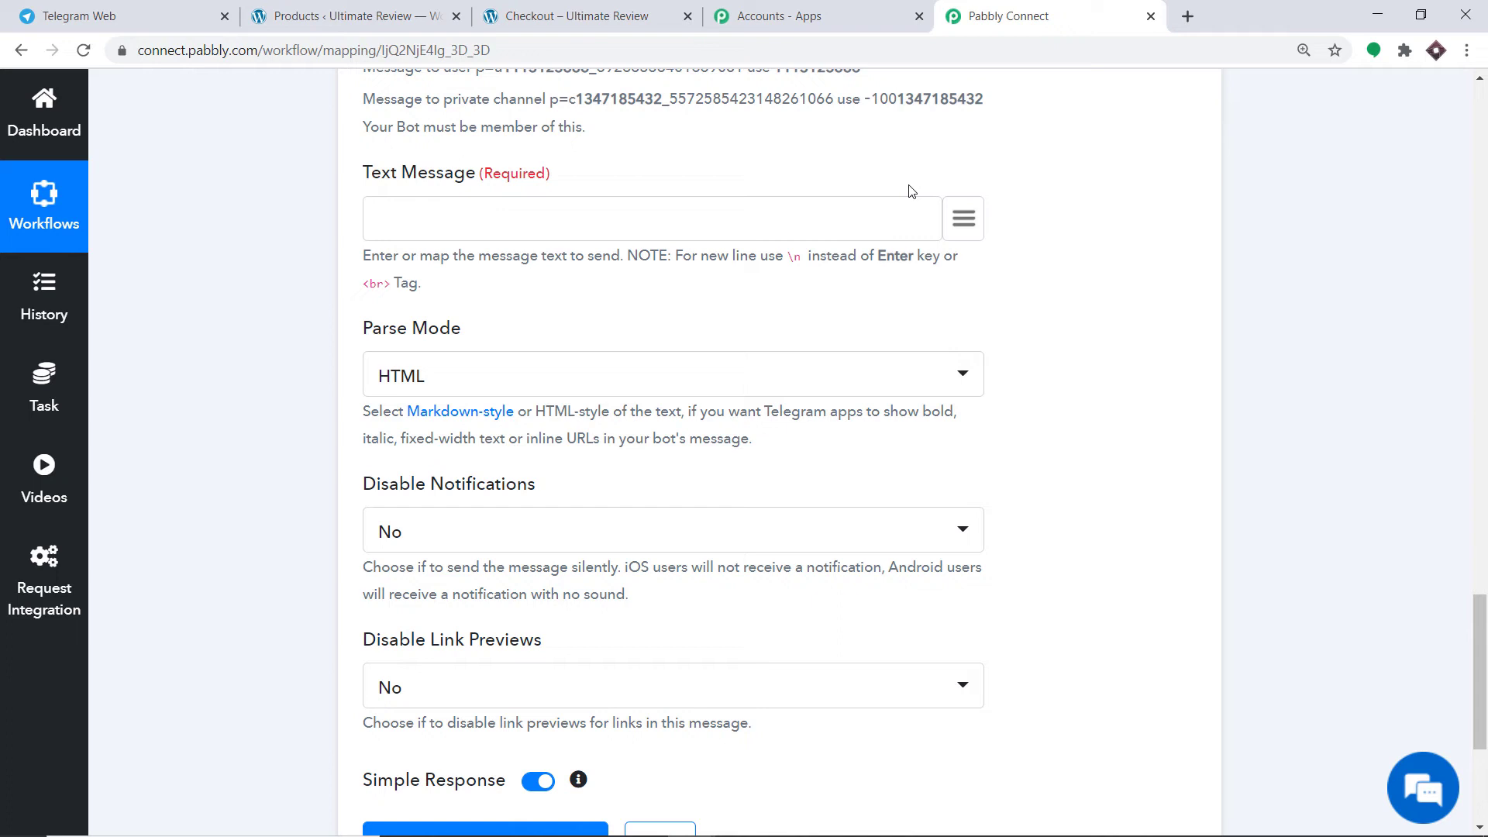
left_click(963, 220)
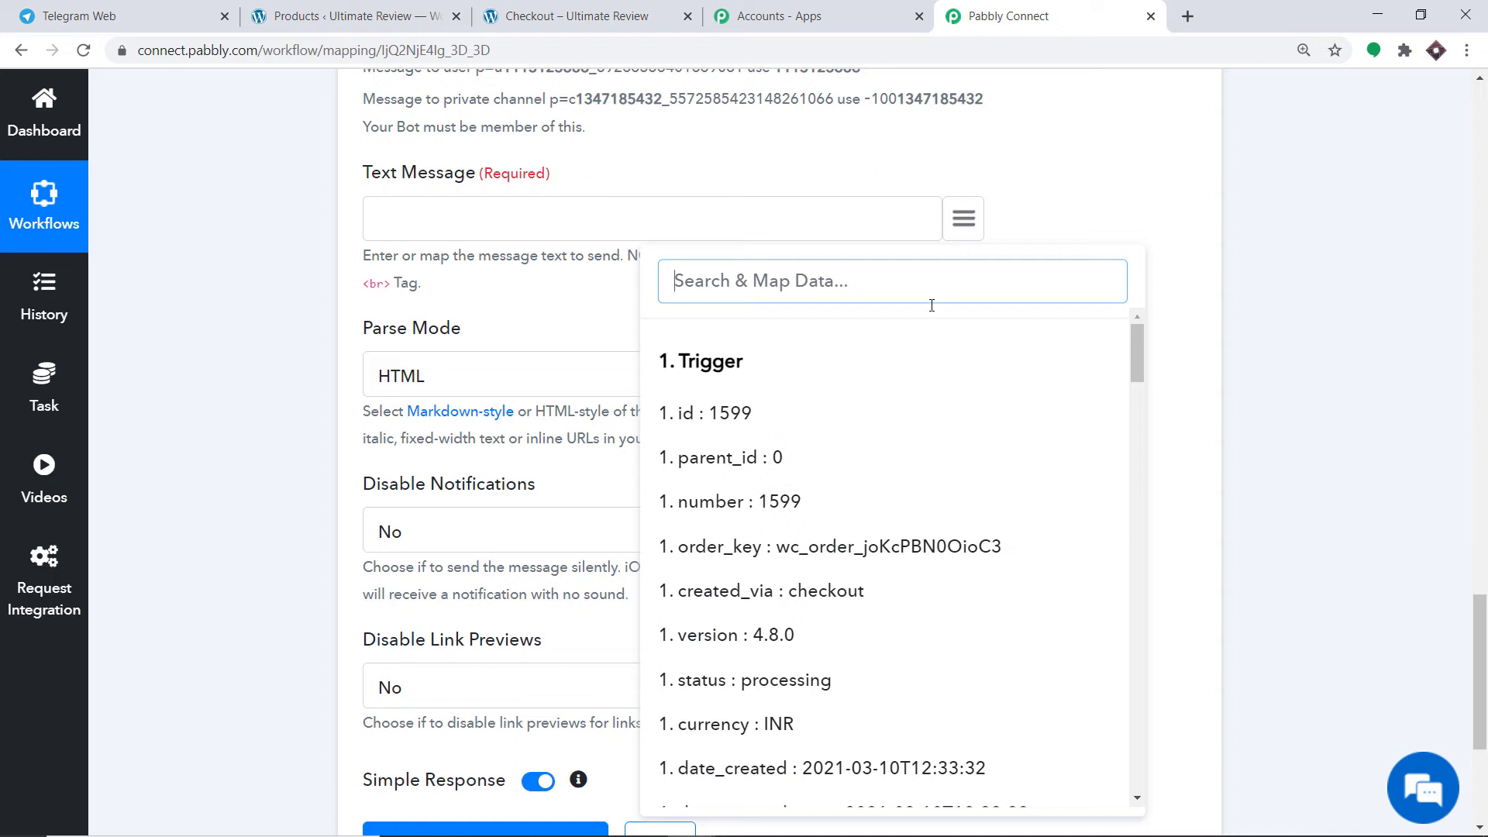
scroll(899, 388, "down", 3)
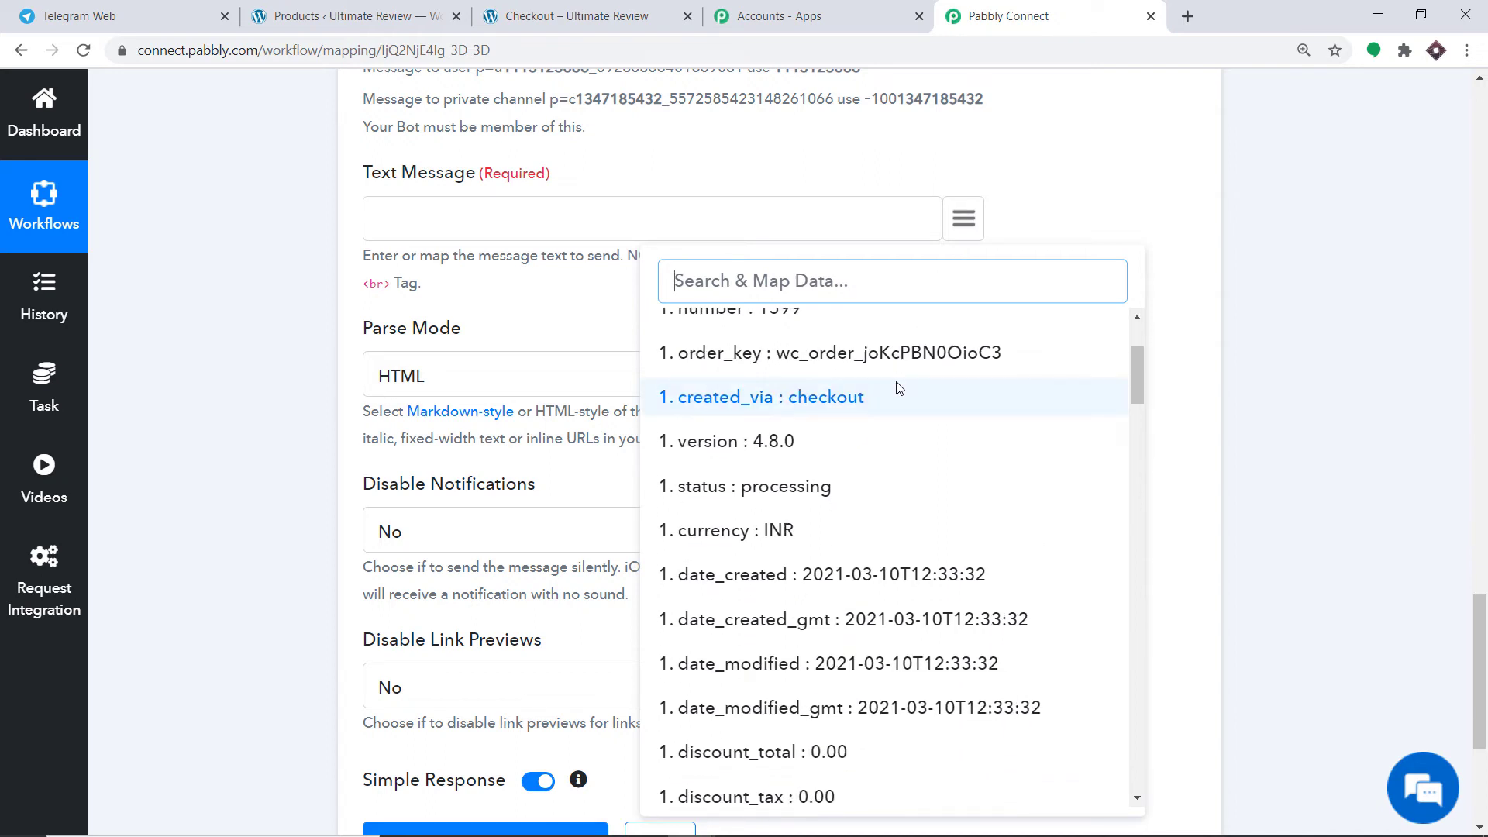
scroll(895, 388, "down", 5)
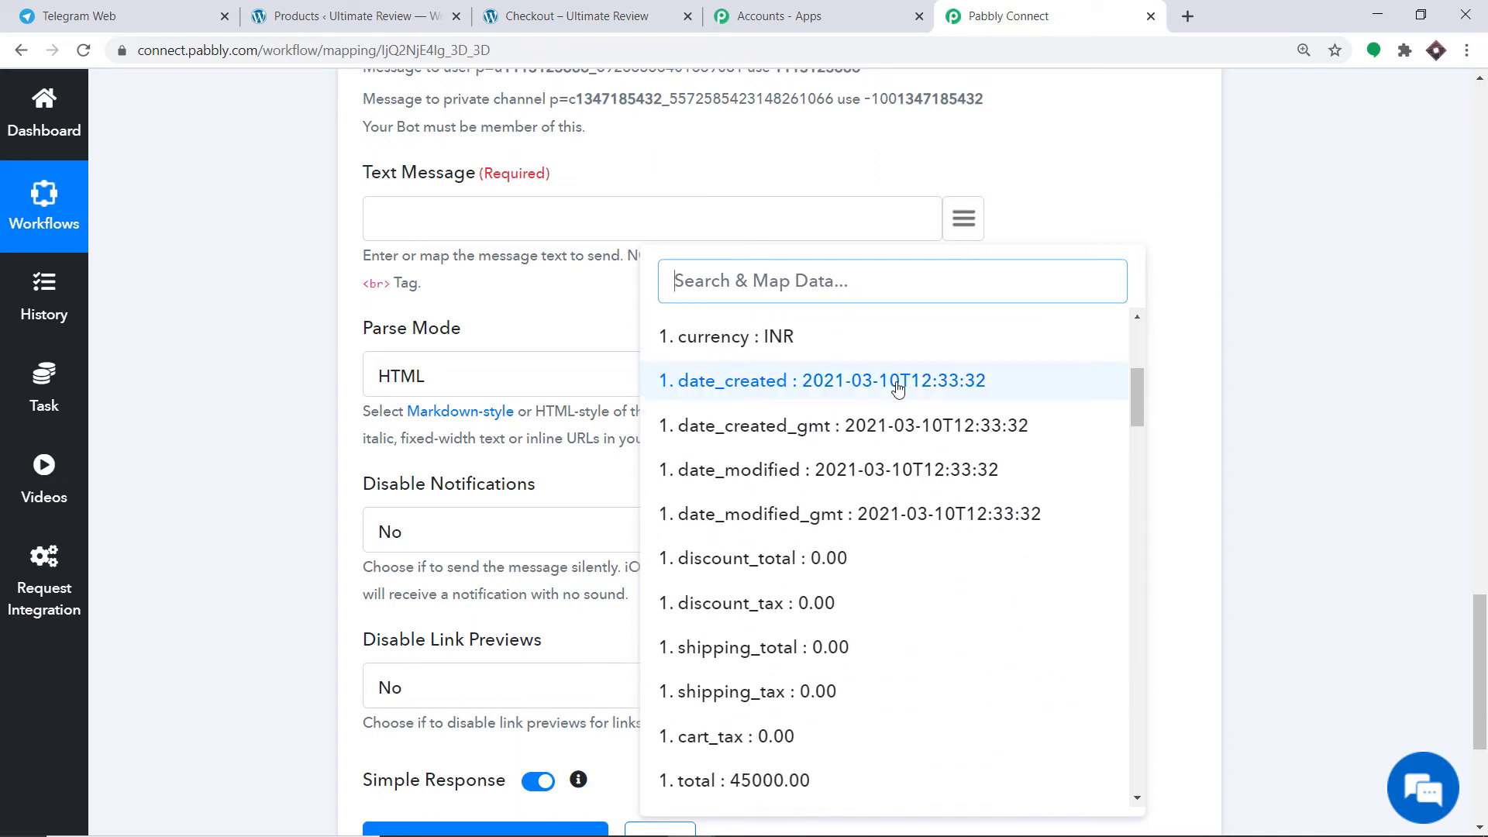
left_click(577, 222)
type("New ")
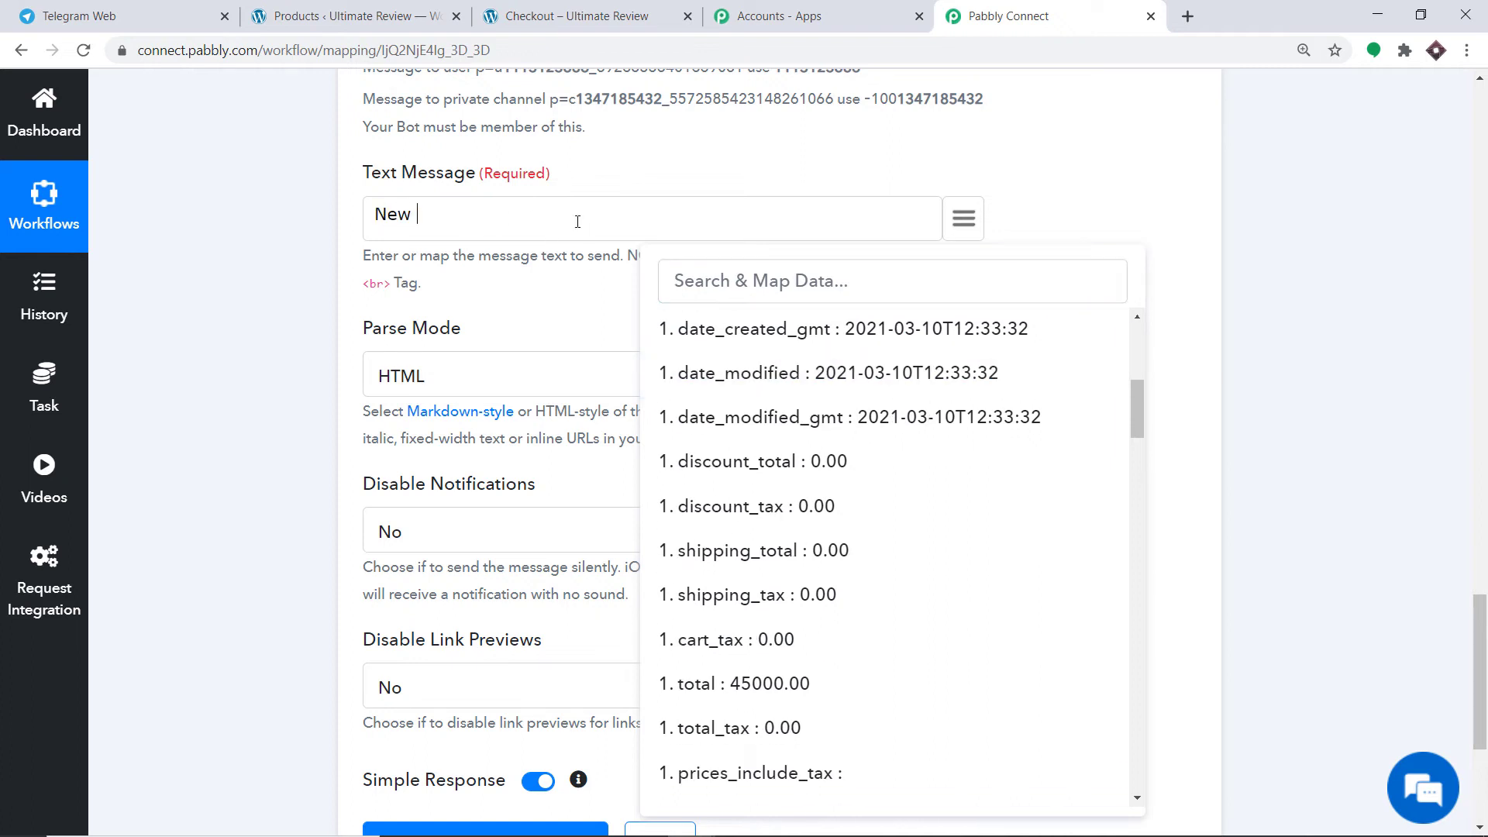
type("Customer created")
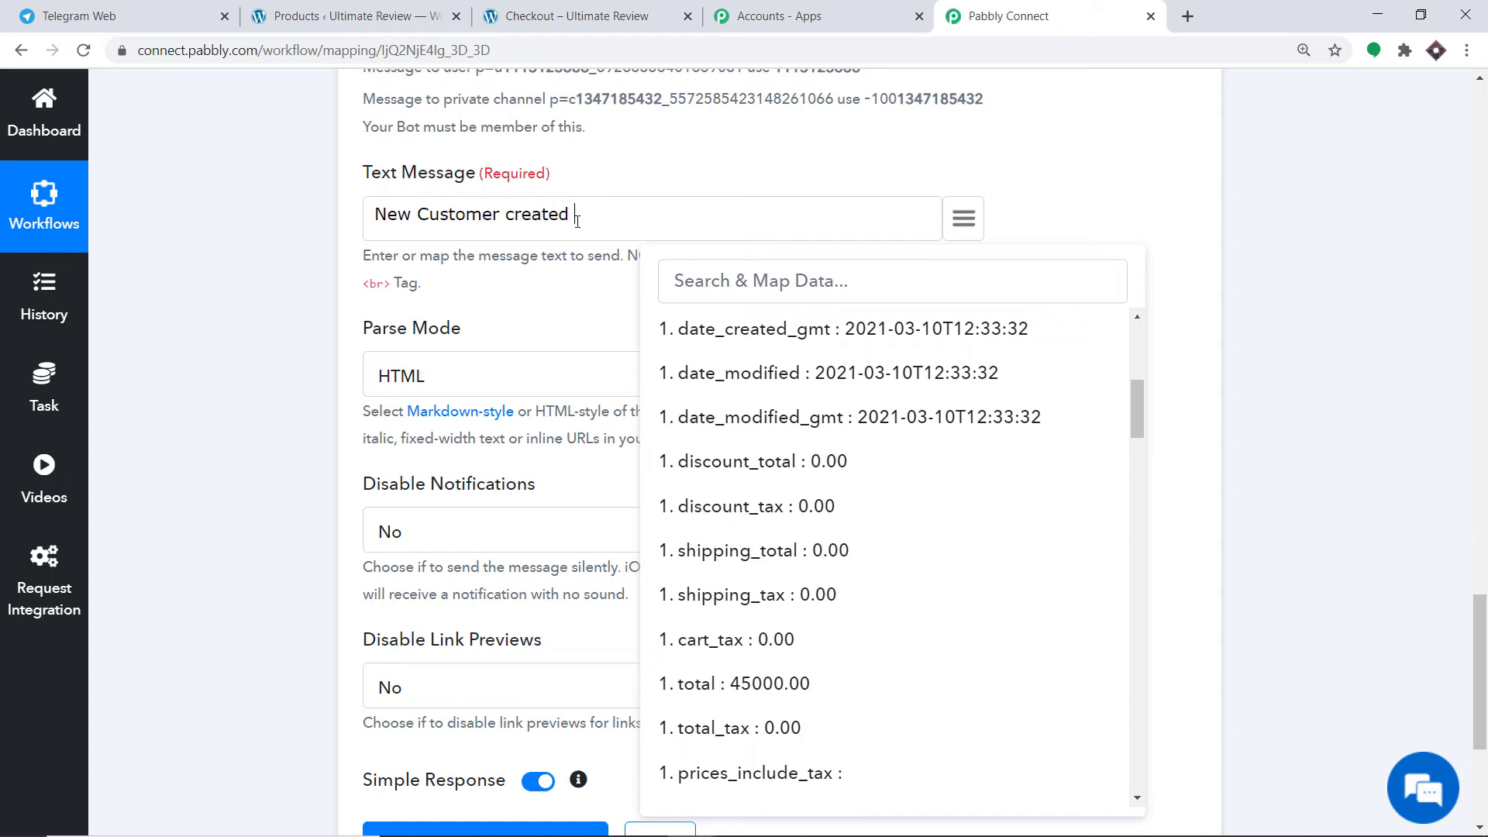
scroll(868, 458, "down", 4)
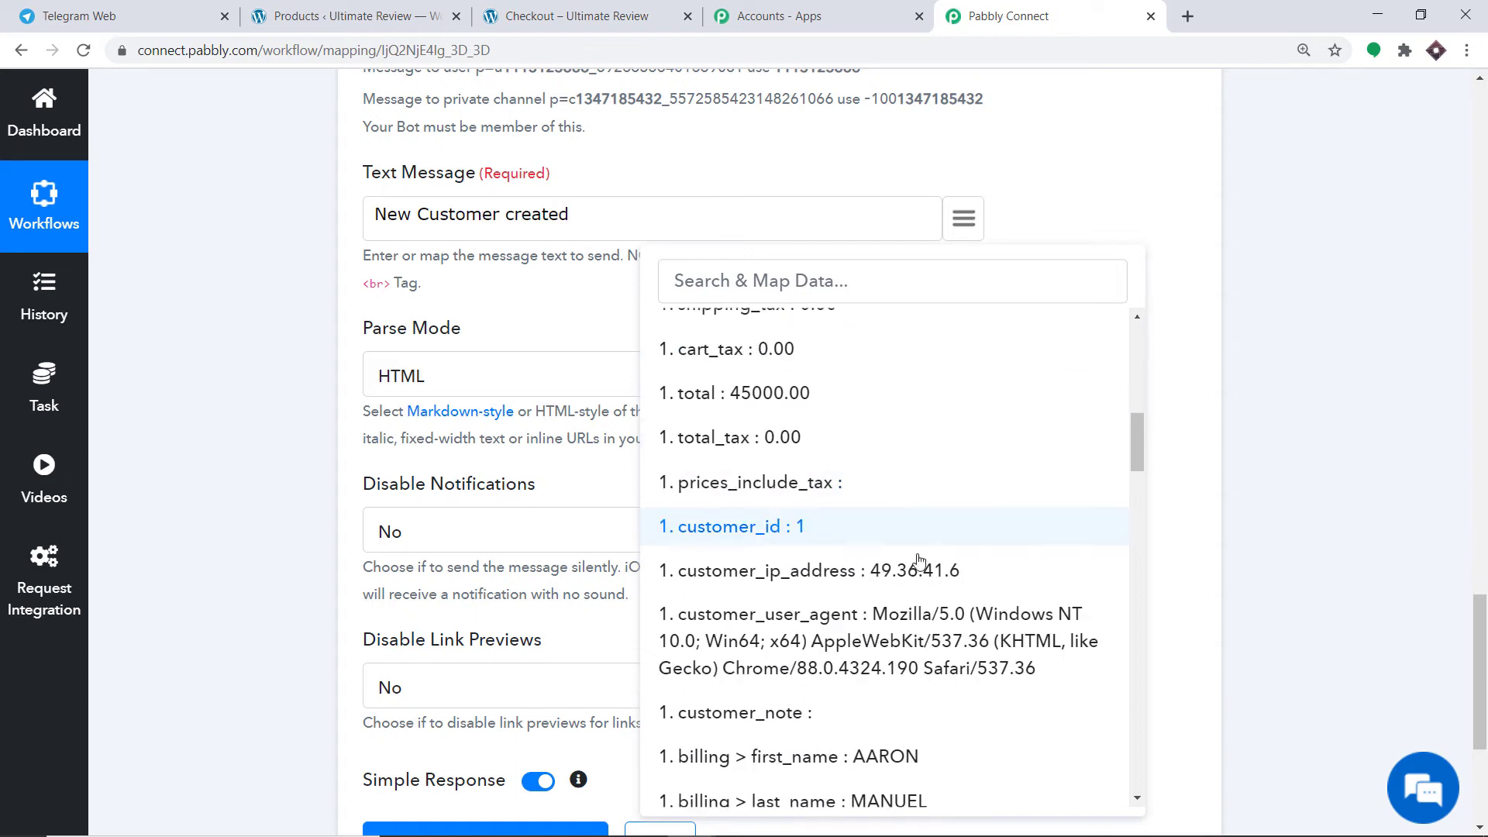
scroll(904, 653, "down", 1)
left_click(904, 654)
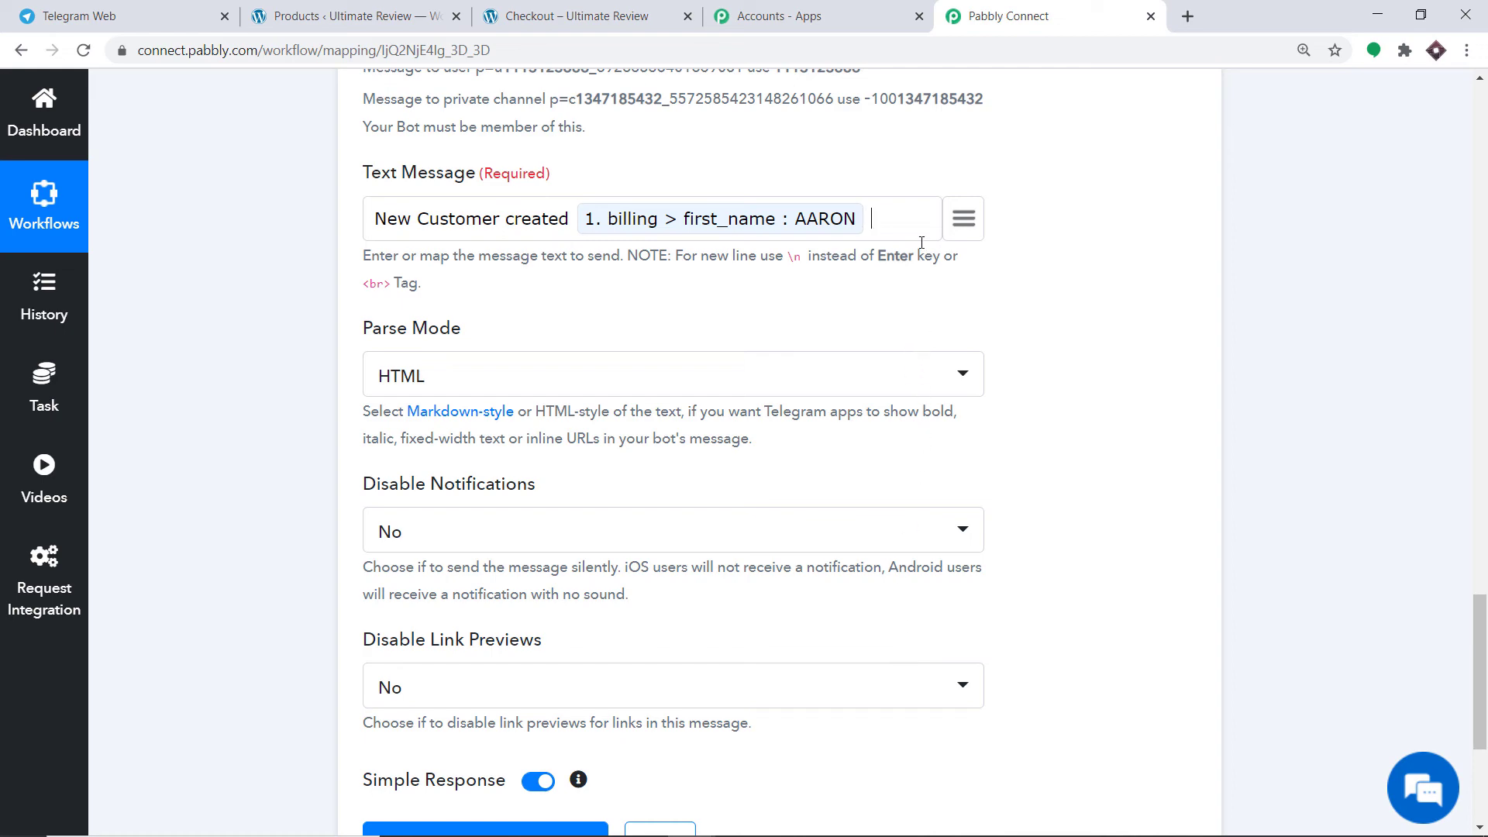
Map the trigger field billing > last_name into the Text Message after the first name
left_click(955, 231)
scroll(982, 560, "down", 8)
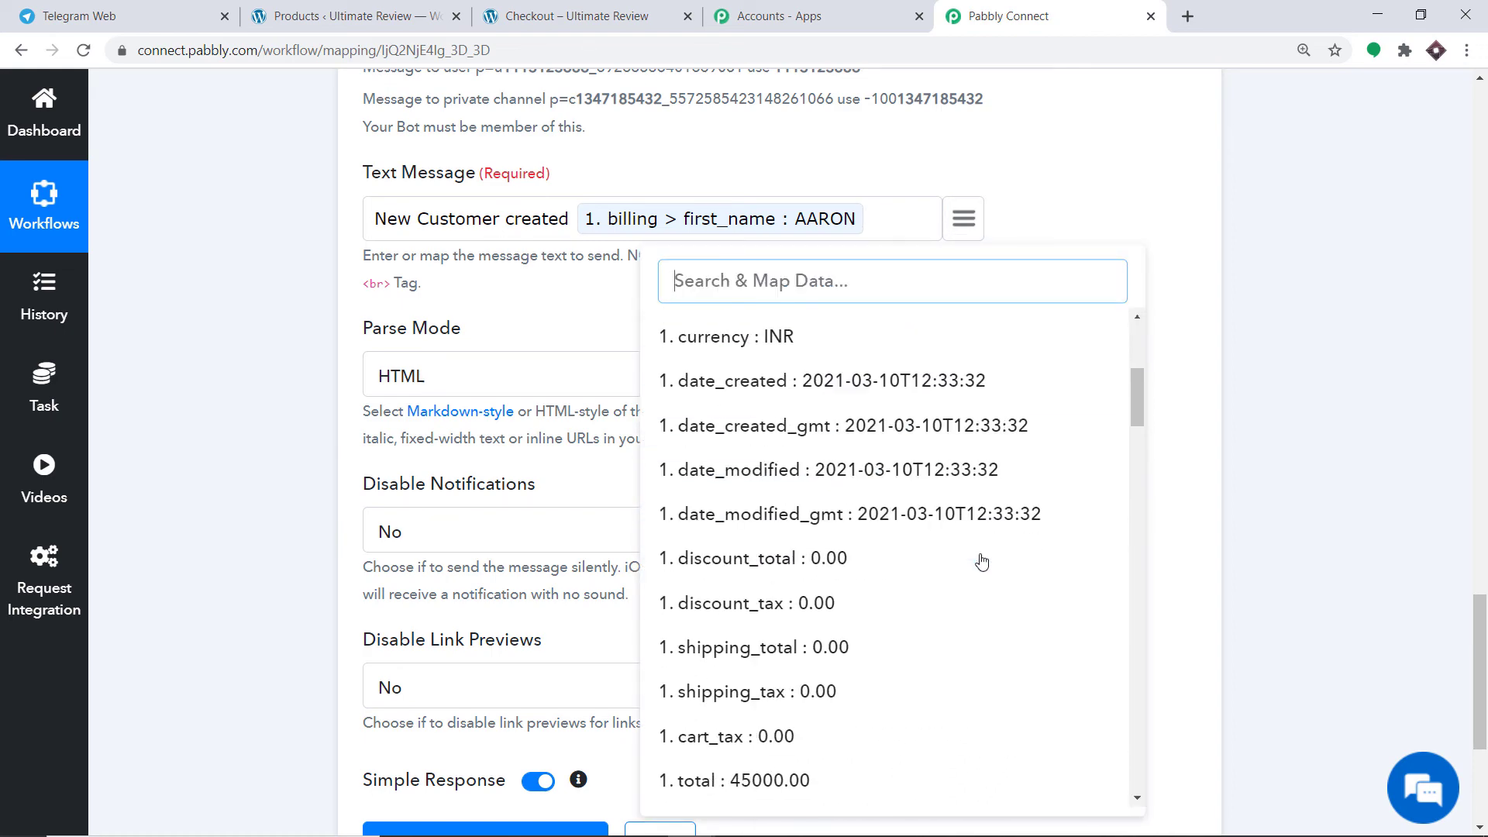
scroll(982, 563, "down", 4)
left_click(897, 511)
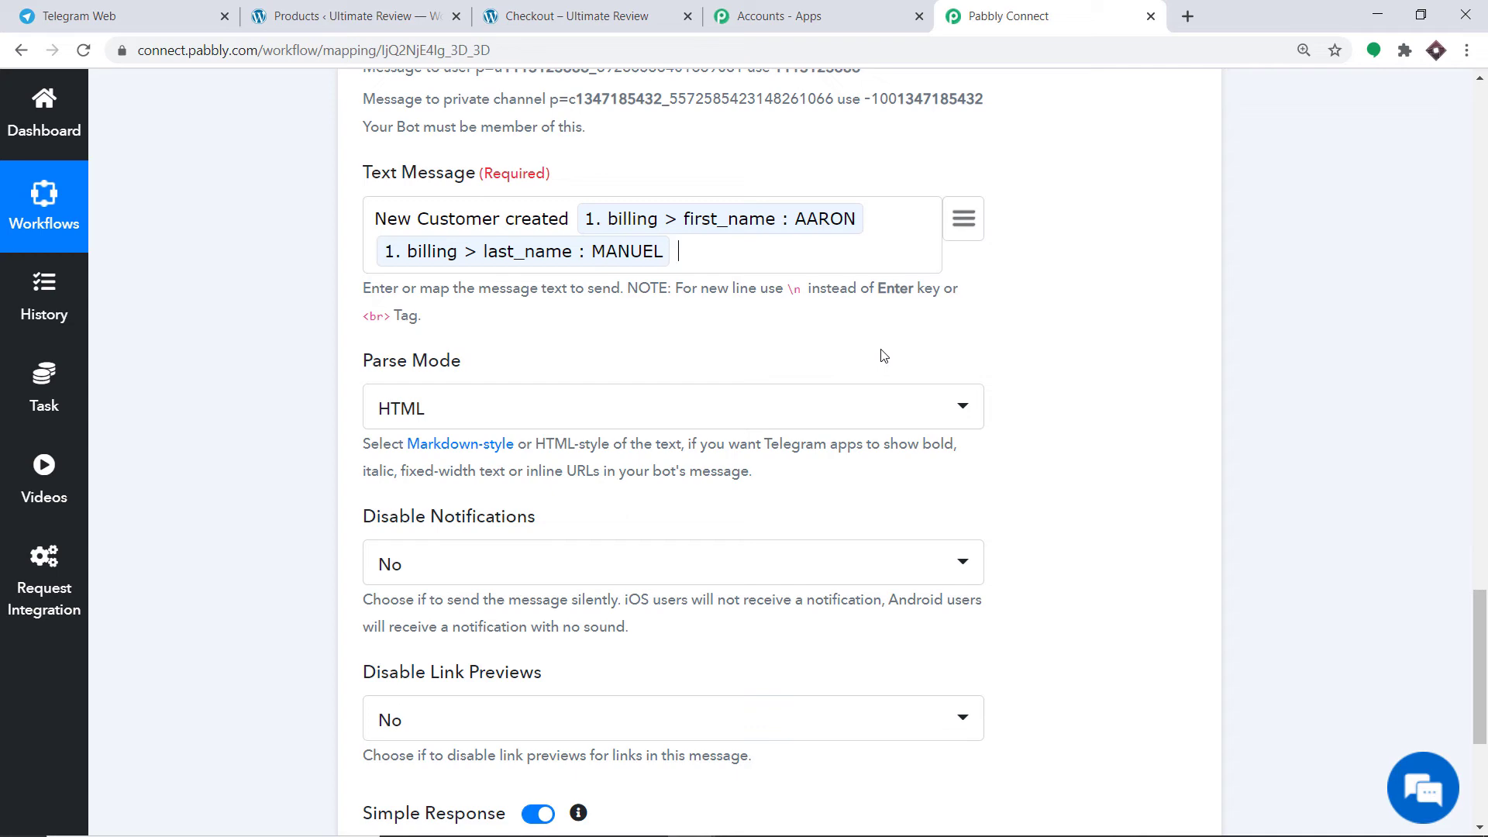
Append a line break and wording to the Text Message so it continues with "\n Has ordered"
type("\\")
type("n")
type(" Has")
type(" purchsed")
key("BackSpace")
key("BackSpace")
key("BackSpace")
key("BackSpace")
key("BackSpace")
key("BackSpace")
key("BackSpace")
key("BackSpace")
type("ordered")
Search the trigger data for "one" and map line_items > 0 > name after "Has ordered"
left_click(979, 219)
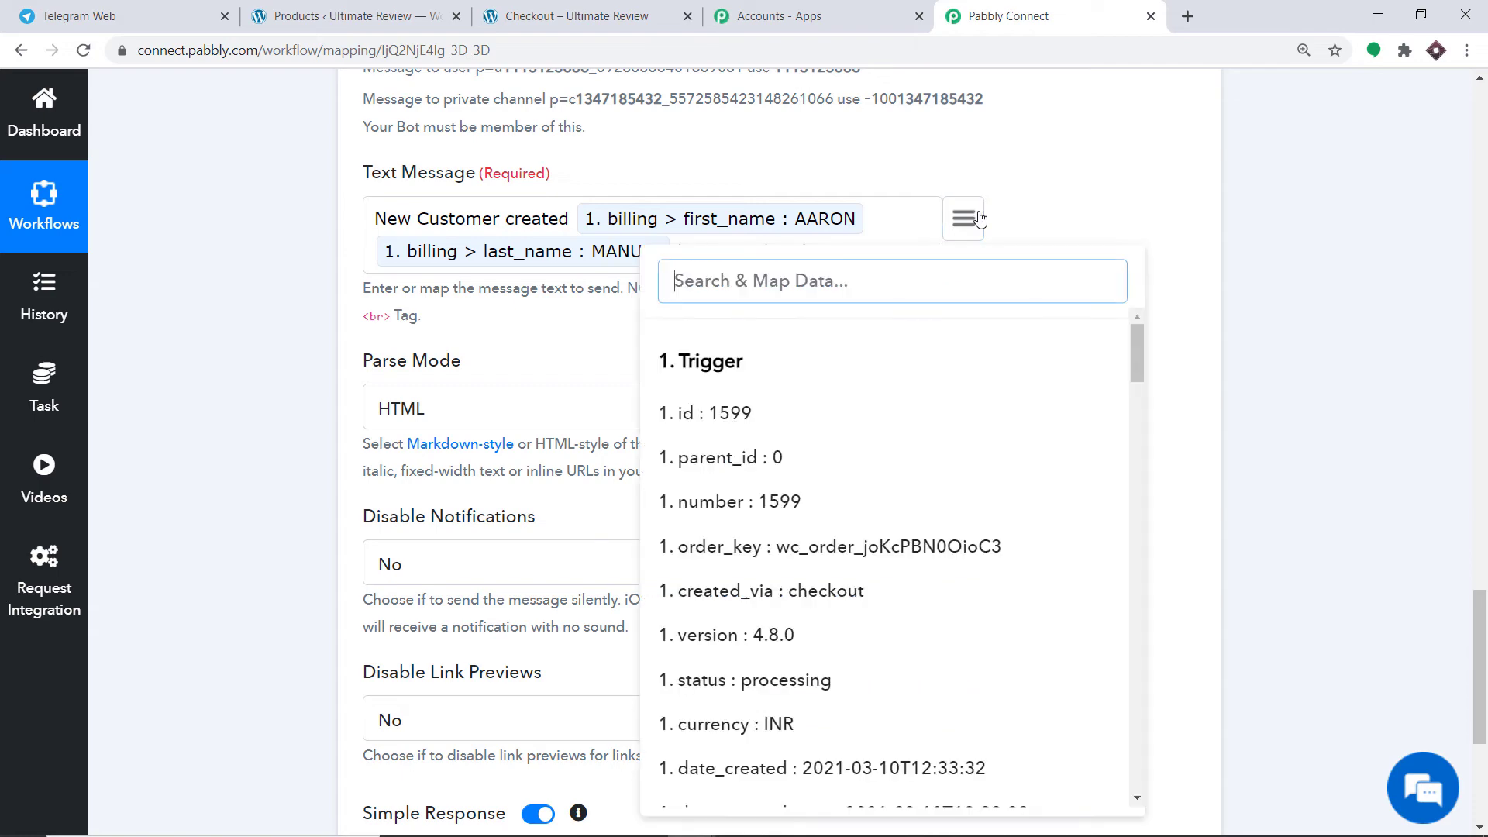
type("one")
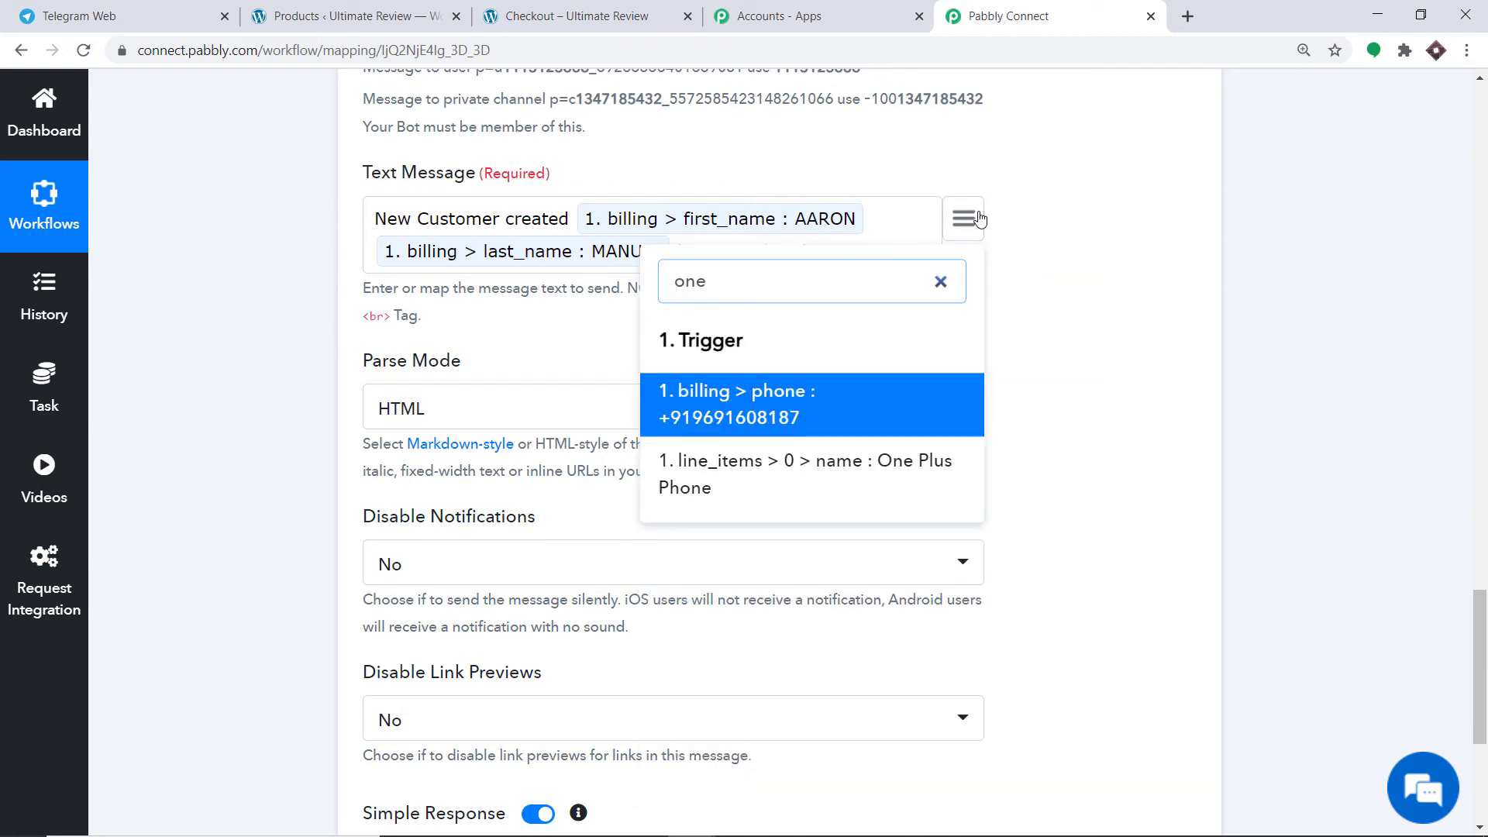
left_click(876, 463)
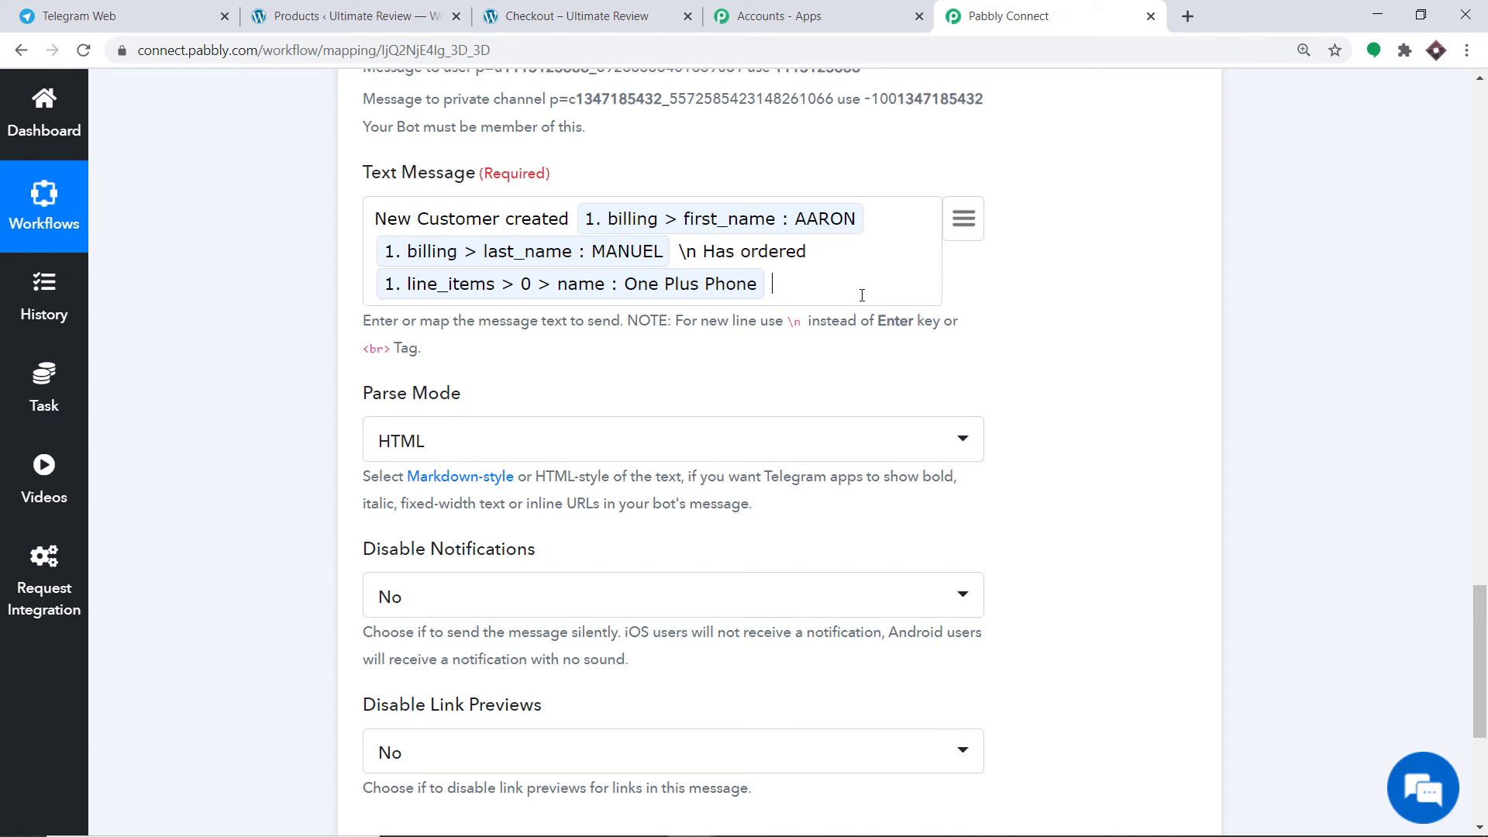
Append "\n He lives in" to the Text Message, followed by the mapped trigger field billing > address_1
type("\\n")
type("He lives in")
left_click(965, 218)
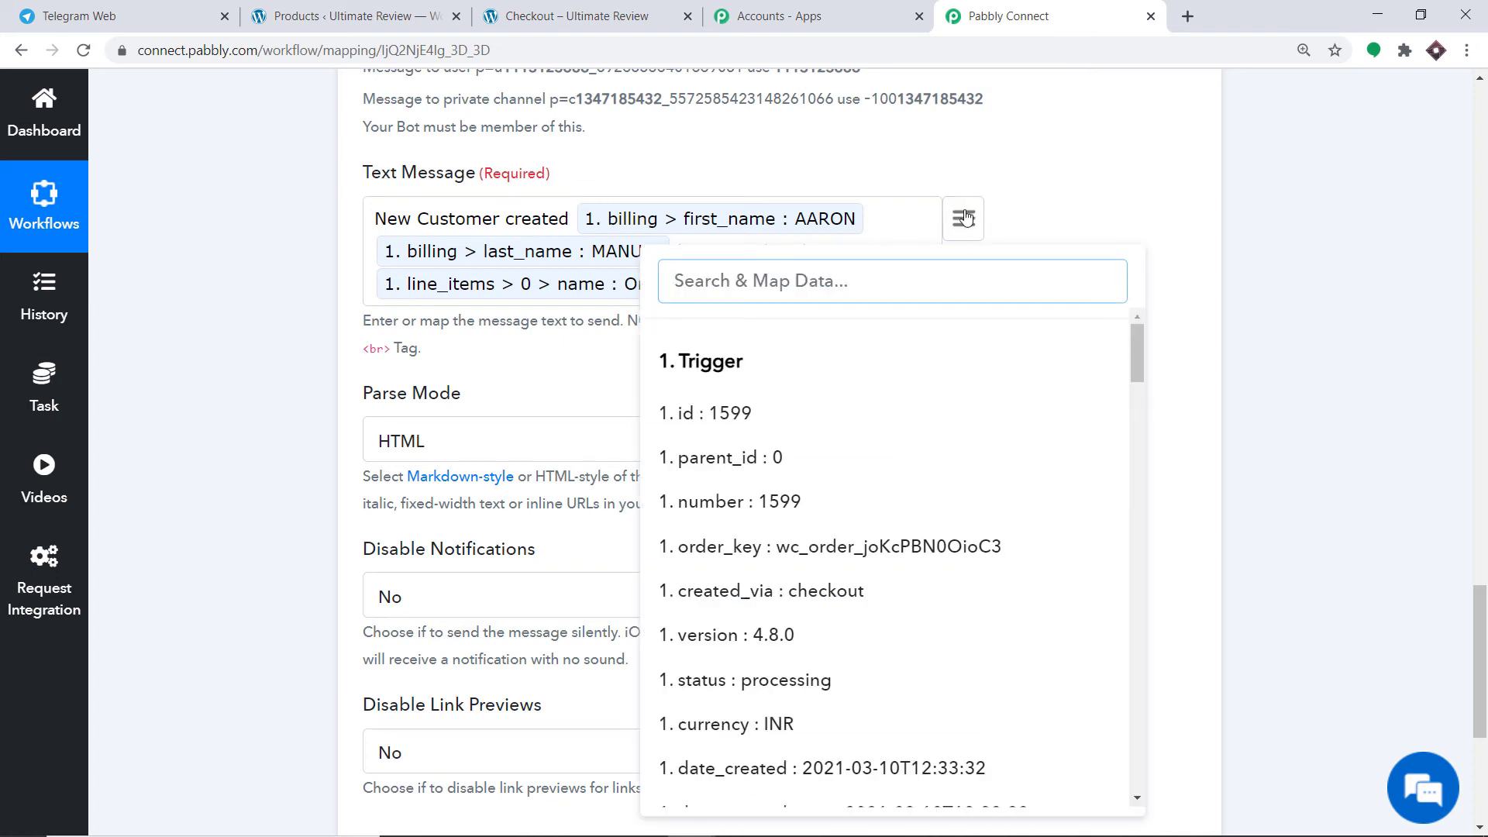
type("add")
left_click(852, 469)
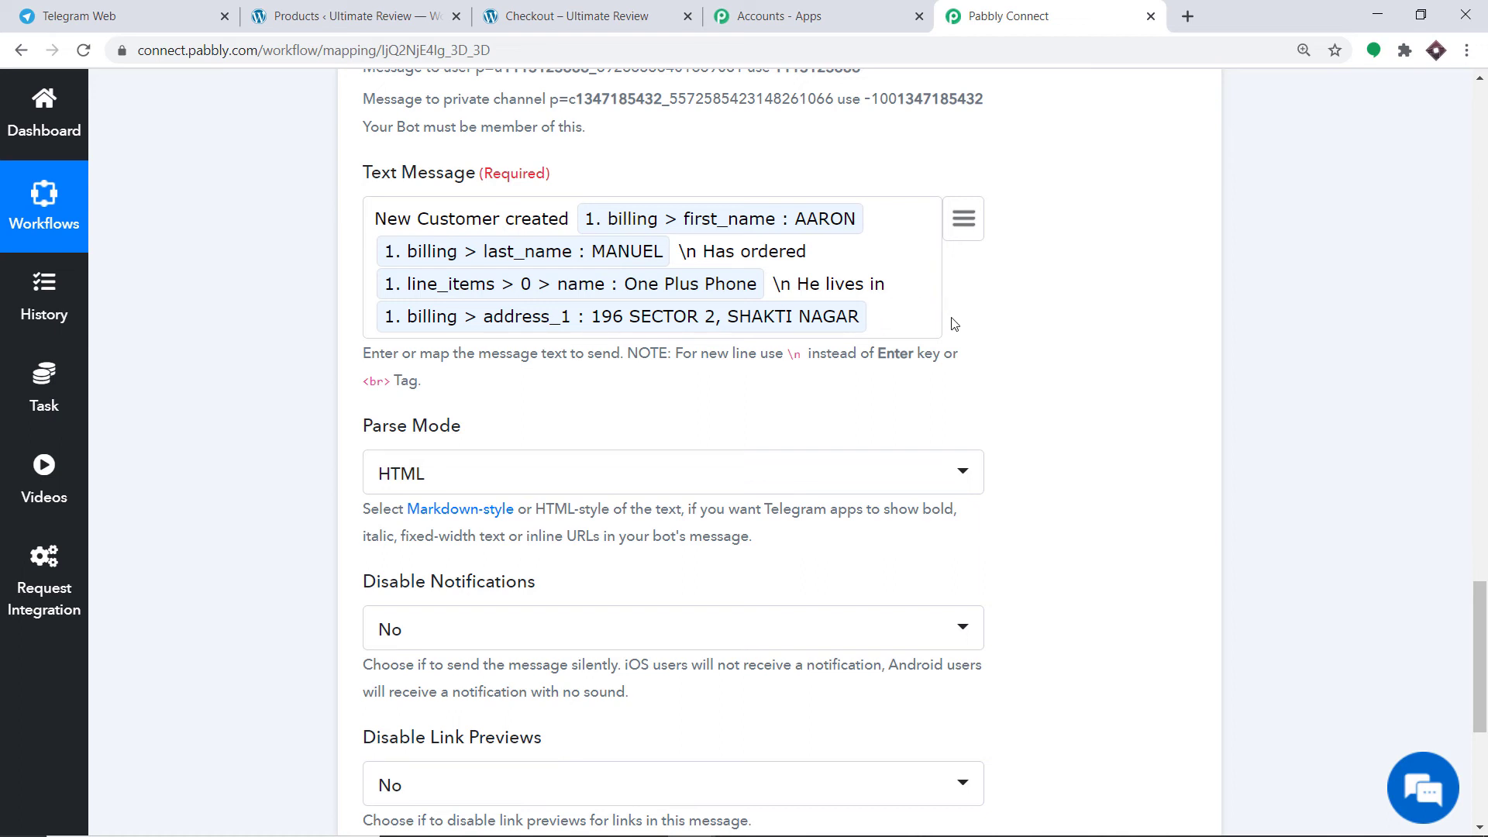
scroll(953, 324, "down", 2)
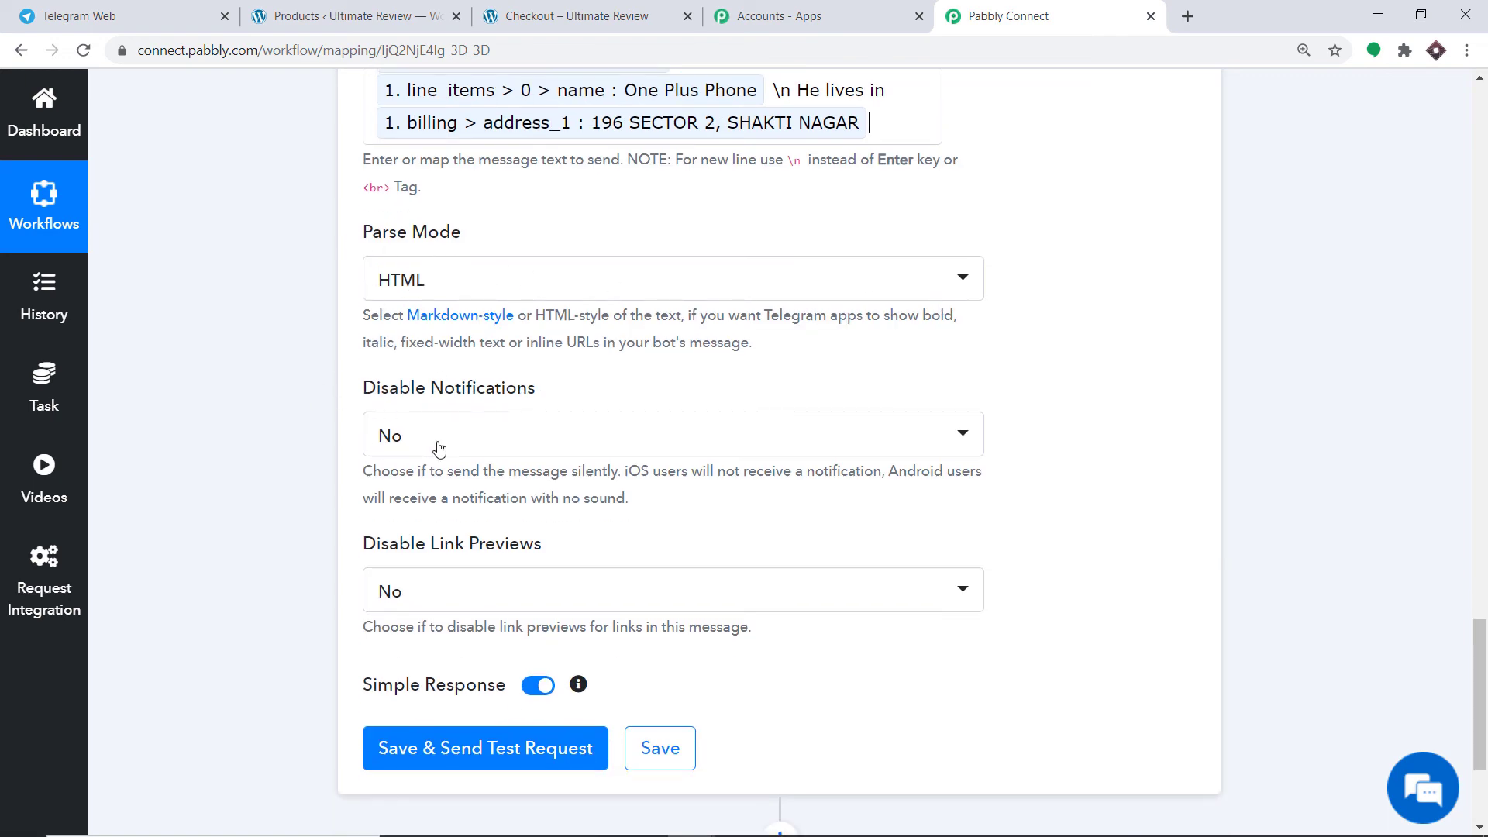
Save the Telegram Bot action with a test request, then check the message in the WooCommerce Order Data group in Telegram Web
scroll(439, 448, "down", 2)
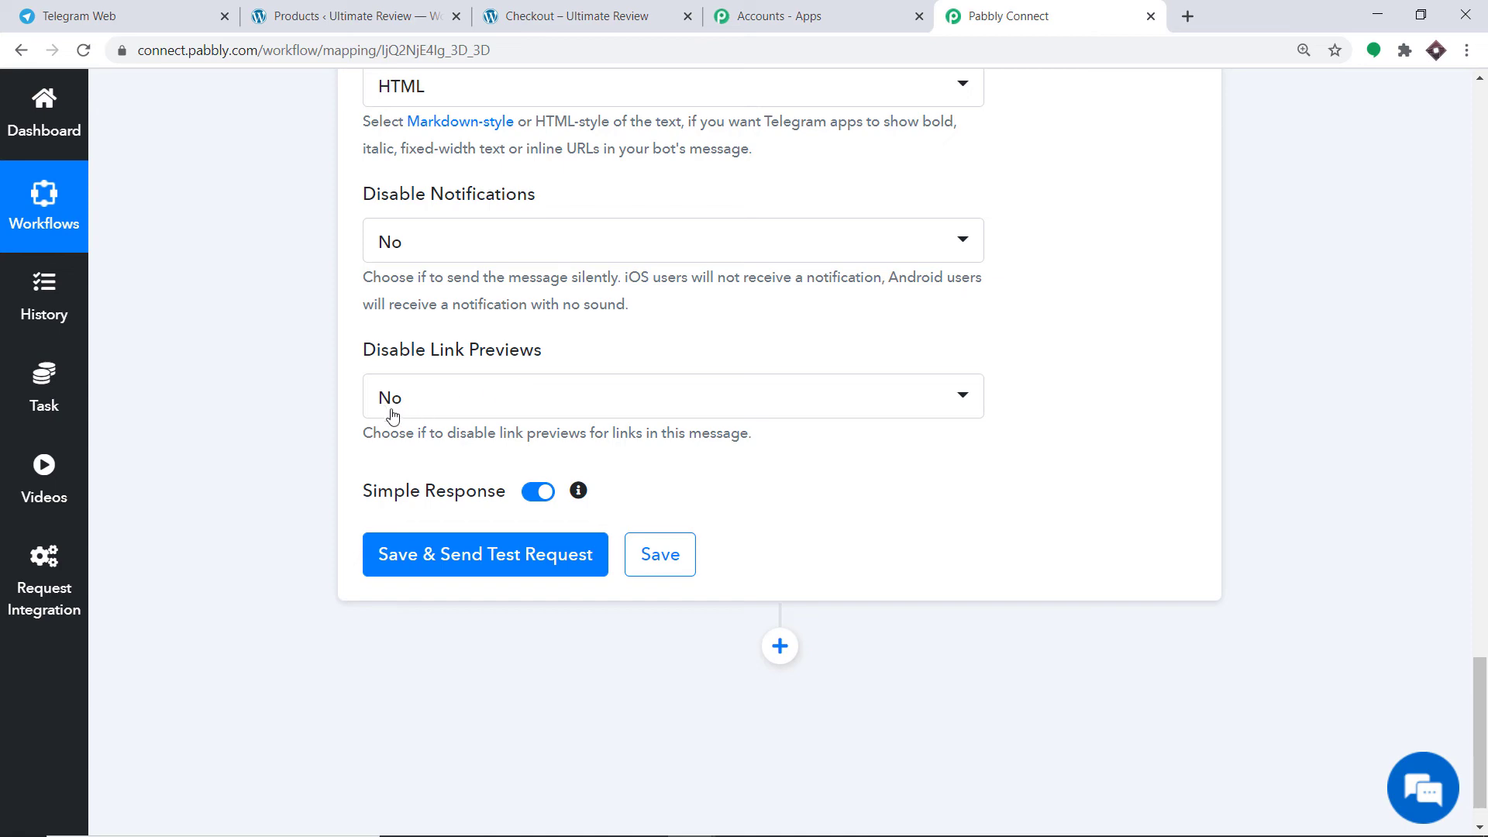
scroll(526, 461, "down", 1)
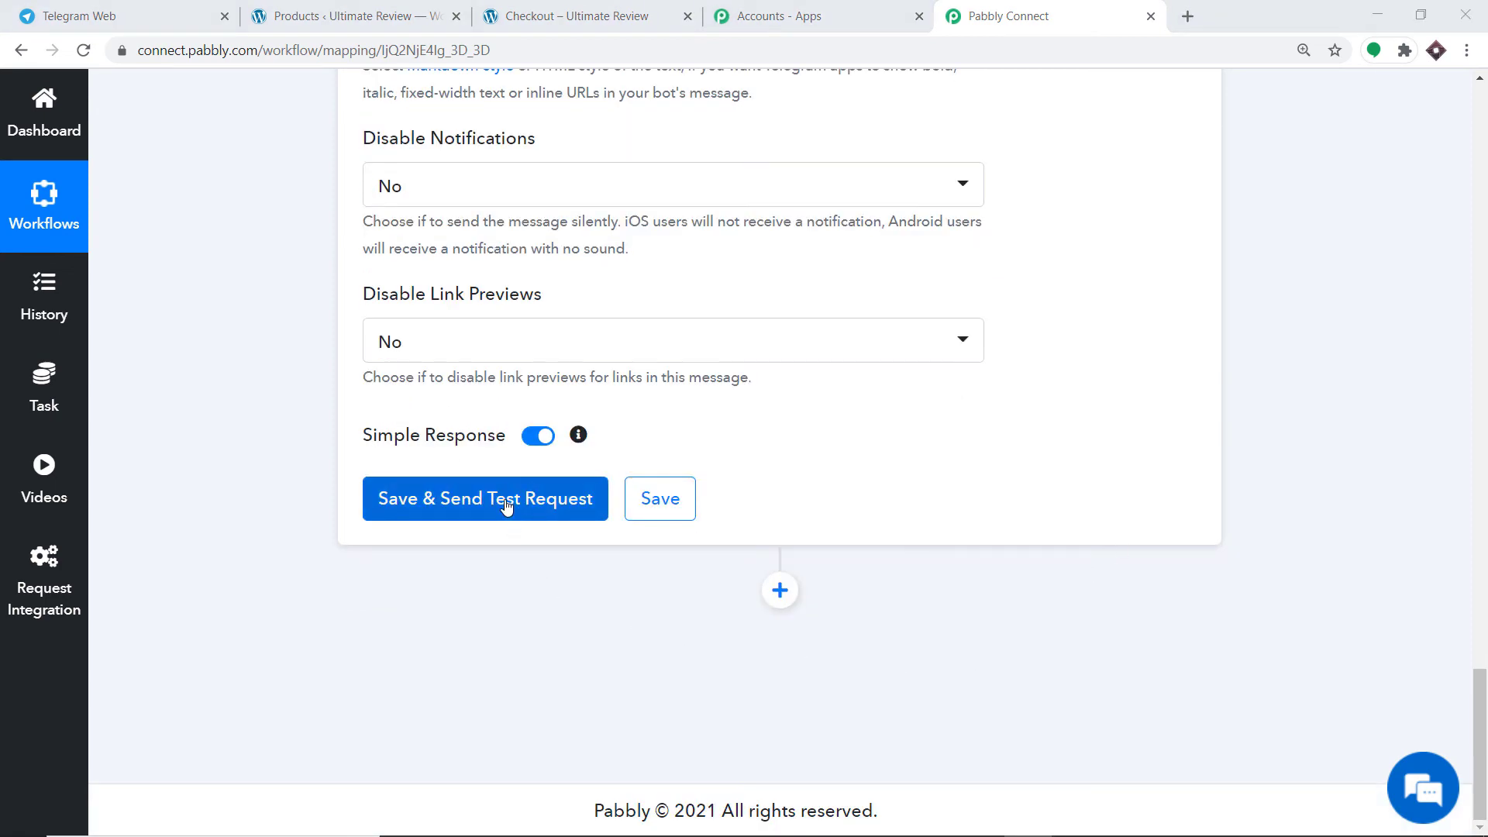
scroll(481, 492, "up", 6)
scroll(576, 432, "down", 3)
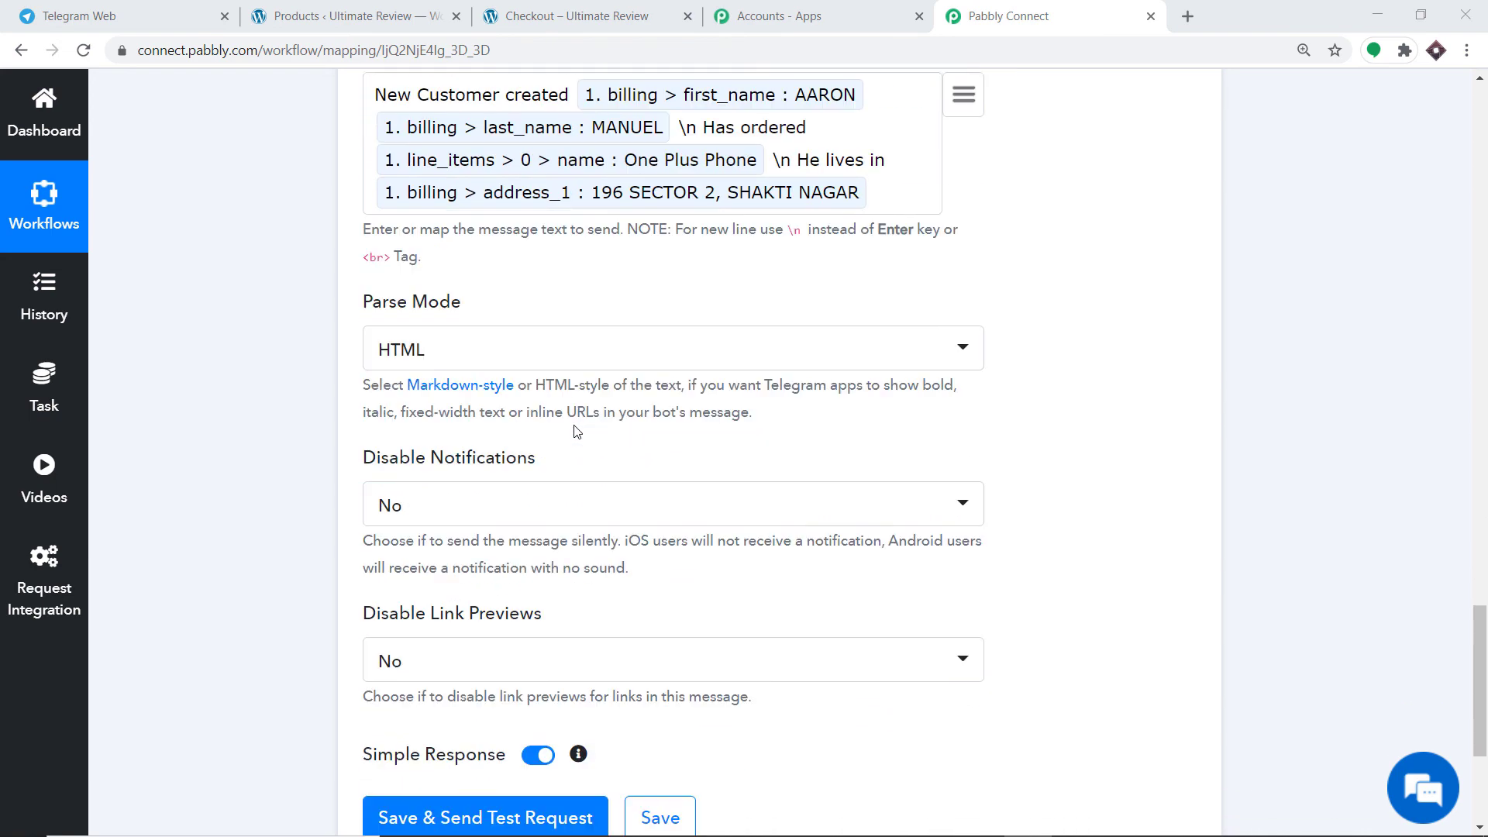
scroll(576, 432, "down", 4)
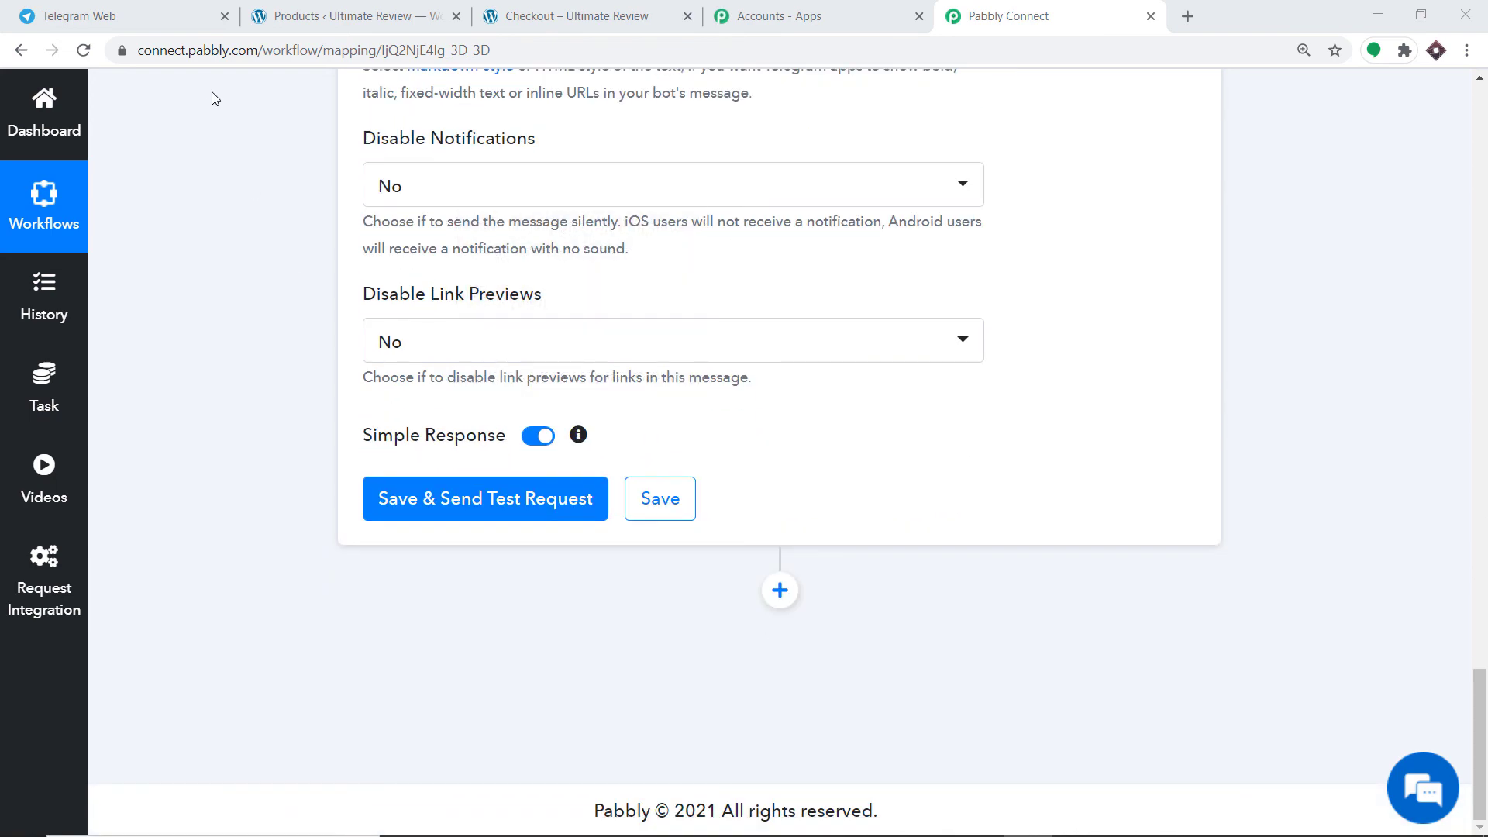
left_click(517, 515)
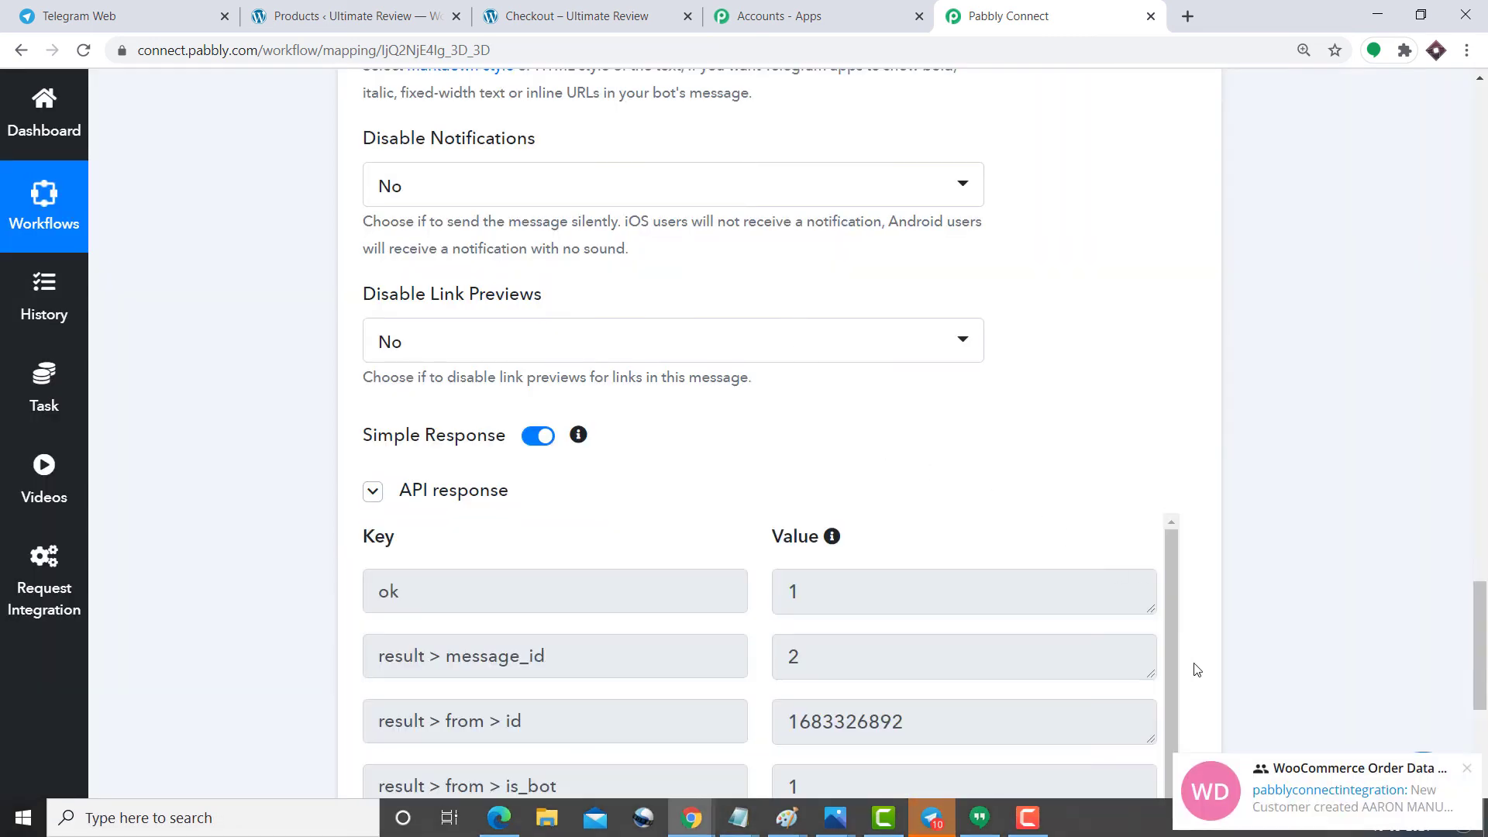
left_click(151, 7)
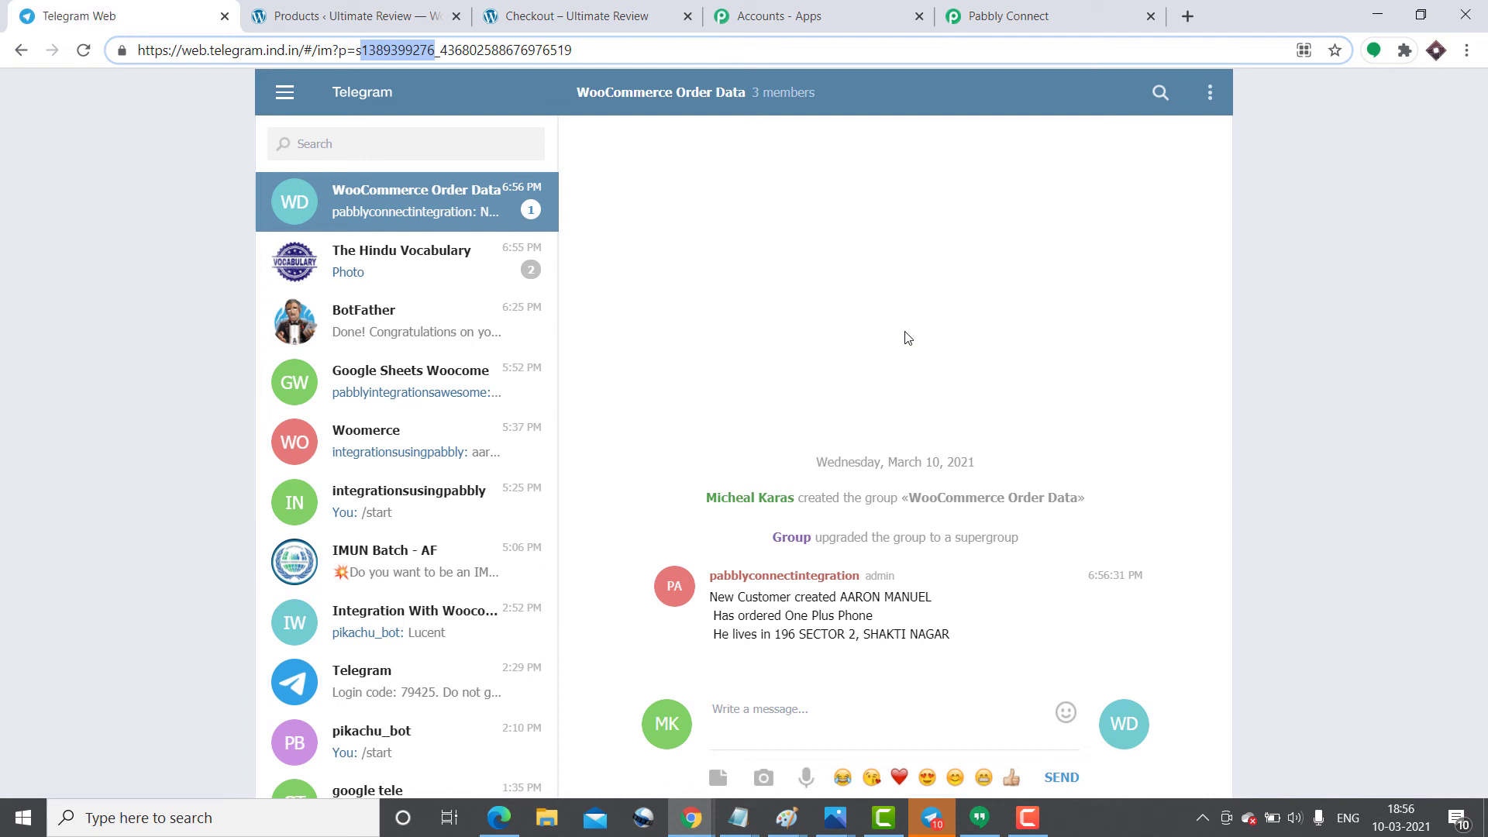
Switch back to Pabbly Connect and collapse the Telegram Bot action and the WooCommerce trigger in the workflow
left_click(1000, 14)
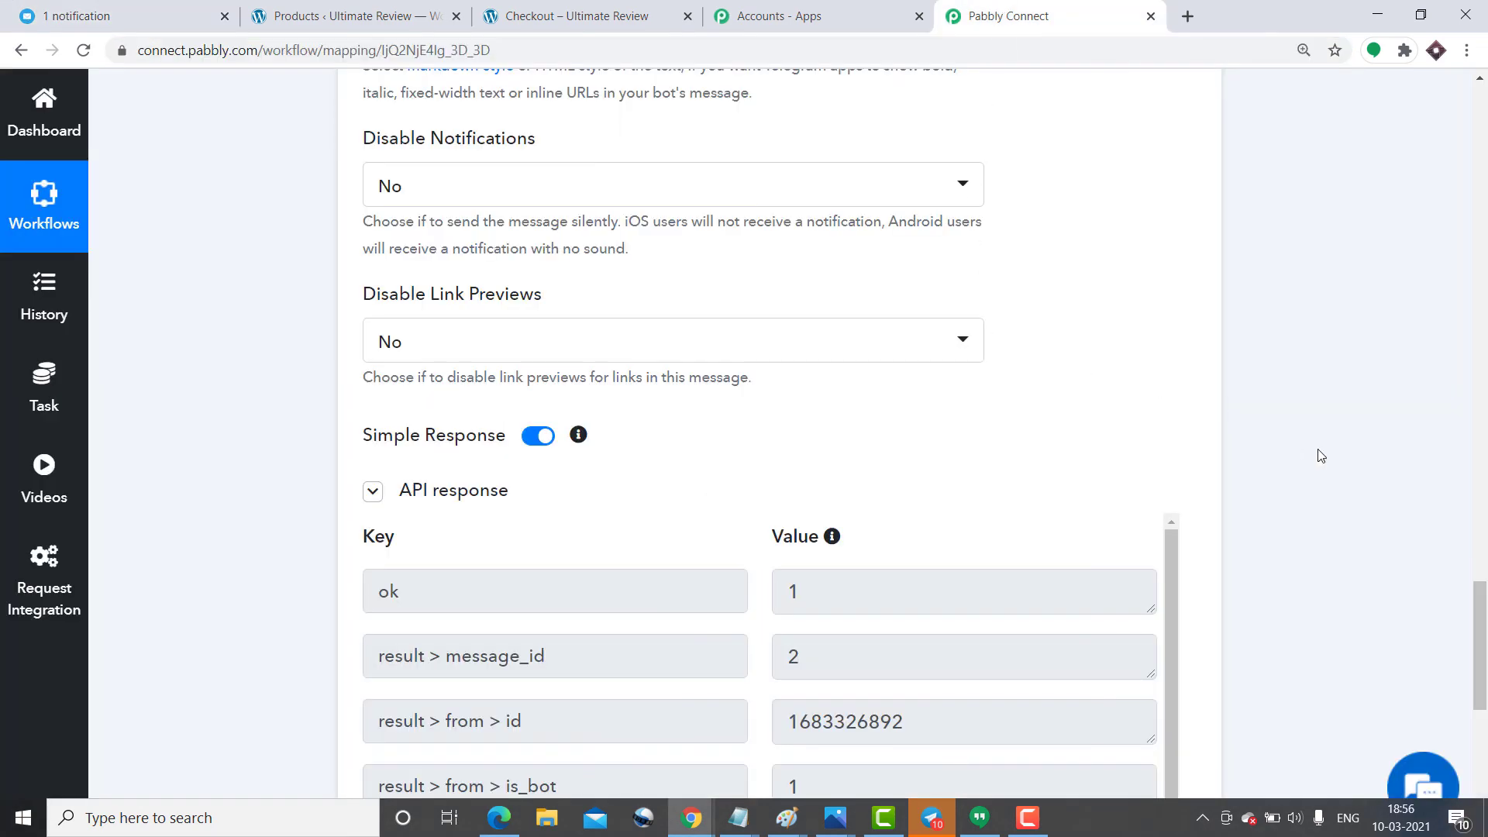
scroll(1485, 533, "up", 1)
scroll(1486, 532, "up", 8)
left_click_drag(1482, 453, 1481, 415)
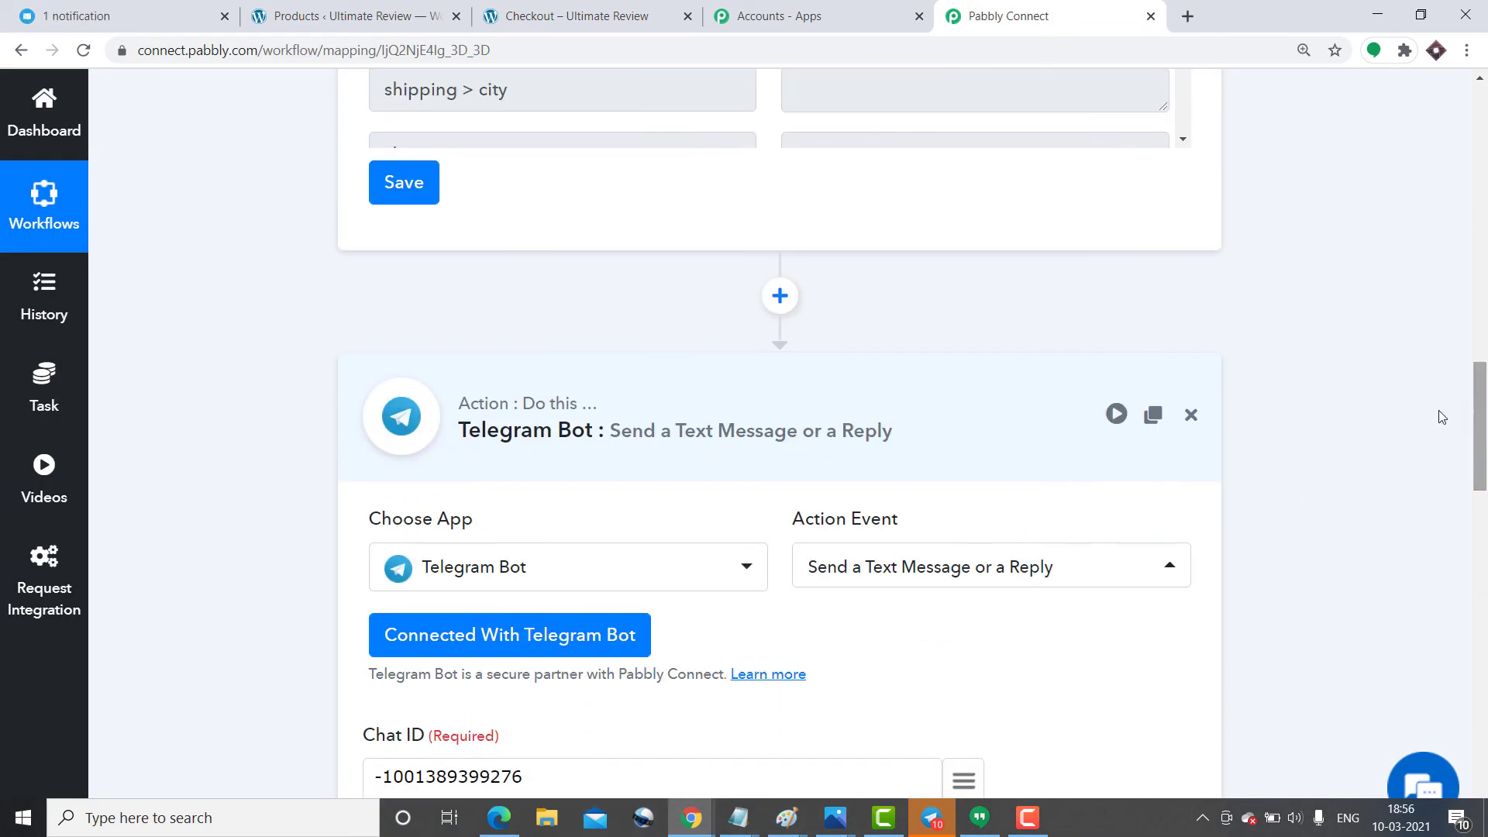
left_click(1097, 389)
scroll(679, 142, "up", 20)
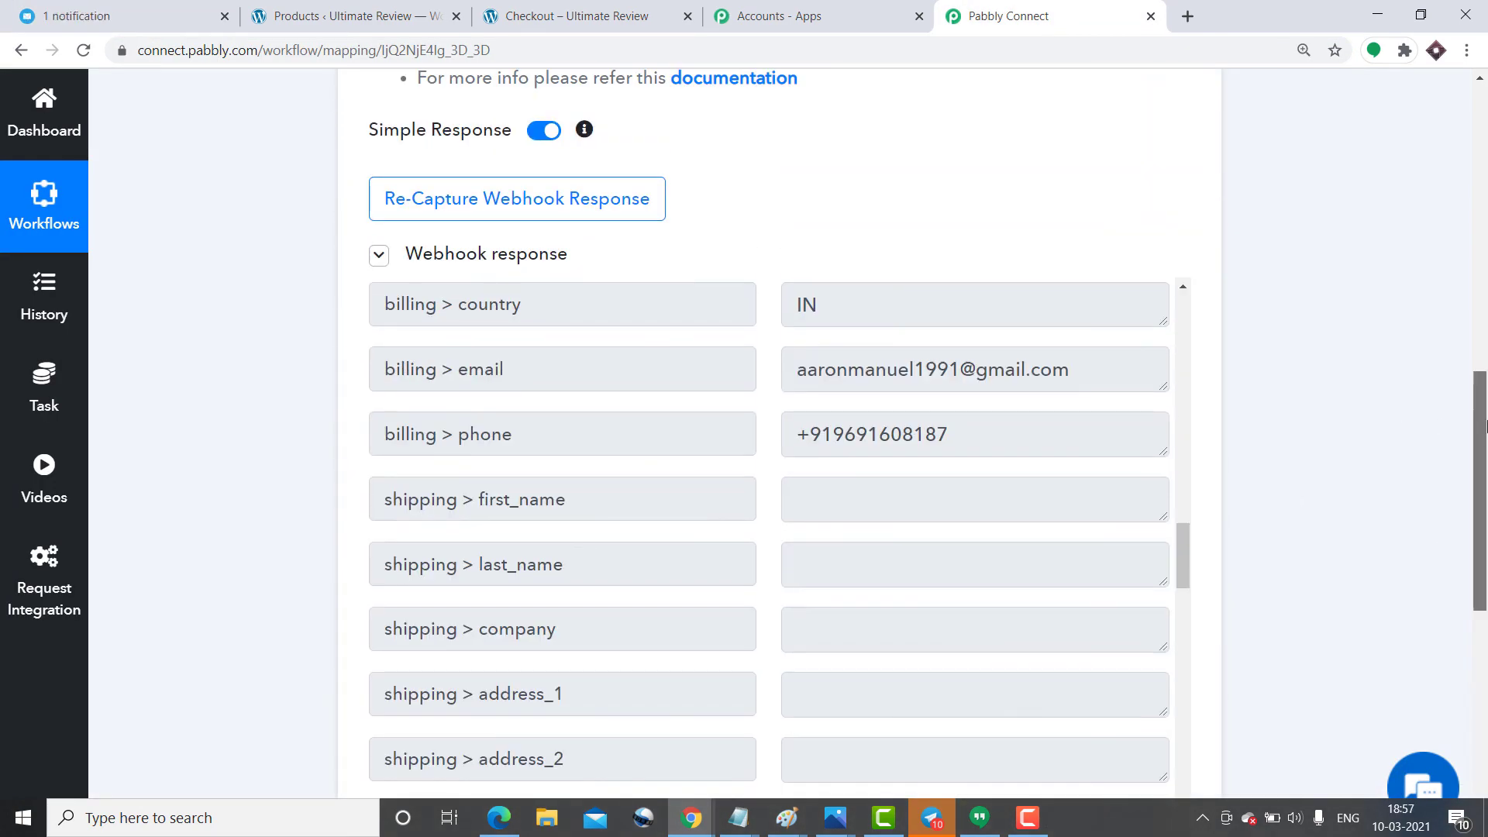
left_click(678, 142)
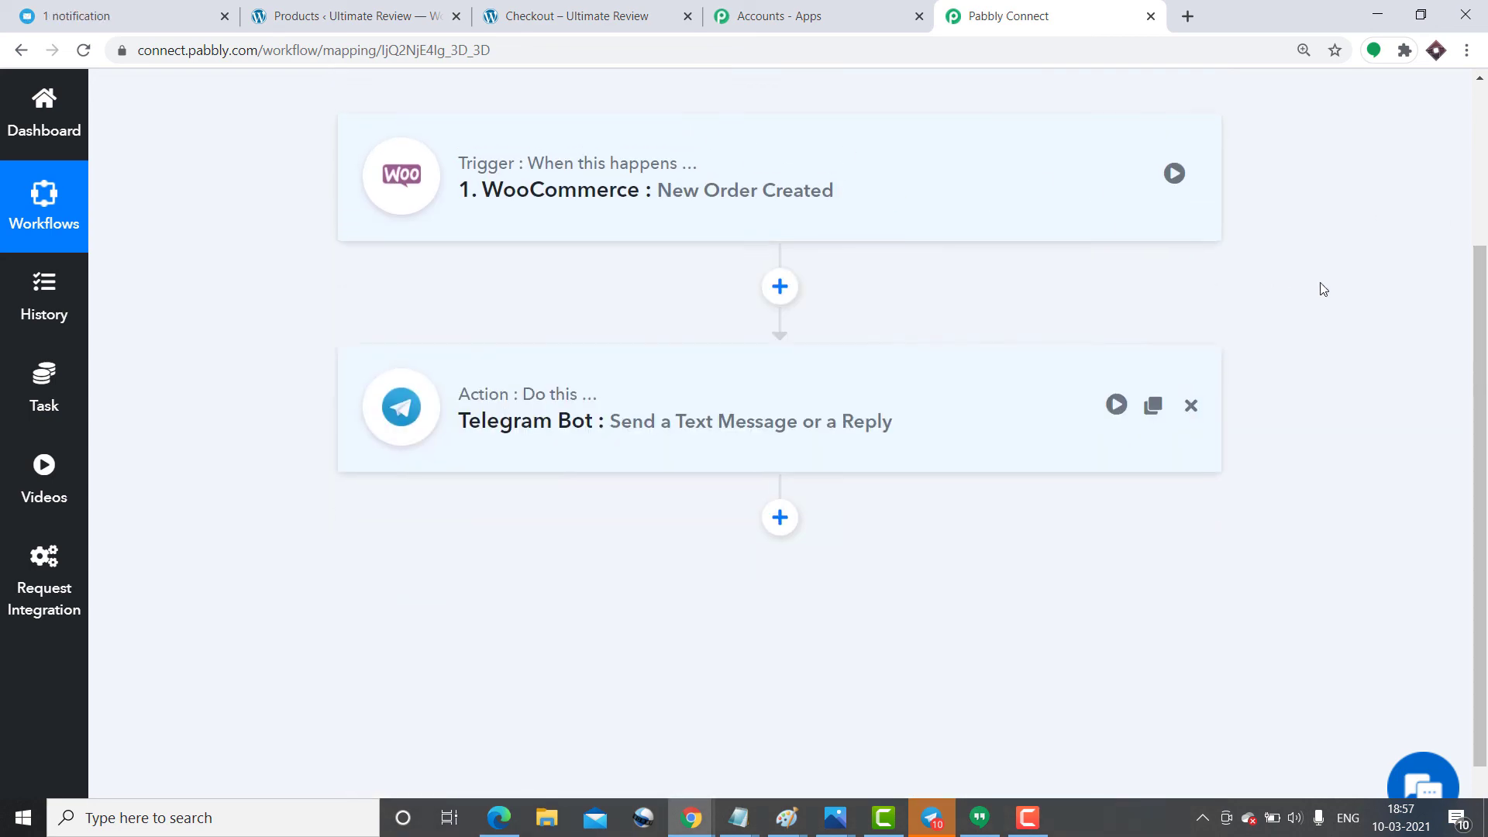
left_click_drag(1484, 413, 1484, 359)
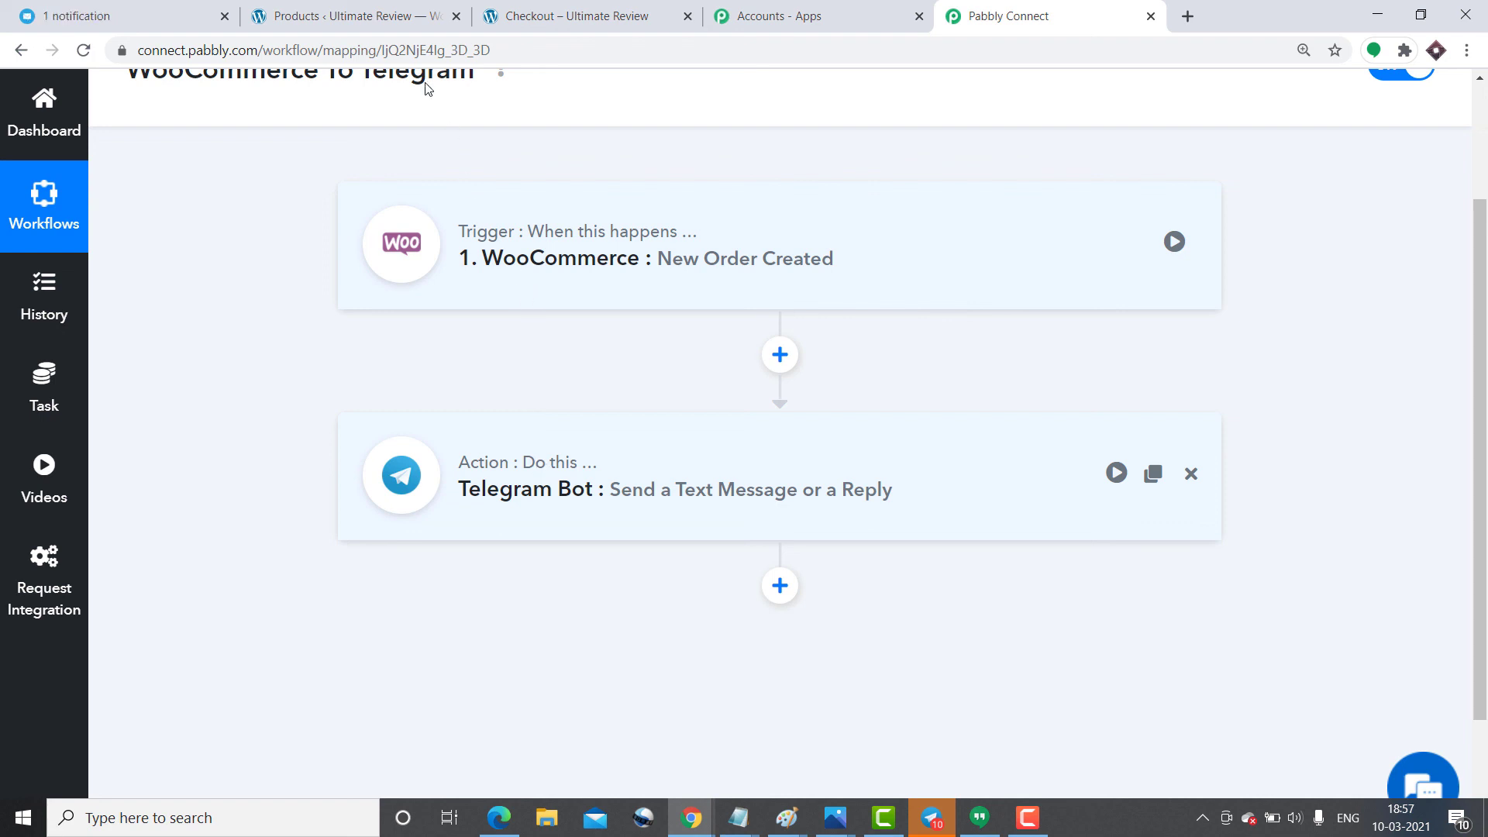
Switch to the WordPress products list, view the Chemistry Books product and add one to the cart
left_click(349, 16)
scroll(471, 518, "down", 2)
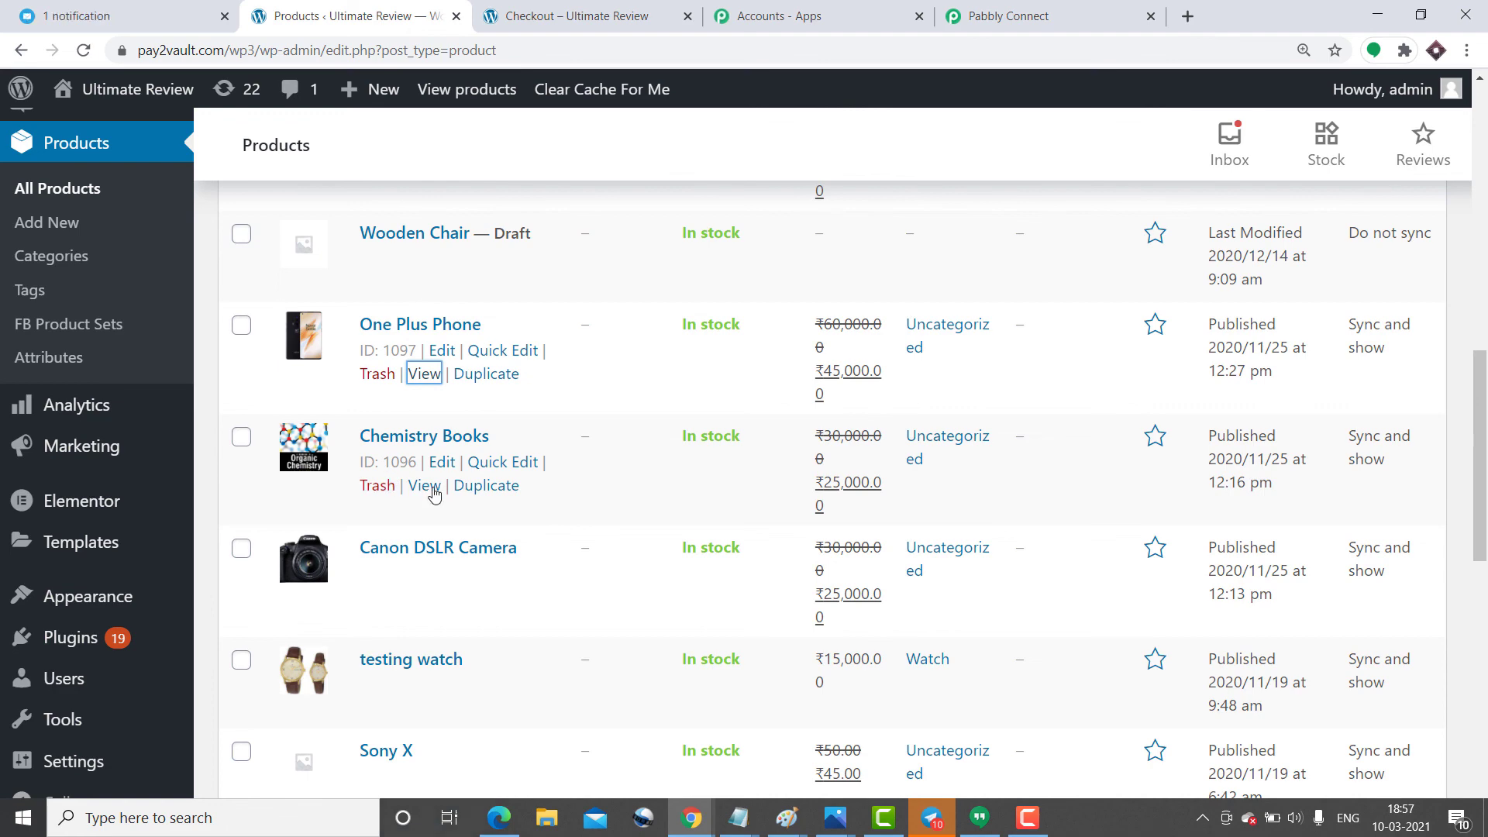
left_click(426, 487)
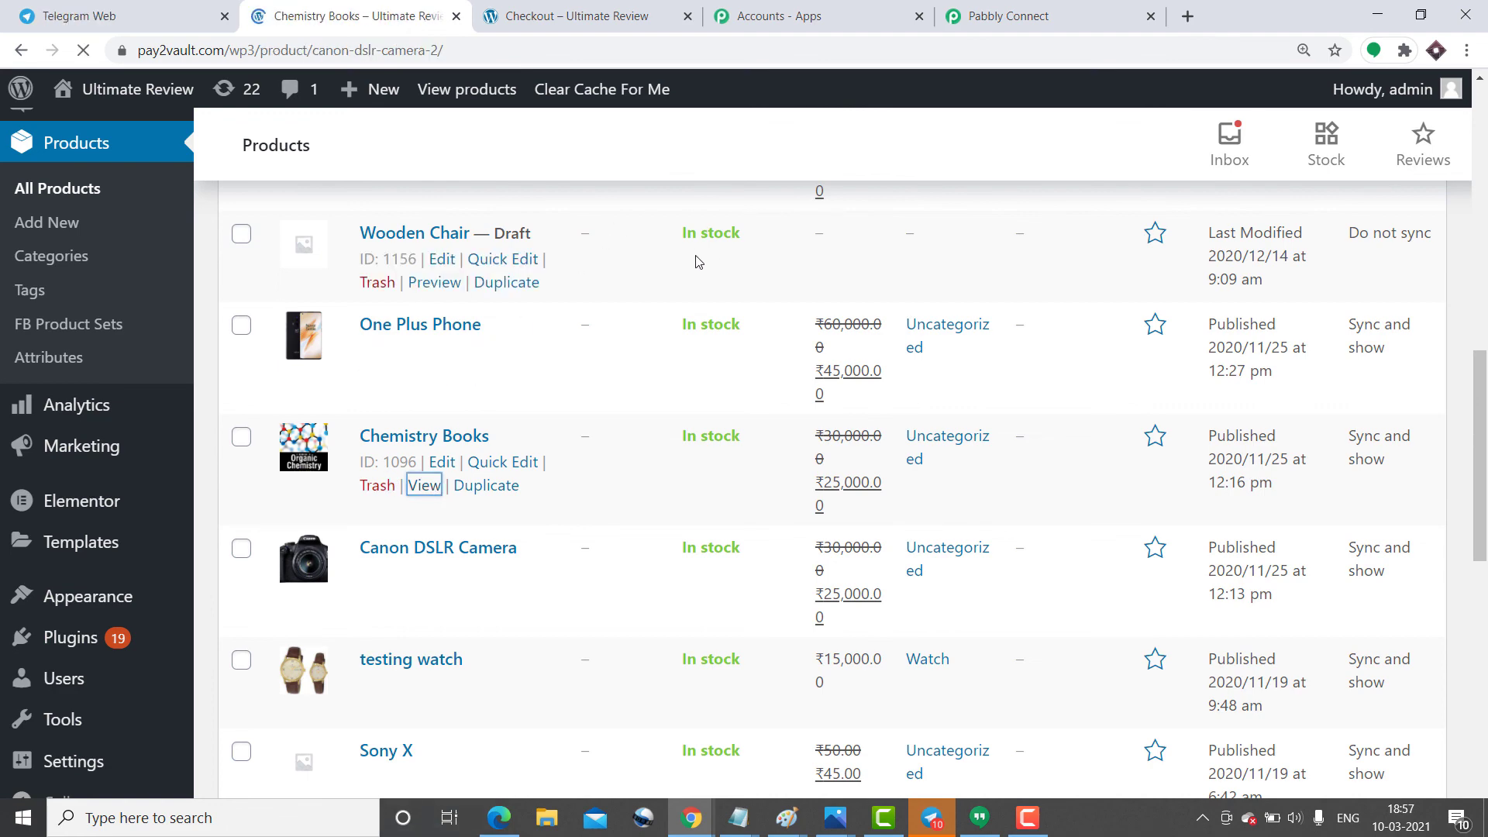
scroll(757, 267, "down", 3)
scroll(757, 274, "down", 5)
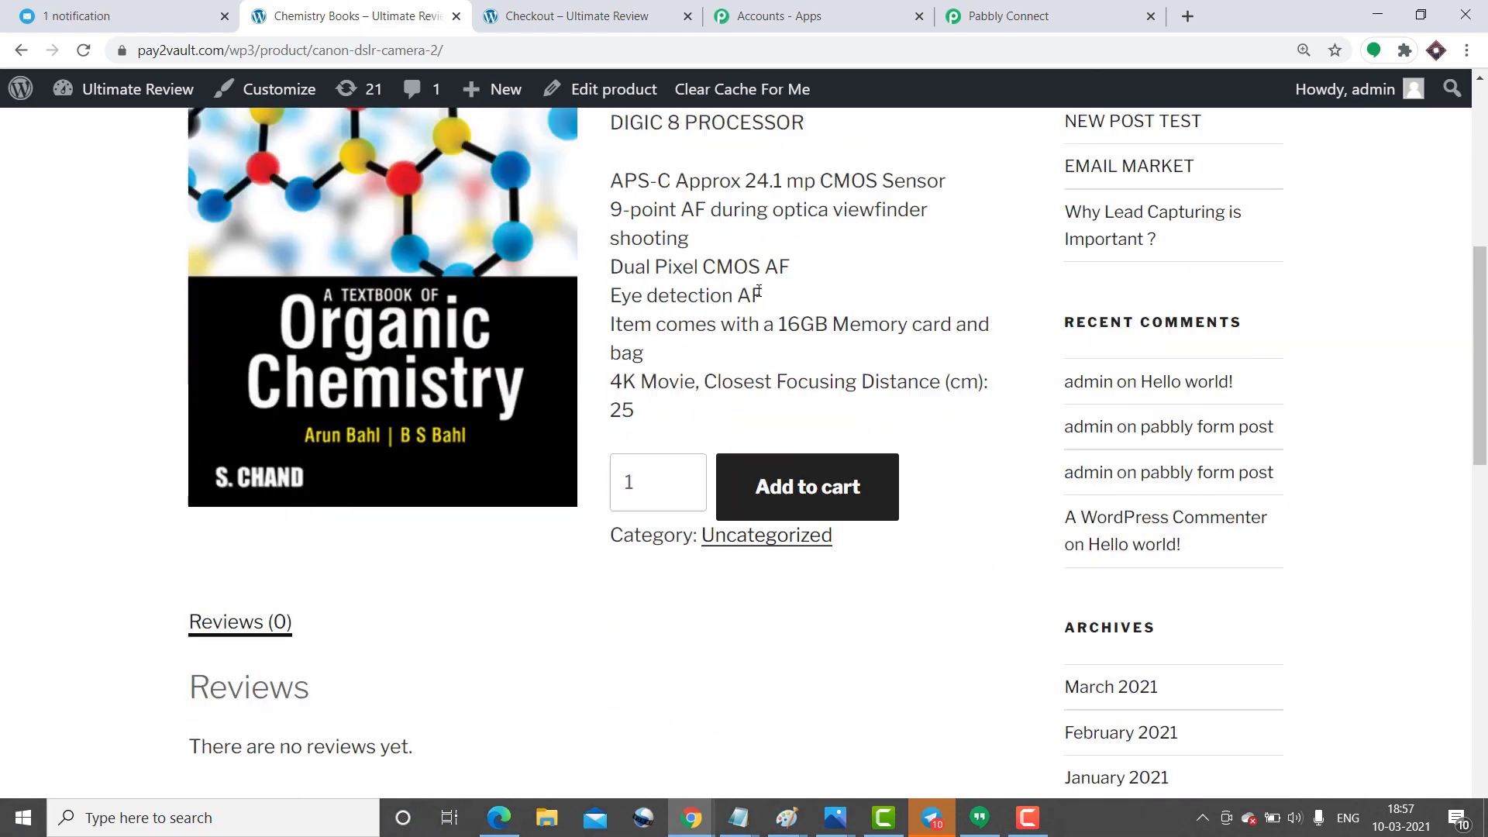
left_click(852, 480)
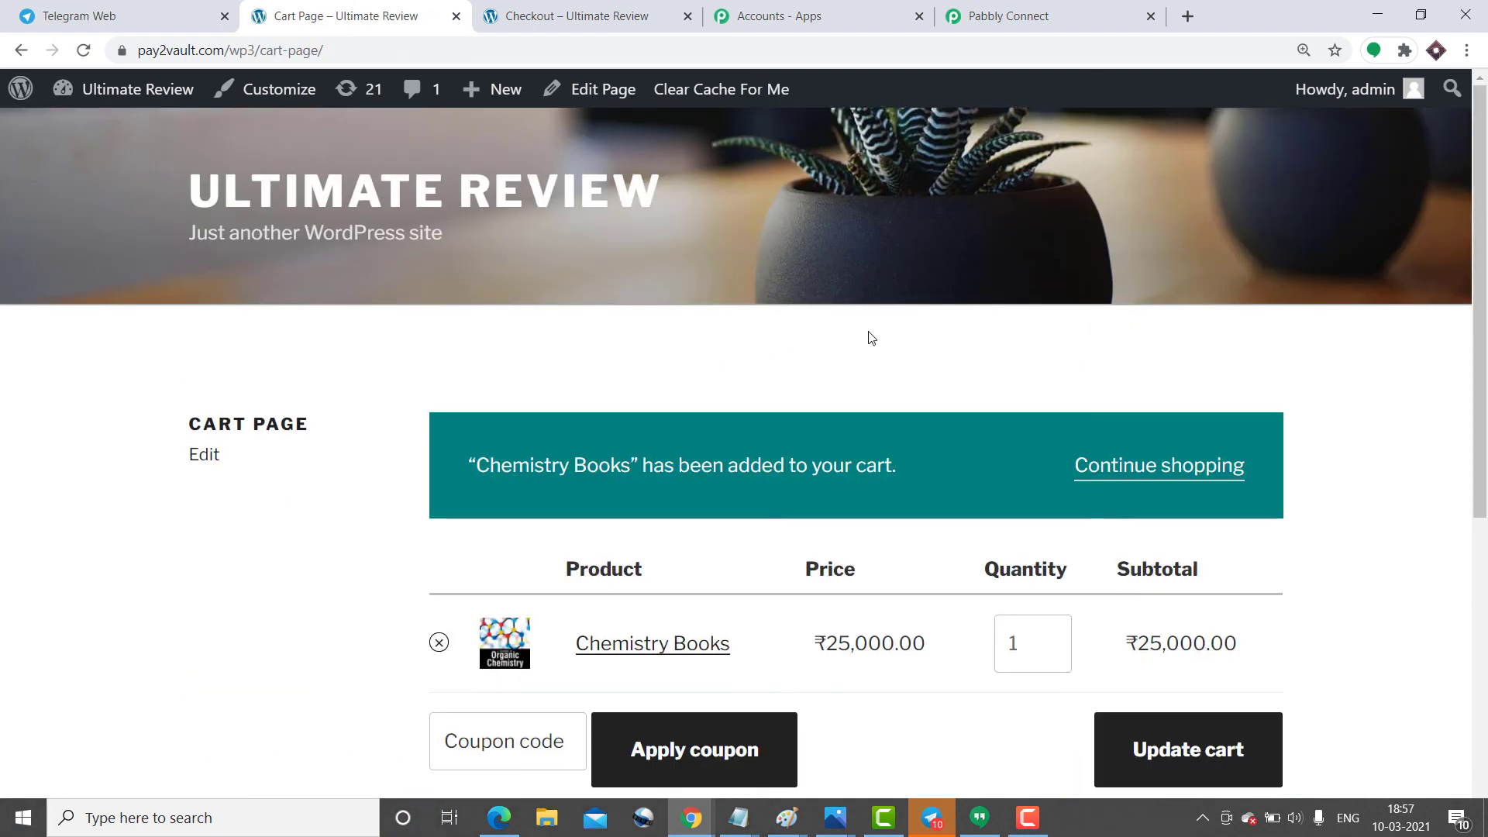
Proceed to checkout and replace the billing details with a different customer's saved autofill entry
scroll(914, 353, "down", 7)
left_click(1104, 568)
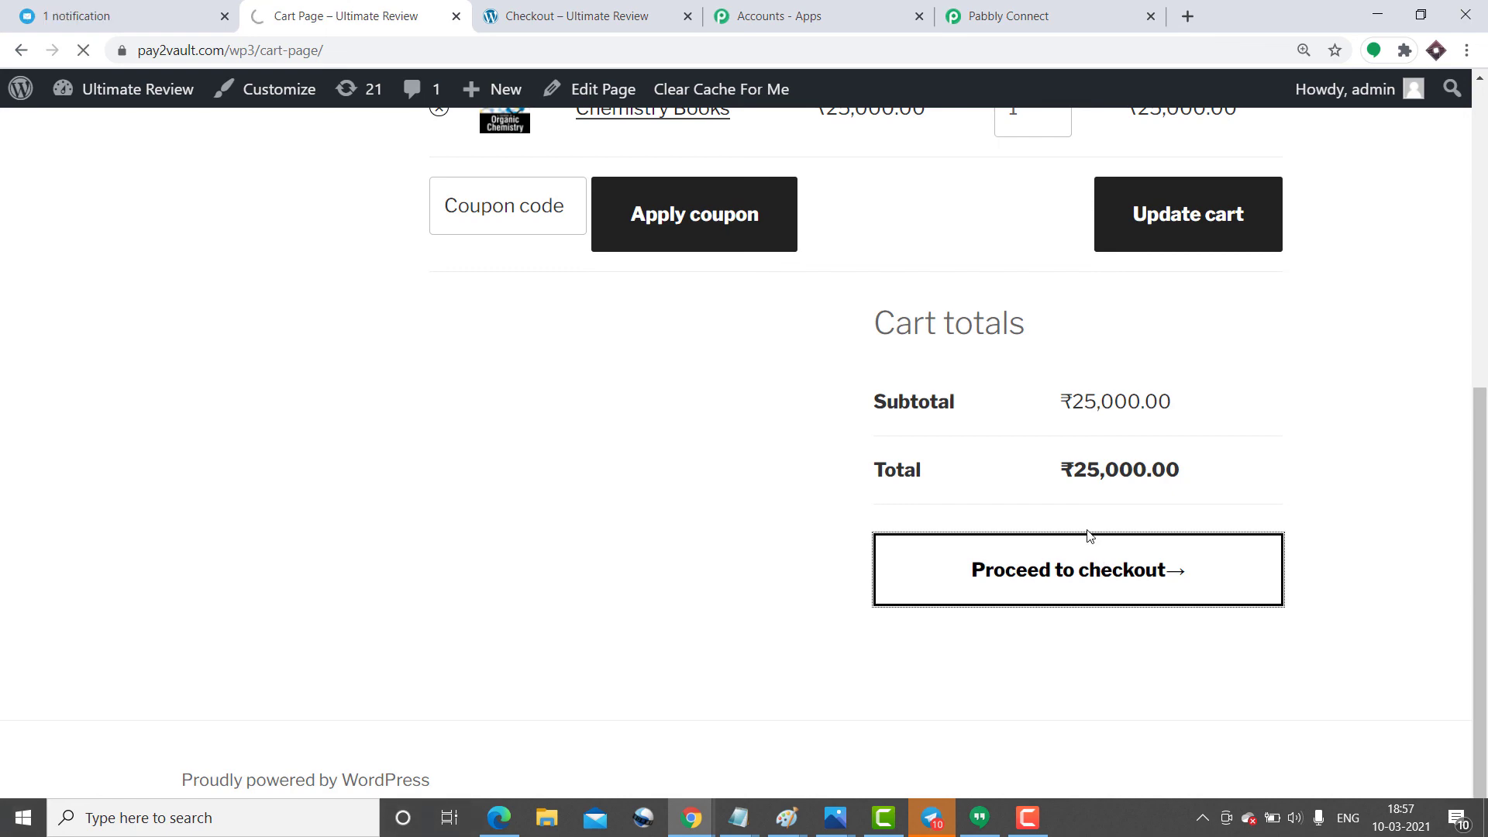
scroll(829, 446, "down", 3)
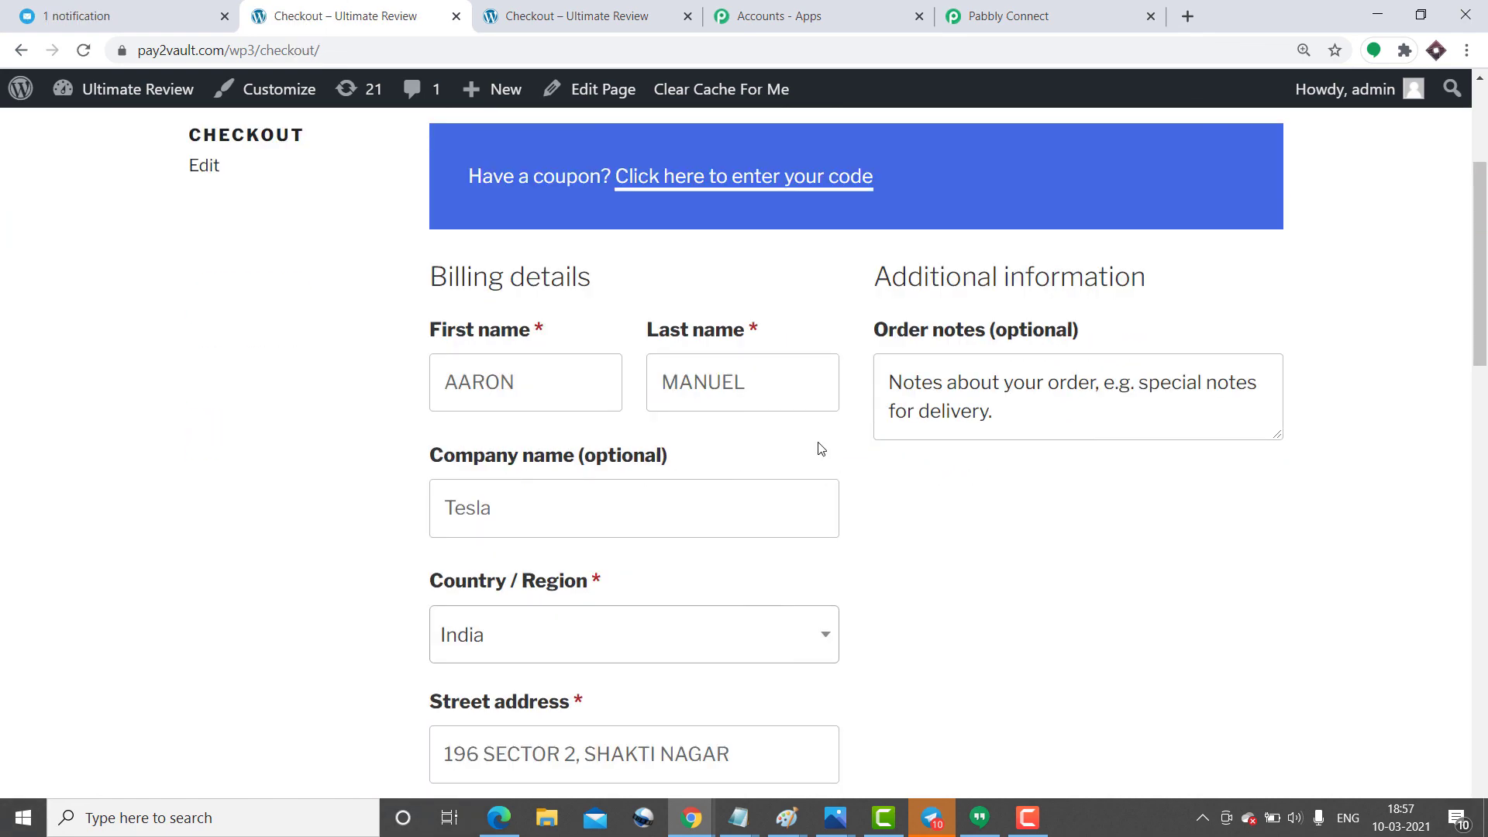
double_click(532, 379)
key("BackSpace")
type("li")
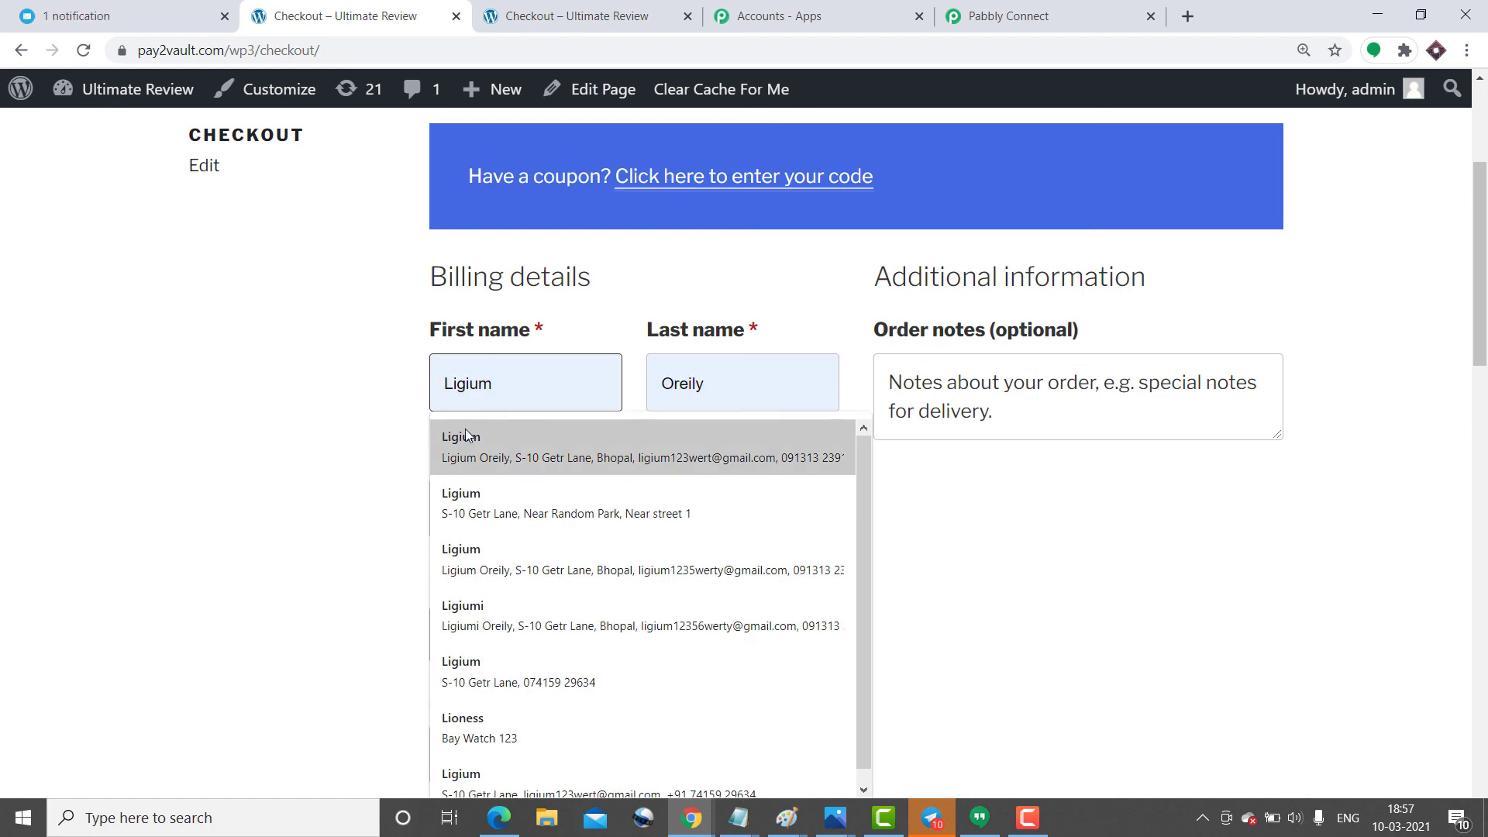
left_click(496, 448)
Review the filled-in billing details and place the Chemistry Books order with cash on delivery
scroll(566, 364, "down", 8)
scroll(571, 360, "up", 2)
scroll(570, 361, "up", 7)
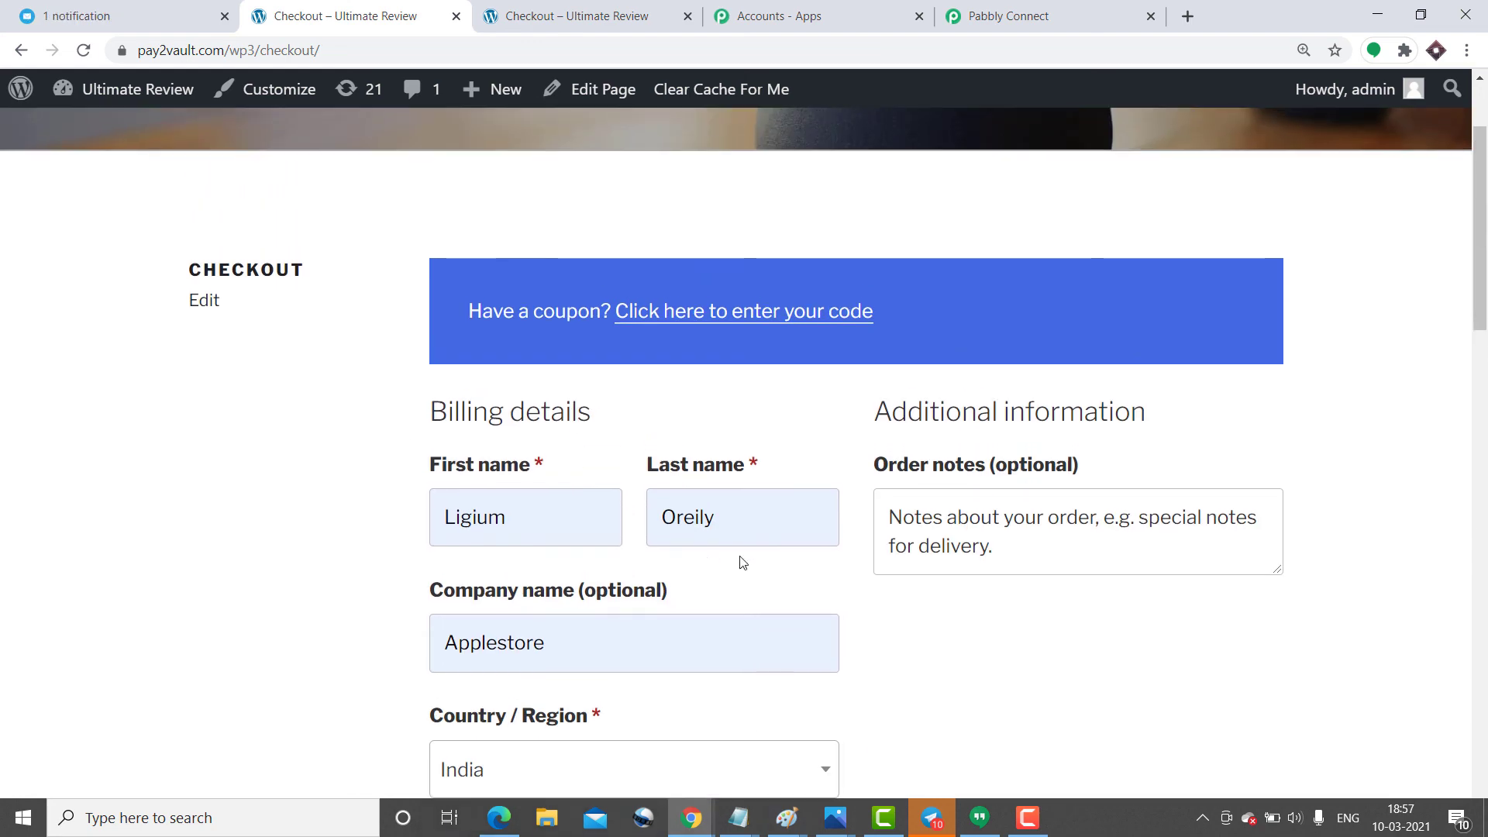
scroll(683, 545, "down", 1)
scroll(426, 472, "down", 1)
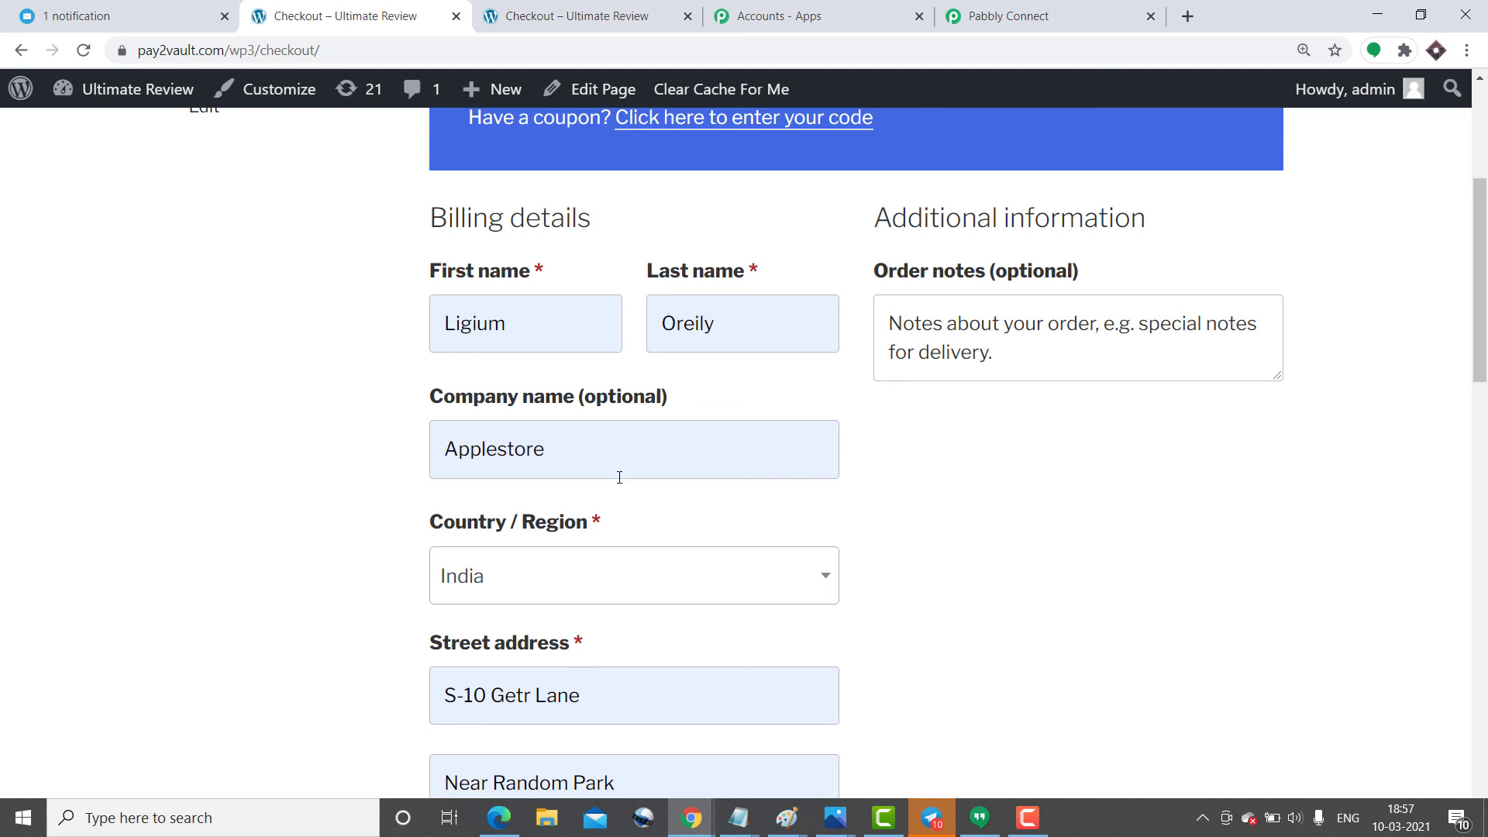
scroll(619, 476, "down", 2)
scroll(571, 388, "down", 2)
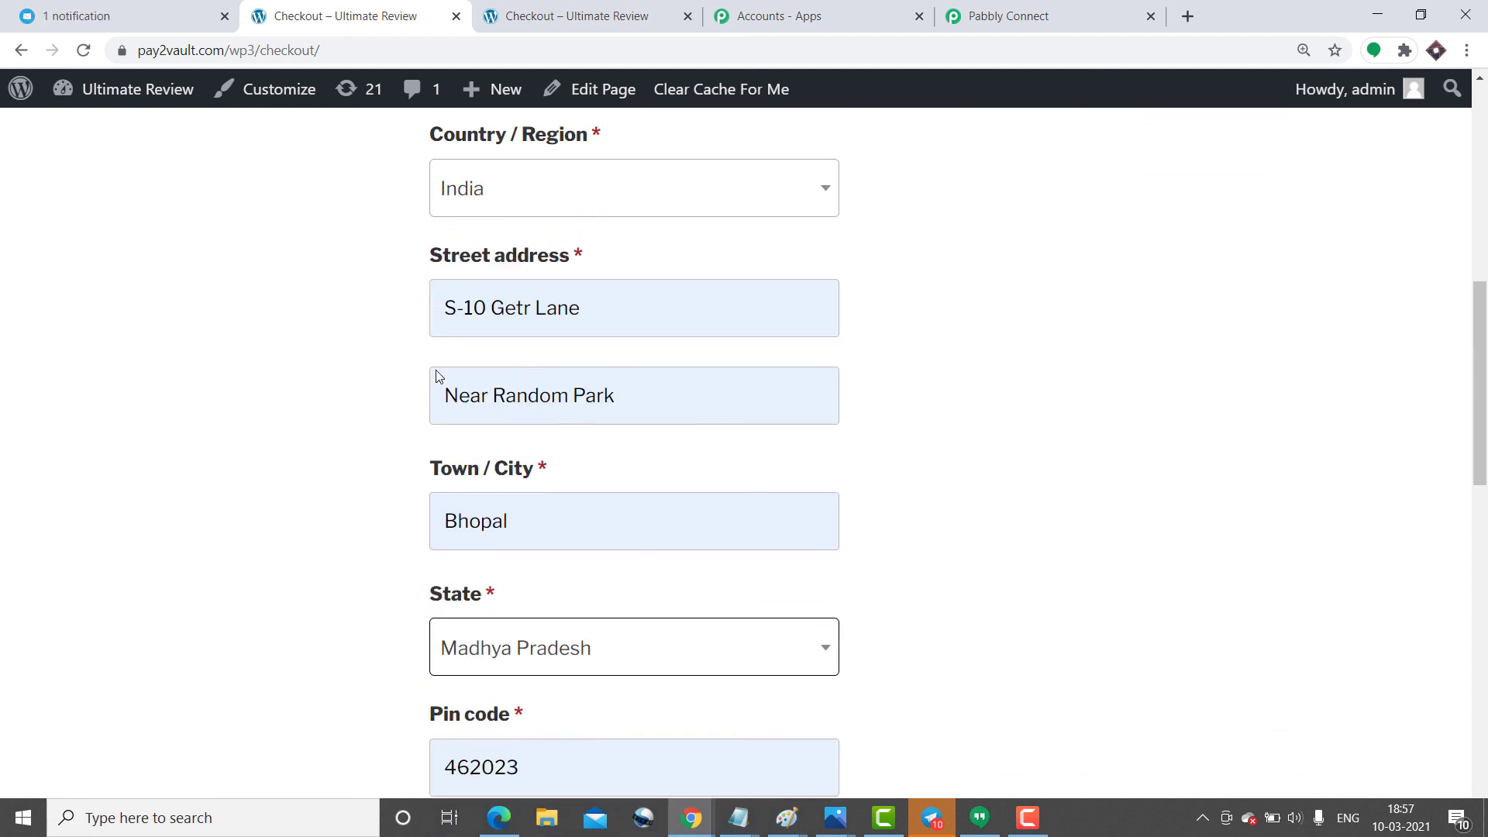
scroll(436, 376, "down", 3)
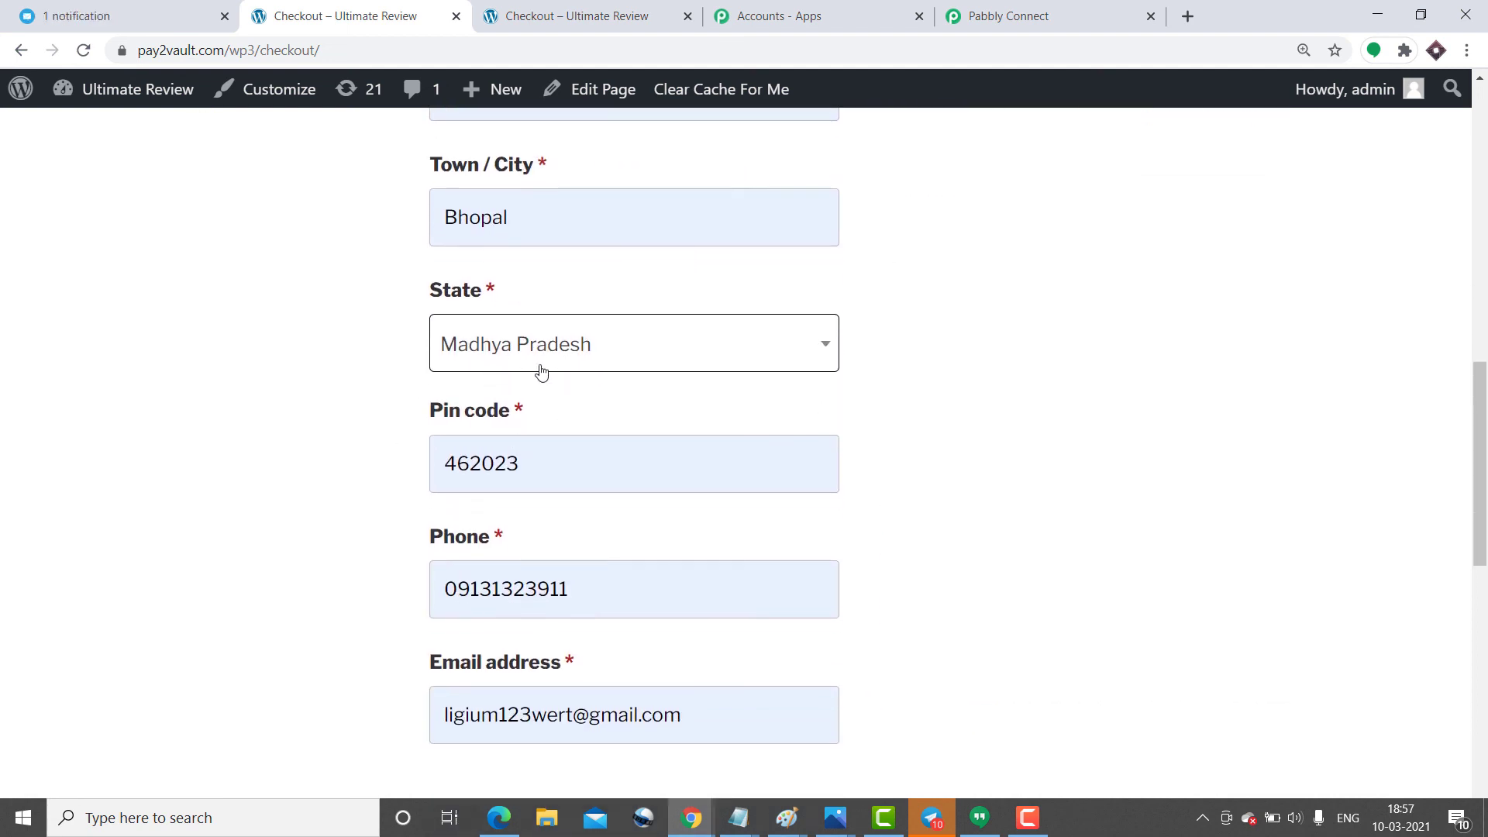
scroll(541, 371, "down", 1)
scroll(541, 429, "down", 10)
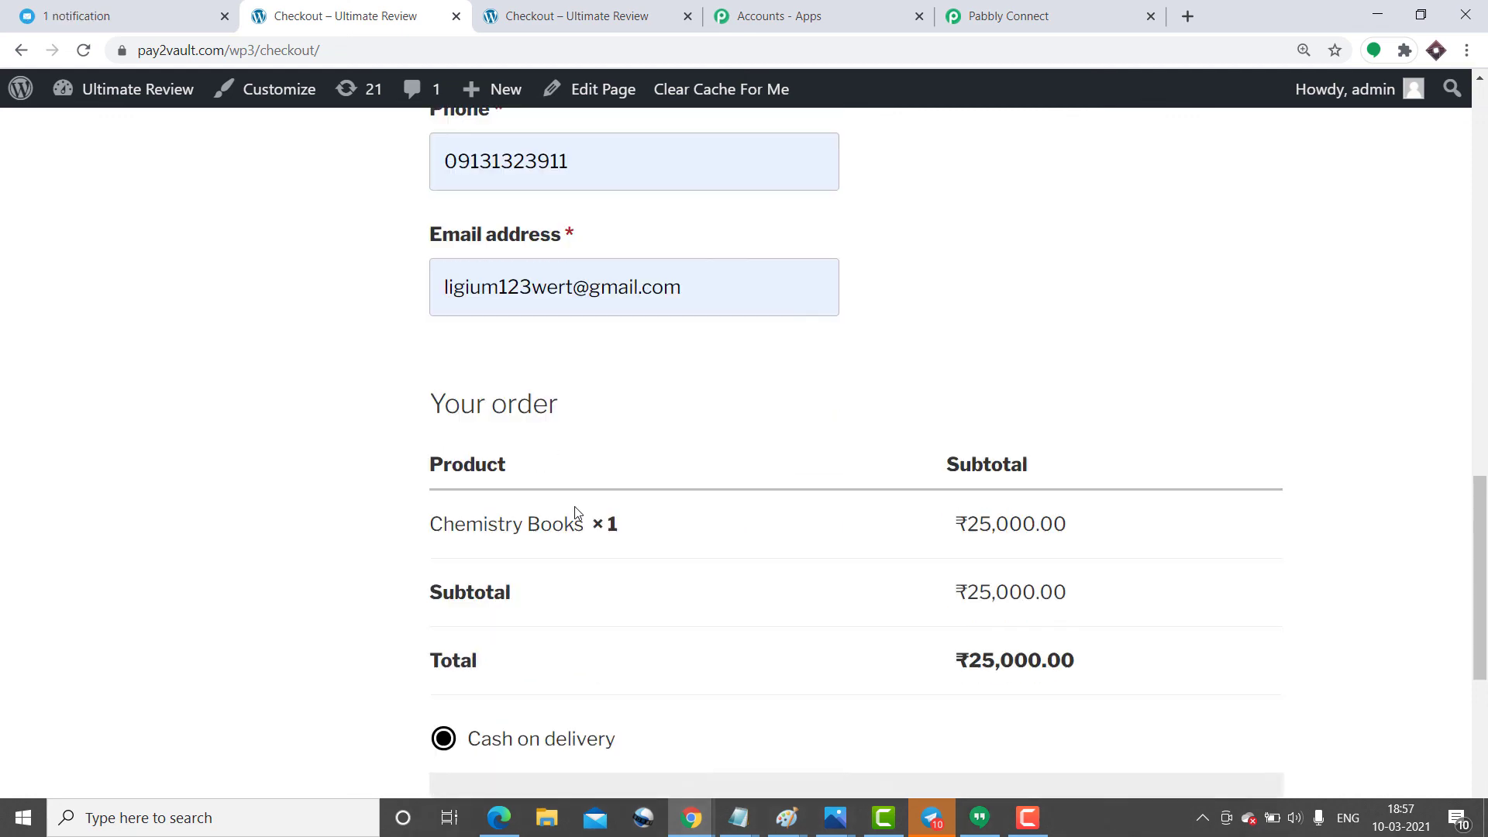
left_click(1163, 574)
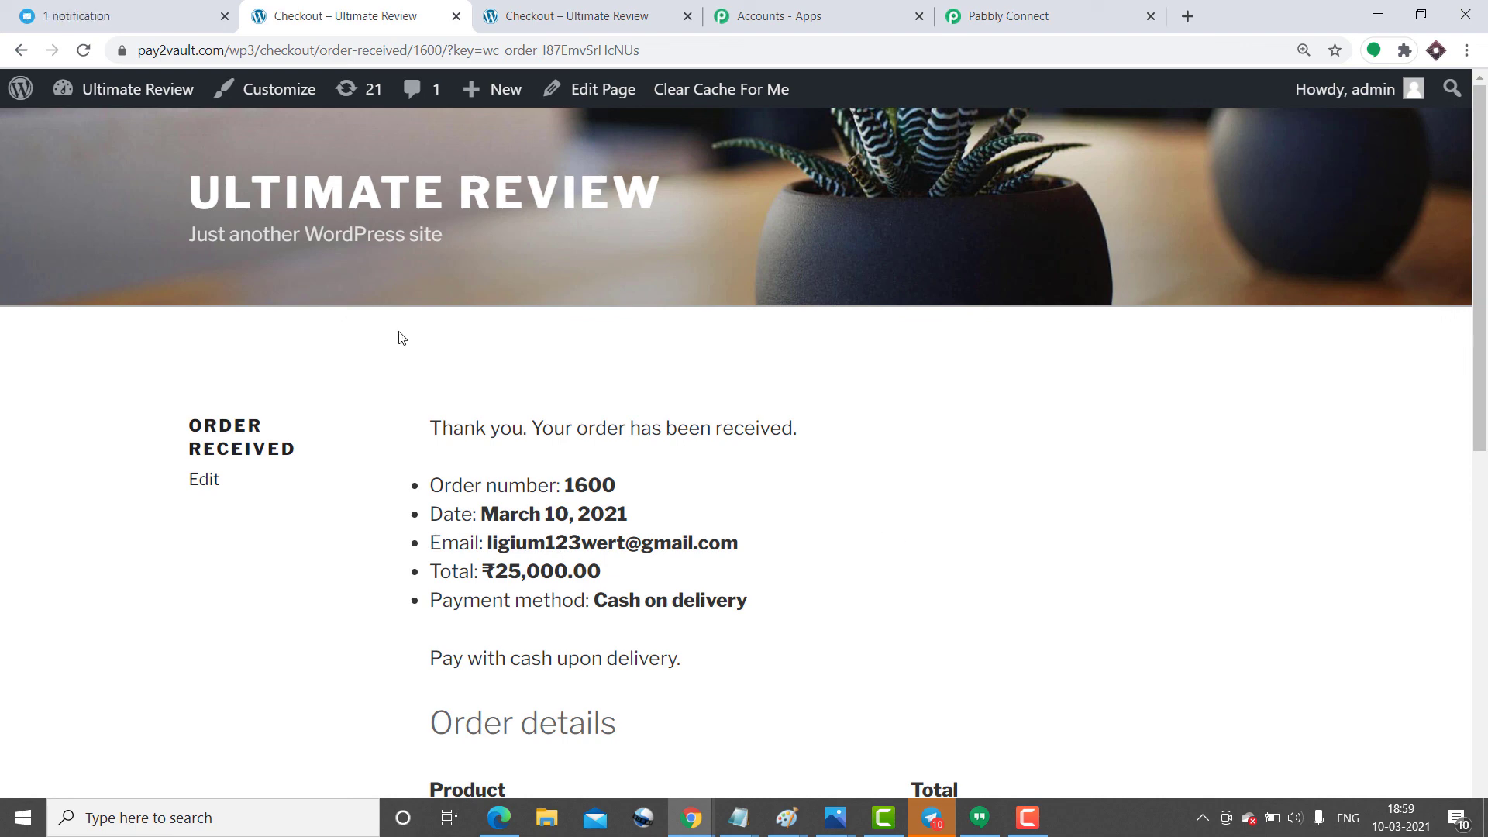
Switch to Telegram Web and reload it to check the WooCommerce Order Data group for the new order's message
left_click(139, 6)
left_click(84, 49)
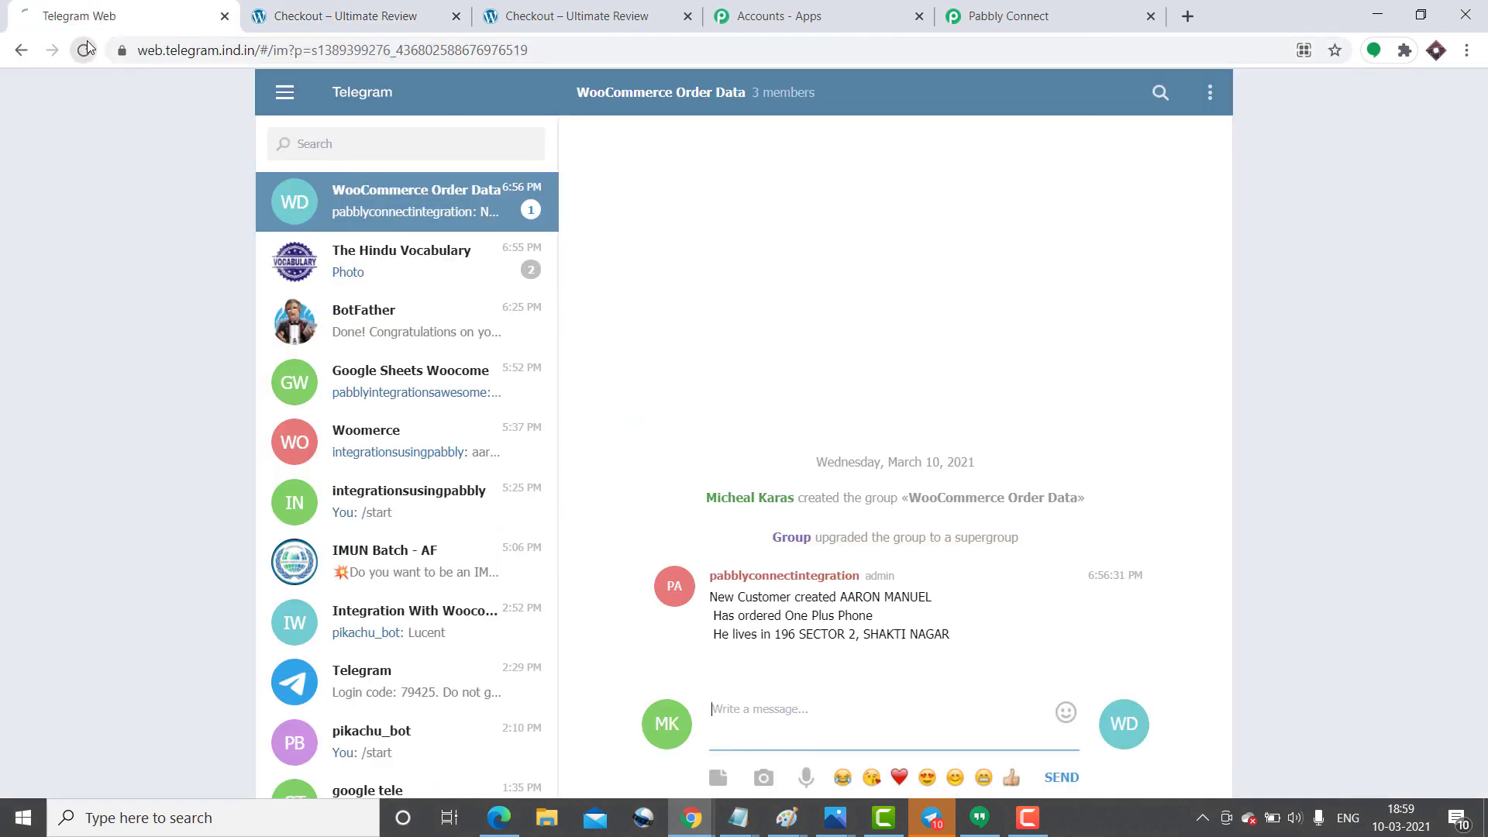